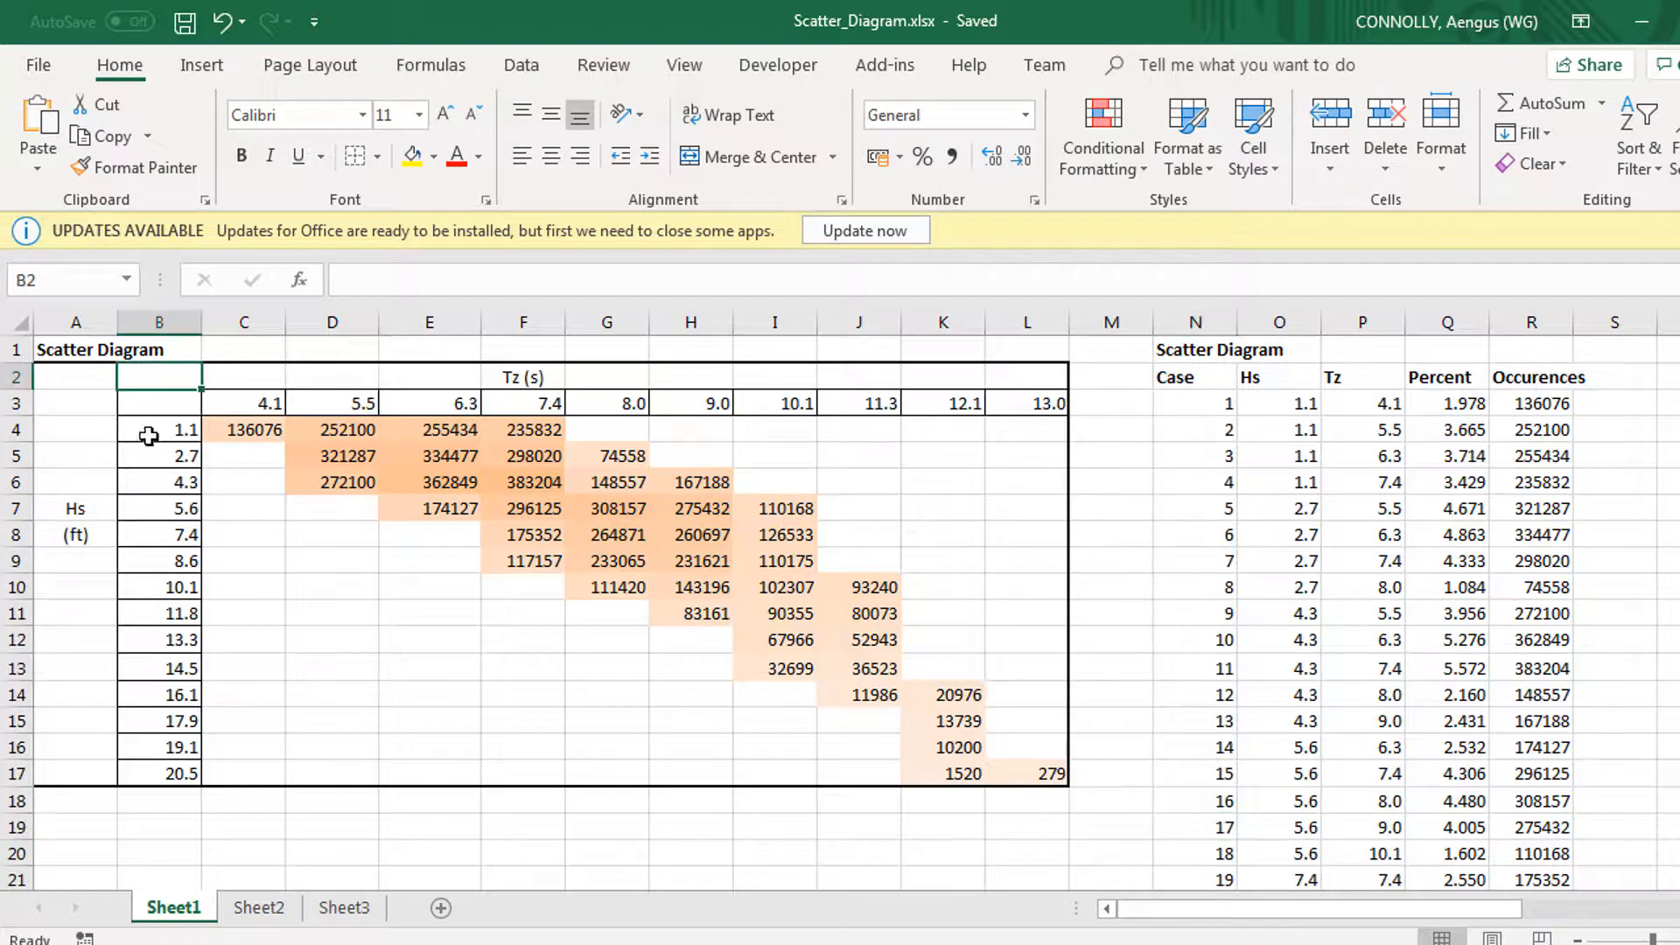
- Examine the scatter diagram's Hs–Tz matrix and the case list with its Hs, Tz, percent and occurrence columns
{"action": "left_click_drag", "start_coordinate": [103, 410], "coordinate": [1049, 400]}
{"action": "left_click", "coordinate": [1087, 375]}
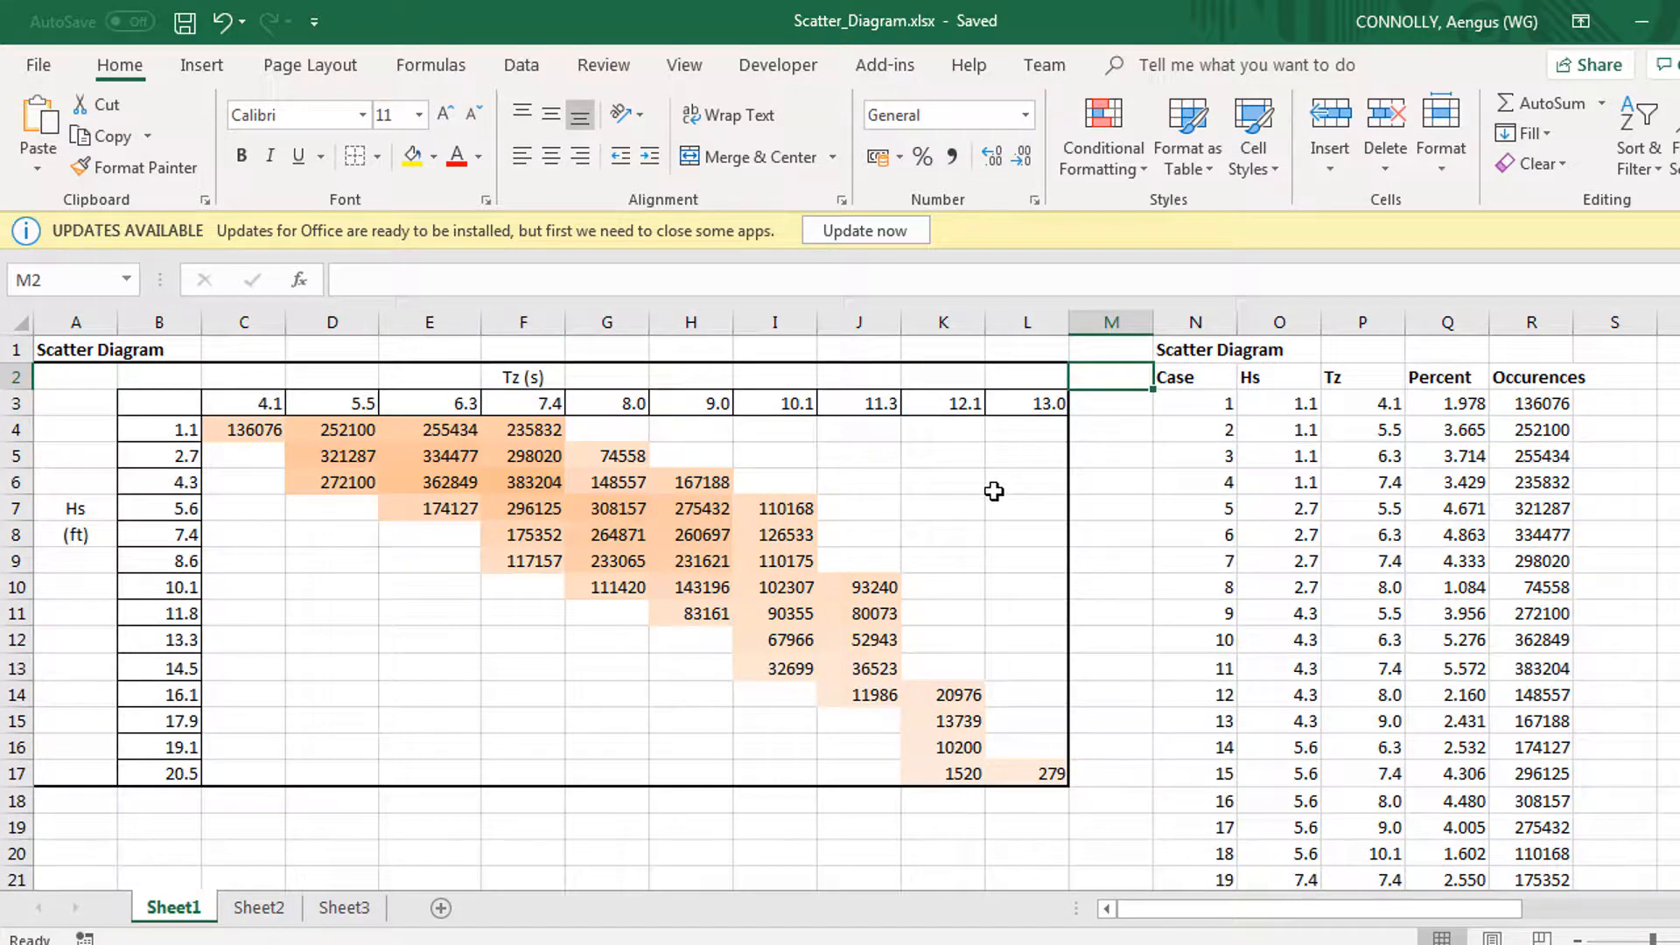
{"action": "left_click", "coordinate": [254, 426]}
{"action": "left_click", "coordinate": [1196, 398]}
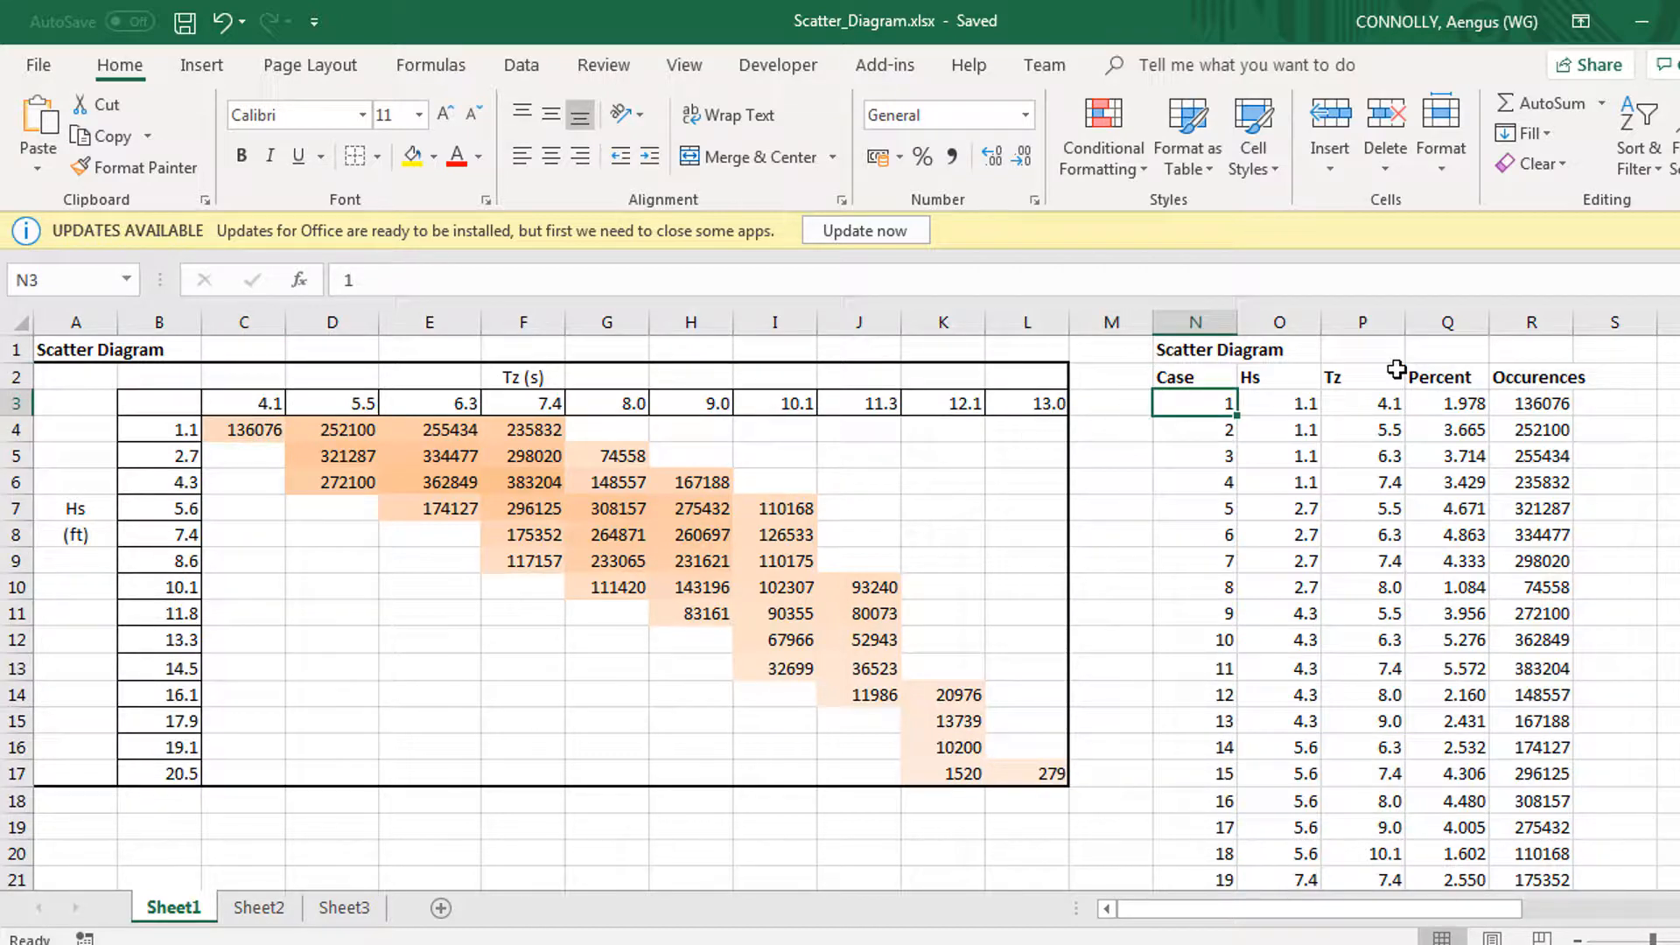
{"action": "key", "text": "Right"}
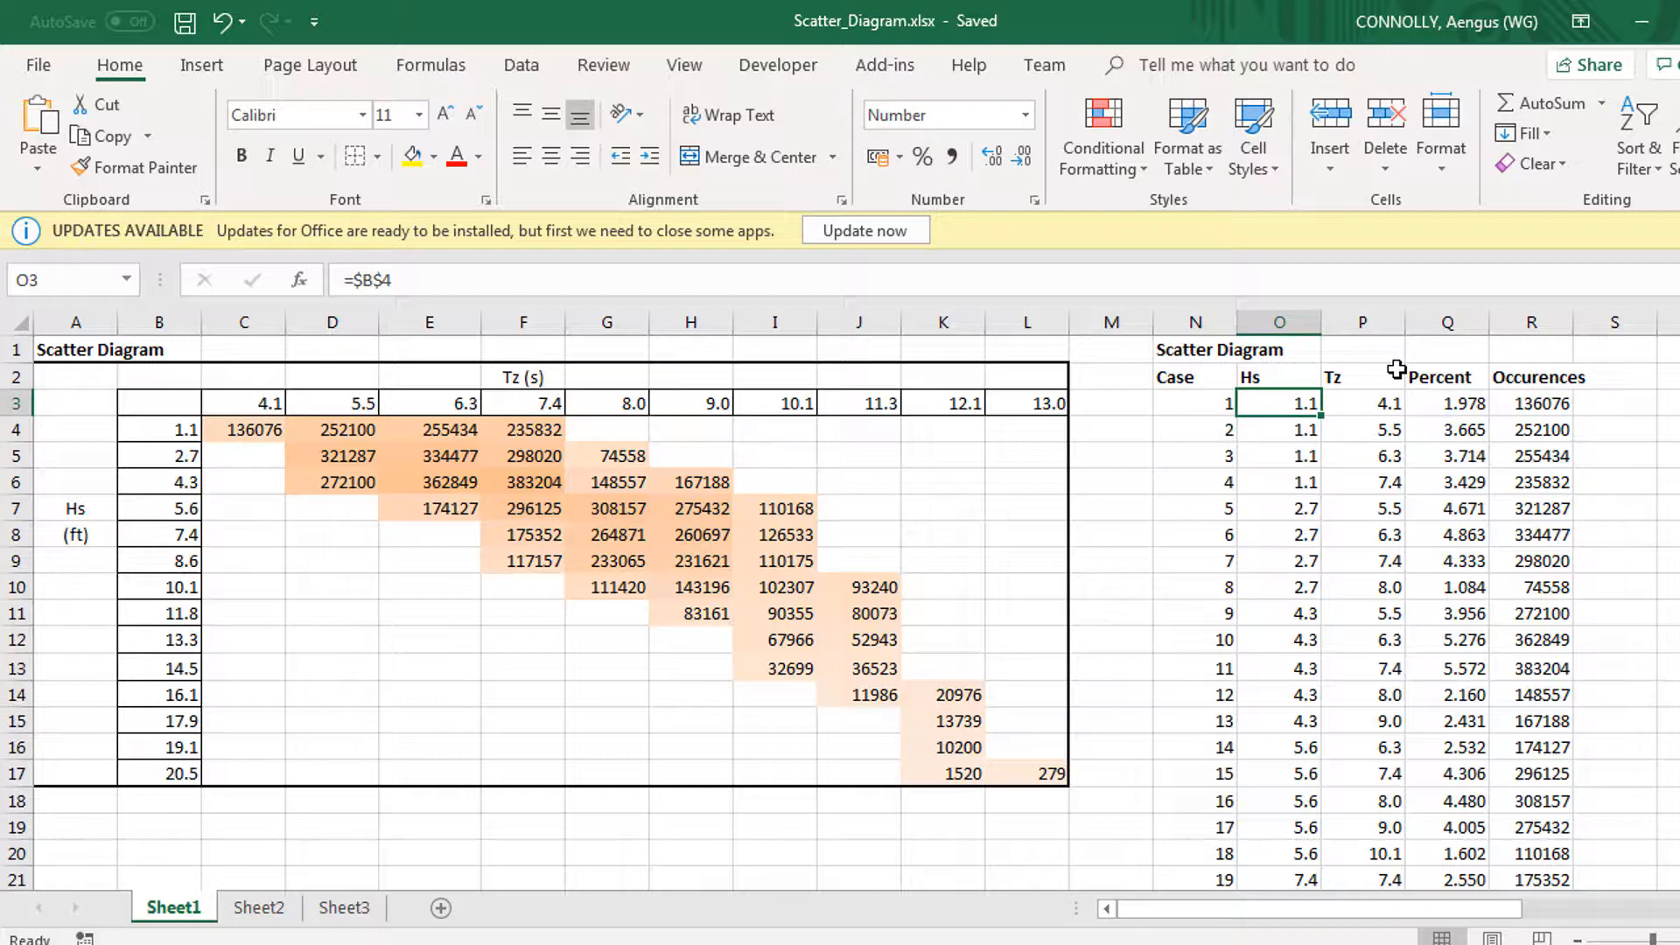
{"action": "left_click_drag", "start_coordinate": [1195, 322], "coordinate": [1531, 322]}
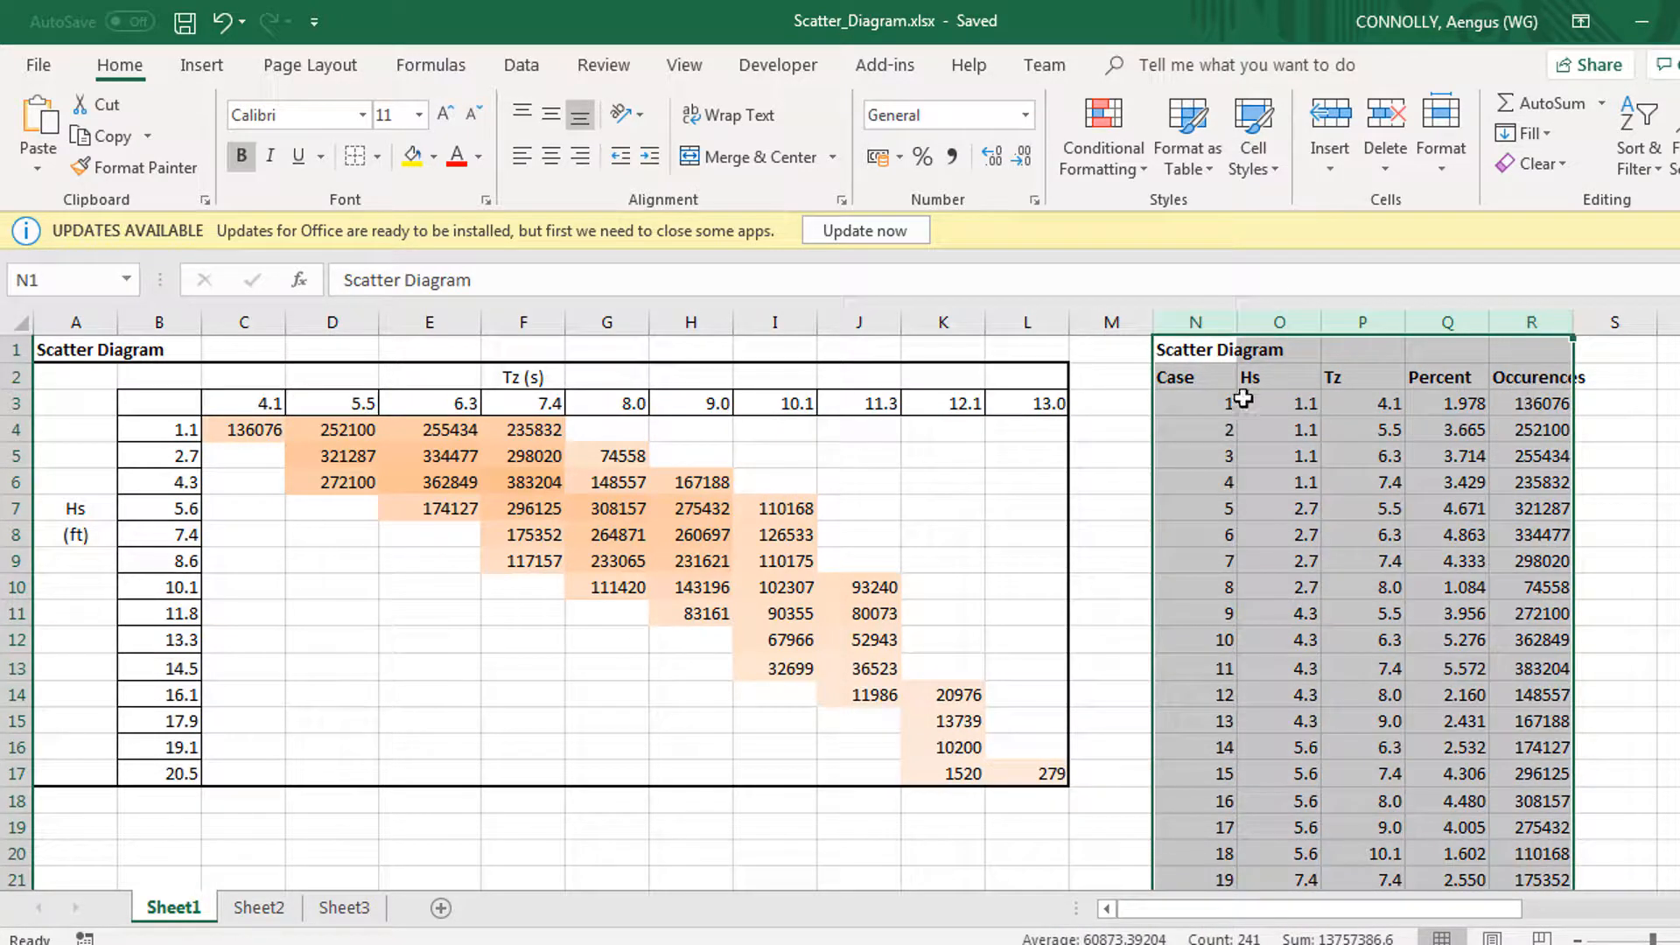
{"action": "left_click", "coordinate": [1205, 383]}
{"action": "left_click", "coordinate": [1210, 429]}
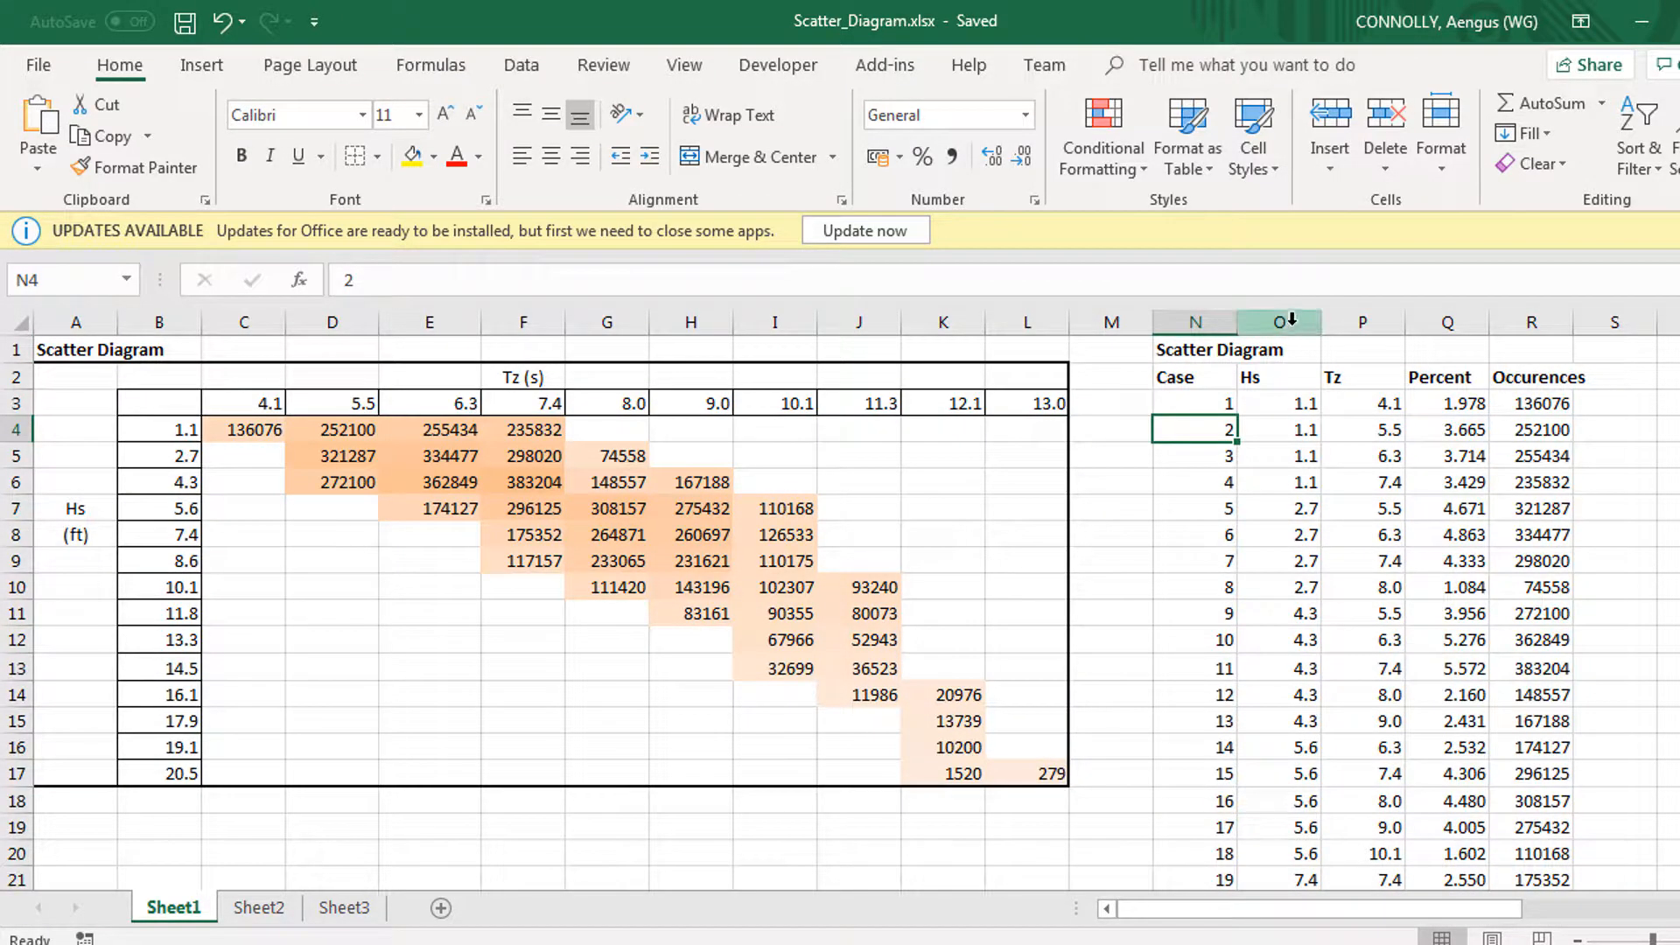
{"action": "left_click_drag", "start_coordinate": [1291, 319], "coordinate": [1357, 322]}
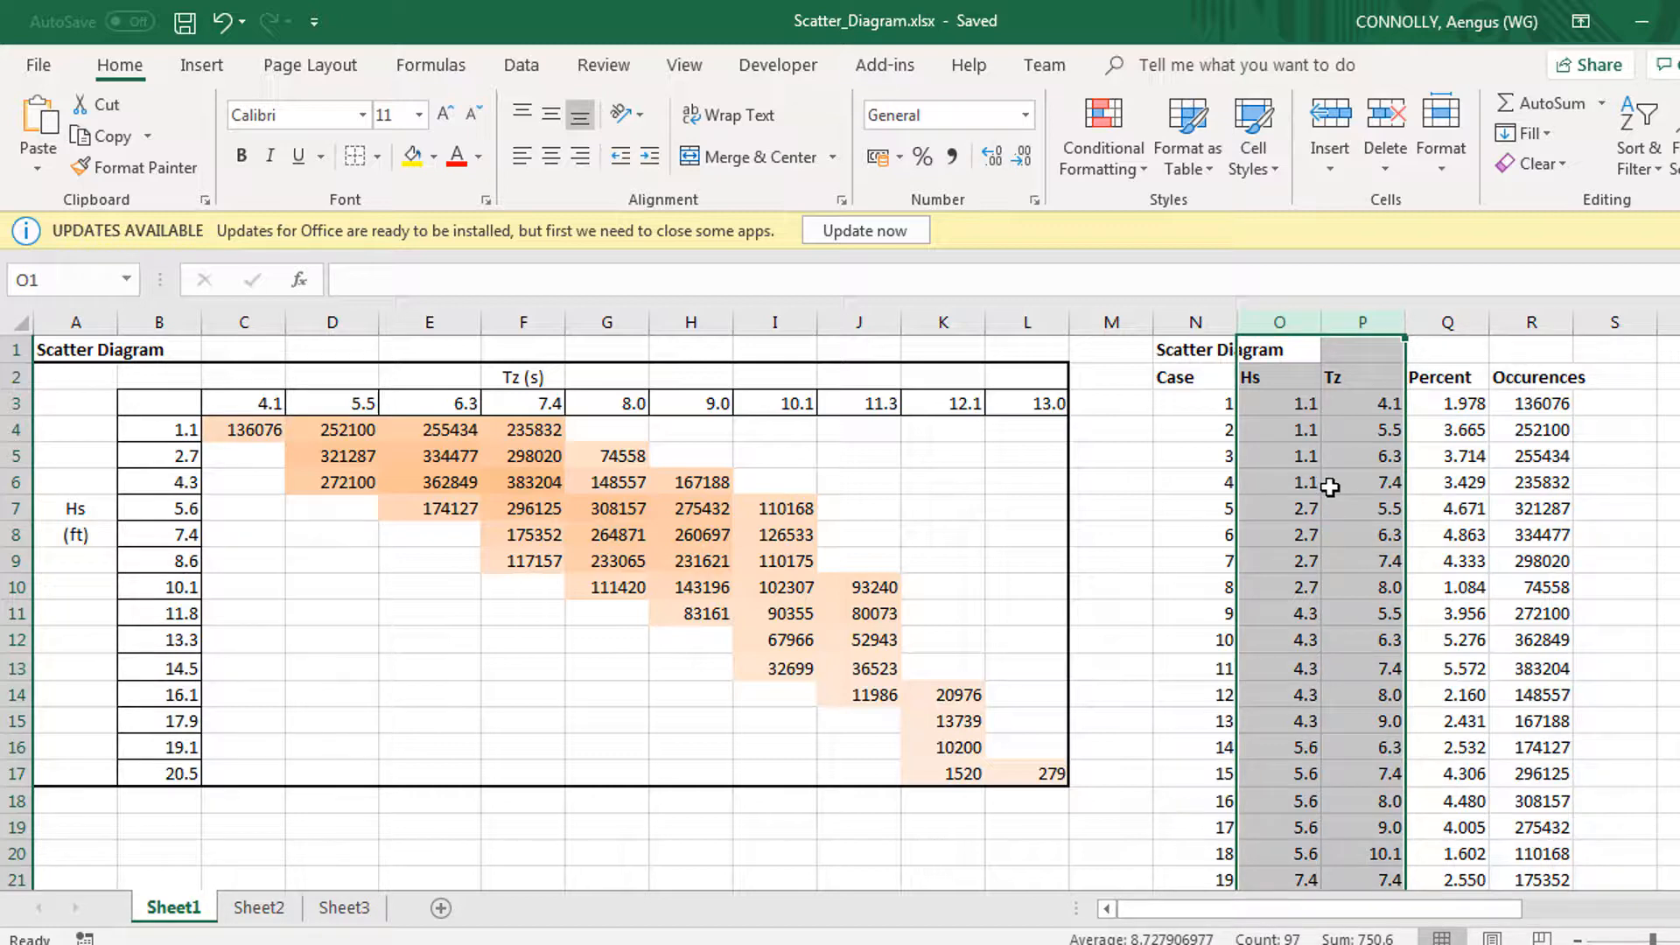
{"action": "left_click", "coordinate": [1519, 405]}
{"action": "left_click_drag", "start_coordinate": [1535, 321], "coordinate": [1213, 318]}
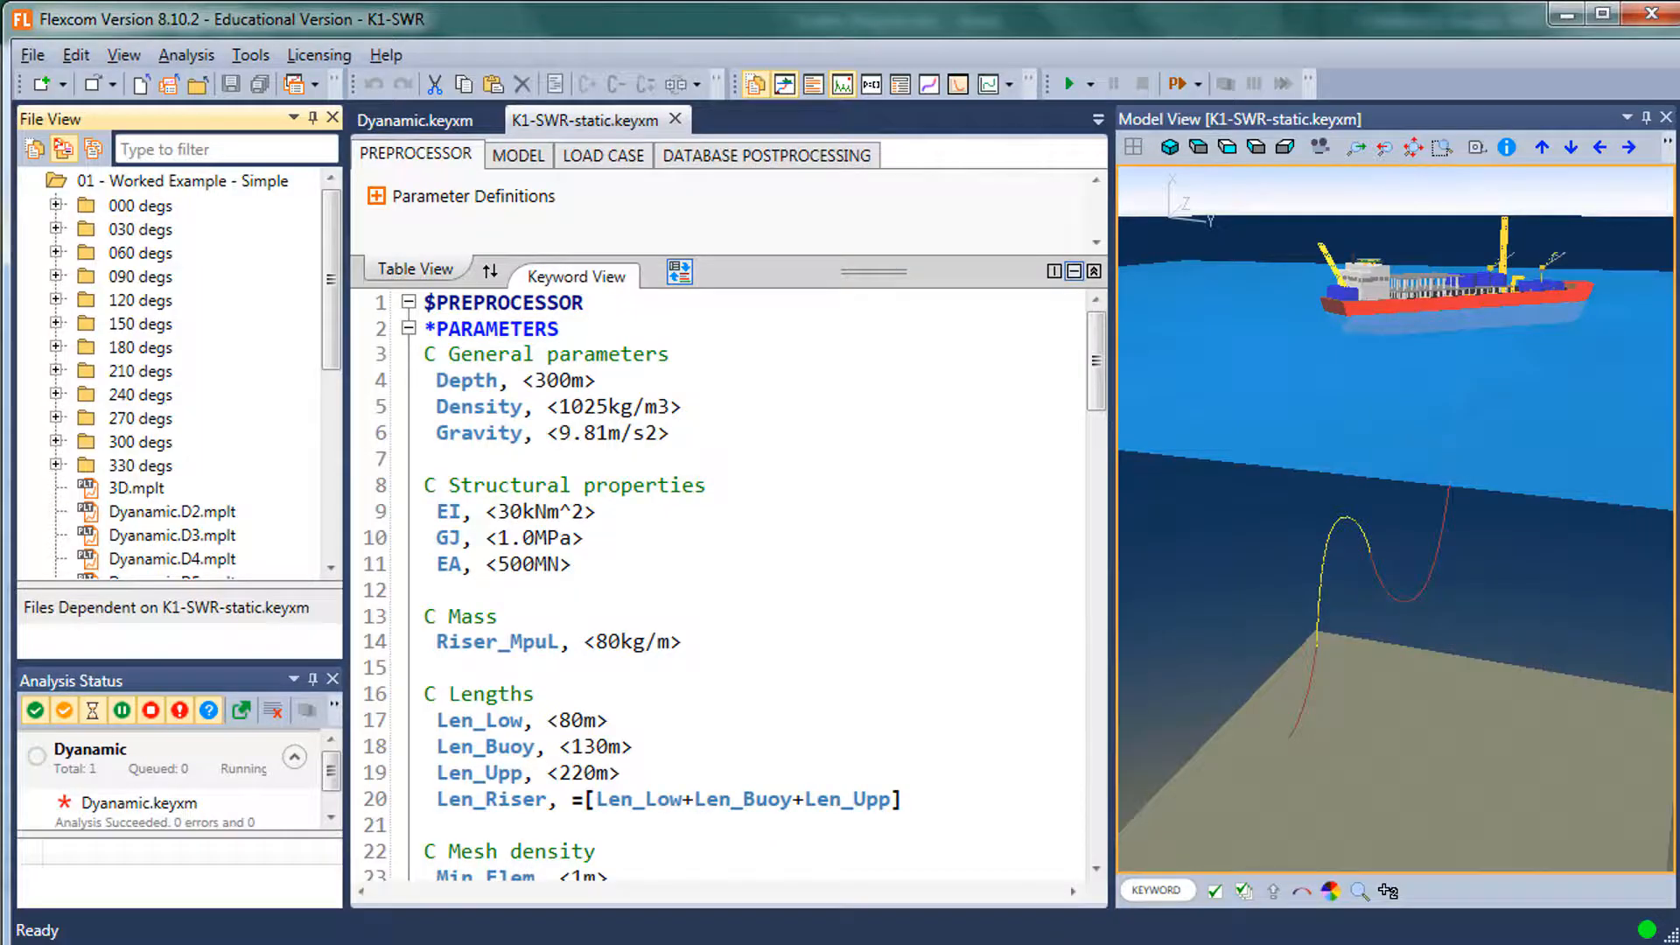
- Switch to Flexcom and review the keywords in Dyanamic.keyxm, including its parameters, variations and combinations
{"action": "left_click", "coordinate": [759, 567]}
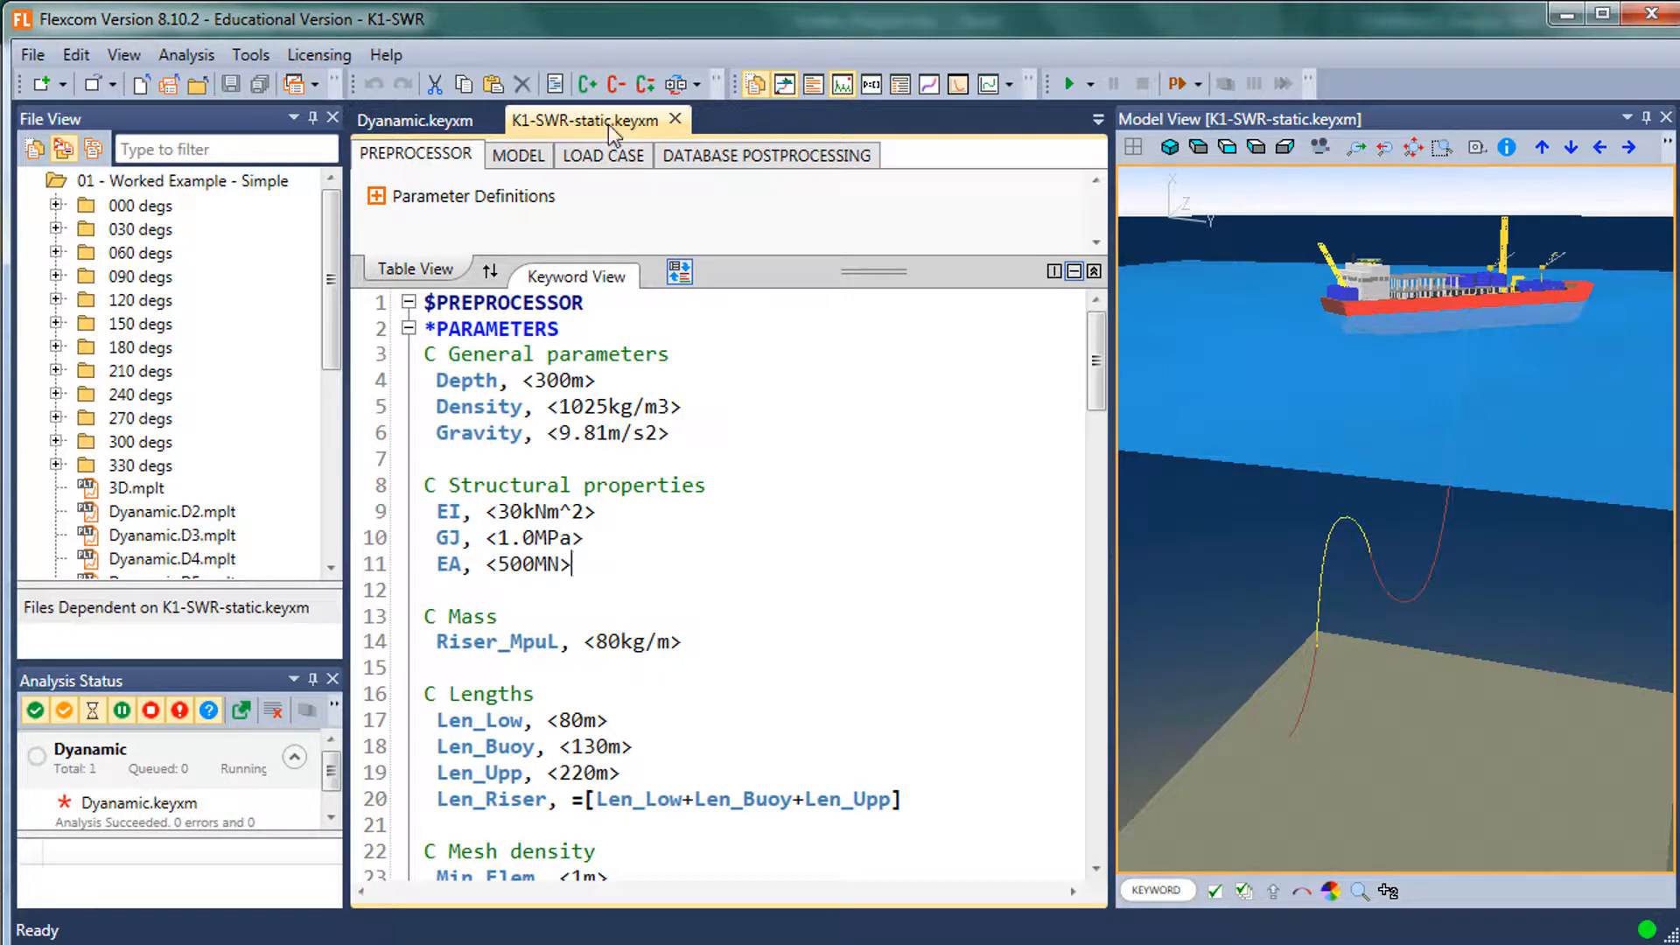
{"action": "left_click", "coordinate": [411, 128]}
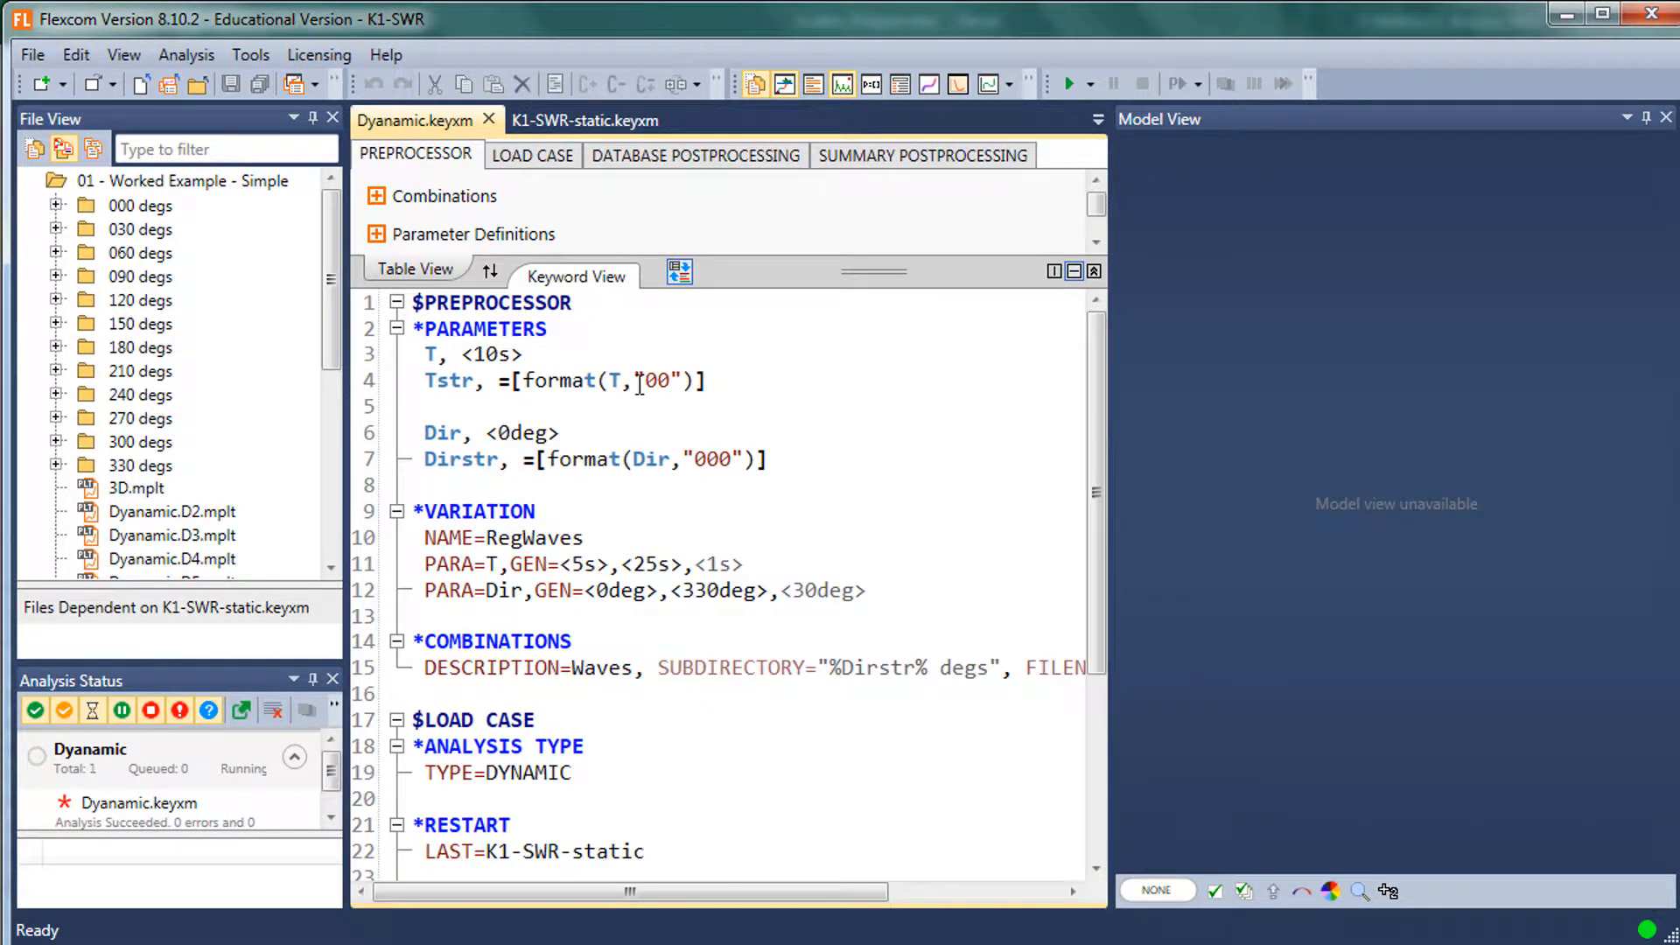
{"action": "left_click", "coordinate": [665, 662]}
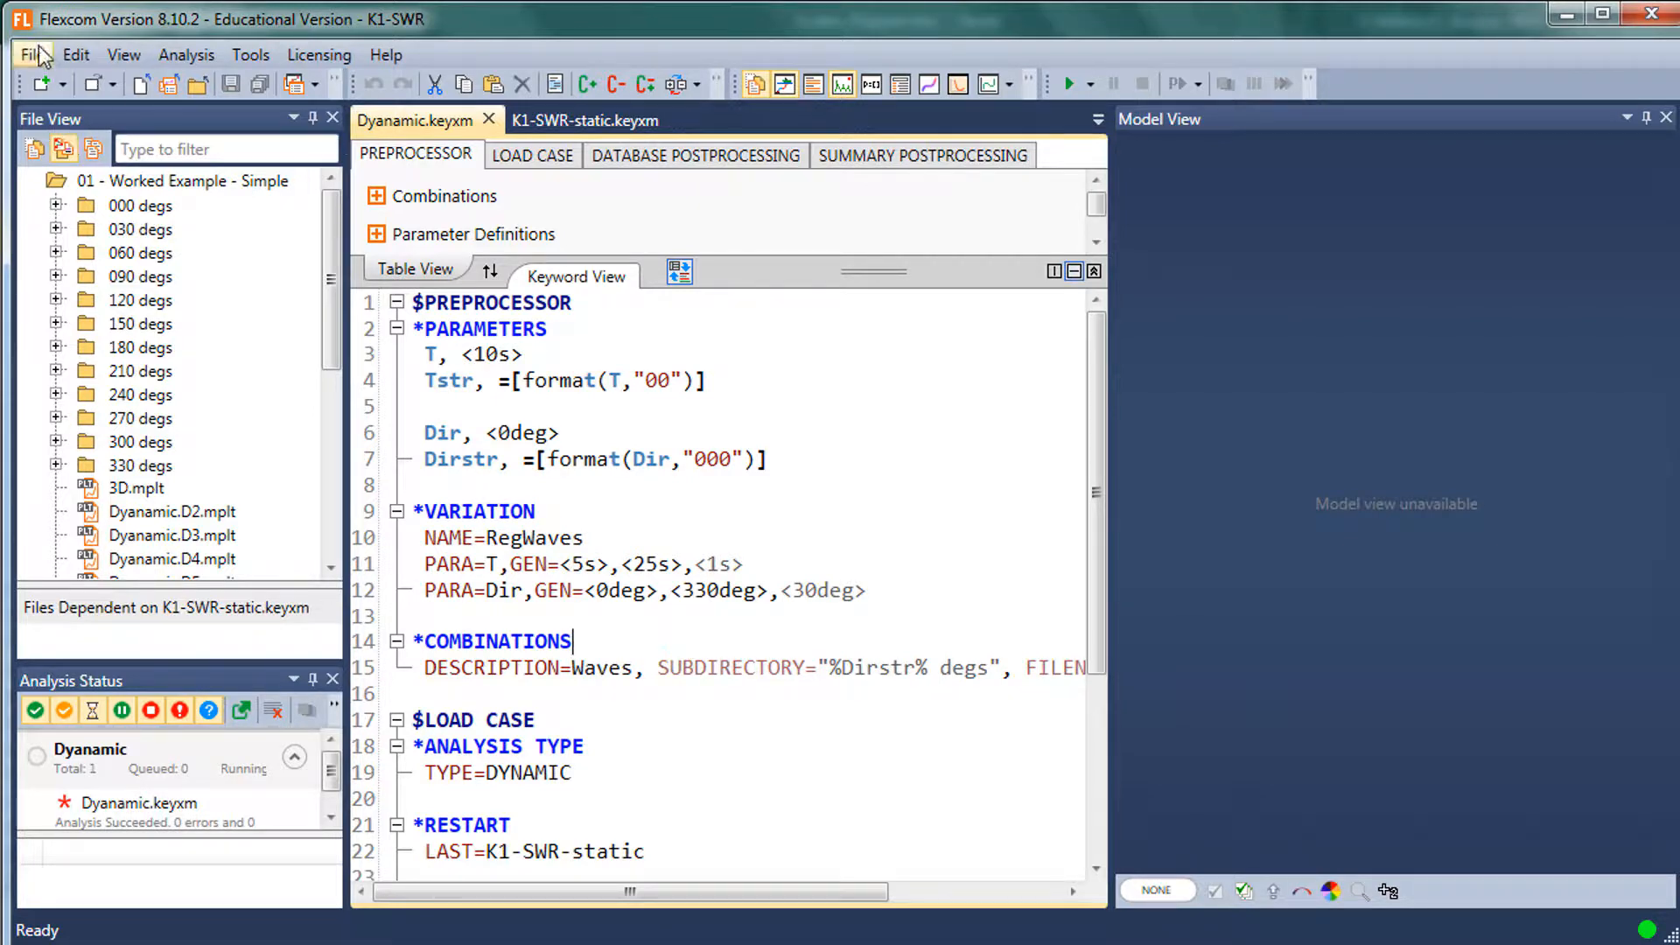
- Create a generic keyword file in metric units named RandomSeaTemplate.keyxm in the project folder
{"action": "left_click", "coordinate": [33, 54]}
{"action": "mouse_move", "coordinate": [184, 98]}
{"action": "left_click", "coordinate": [422, 87]}
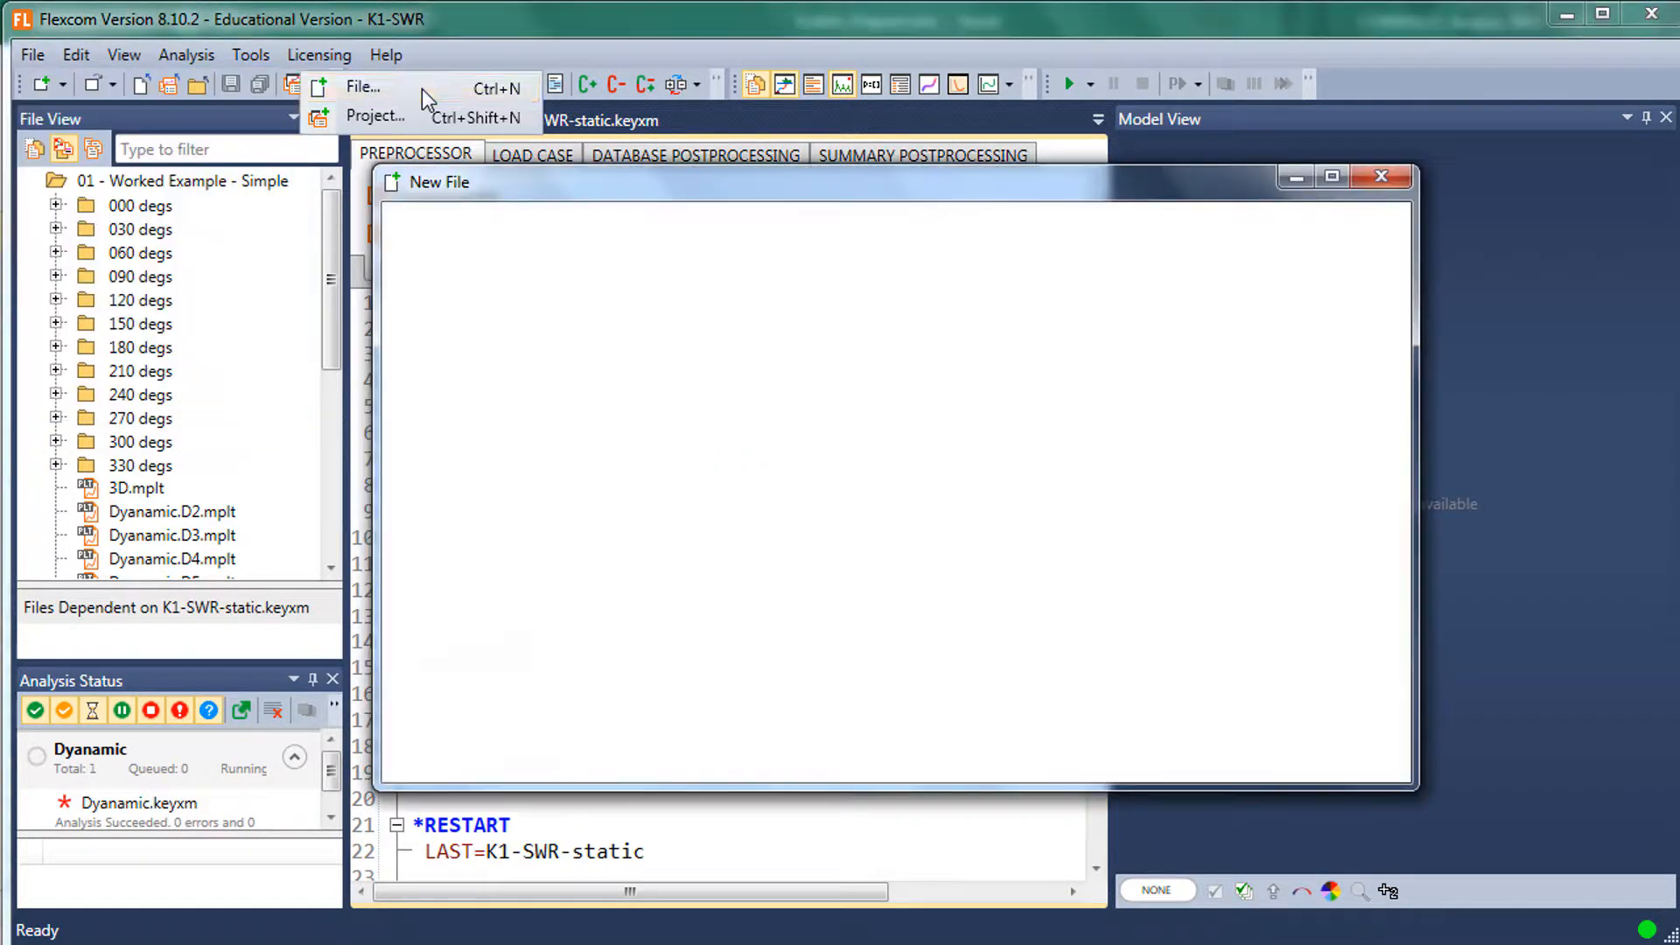
{"action": "left_click_drag", "start_coordinate": [544, 652], "coordinate": [424, 652]}
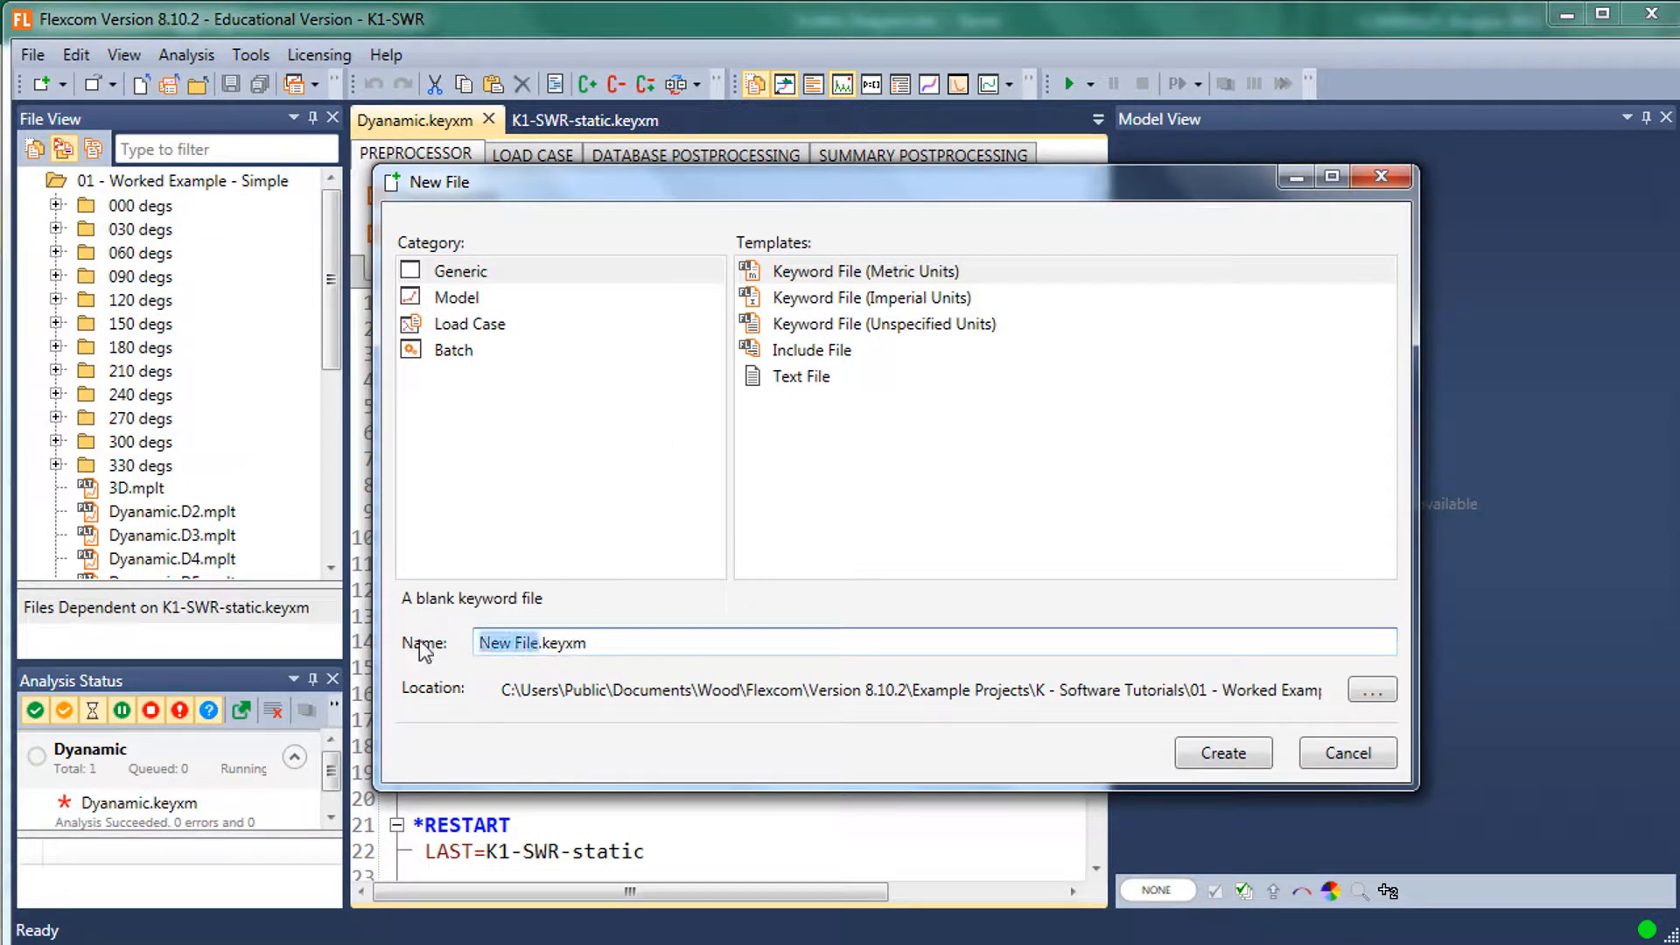
{"action": "type", "text": "RandomS"}
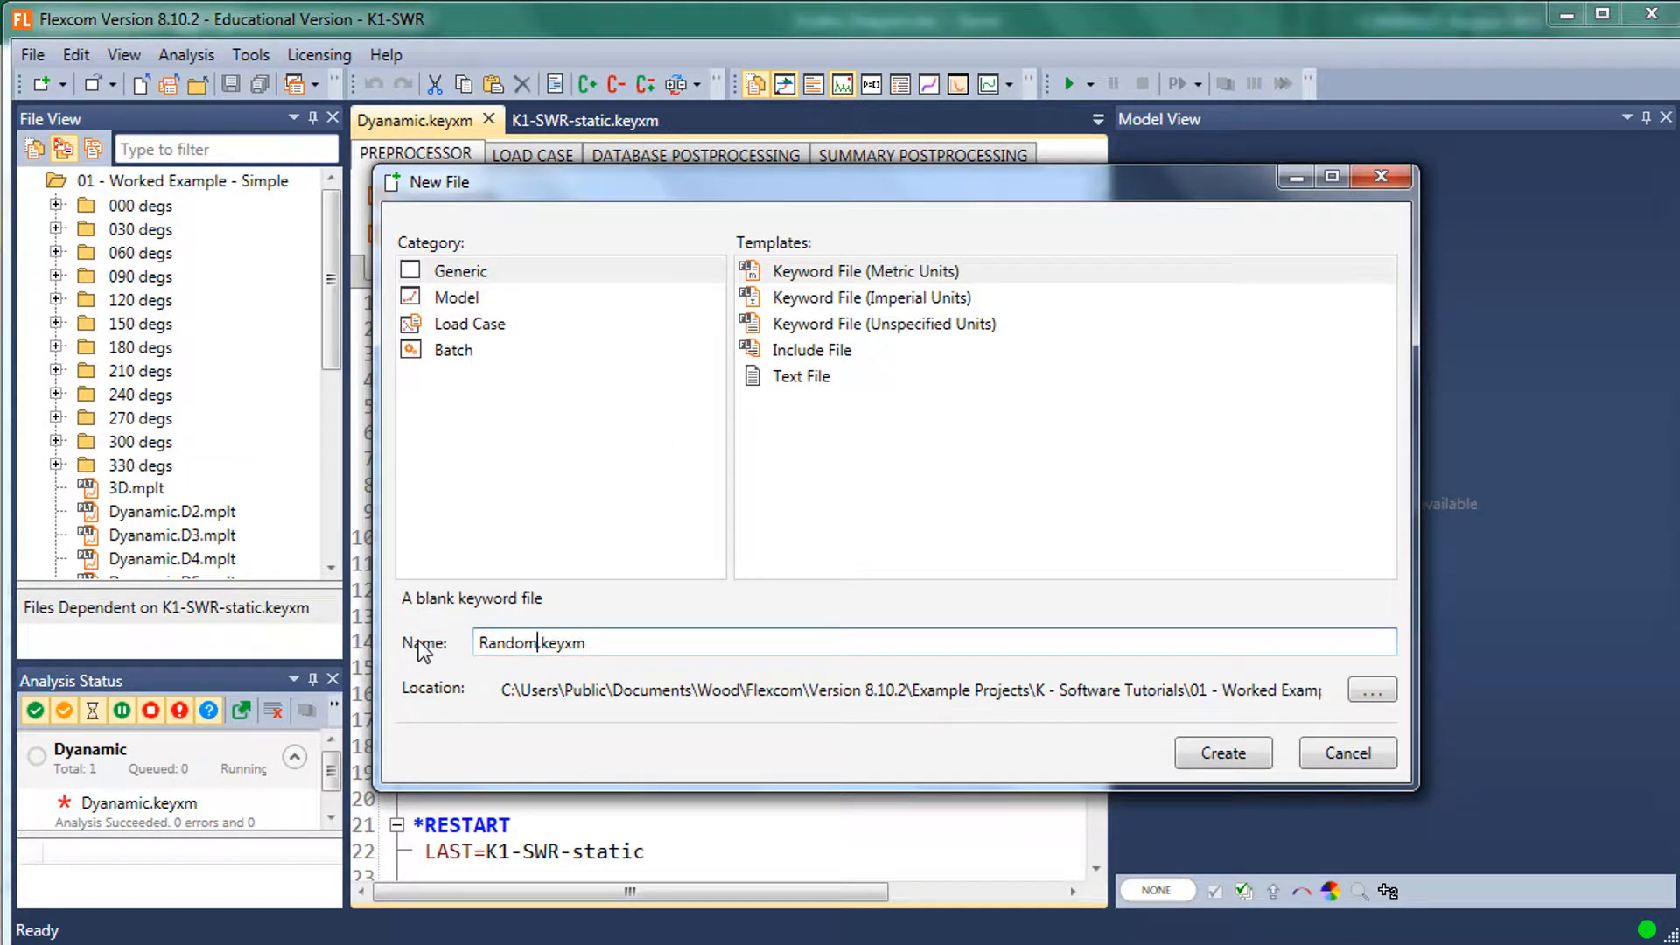
{"action": "type", "text": "eaTemplate"}
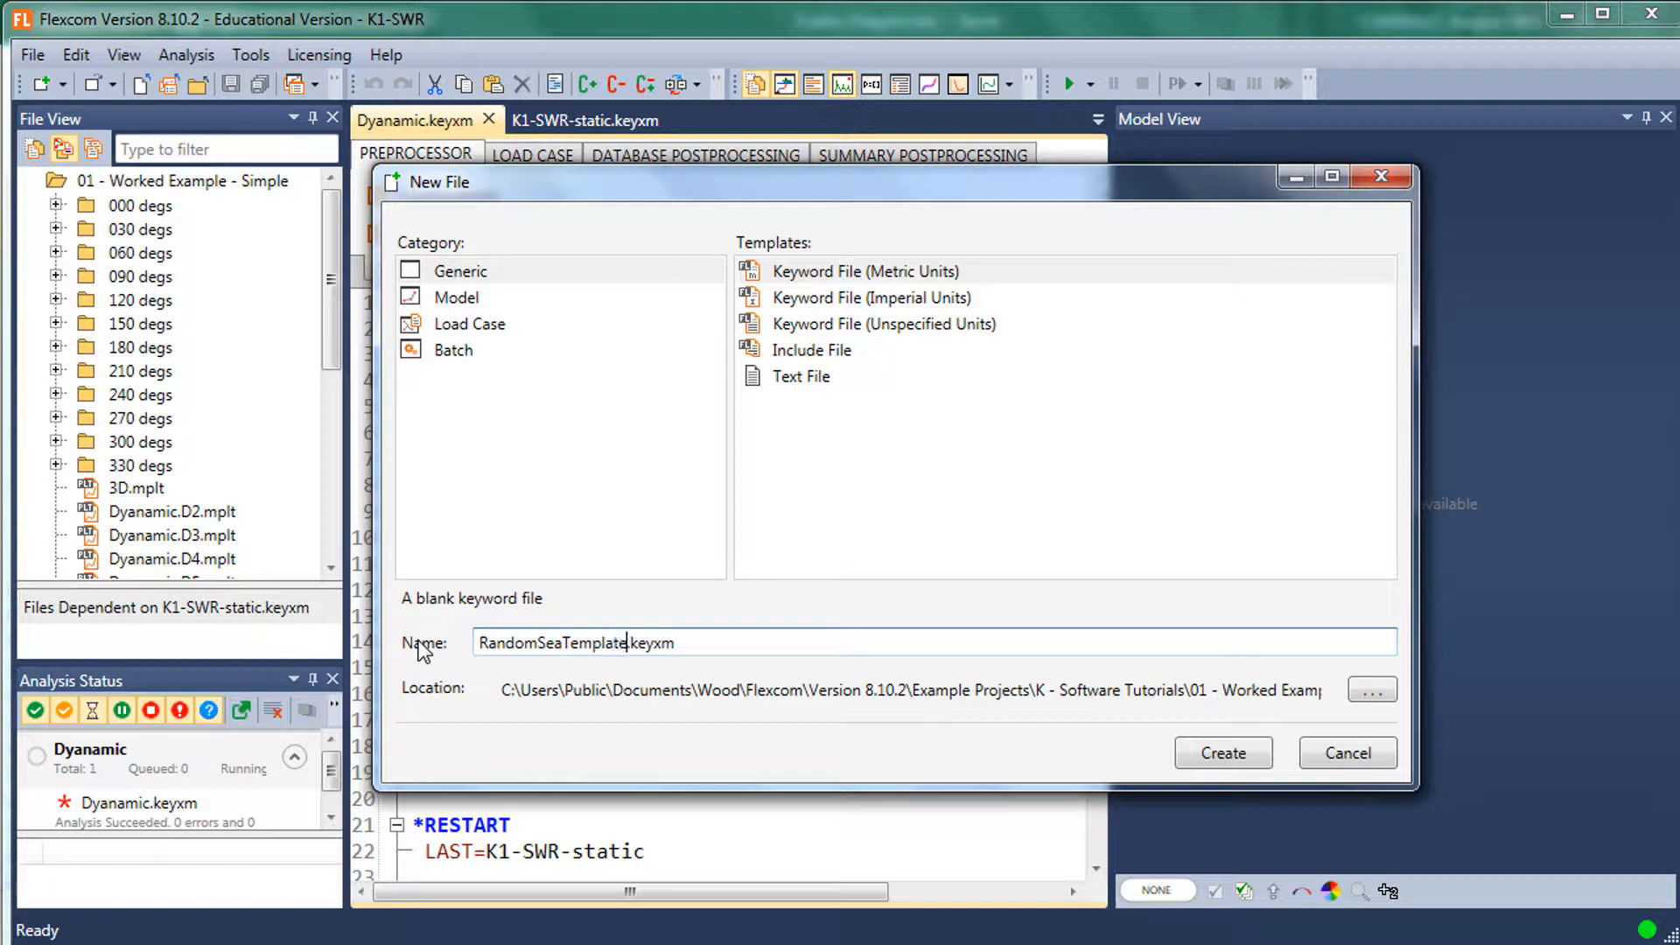
{"action": "left_click", "coordinate": [829, 277]}
{"action": "left_click", "coordinate": [1223, 754]}
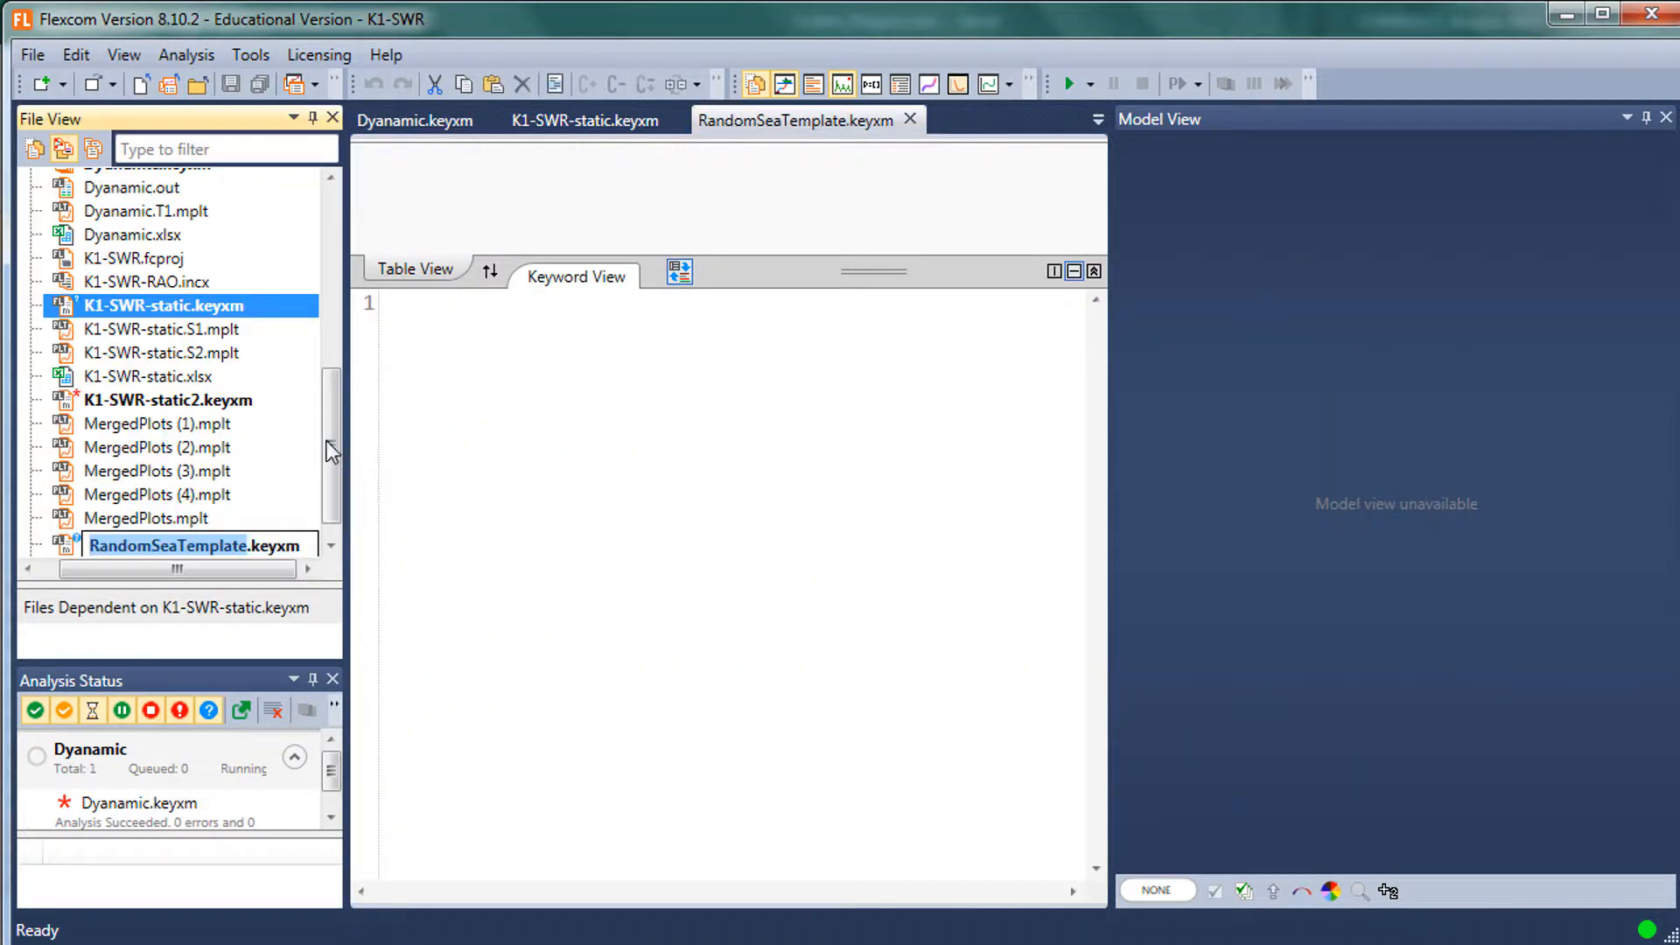
- Limit the file view to keyword files and clean the 01 - Worked Example - Simple directory, including subfolders and .mplt plot files
{"action": "left_click", "coordinate": [102, 147]}
{"action": "left_click", "coordinate": [329, 179]}
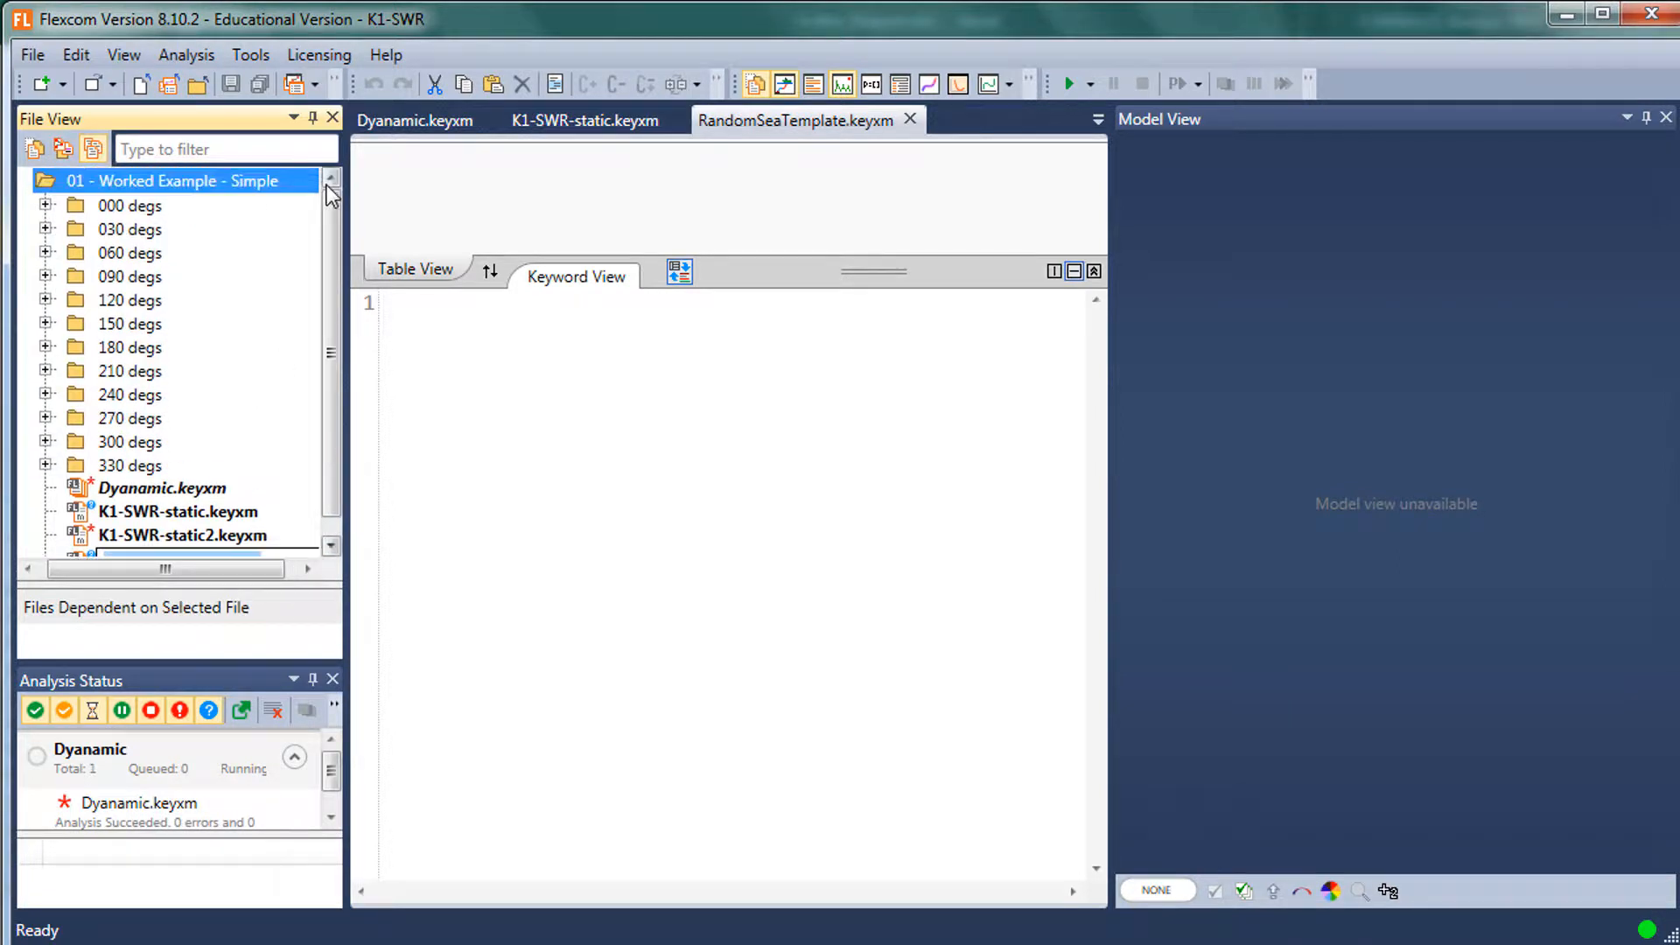
{"action": "left_click", "coordinate": [162, 183]}
{"action": "right_click", "coordinate": [162, 187]}
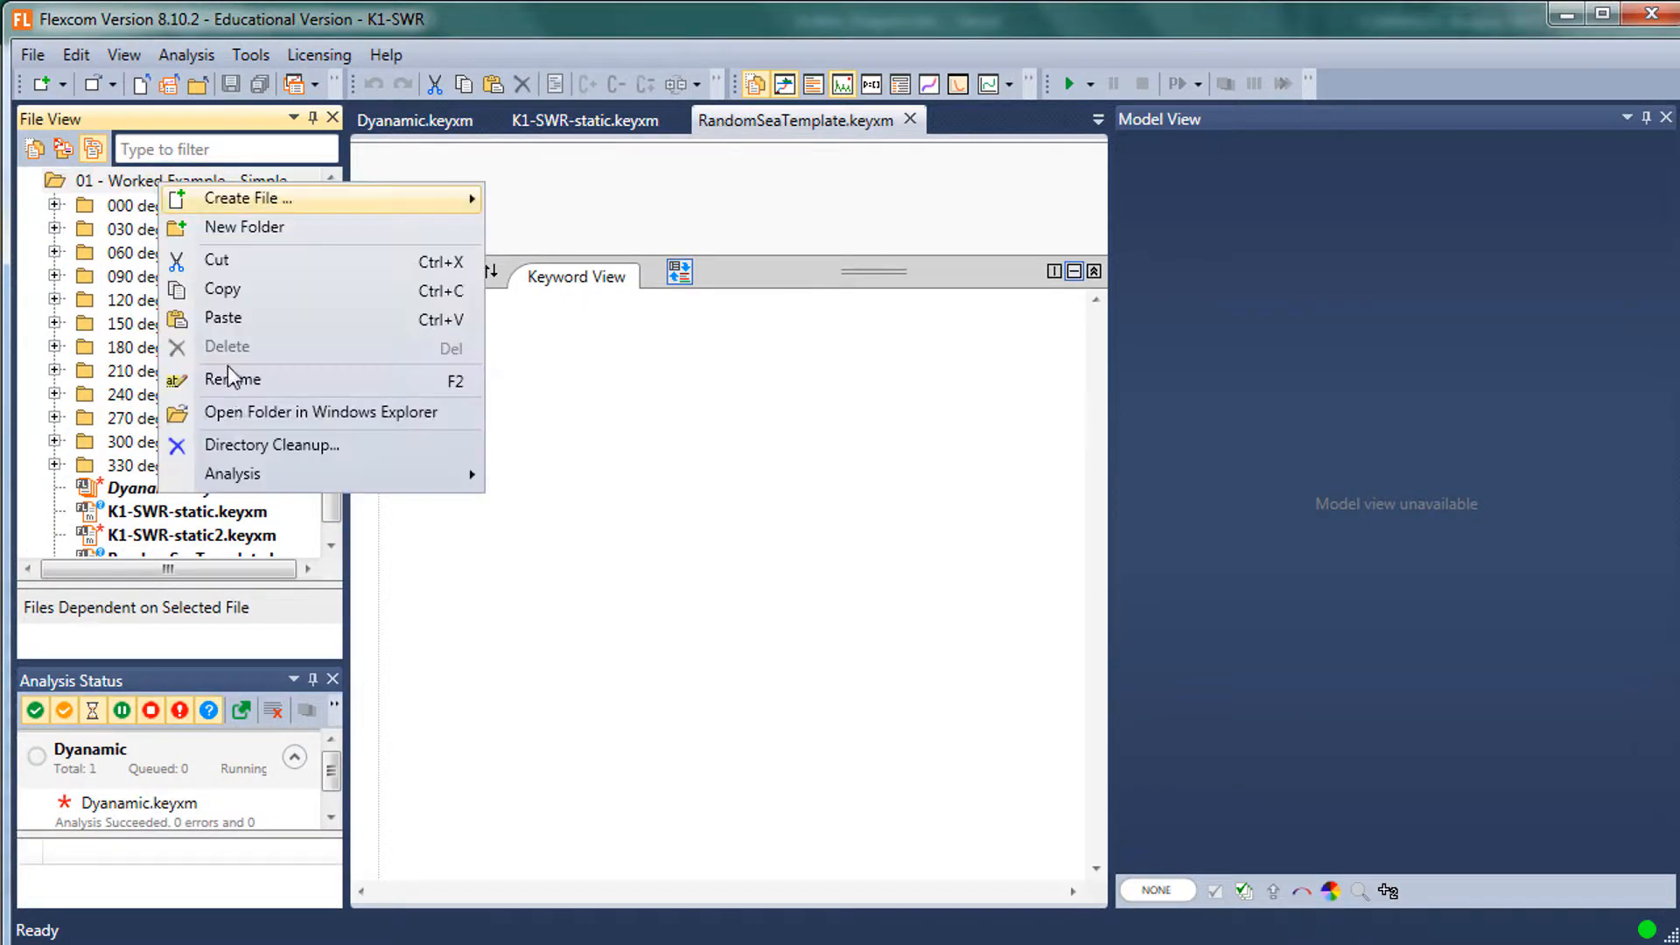
{"action": "left_click", "coordinate": [273, 451]}
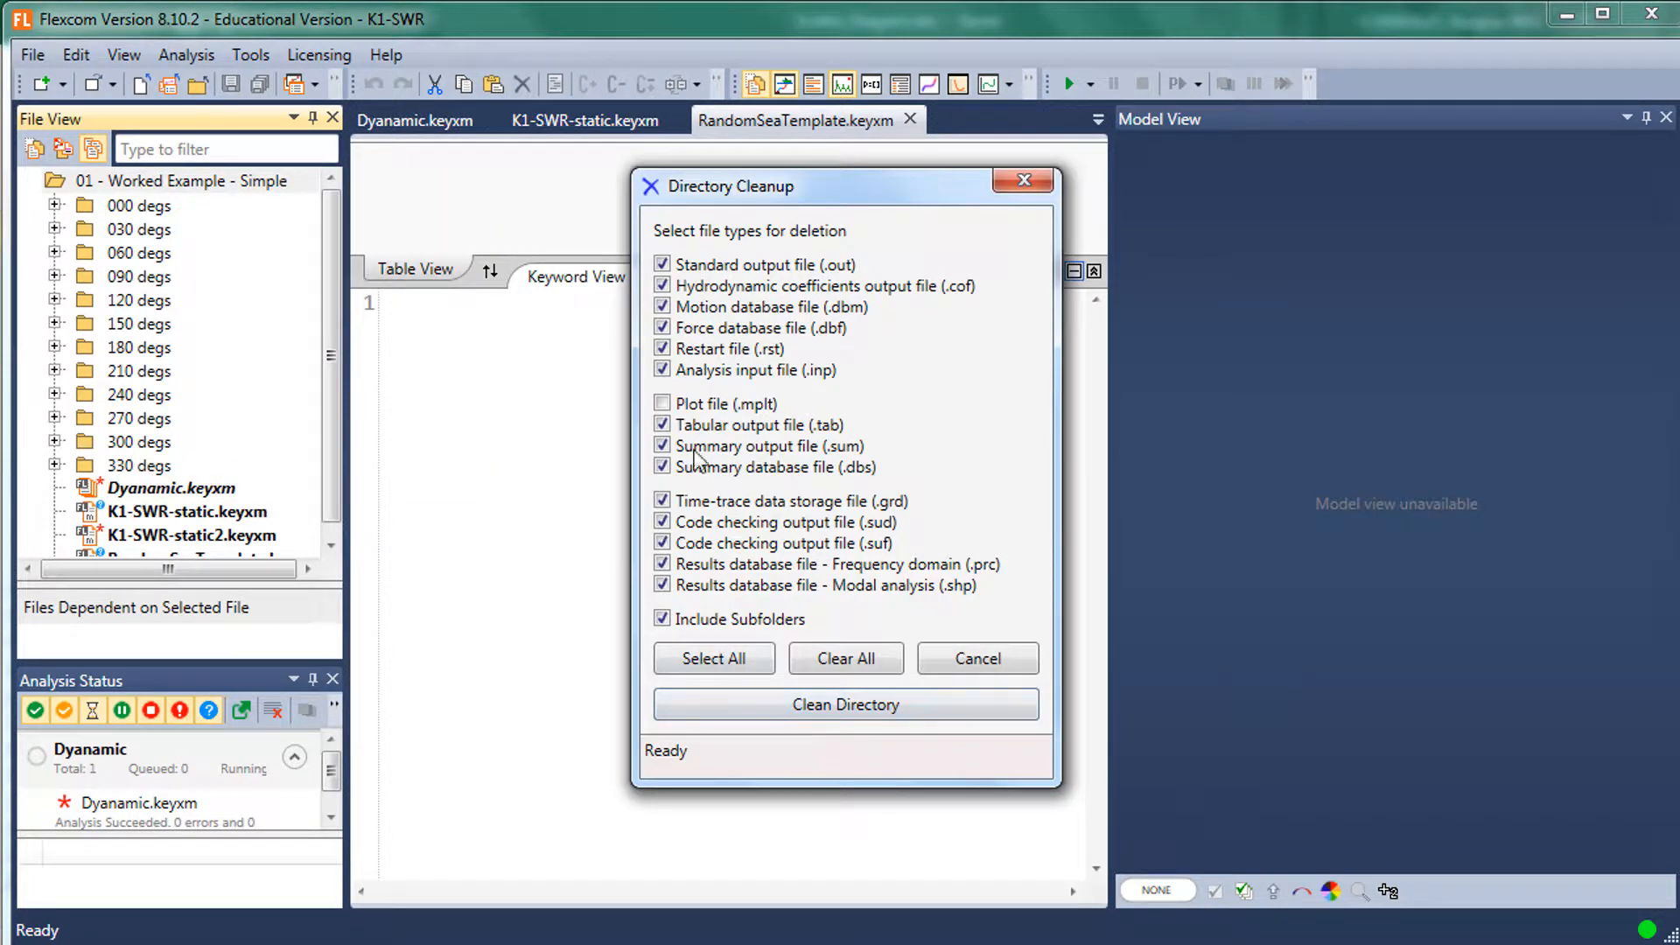
{"action": "left_click", "coordinate": [662, 405]}
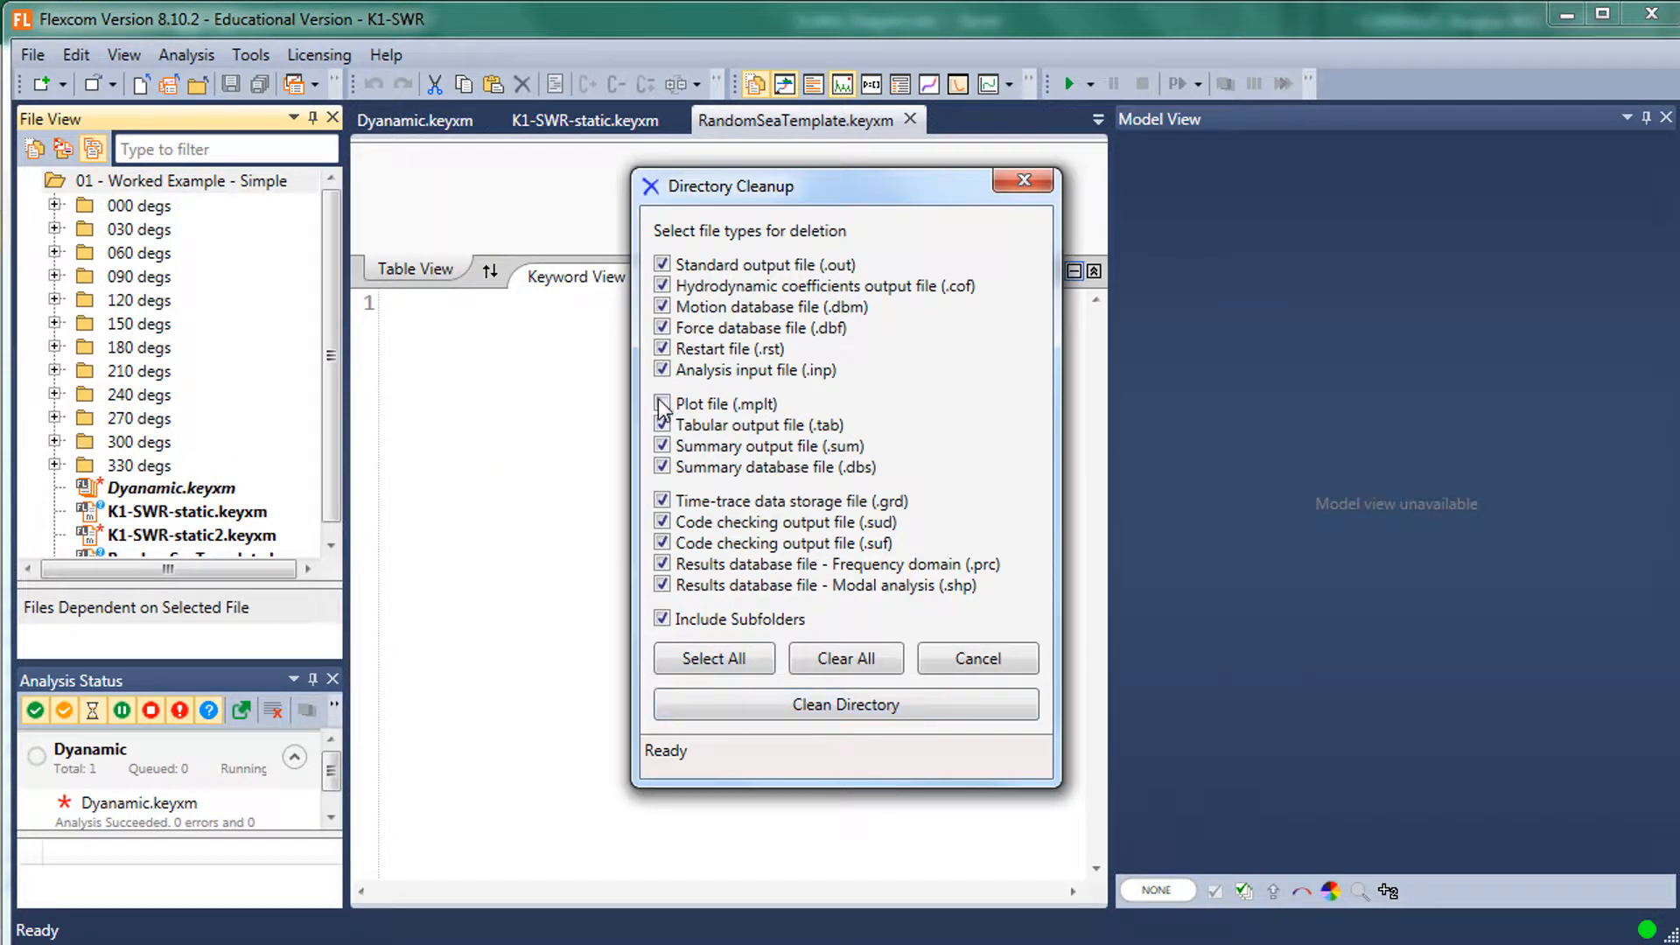
{"action": "left_click", "coordinate": [802, 706]}
{"action": "left_click", "coordinate": [928, 576]}
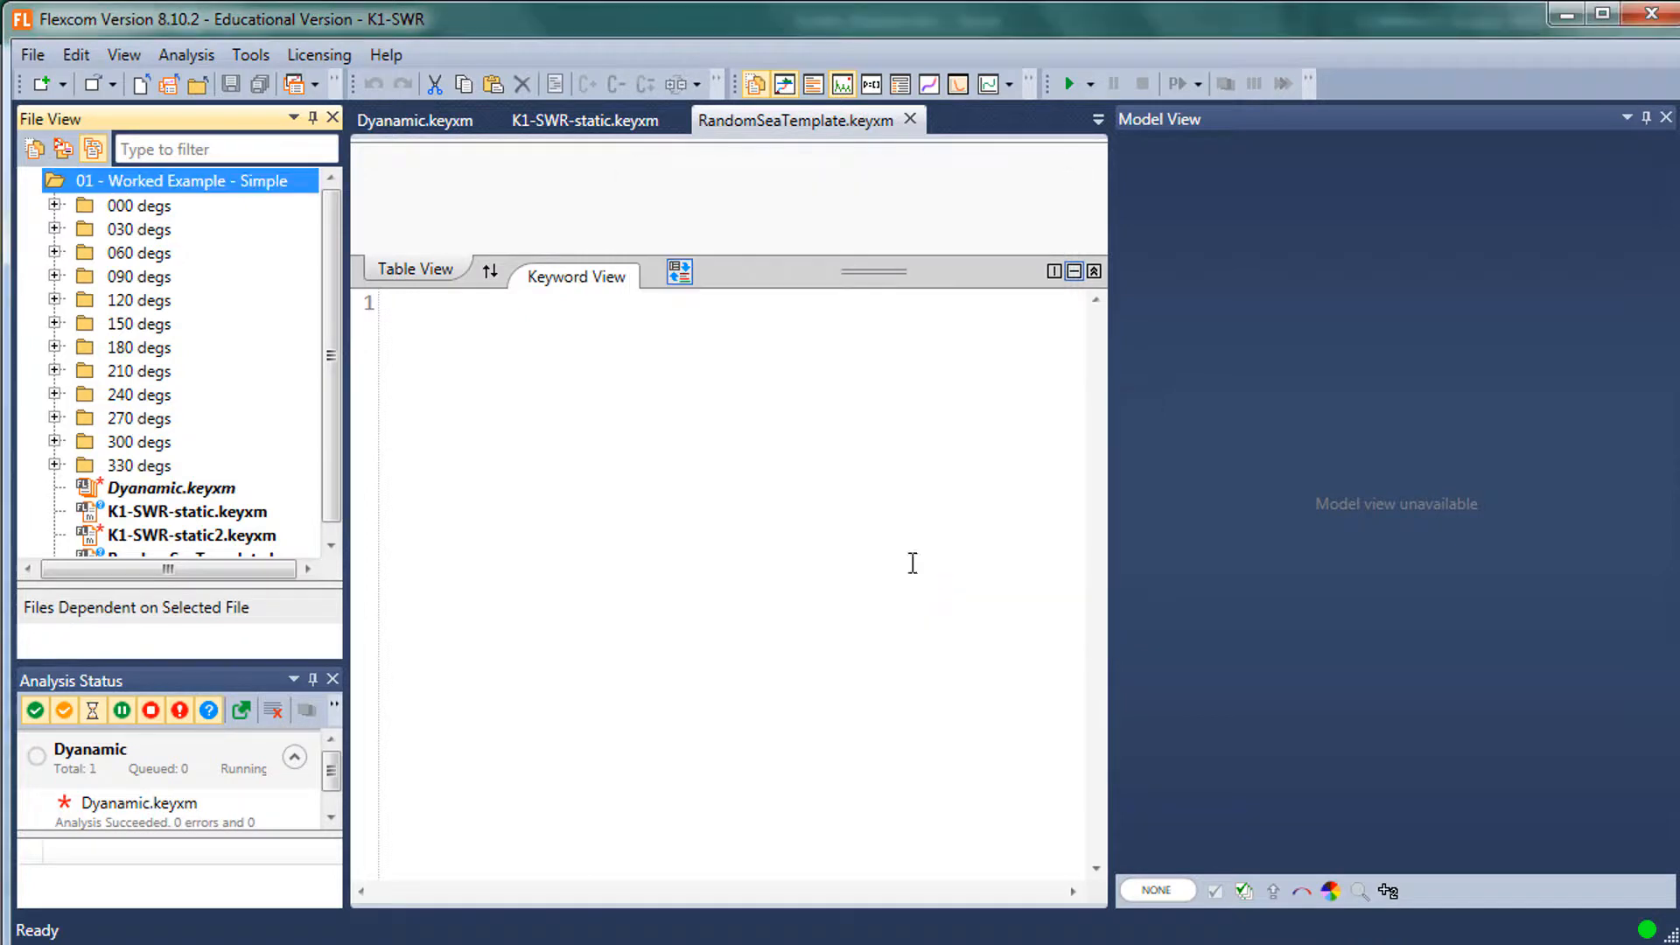
- Delete all the wave direction folders from 000 degs to 330 degs from the project
{"action": "left_click", "coordinate": [149, 206]}
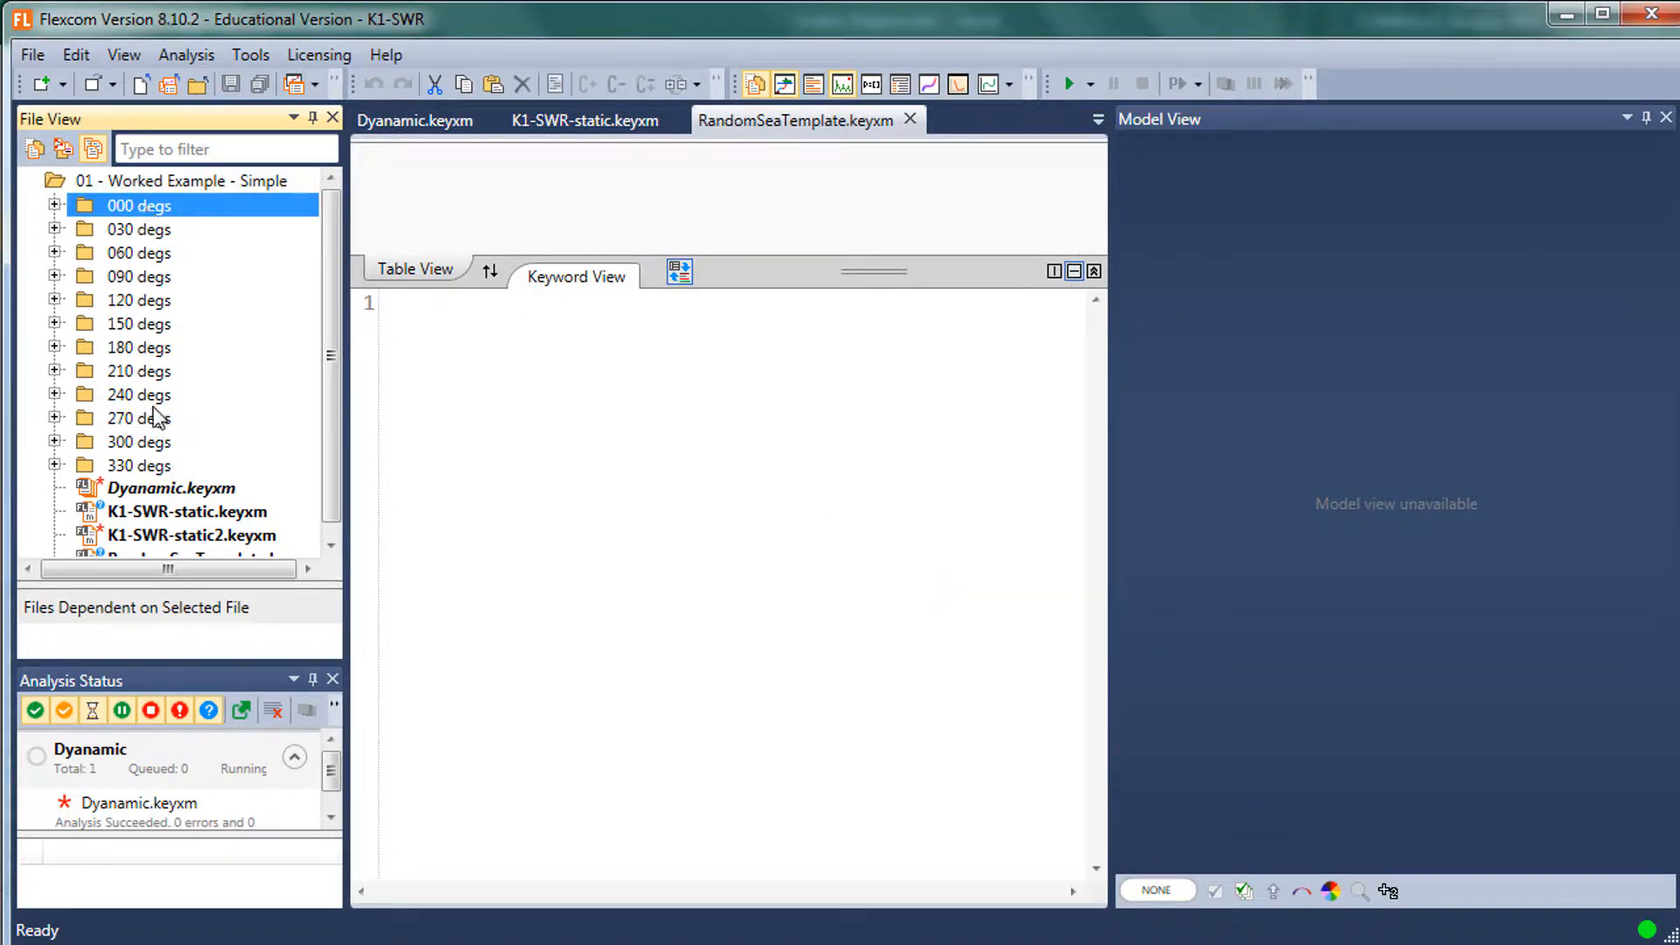
{"action": "left_click", "coordinate": [150, 465], "text": "shift"}
{"action": "right_click", "coordinate": [203, 462]}
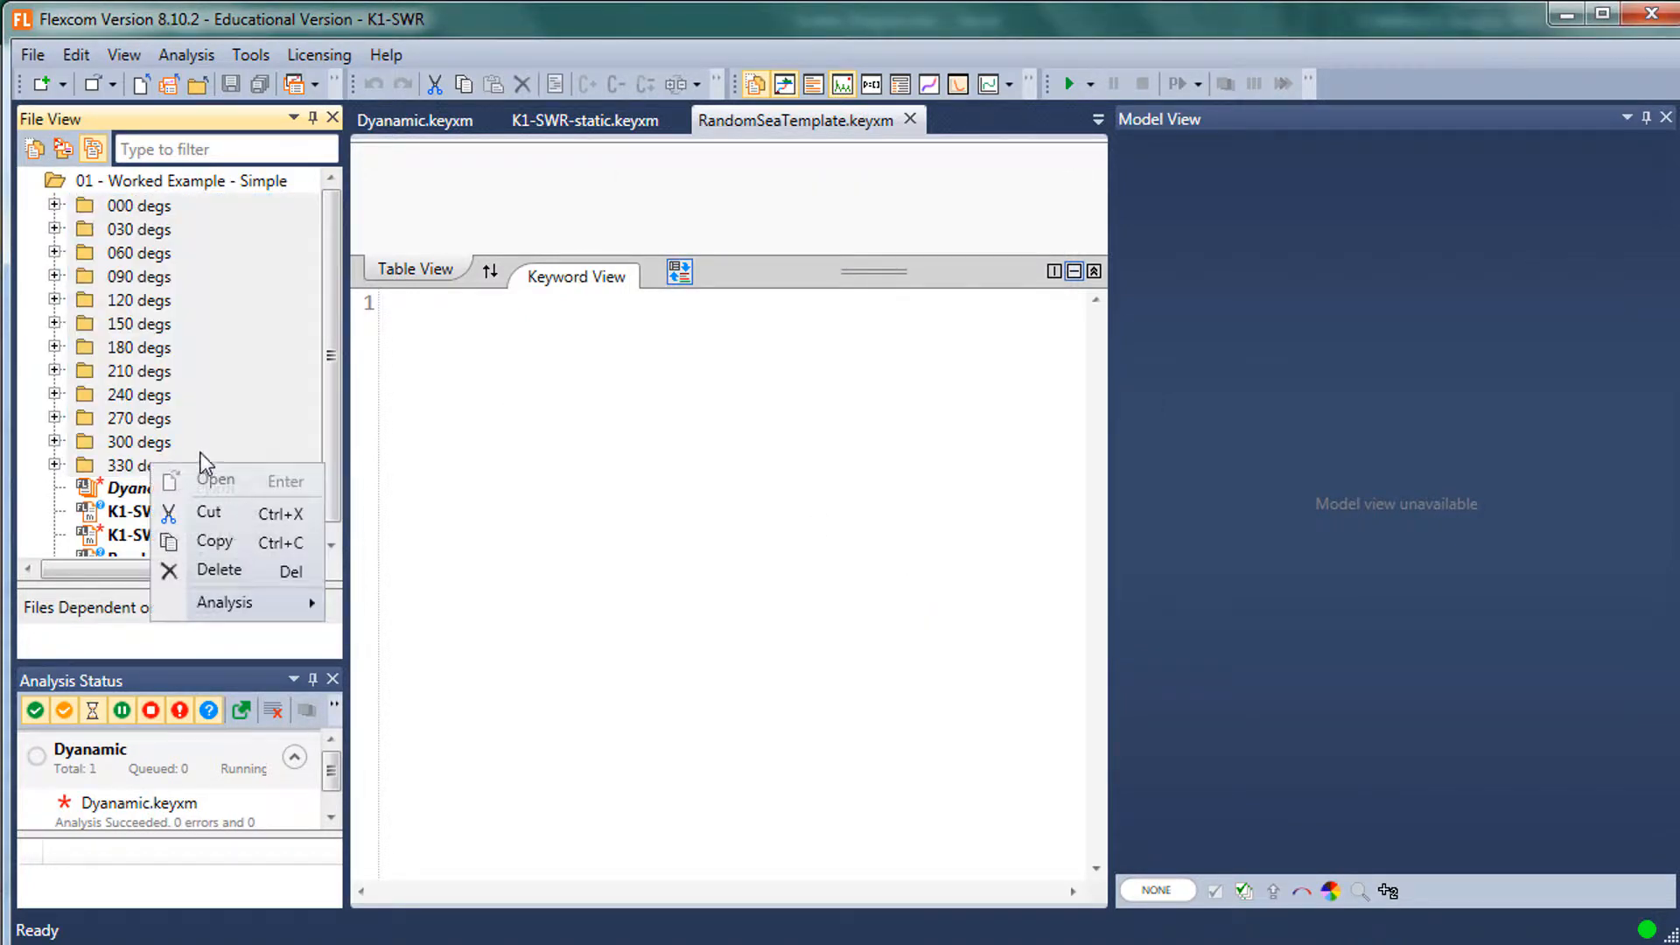
{"action": "left_click", "coordinate": [223, 571]}
{"action": "left_click", "coordinate": [918, 588]}
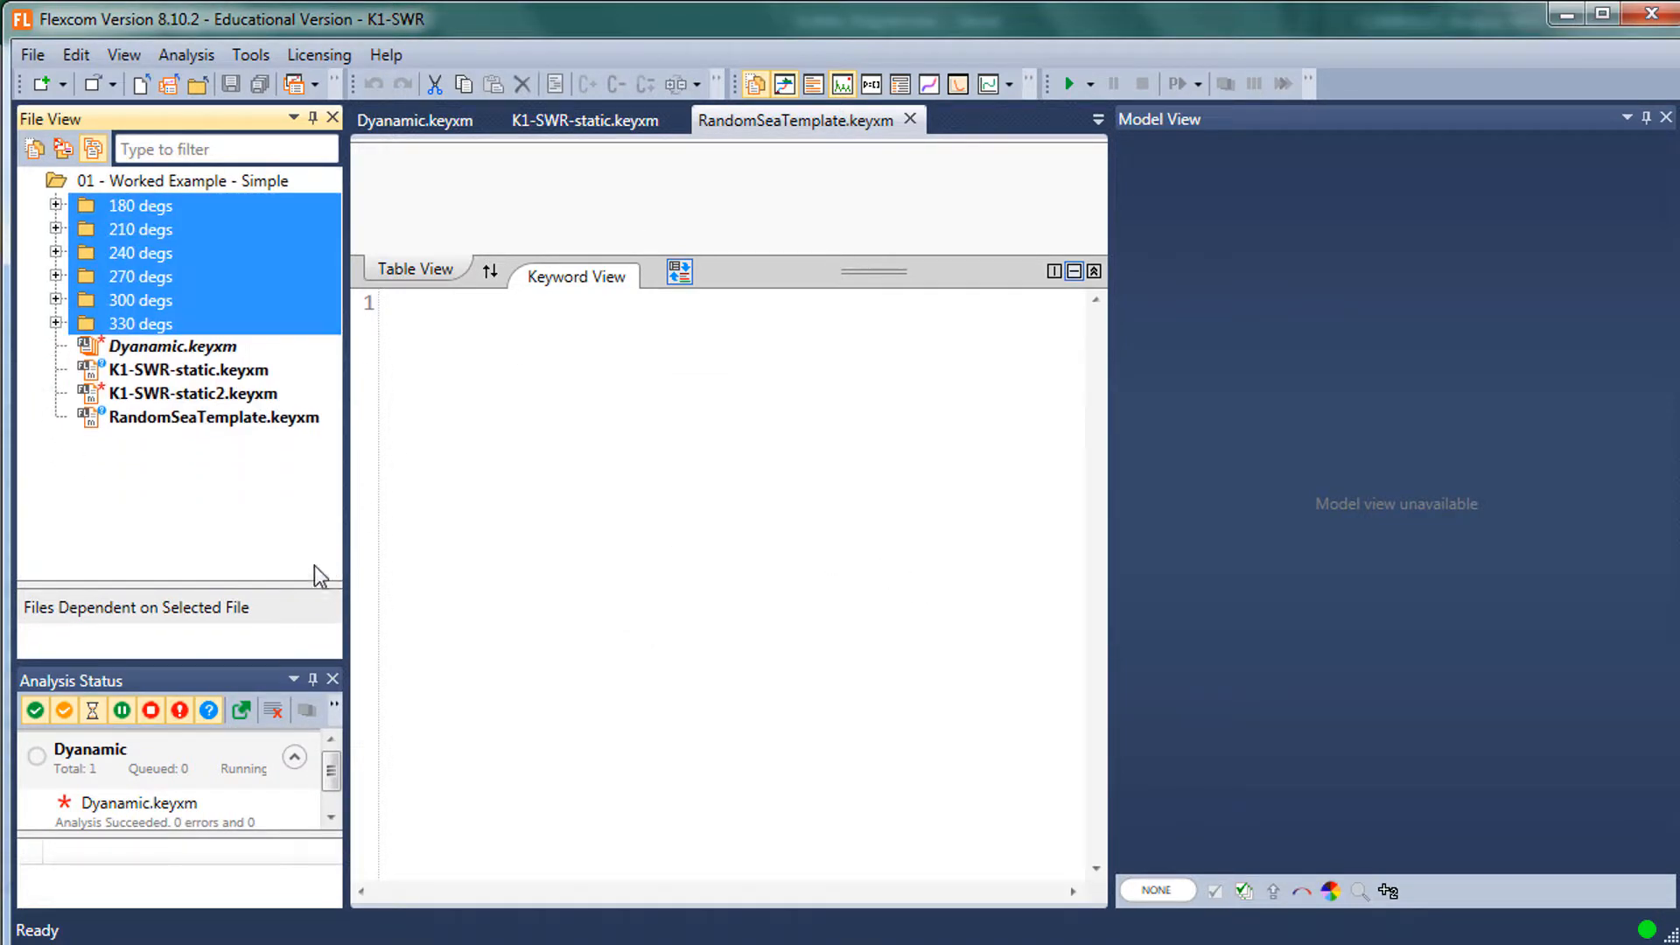
- Start the empty RandomSeaTemplate.keyxm file with a $LOAD CASE section
{"action": "left_click", "coordinate": [211, 275]}
{"action": "left_click", "coordinate": [412, 306]}
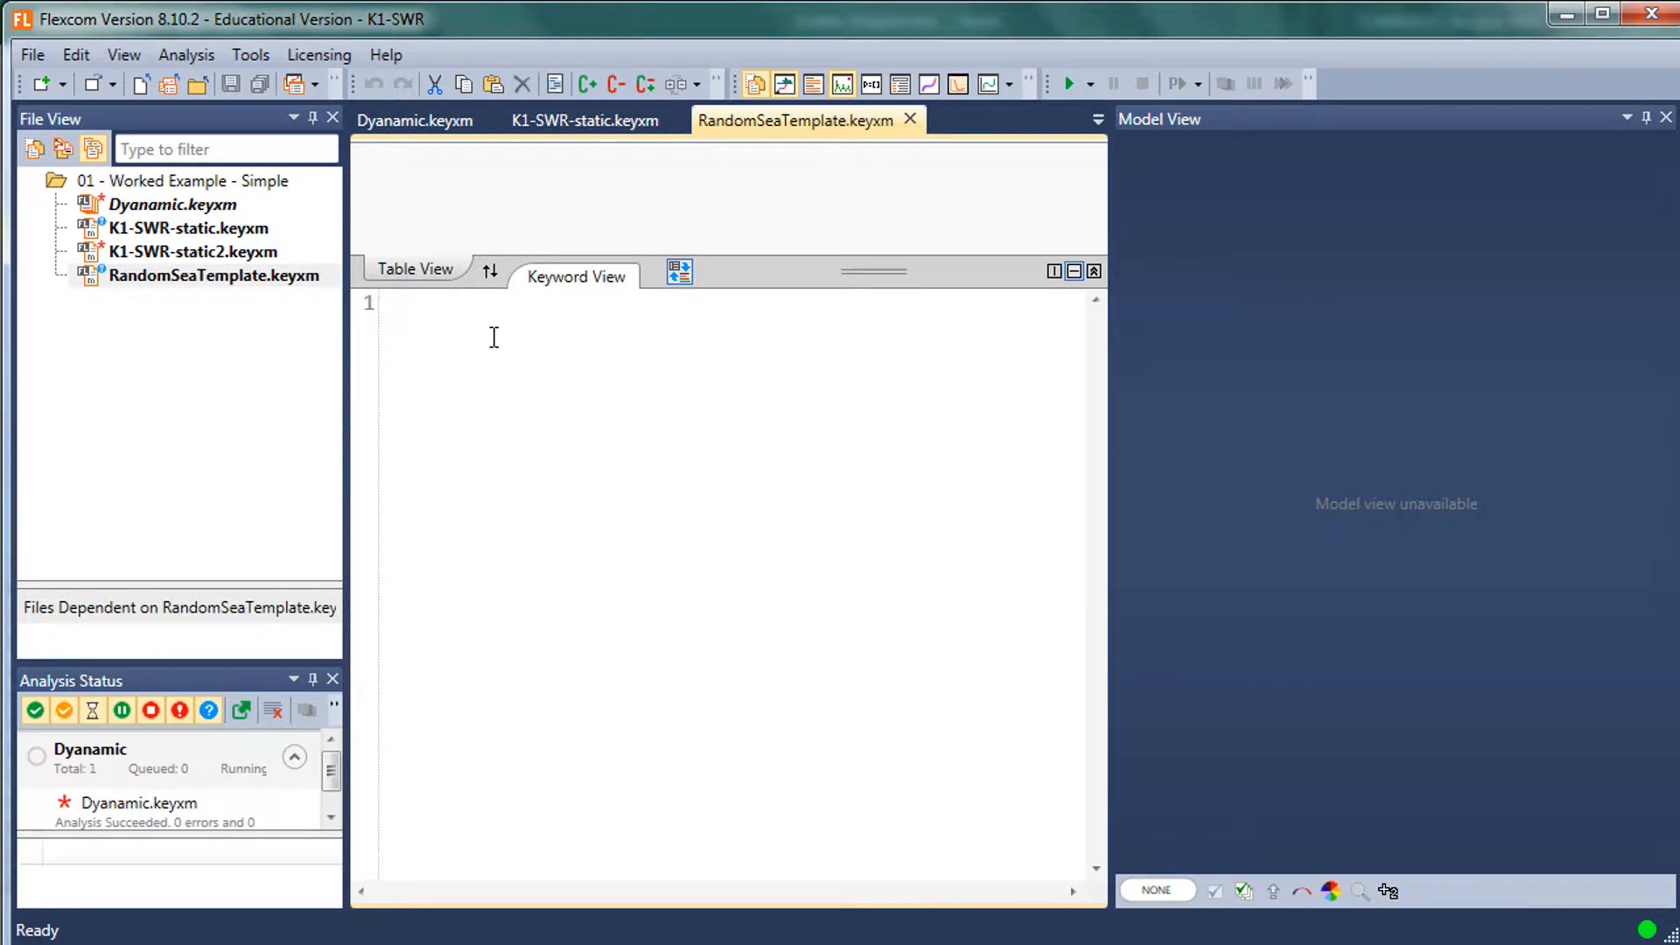
{"action": "type", "text": "$LOA"}
{"action": "key", "text": "Return"}
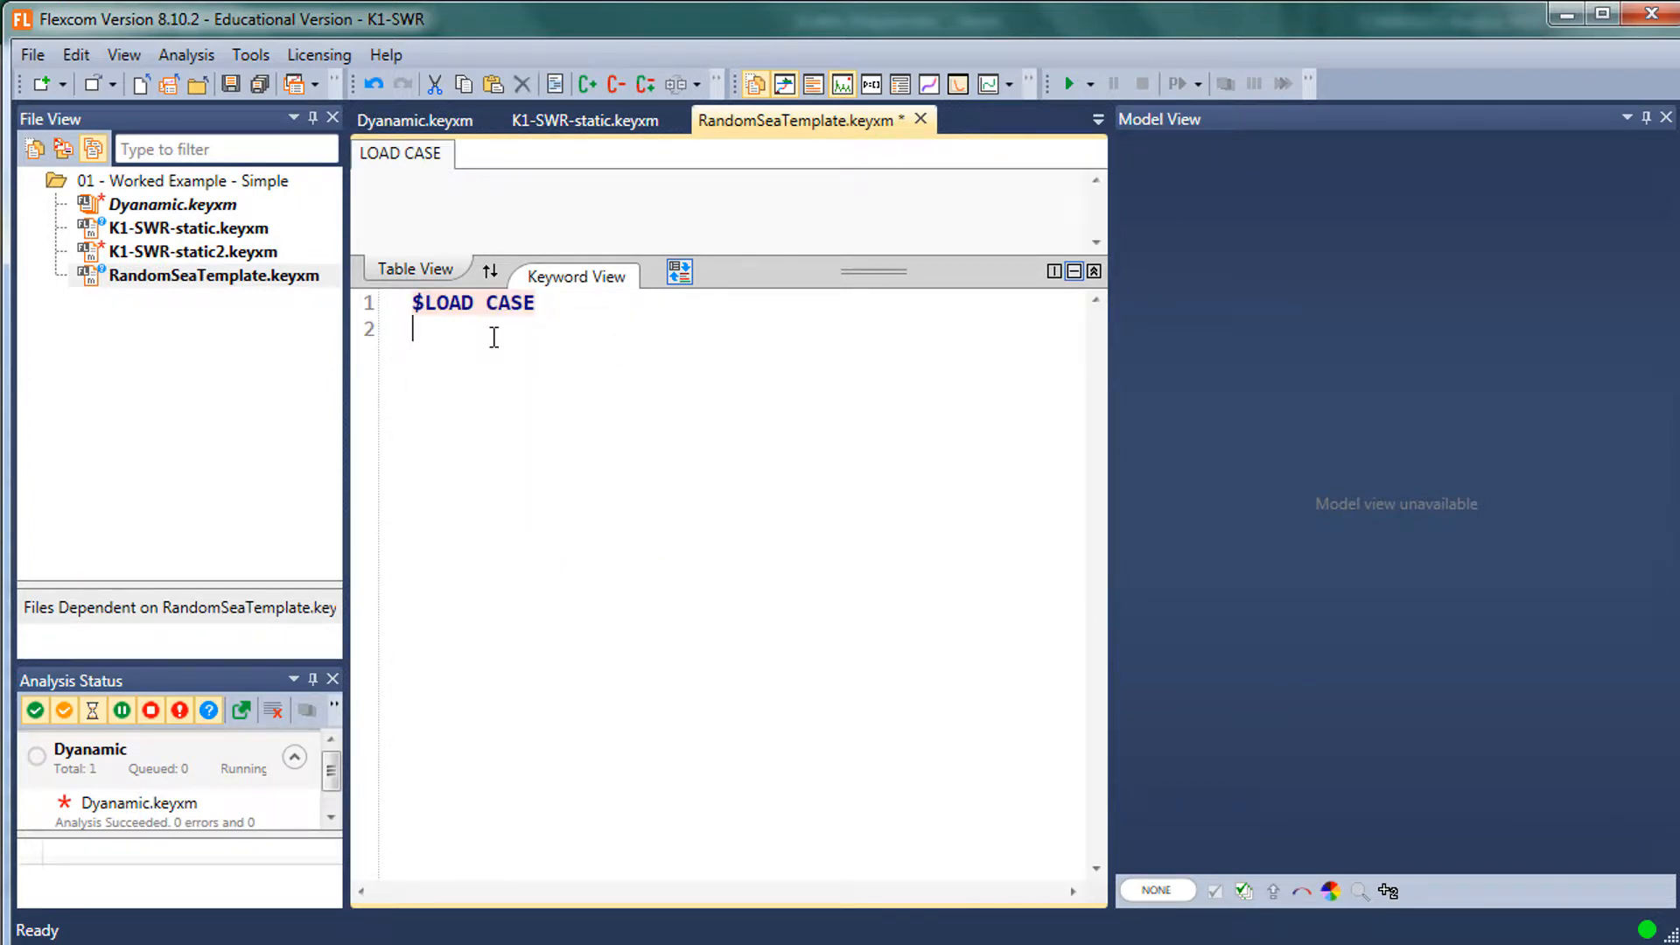
- Add the *WAVE-PIERSON-MOSKOWITZ keyword with FREQUENCY=AREA under the load case section
{"action": "type", "text": "*wave"}
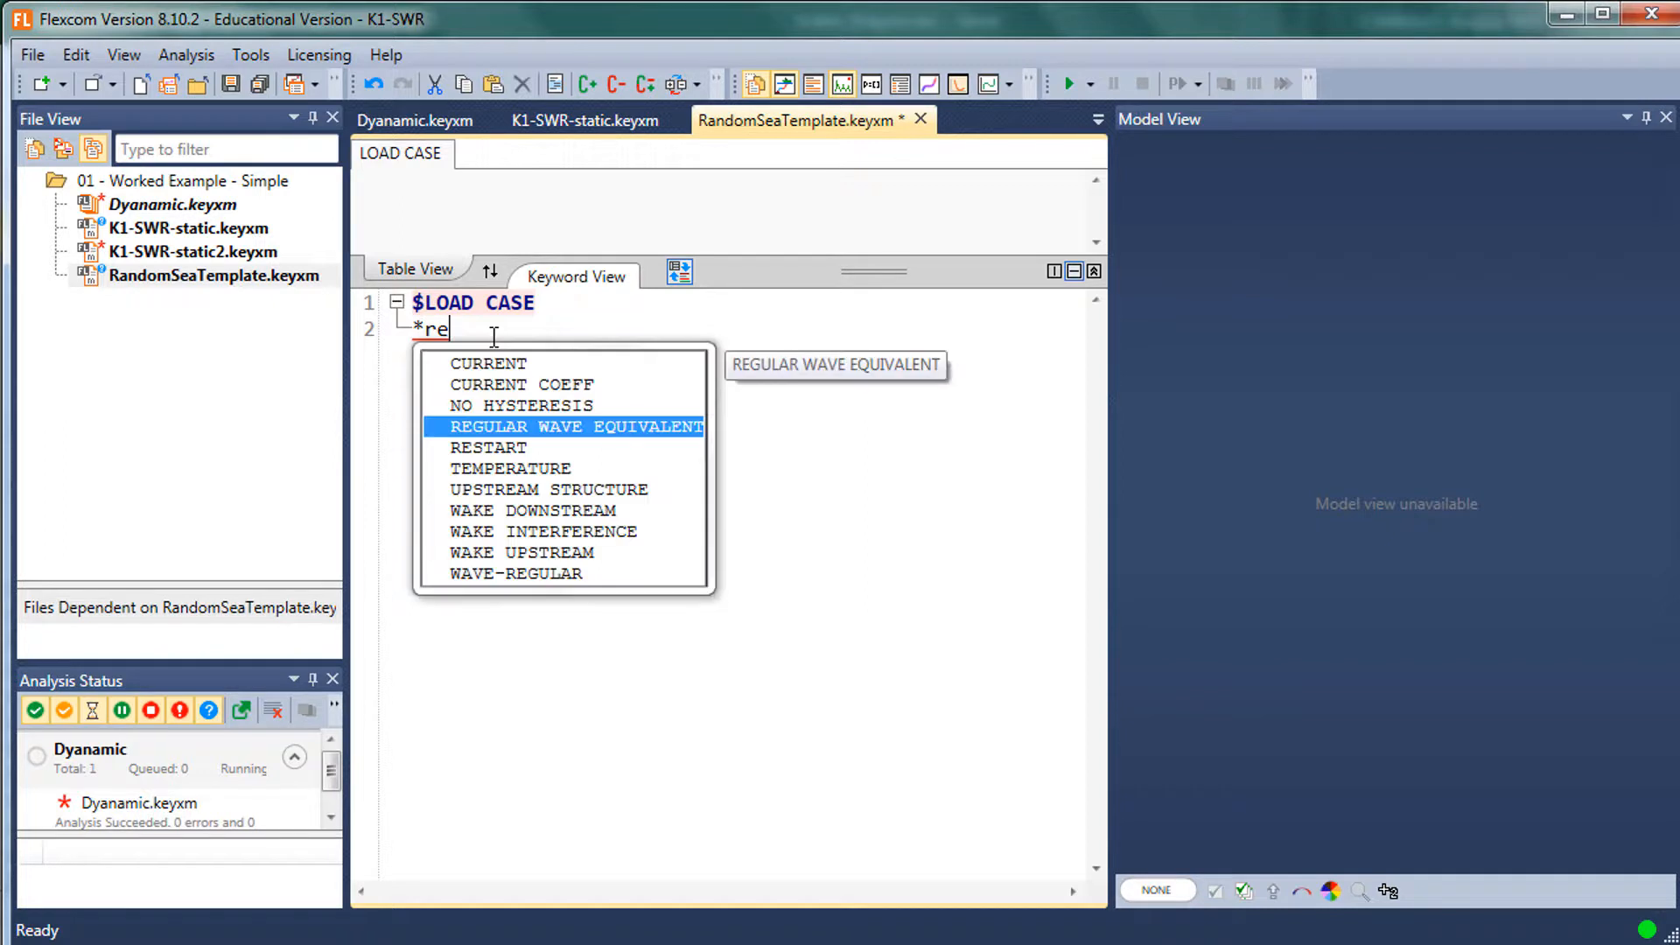
{"action": "key", "text": "Down"}
{"action": "key", "text": "Down"}
{"action": "key", "text": "Down"}
{"action": "key", "text": "Down"}
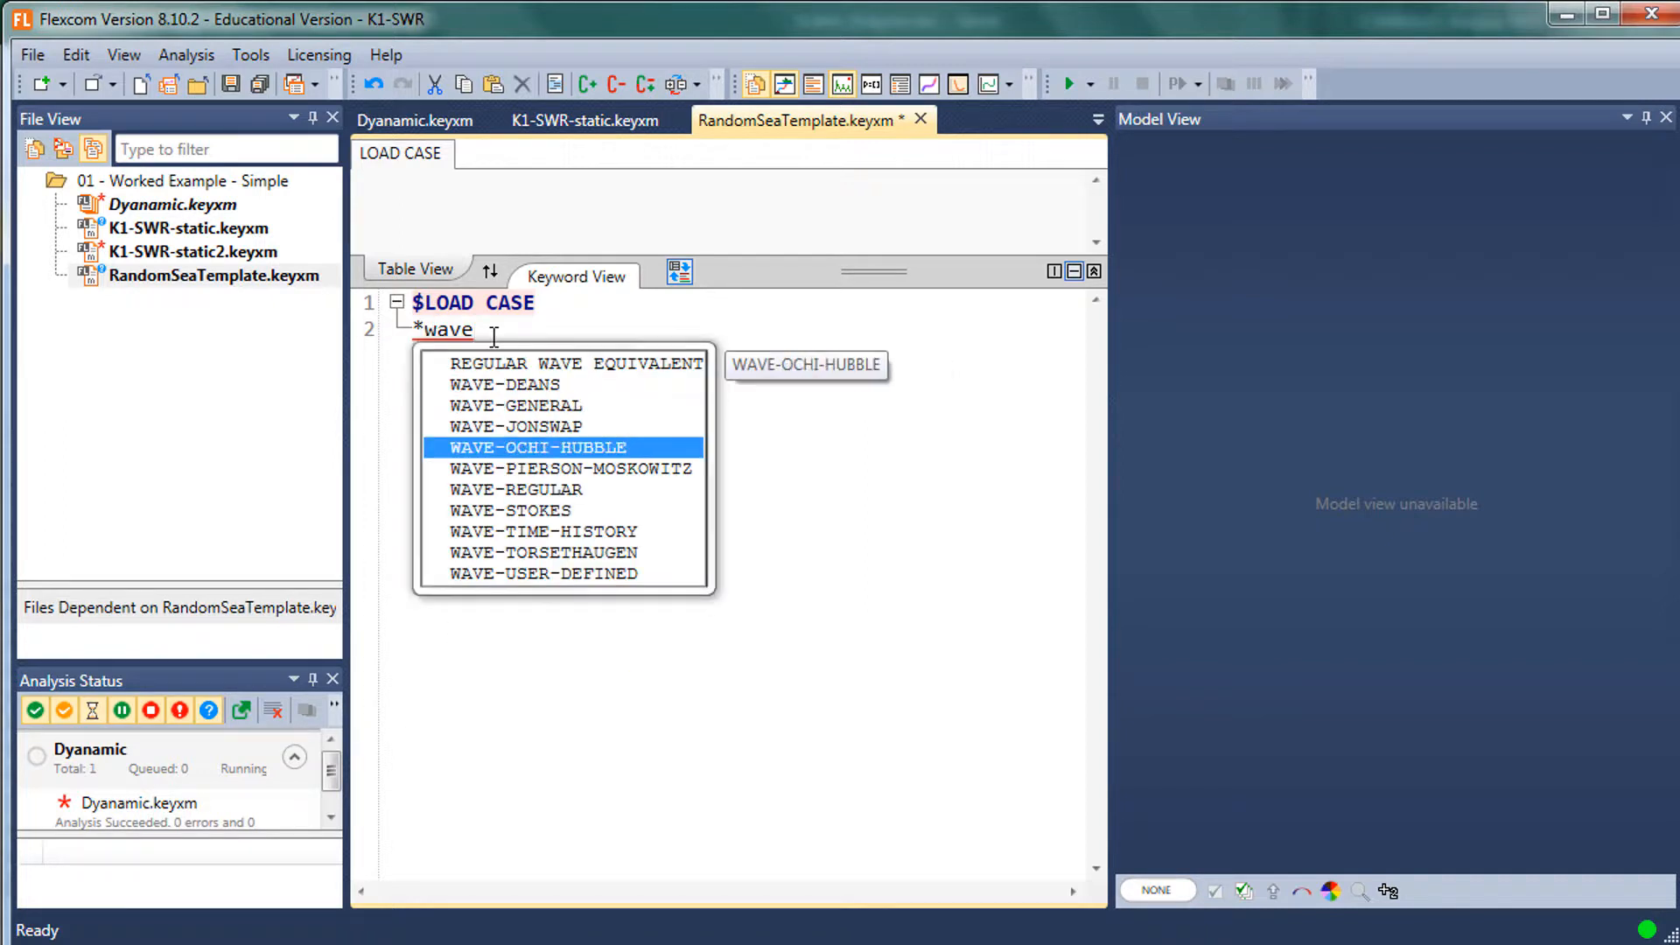
{"action": "key", "text": "Return"}
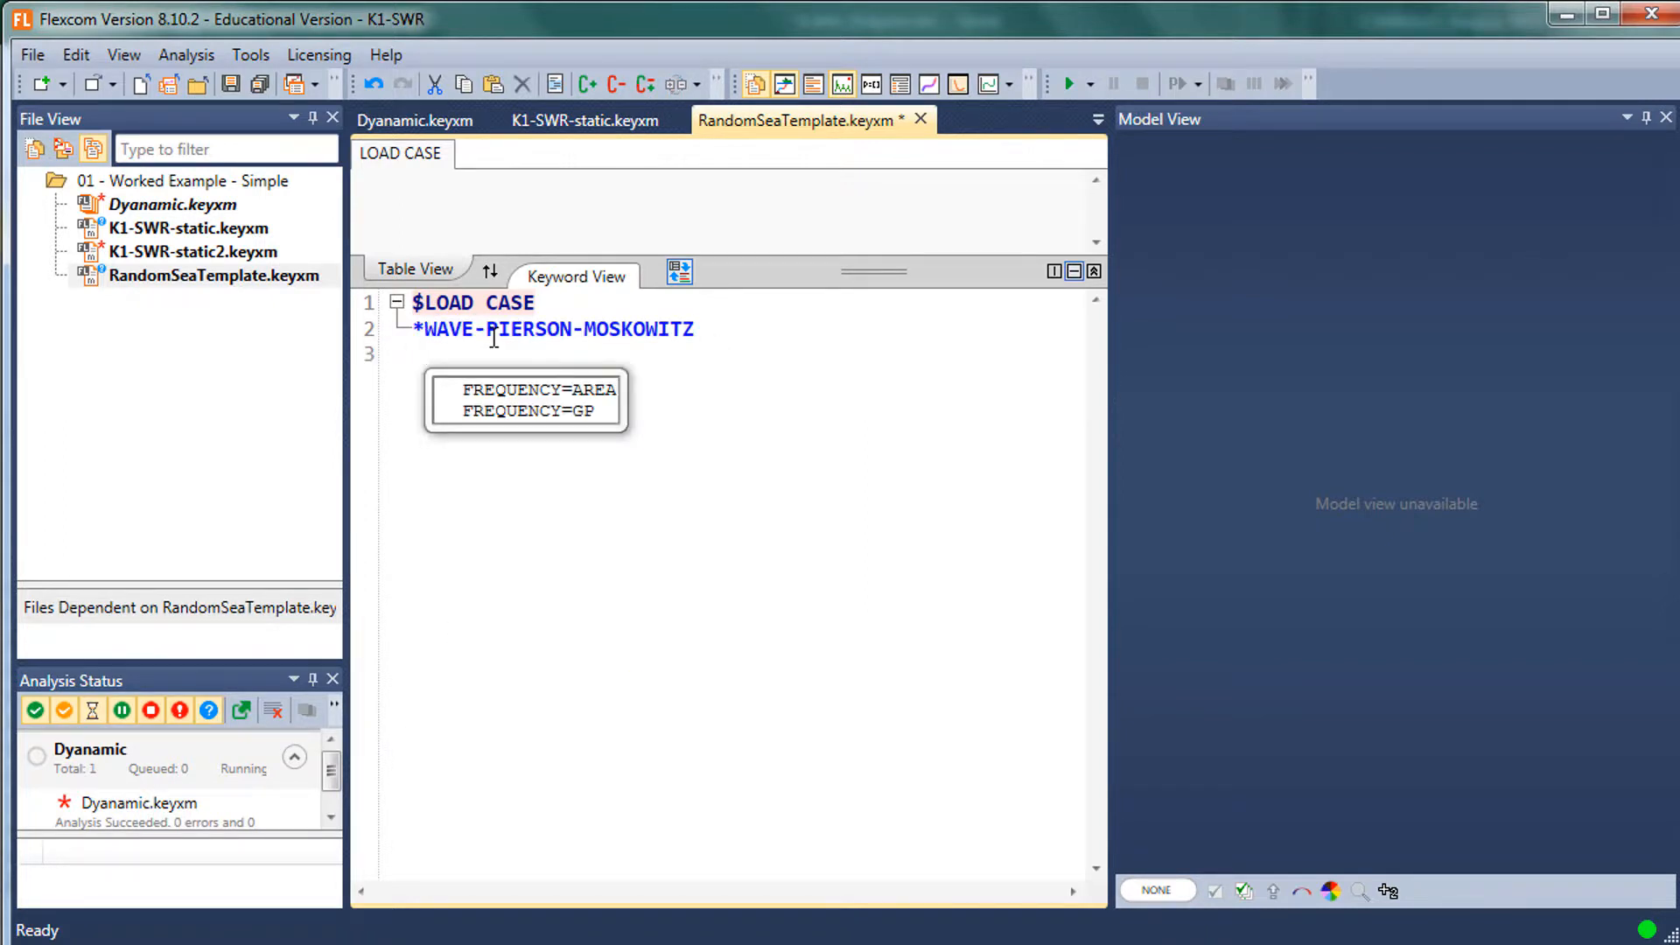
{"action": "key", "text": "Down"}
{"action": "key", "text": "Return"}
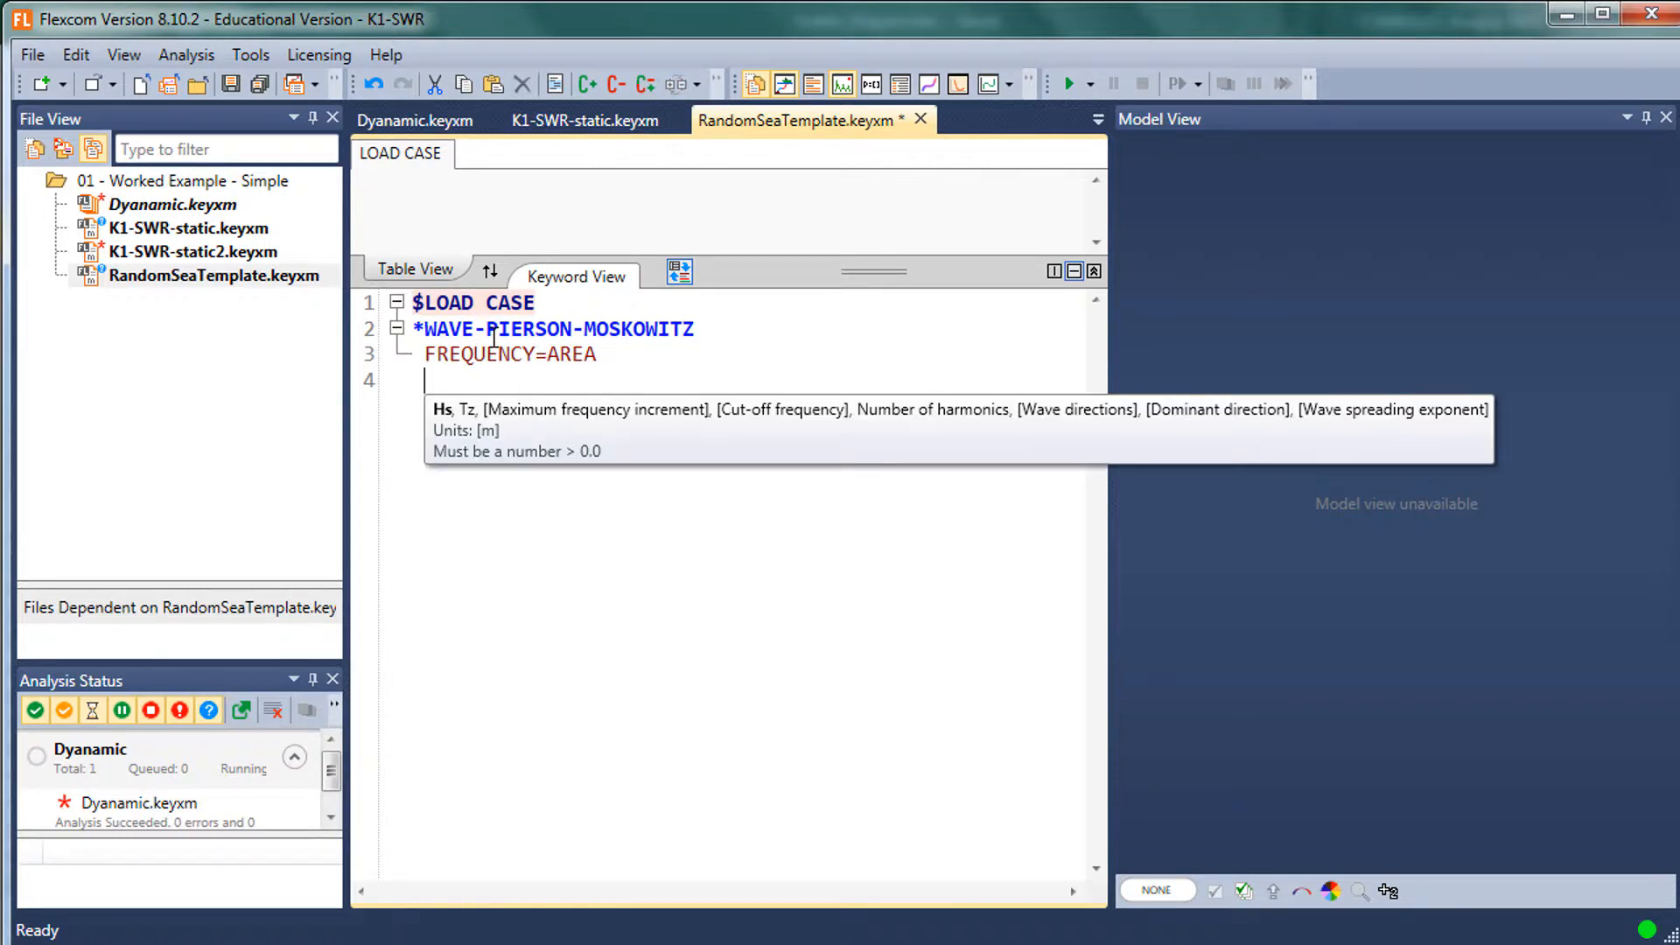
- Insert a $PREPROCESSOR section above the $LOAD CASE section at the start of the file
{"action": "key", "text": "ctrl+Home"}
{"action": "key", "text": "Return"}
{"action": "key", "text": "Return"}
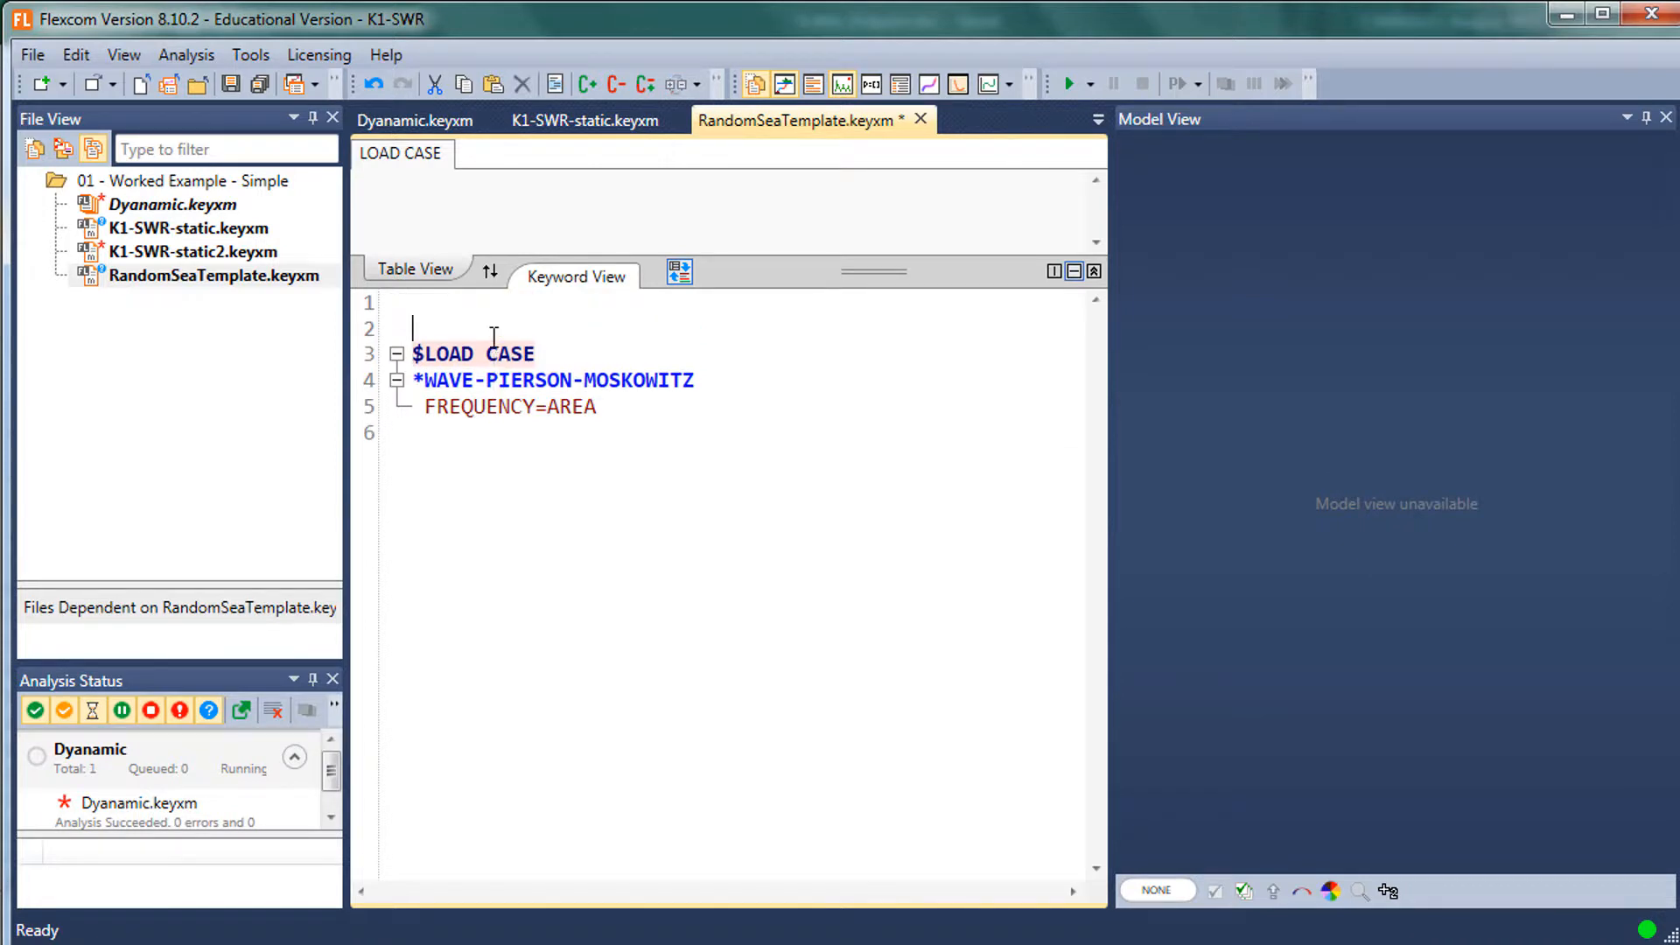
{"action": "type", "text": "$prep"}
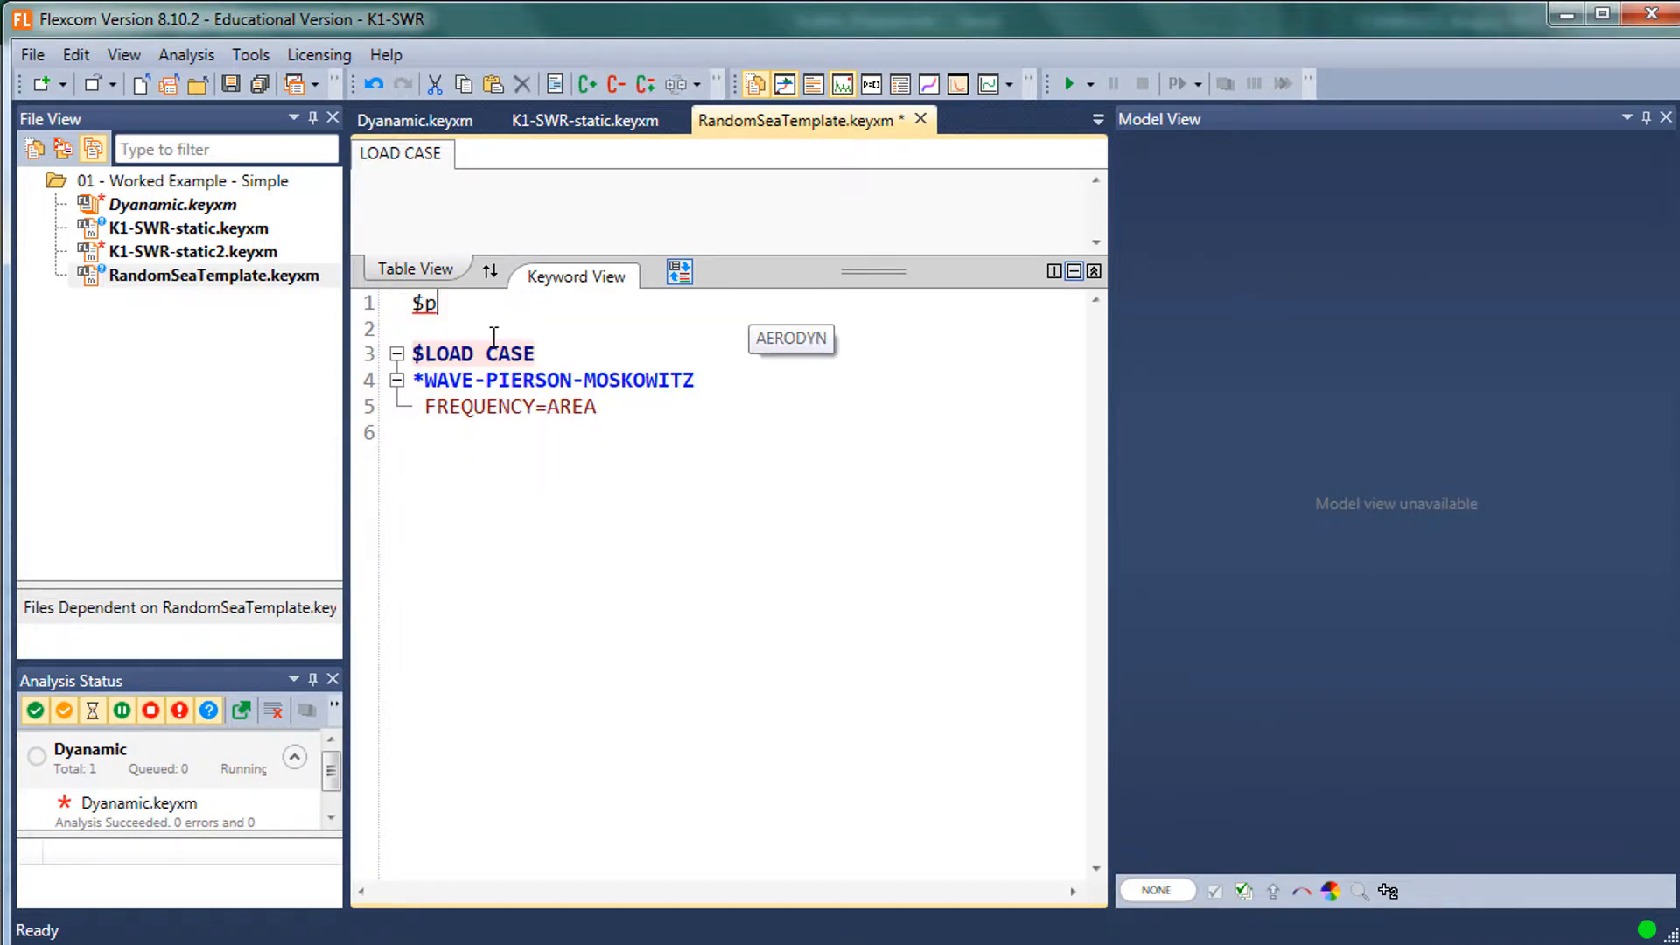
{"action": "key", "text": "Return"}
- Add the *PARAMETERS keyword to the preprocessor section, with an empty line ready for a parameter definition
{"action": "type", "text": "*ra"}
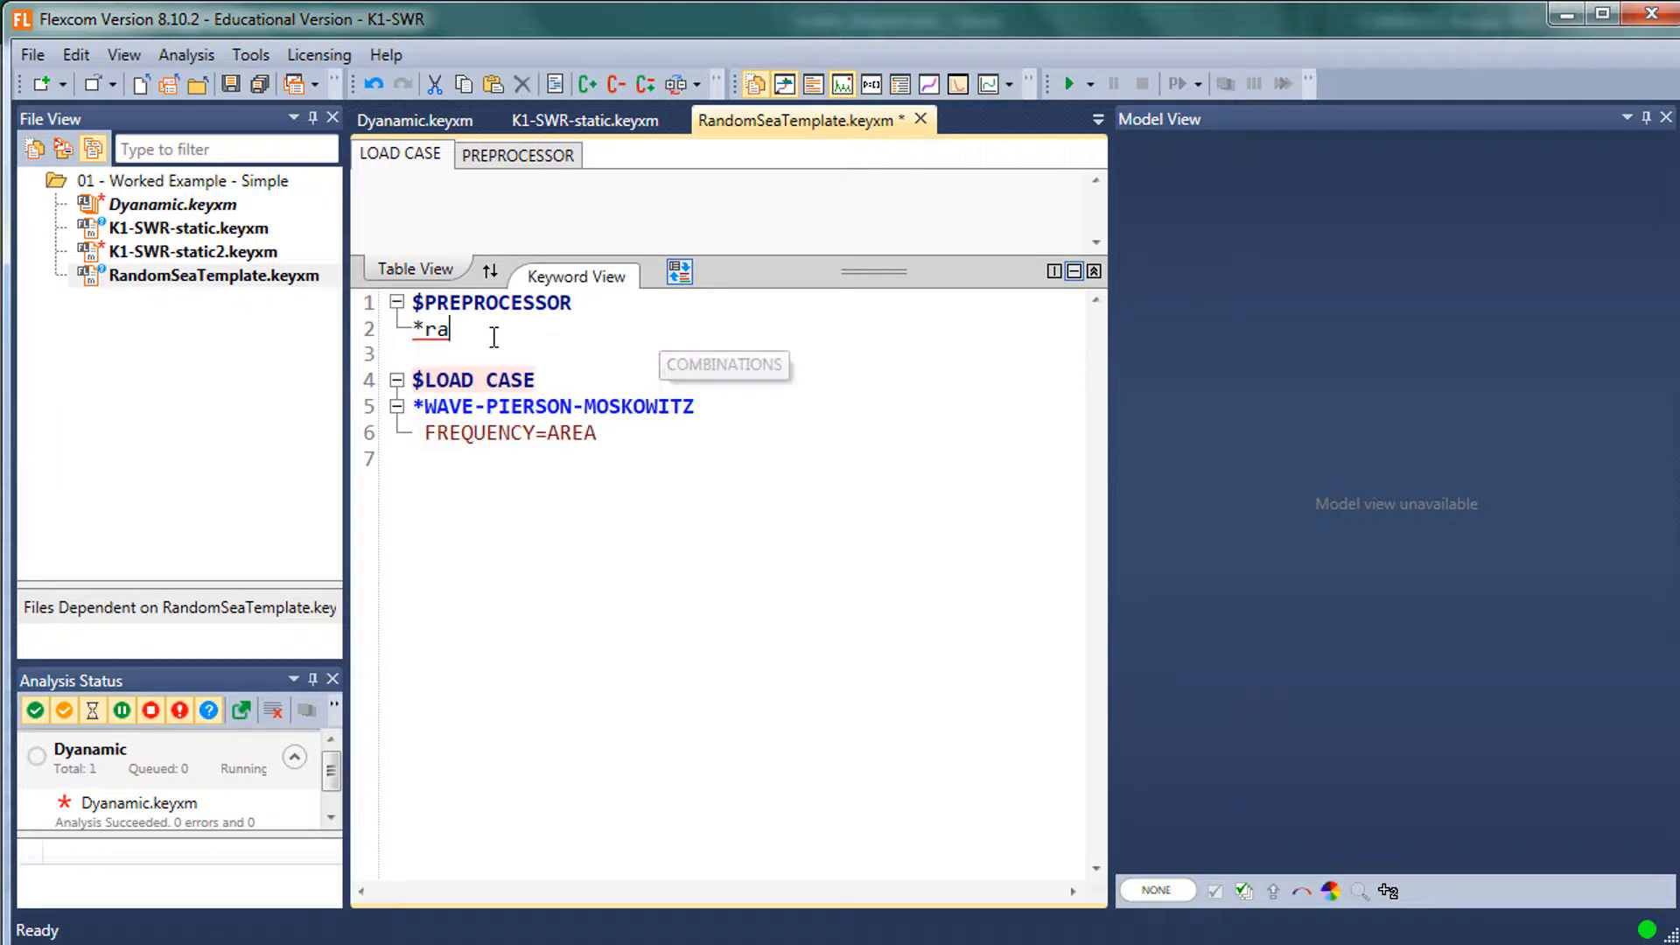
{"action": "key", "text": "BackSpace"}
{"action": "key", "text": "BackSpace"}
{"action": "type", "text": "PARAMETERS"}
{"action": "key", "text": "Return"}
{"action": "key", "text": "Return"}
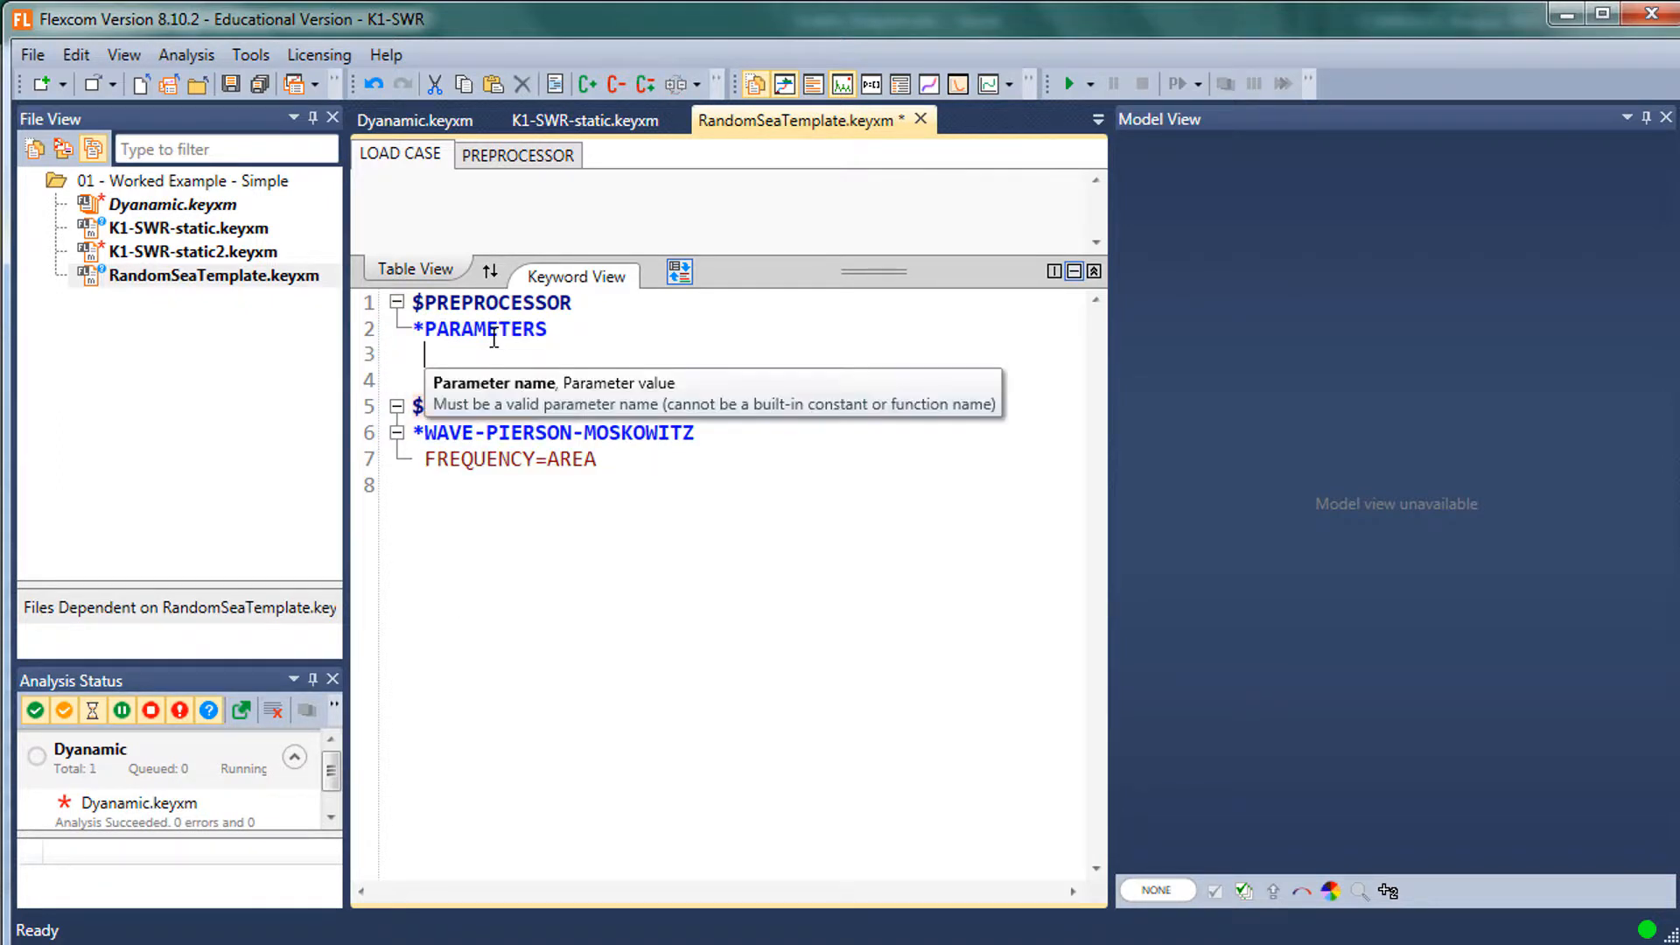
- Define the parameters Hs and Tz, each with a value of 0, under *PARAMETERS
{"action": "type", "text": "H2,"}
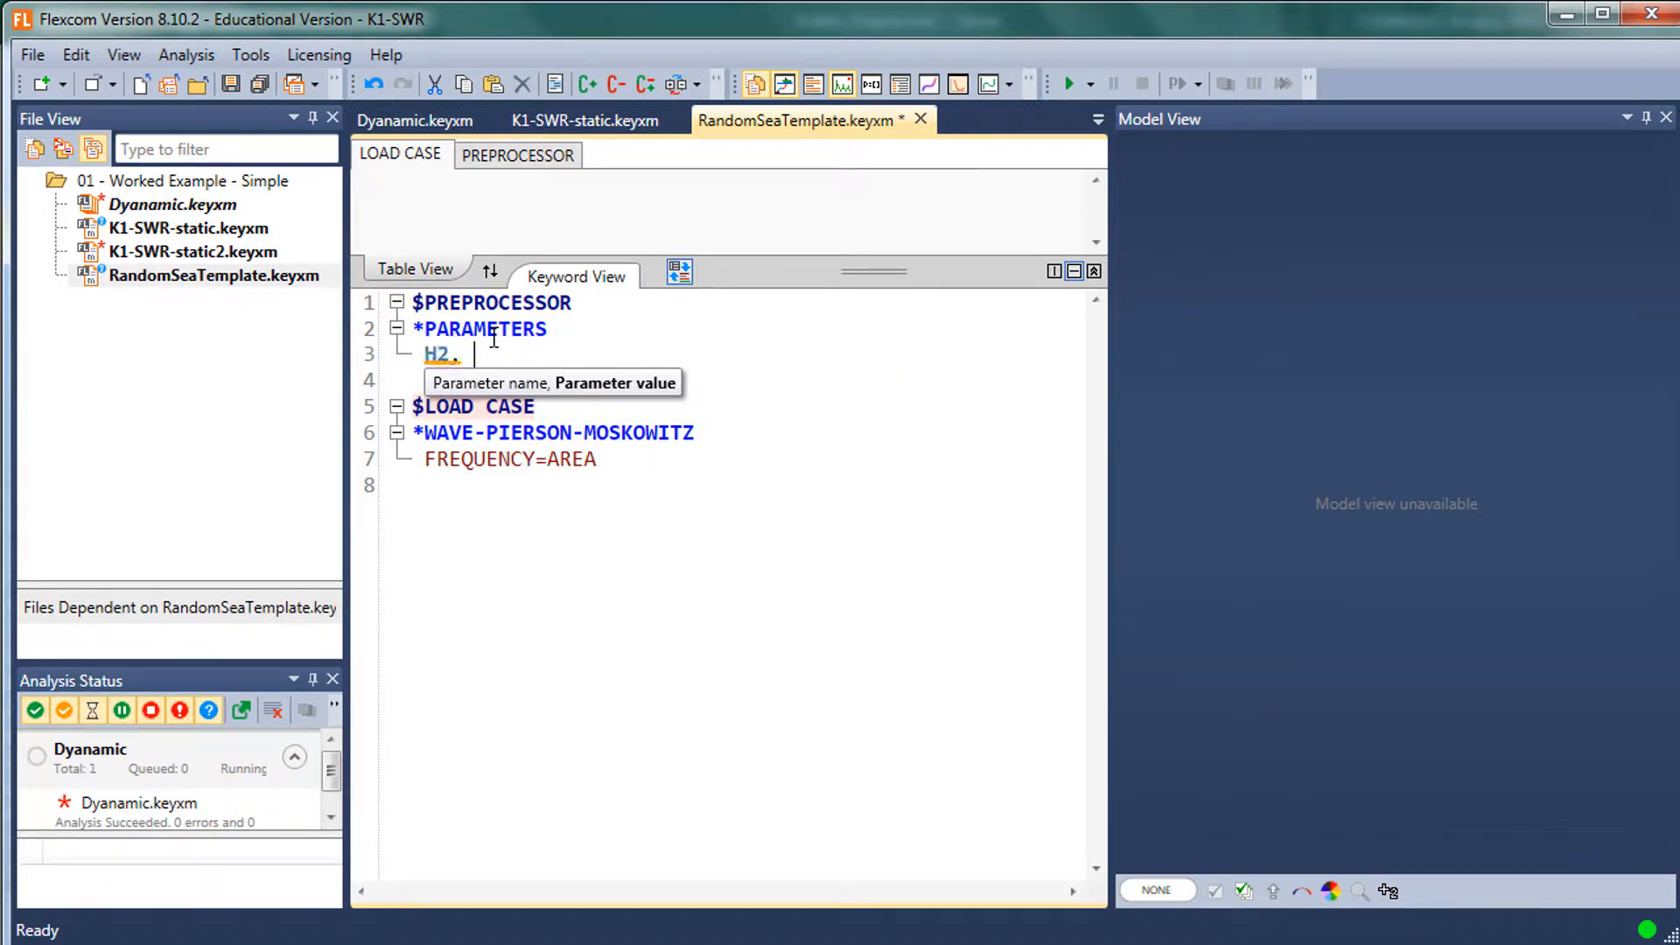
{"action": "key", "text": "BackSpace"}
{"action": "key", "text": "BackSpace"}
{"action": "key", "text": "BackSpace"}
{"action": "type", "text": "H"}
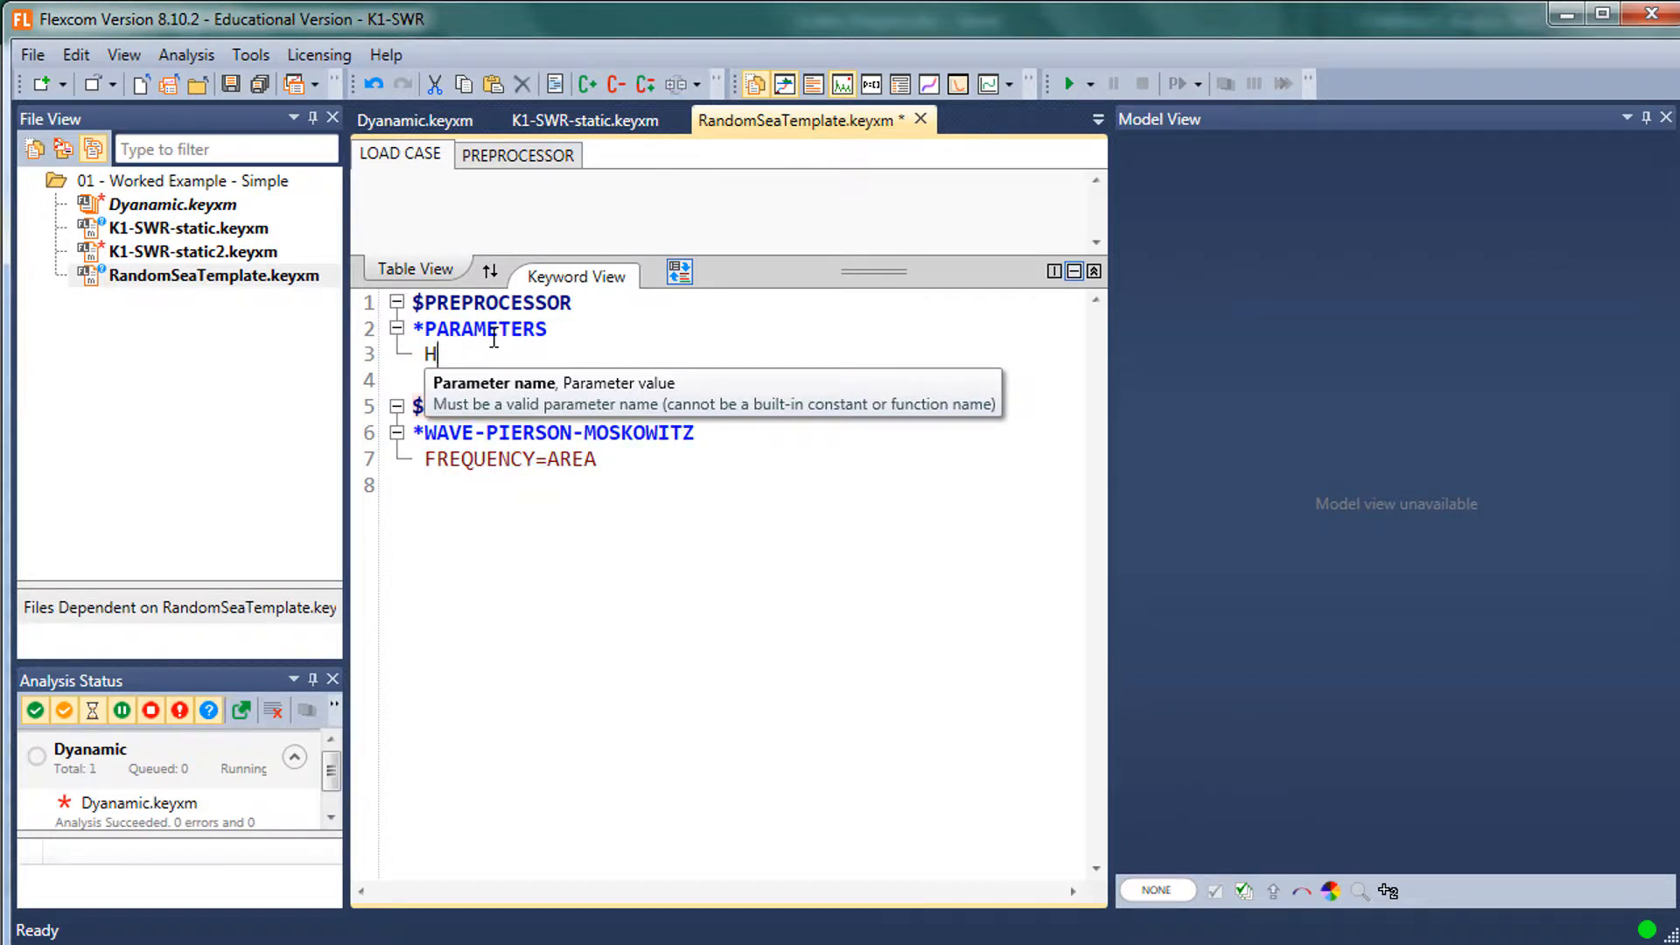
{"action": "type", "text": "s, 0"}
{"action": "key", "text": "Return"}
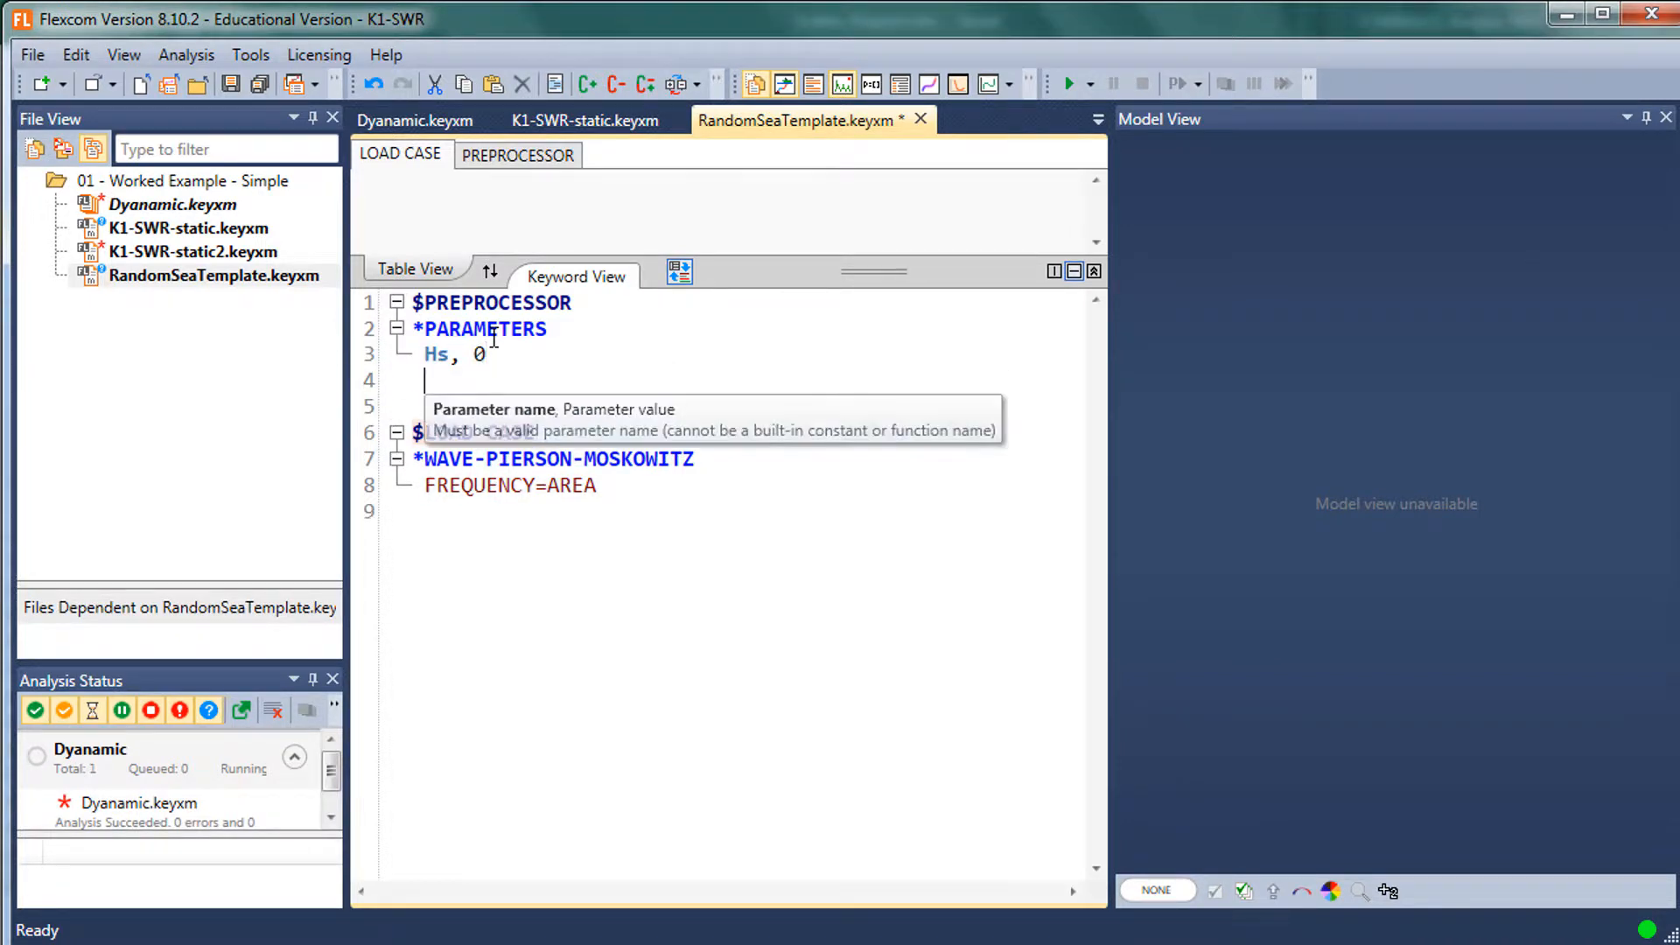
{"action": "type", "text": "Tz,"}
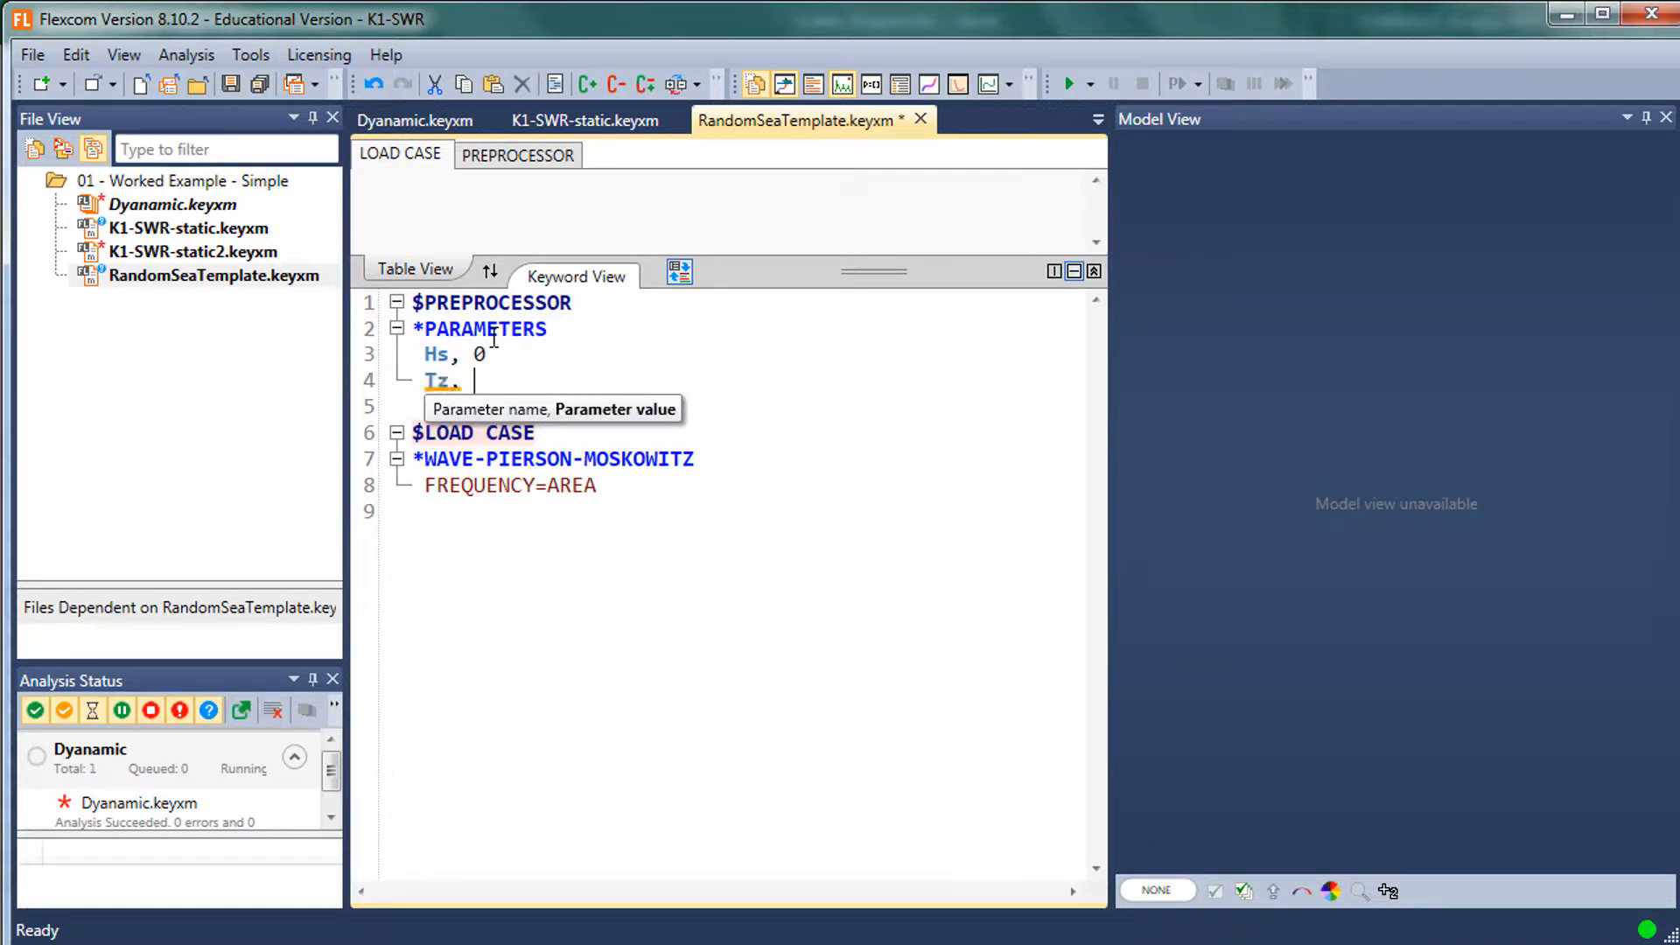
{"action": "type", "text": " 0"}
- Change the values of both the Hs and Tz parameters to 1
{"action": "key", "text": "Up"}
{"action": "key", "text": "Home"}
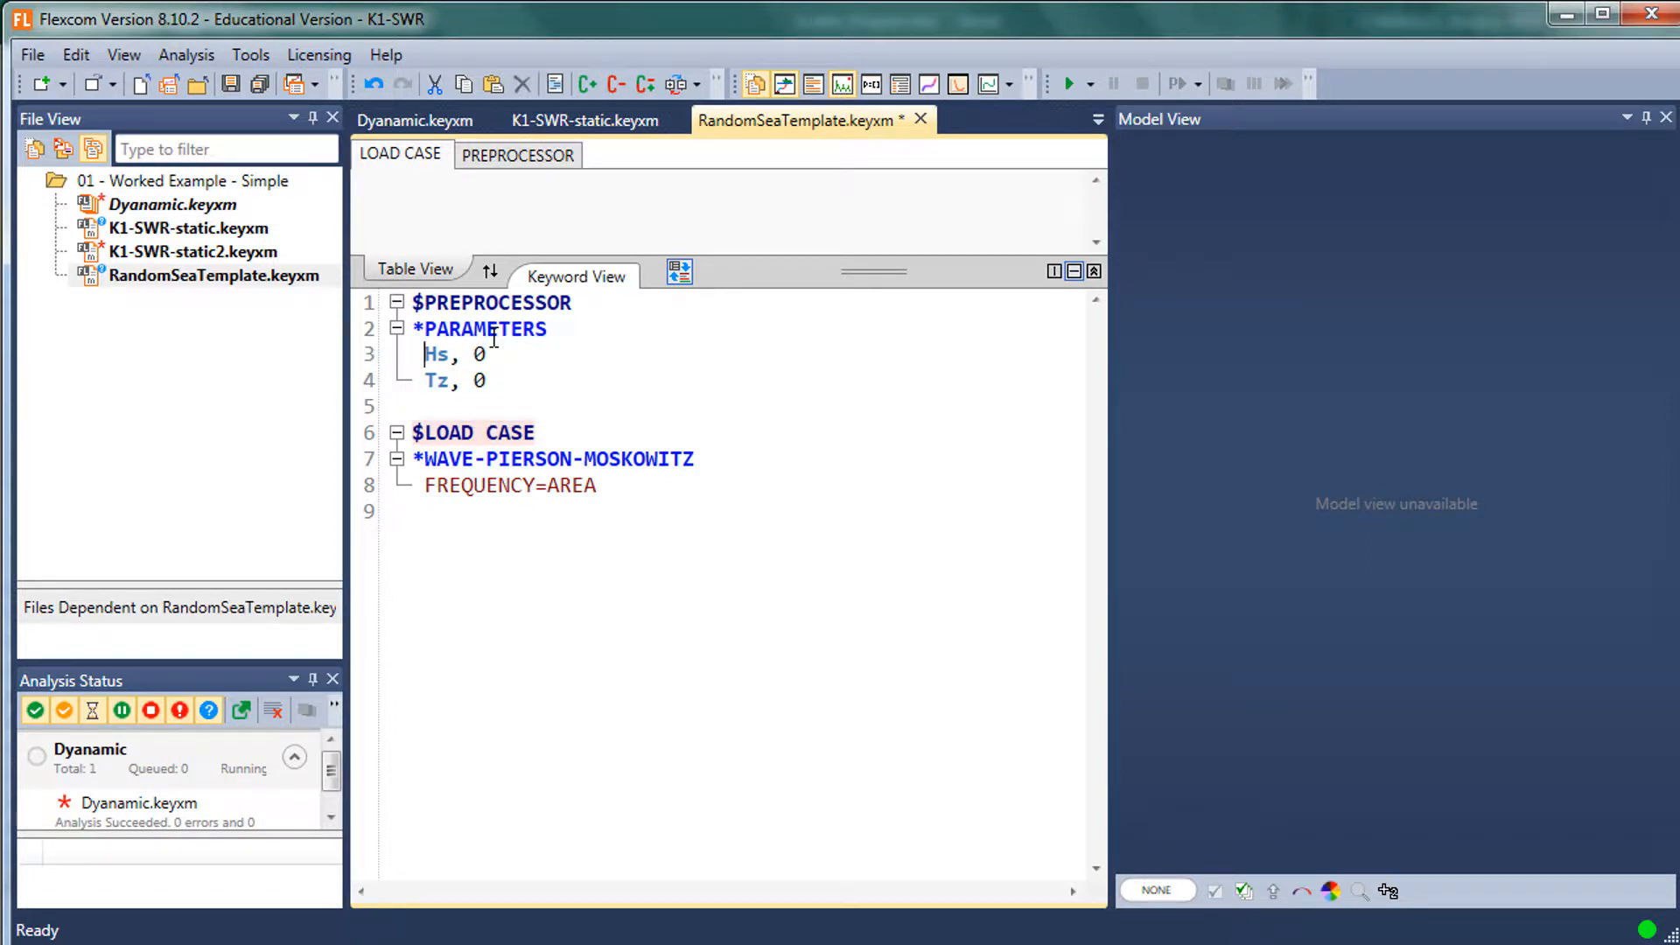
{"action": "key", "text": "BackSpace"}
{"action": "type", "text": "1"}
{"action": "key", "text": "Down"}
{"action": "key", "text": "Down"}
{"action": "key", "text": "BackSpace"}
{"action": "type", "text": "1"}
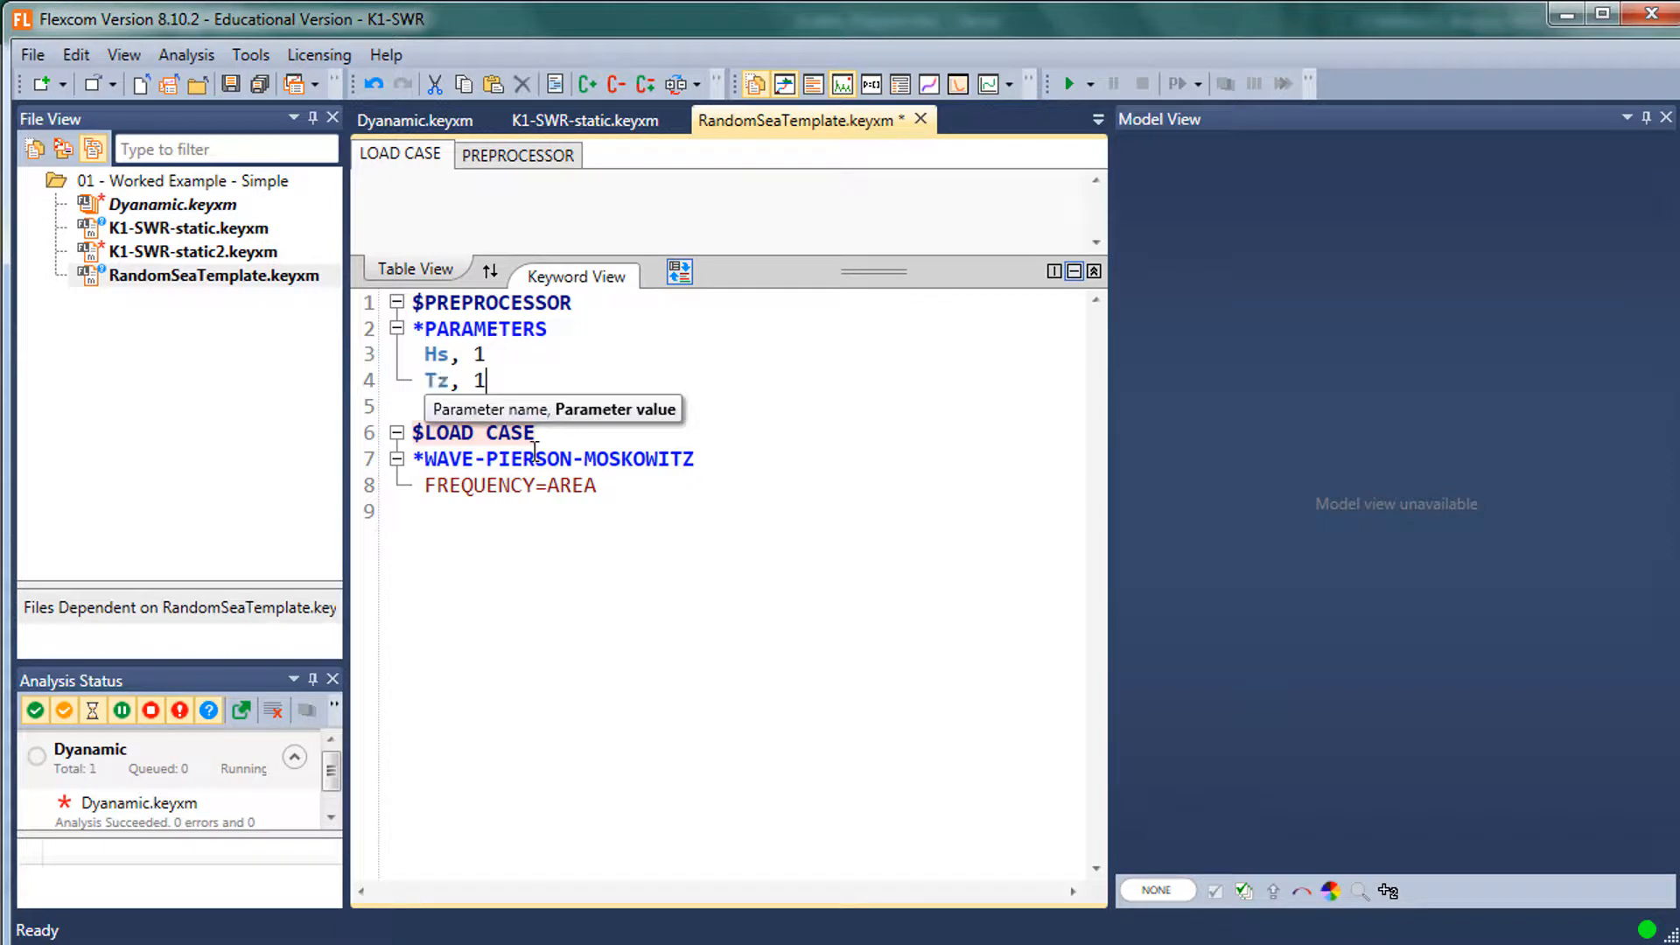
- Add a data line below FREQUENCY=AREA that references the parameters as =[Hs], =[Tz]
{"action": "left_click", "coordinate": [619, 473]}
{"action": "key", "text": "Return"}
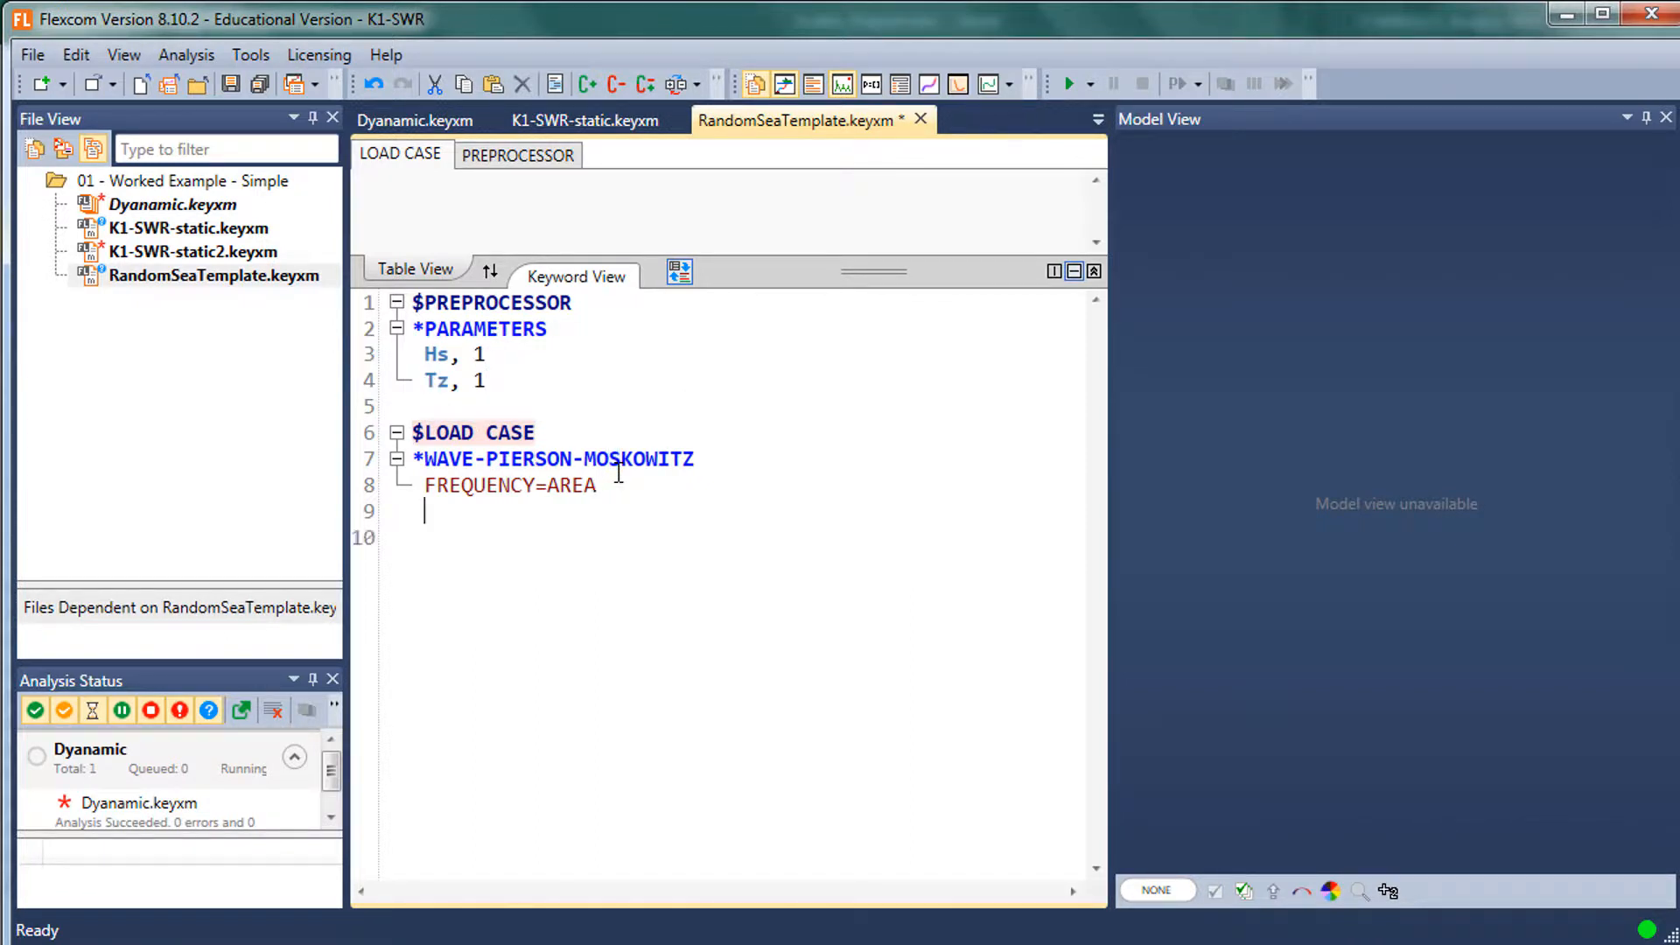
{"action": "type", "text": "=["}
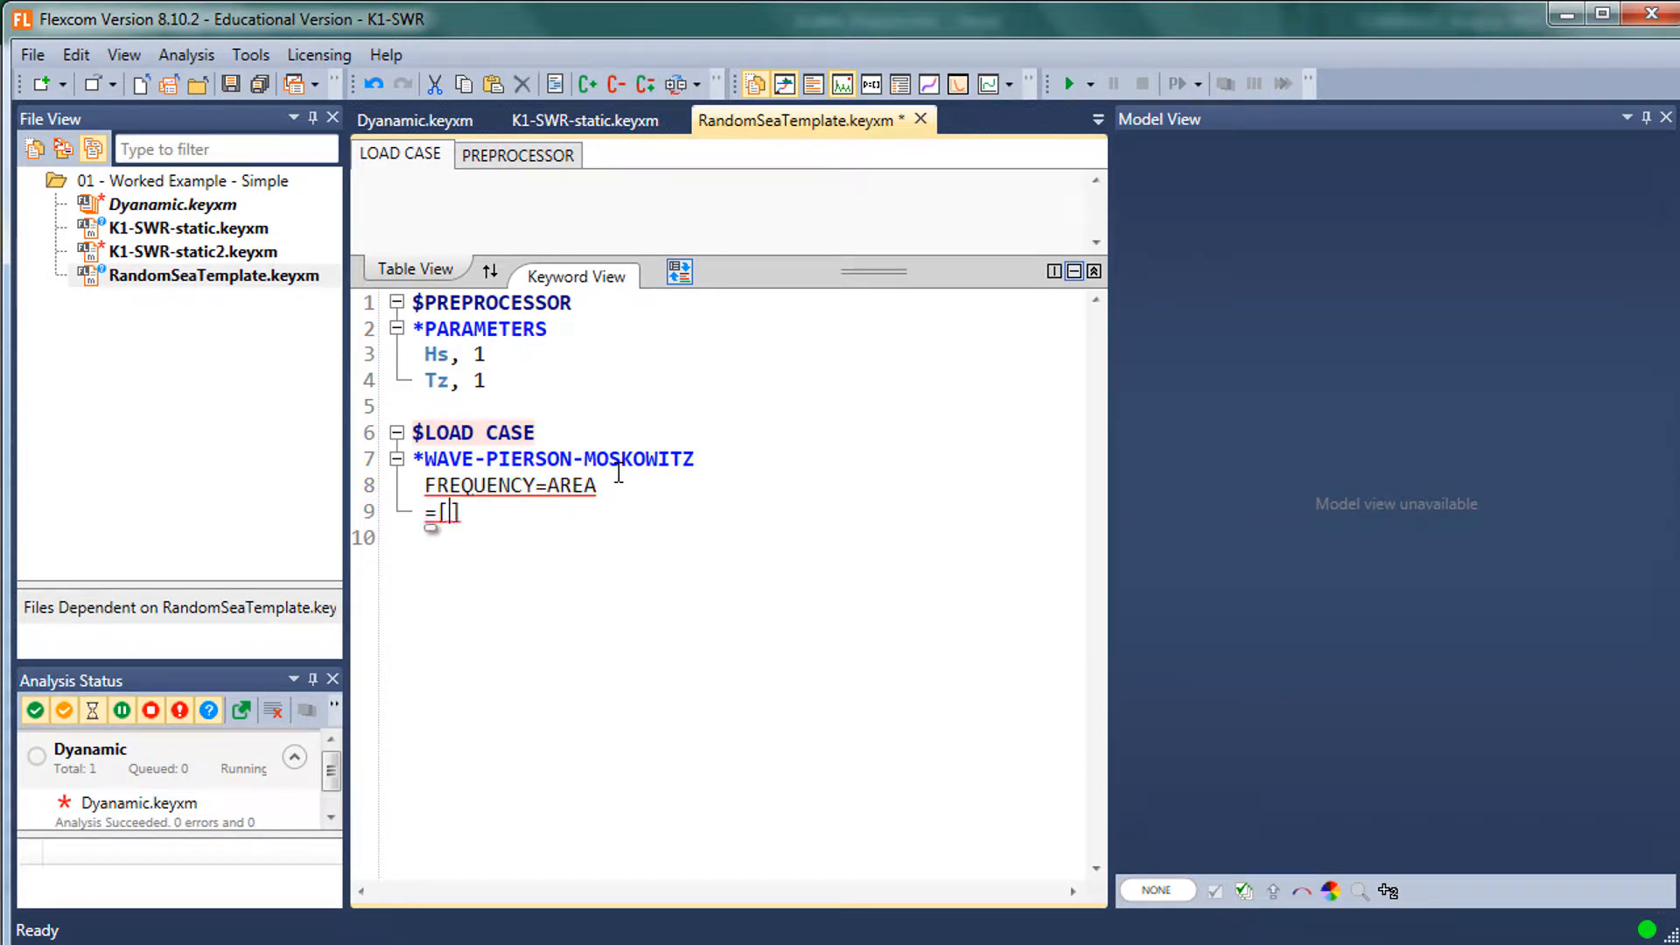
{"action": "type", "text": "Hs"}
{"action": "type", "text": ", =["}
{"action": "type", "text": "Tz"}
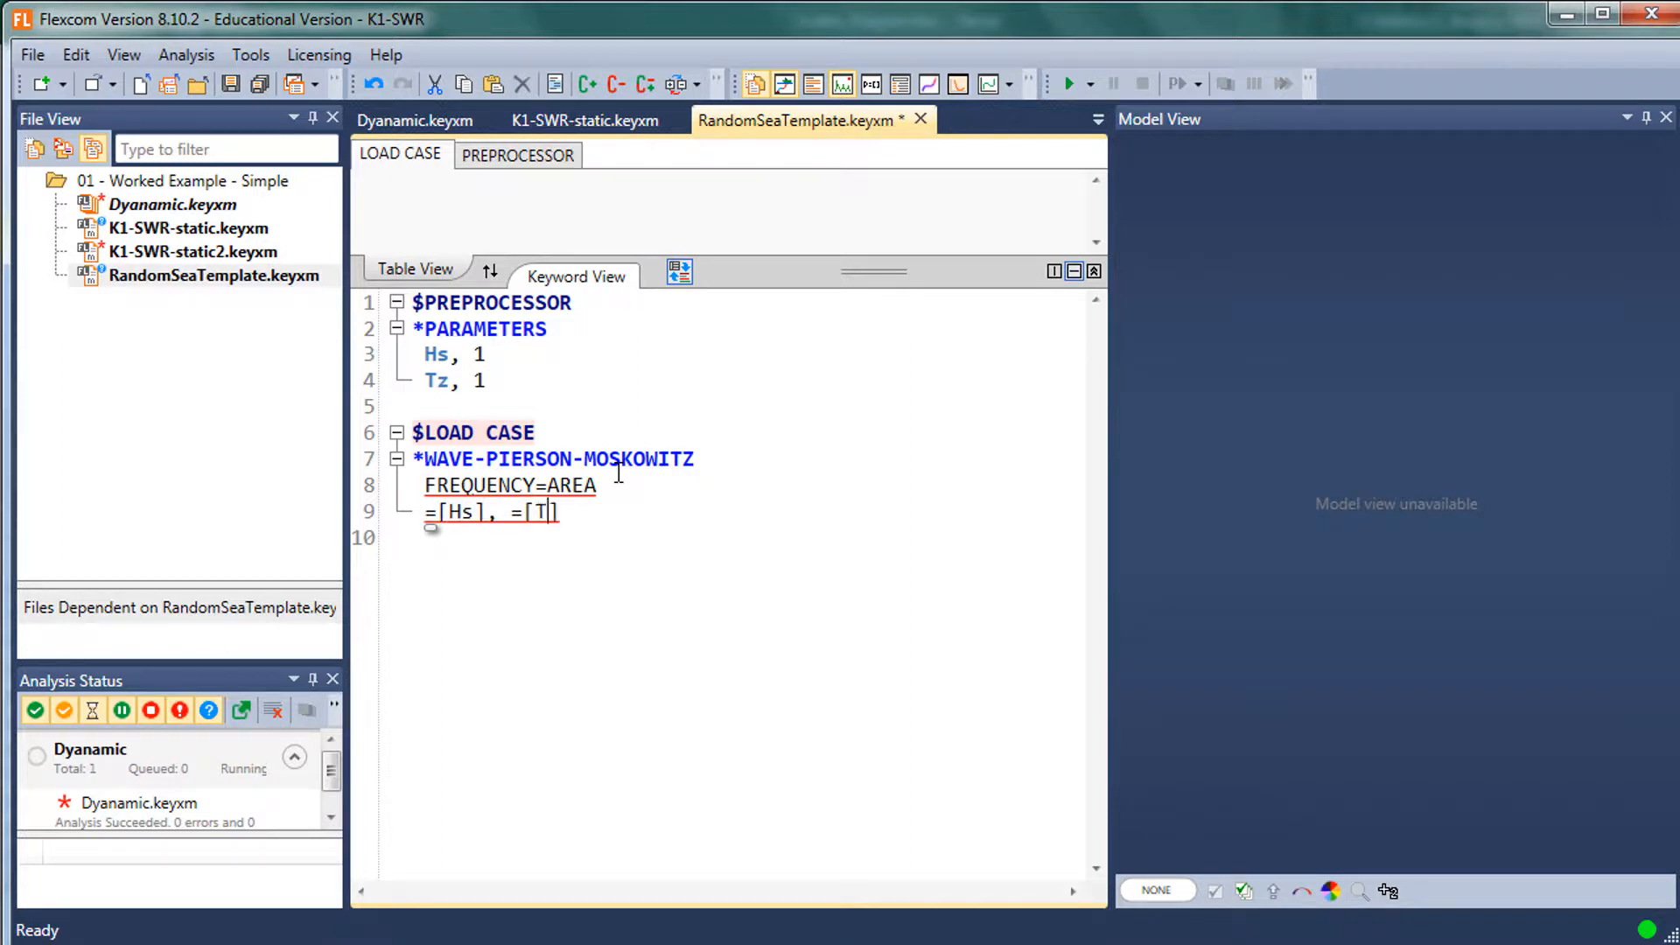
- Complete the wave data line with two blank frequency entries, 100 harmonics, 1 wave direction and a dominant direction of 0
{"action": "type", "text": ", , , "}
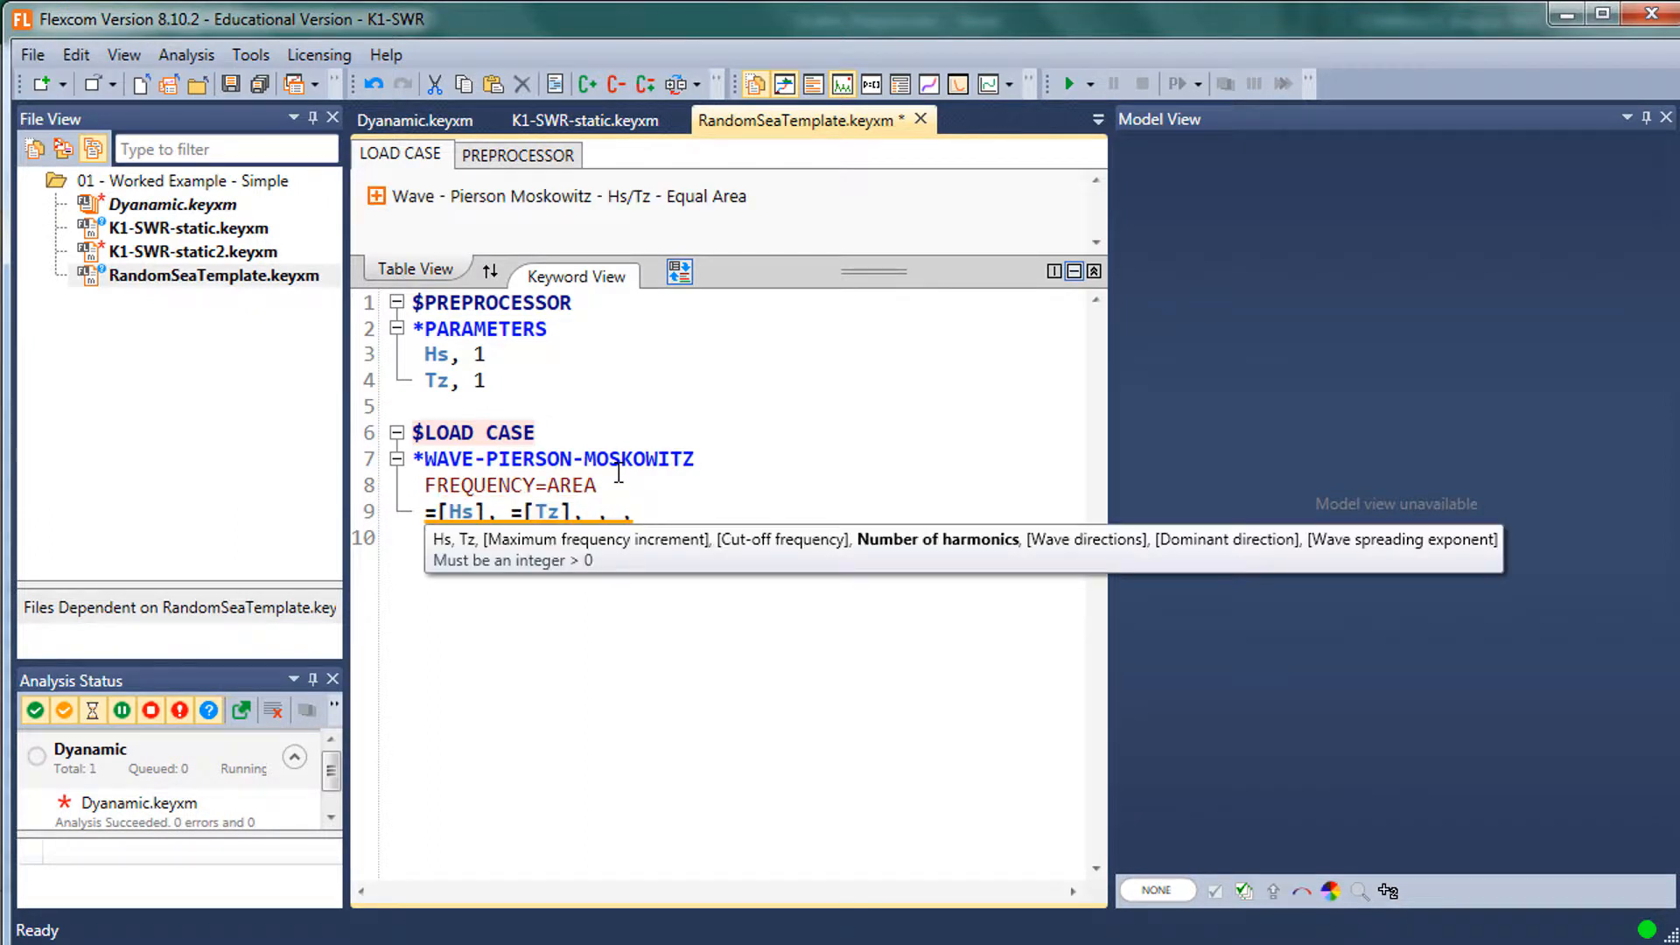
{"action": "type", "text": "1000"}
{"action": "key", "text": "BackSpace"}
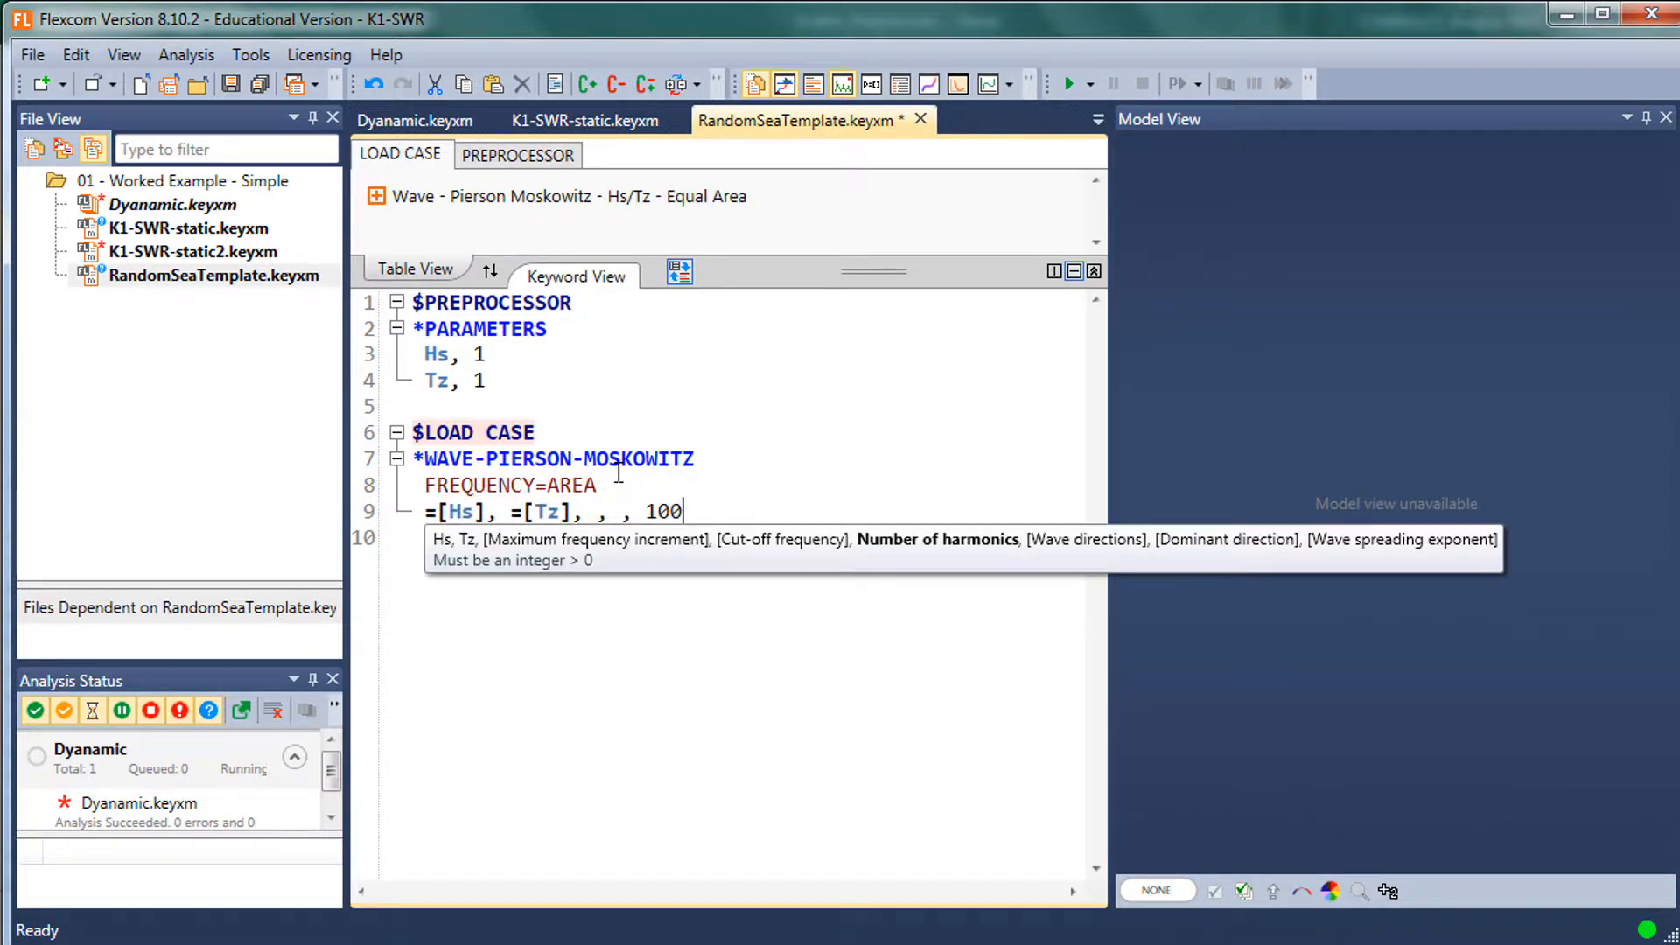
{"action": "type", "text": ", "}
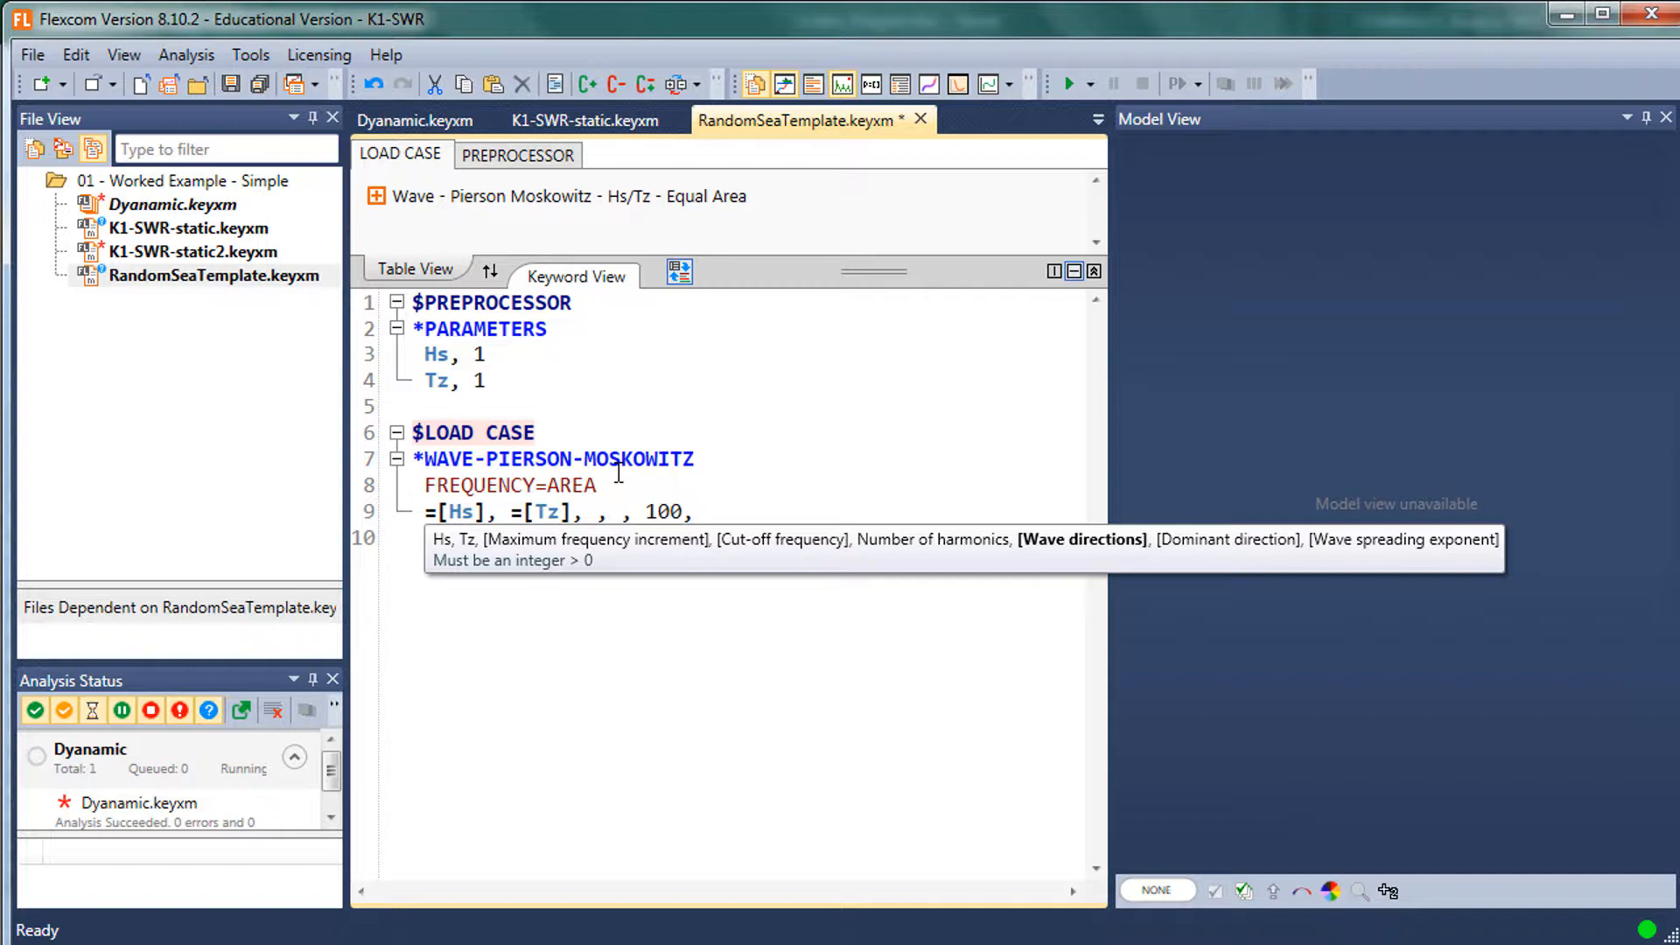
{"action": "type", "text": "1"}
{"action": "type", "text": ", -"}
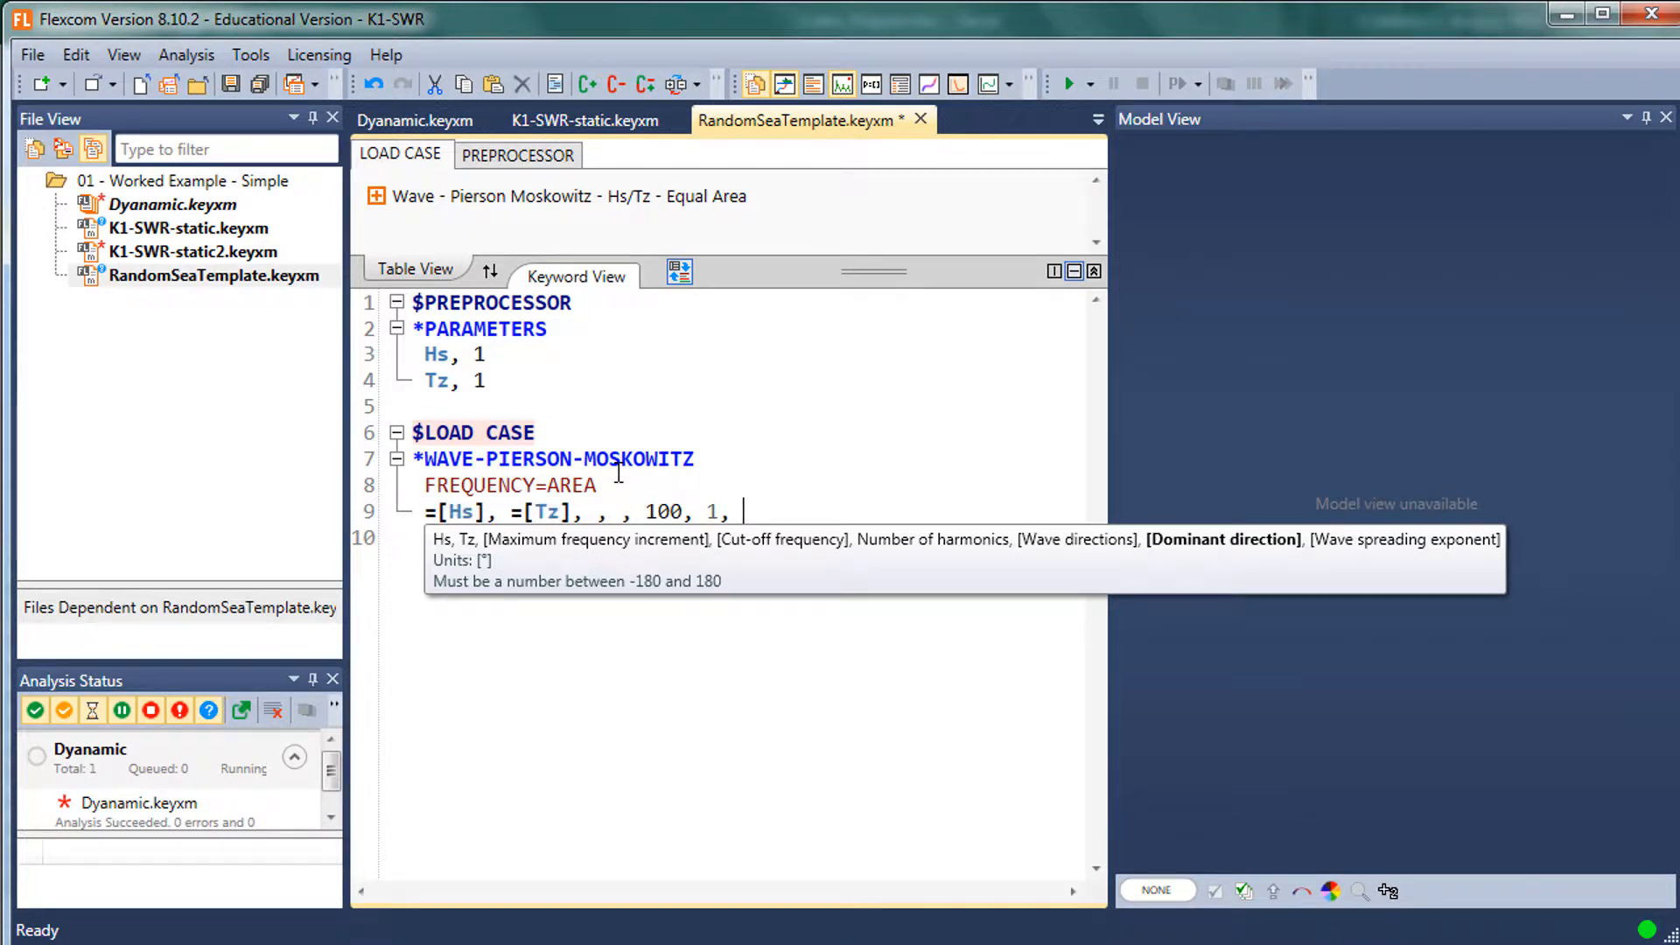
{"action": "key", "text": "BackSpace"}
{"action": "type", "text": "0"}
- Add the *ANALYSIS TYPE keyword with TYPE=DYNAMIC below the wave definition
{"action": "key", "text": "Return"}
{"action": "key", "text": "Return"}
{"action": "type", "text": "*an"}
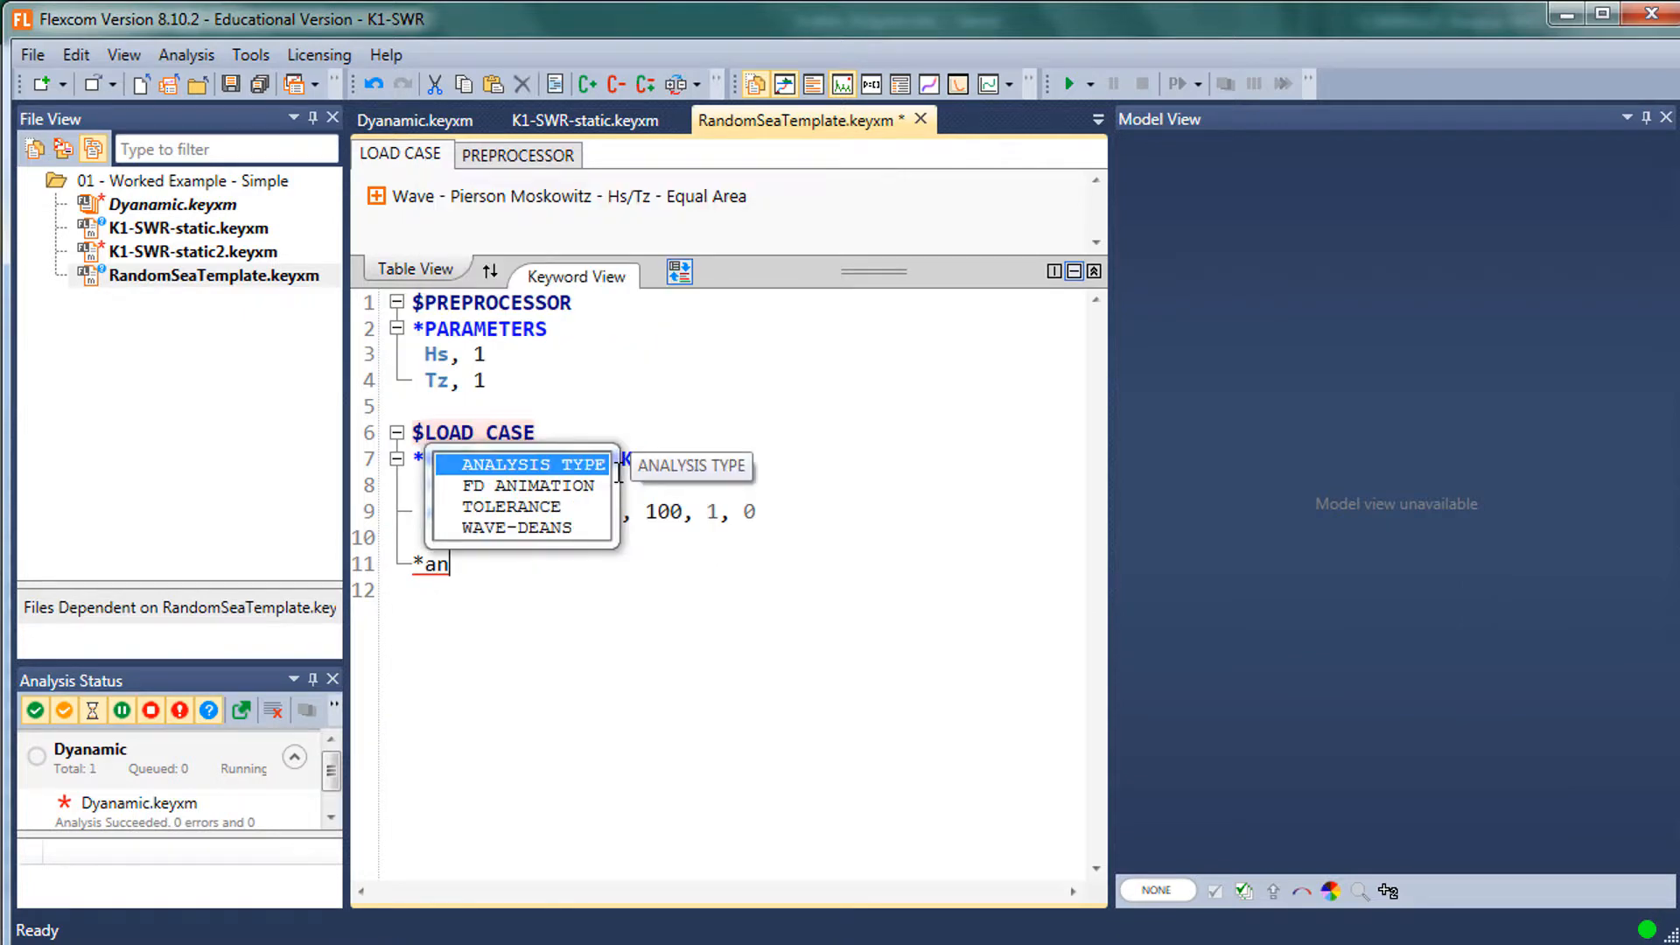
{"action": "key", "text": "Return"}
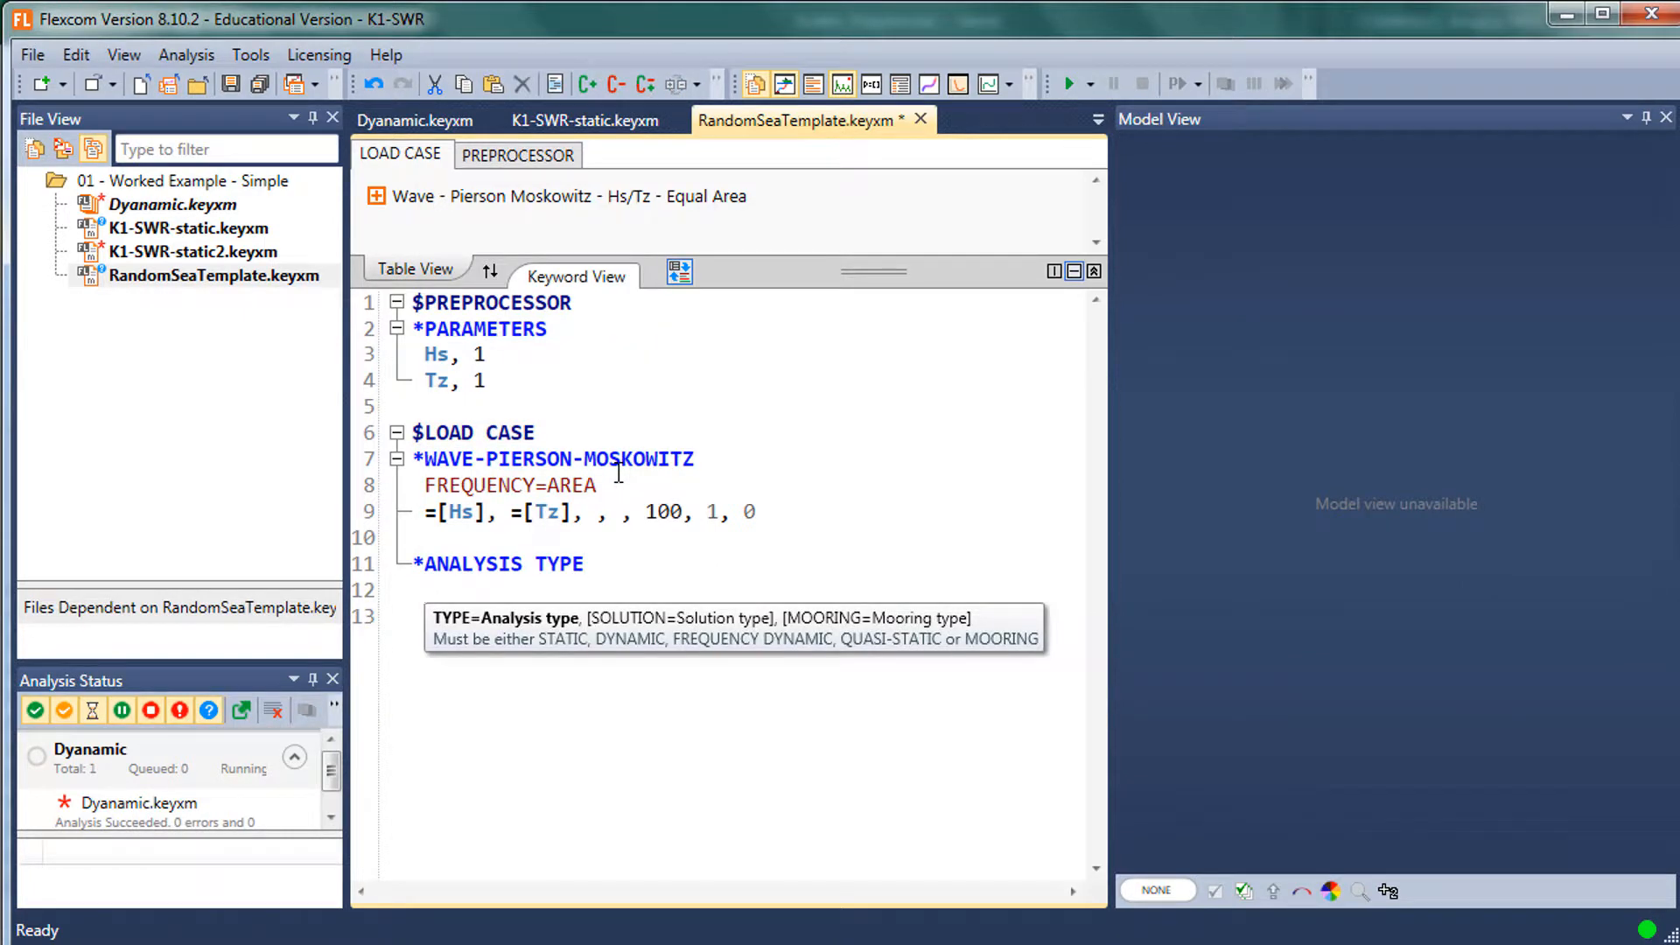
{"action": "key", "text": "Return"}
{"action": "key", "text": "Return"}
- Add the *TIME keyword with STEP=VARIABLE below the analysis type
{"action": "key", "text": "Return"}
{"action": "key", "text": "Return"}
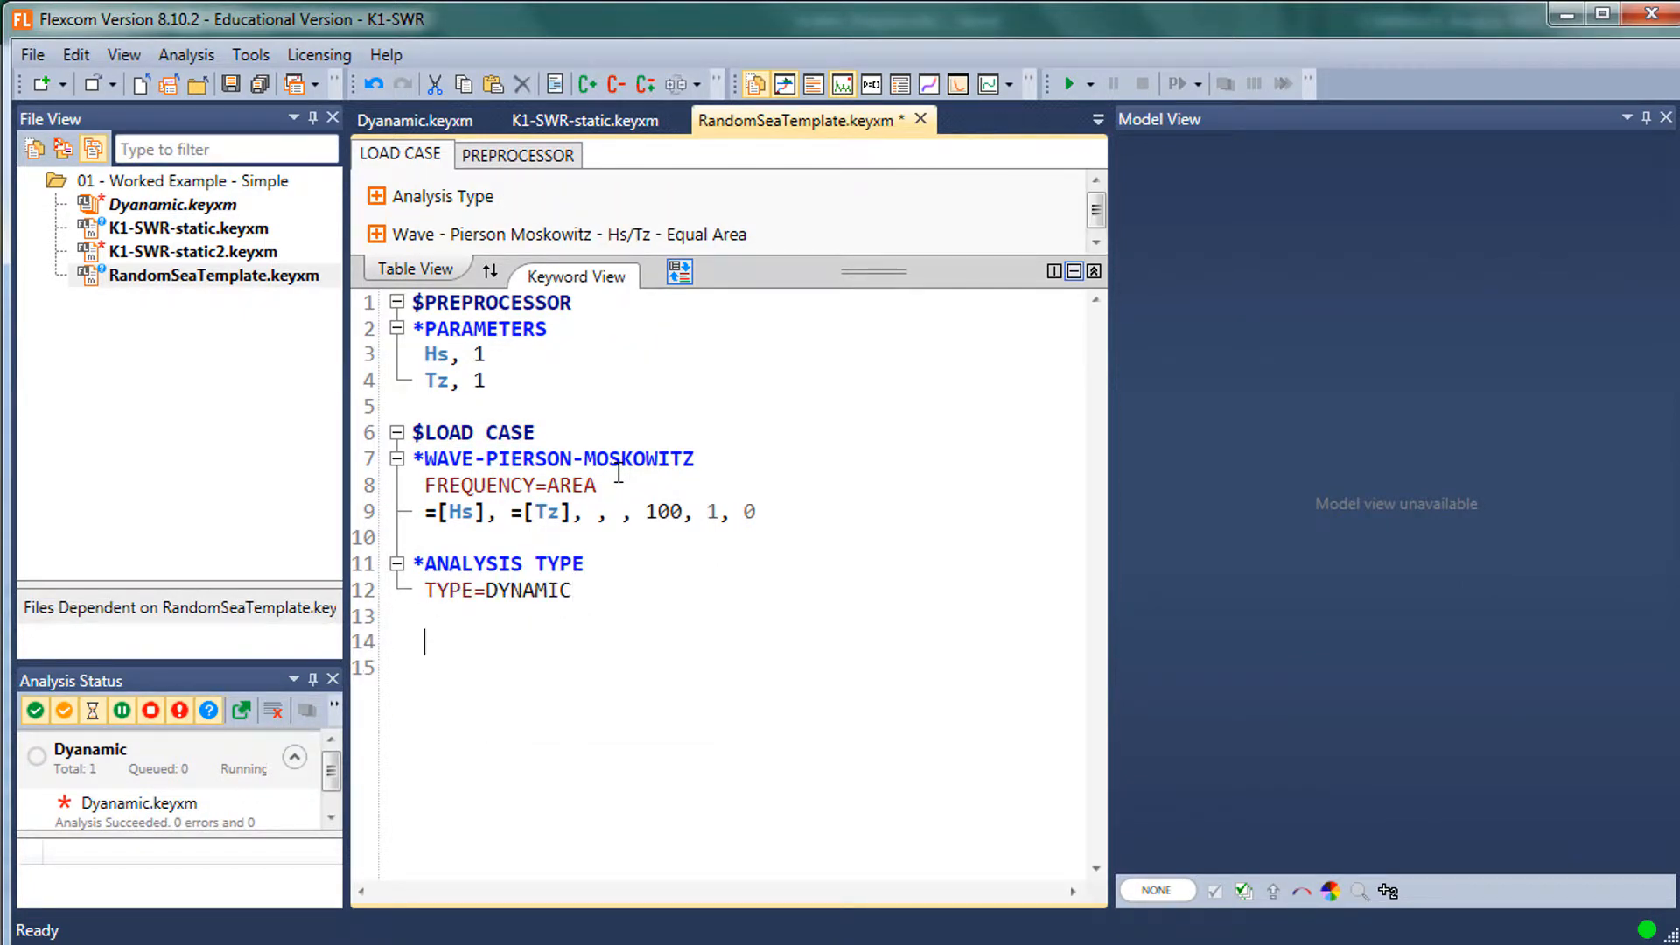
{"action": "type", "text": "*time"}
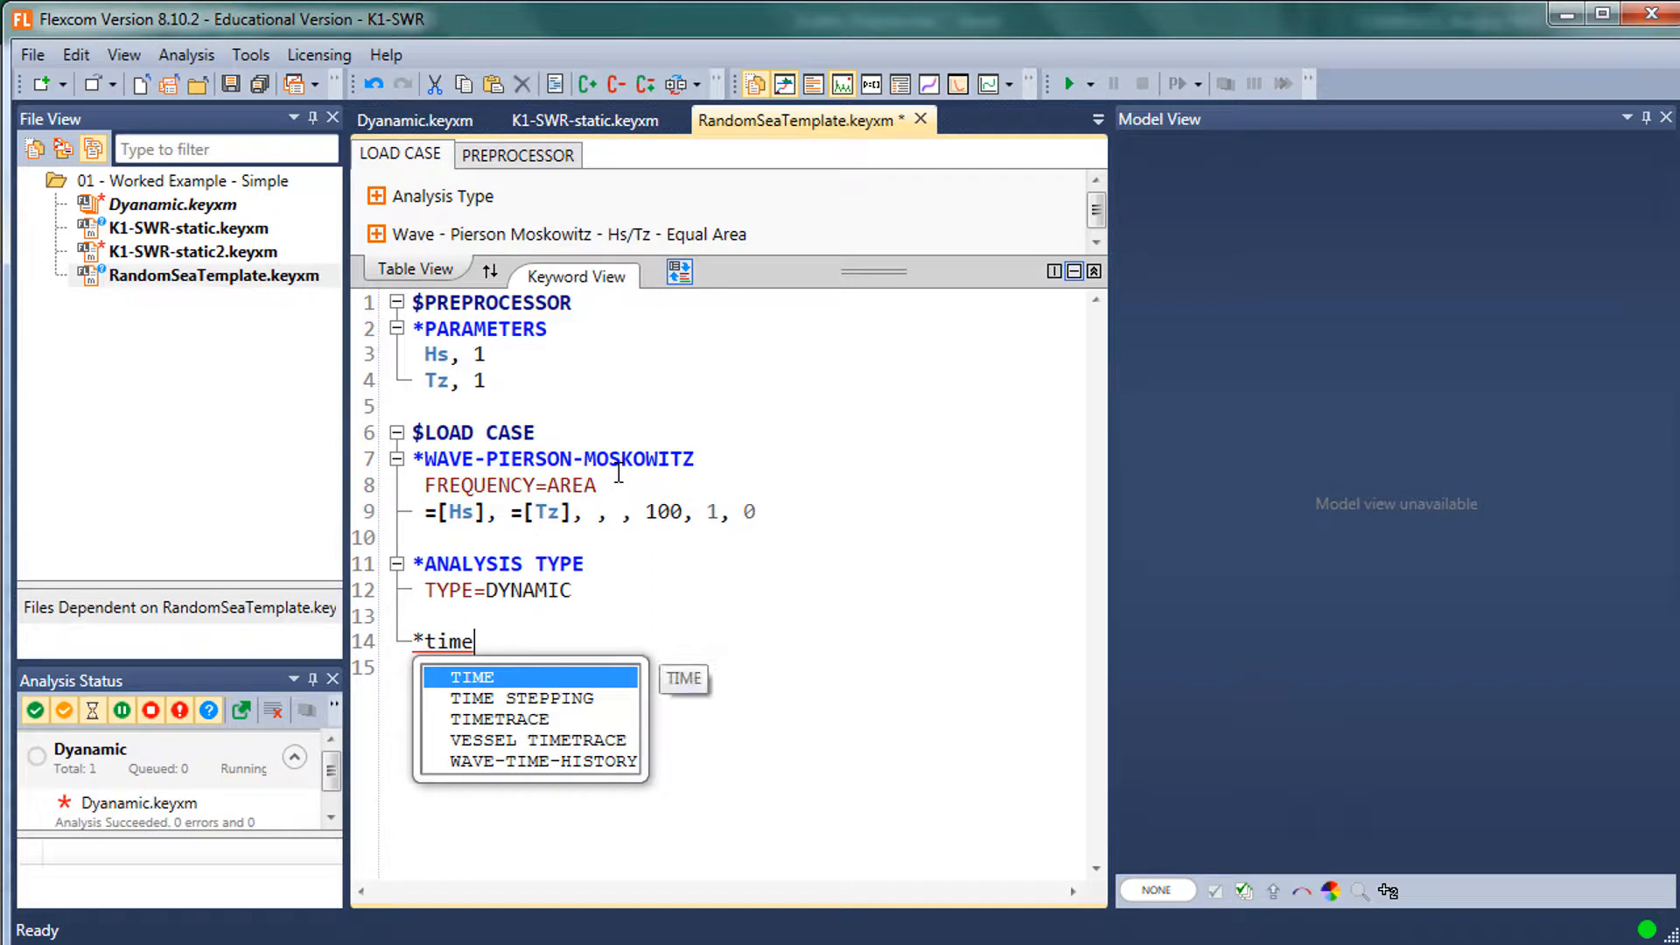
{"action": "key", "text": "Return"}
{"action": "key", "text": "Down"}
{"action": "key", "text": "Down"}
{"action": "key", "text": "Return"}
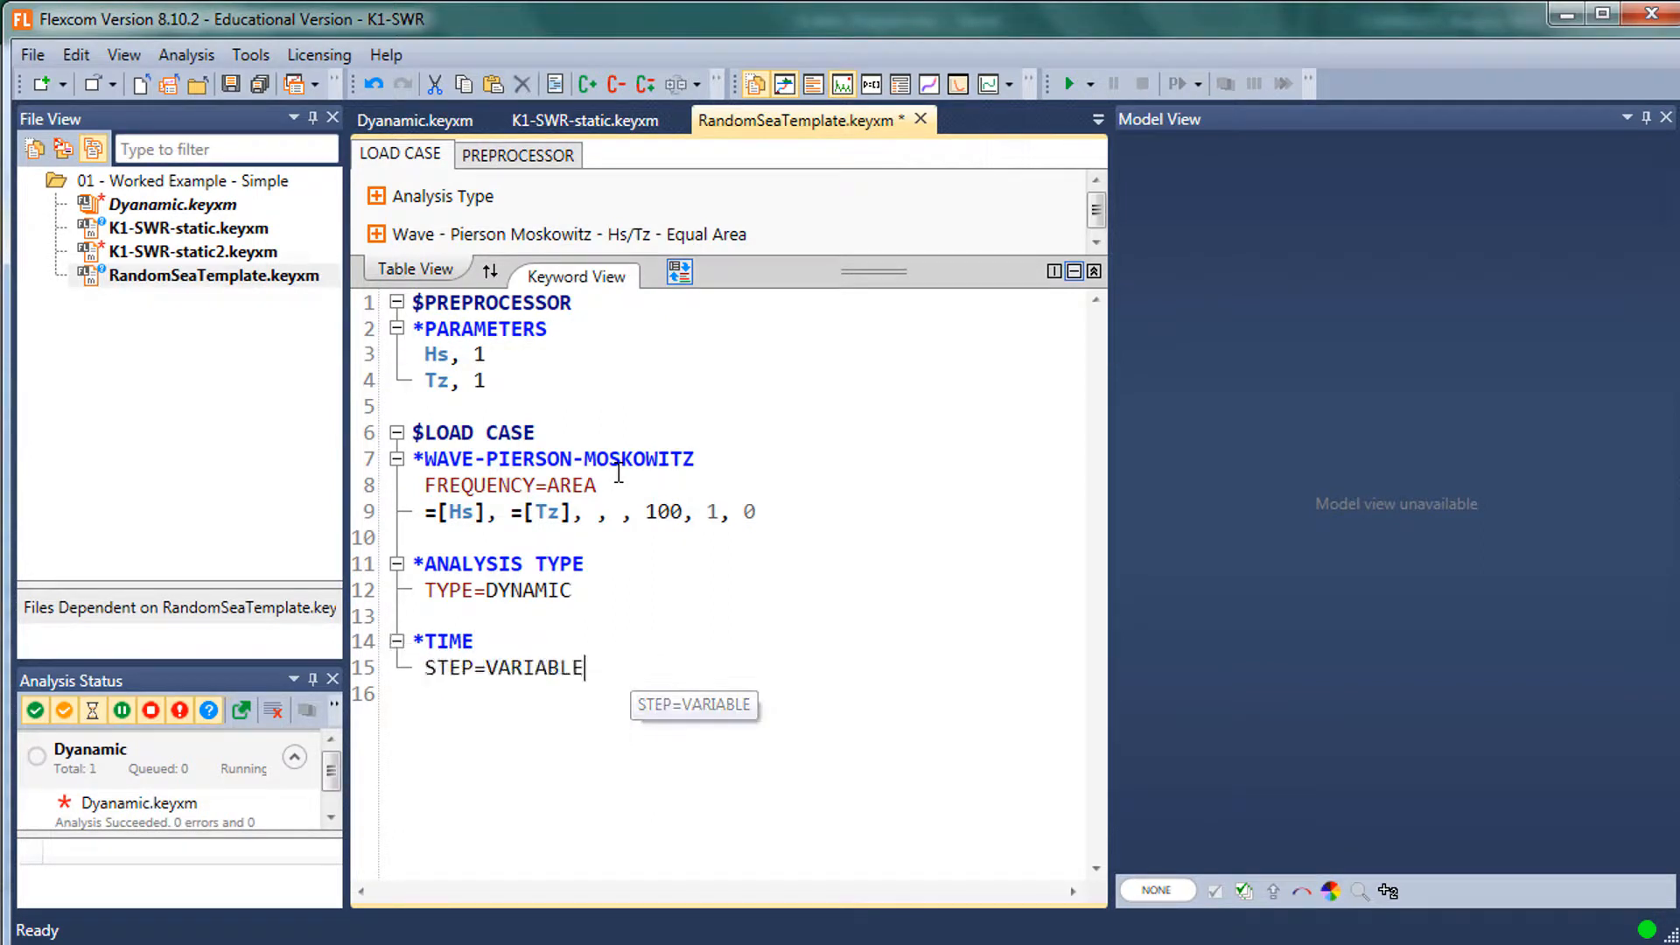
- Enter a start time of 0, an end time of 10800 and a ramp time of 100 under *TIME
{"action": "key", "text": "Return"}
{"action": "type", "text": "0, "}
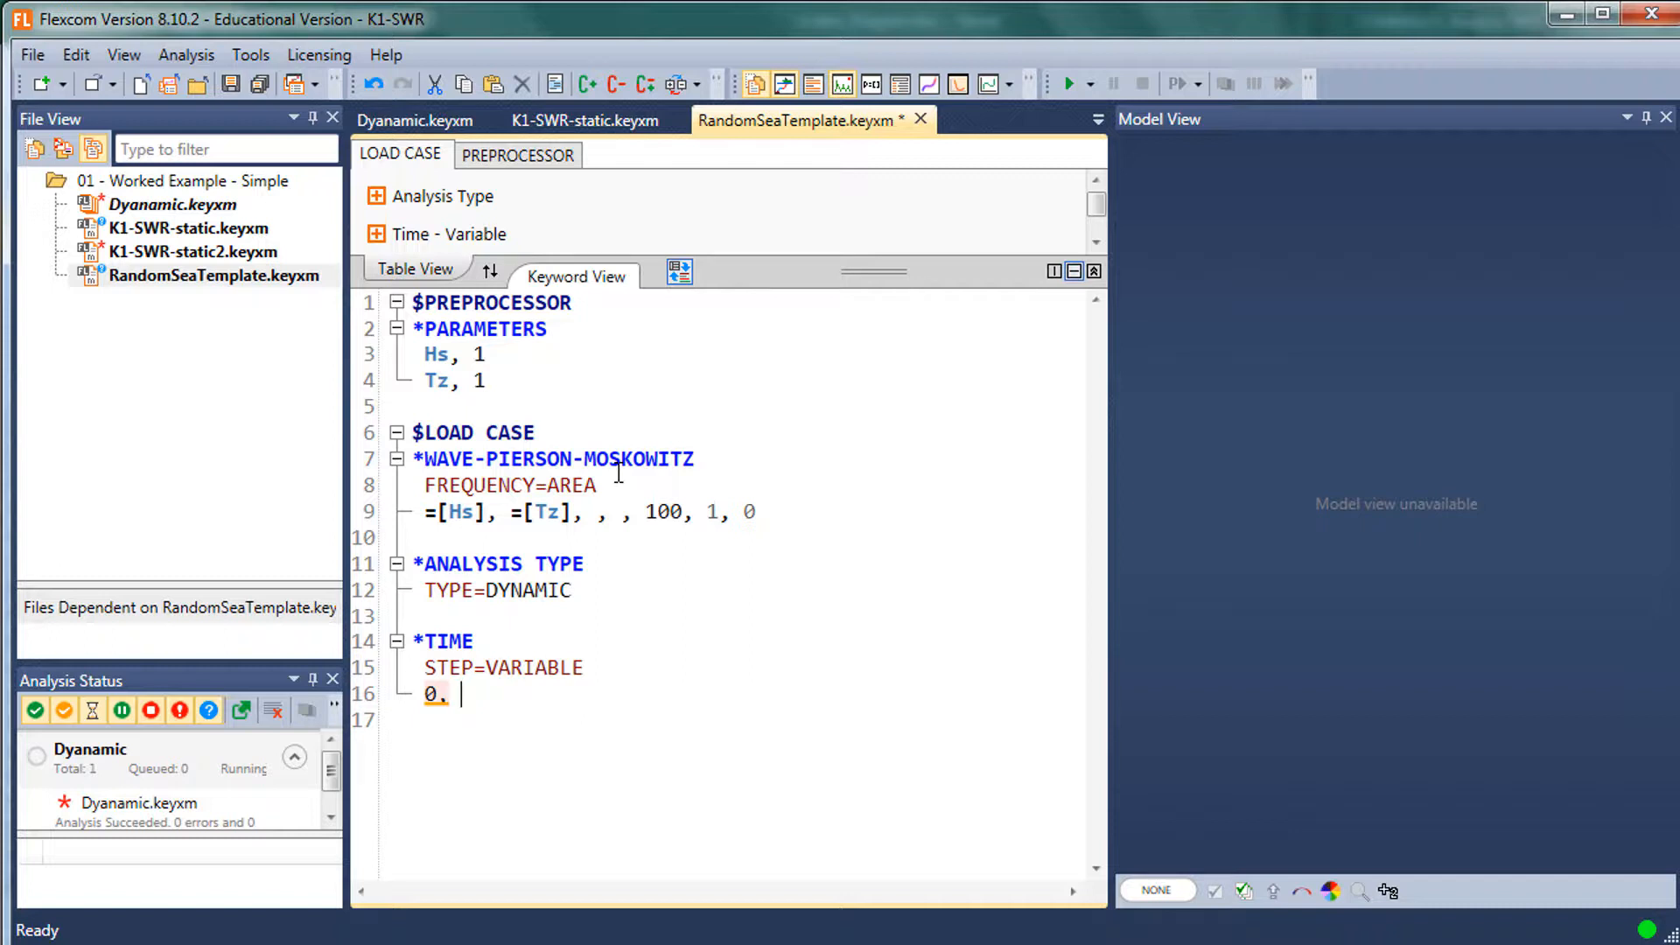
{"action": "type", "text": "10800"}
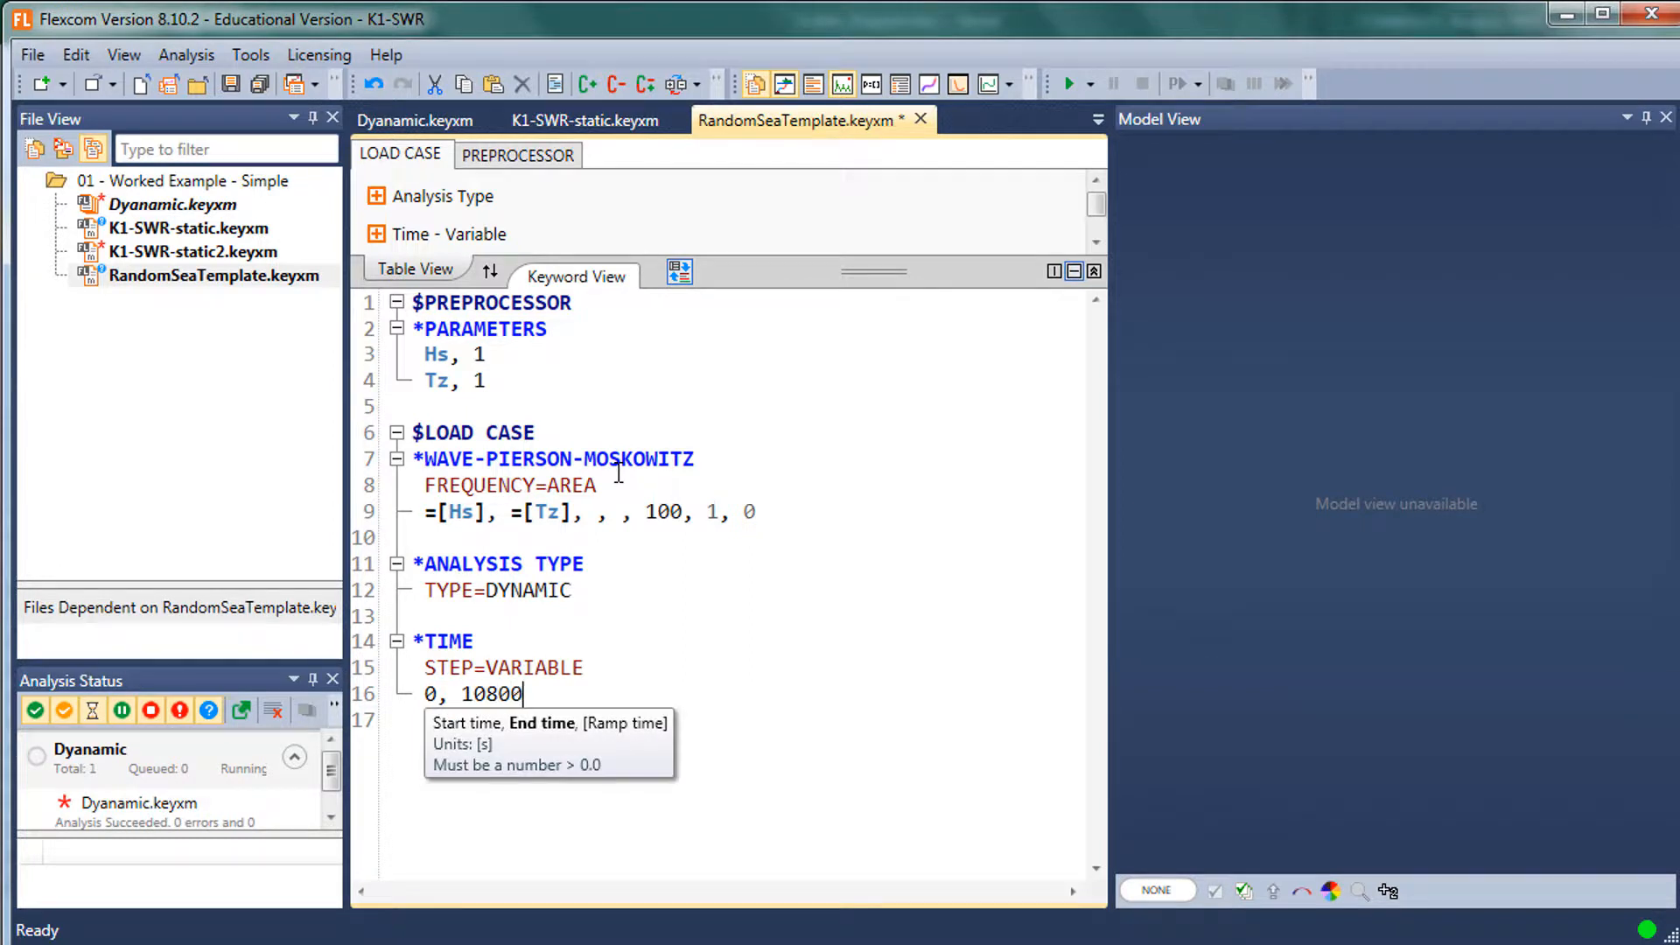
{"action": "type", "text": ", "}
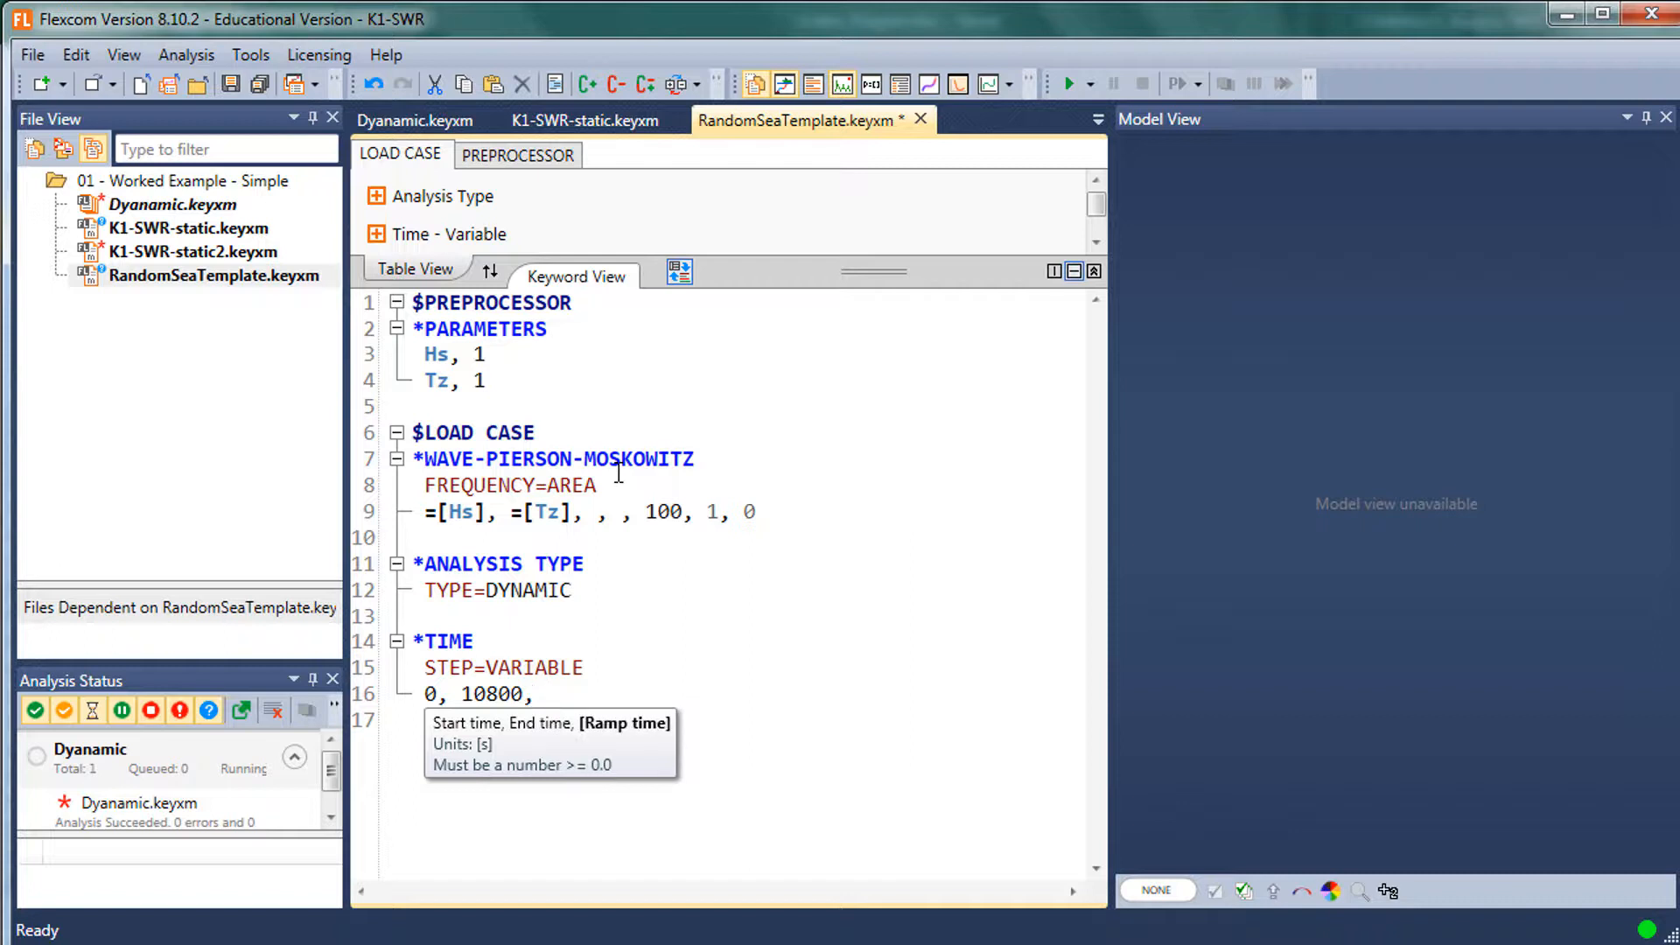
{"action": "type", "text": "100"}
- Enter a suggested time step of 0.1, a minimum of 0.001 and a maximum of 0.1 under *TIME
{"action": "key", "text": "Return"}
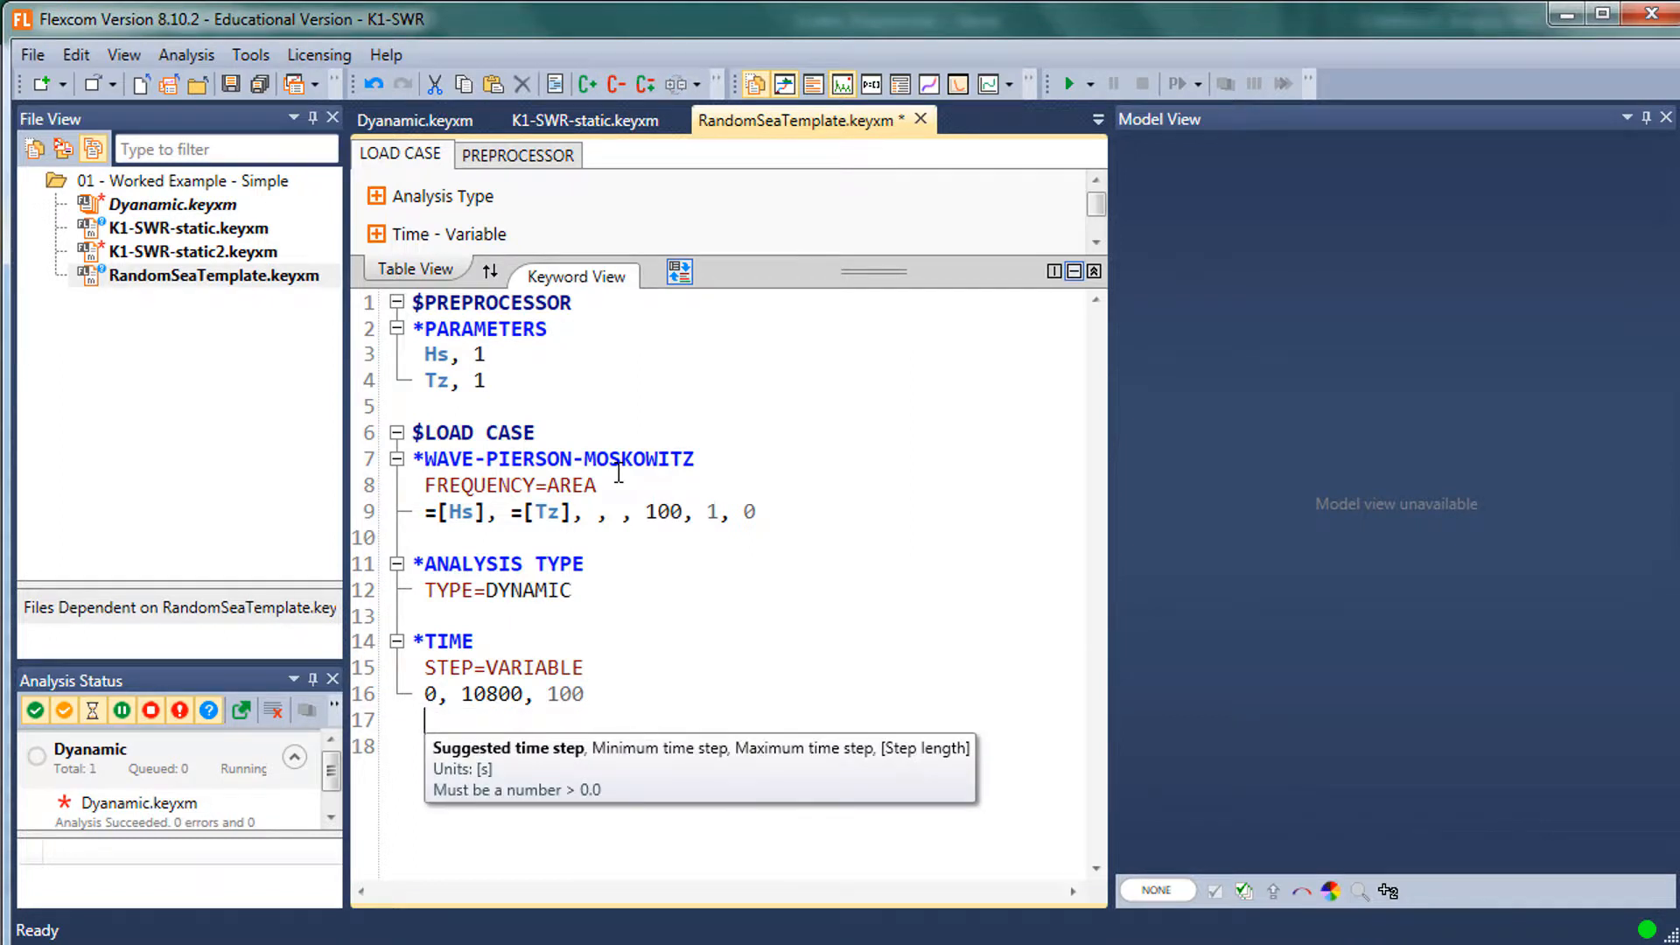
{"action": "type", "text": "0"}
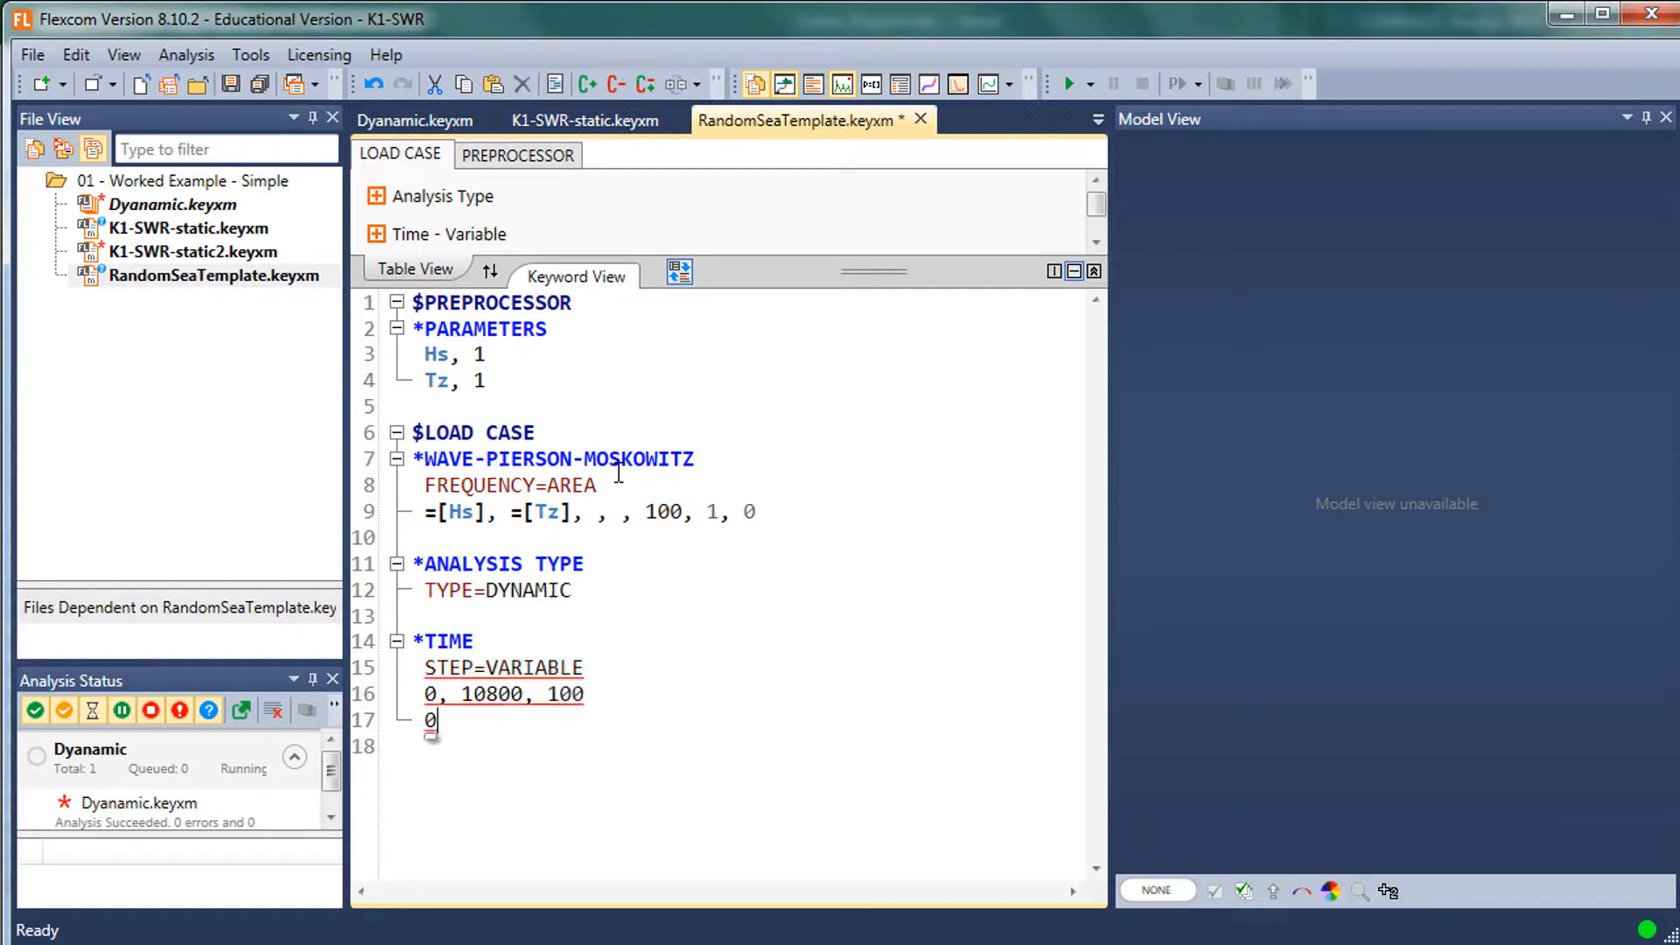
{"action": "type", "text": ".1, 0.00"}
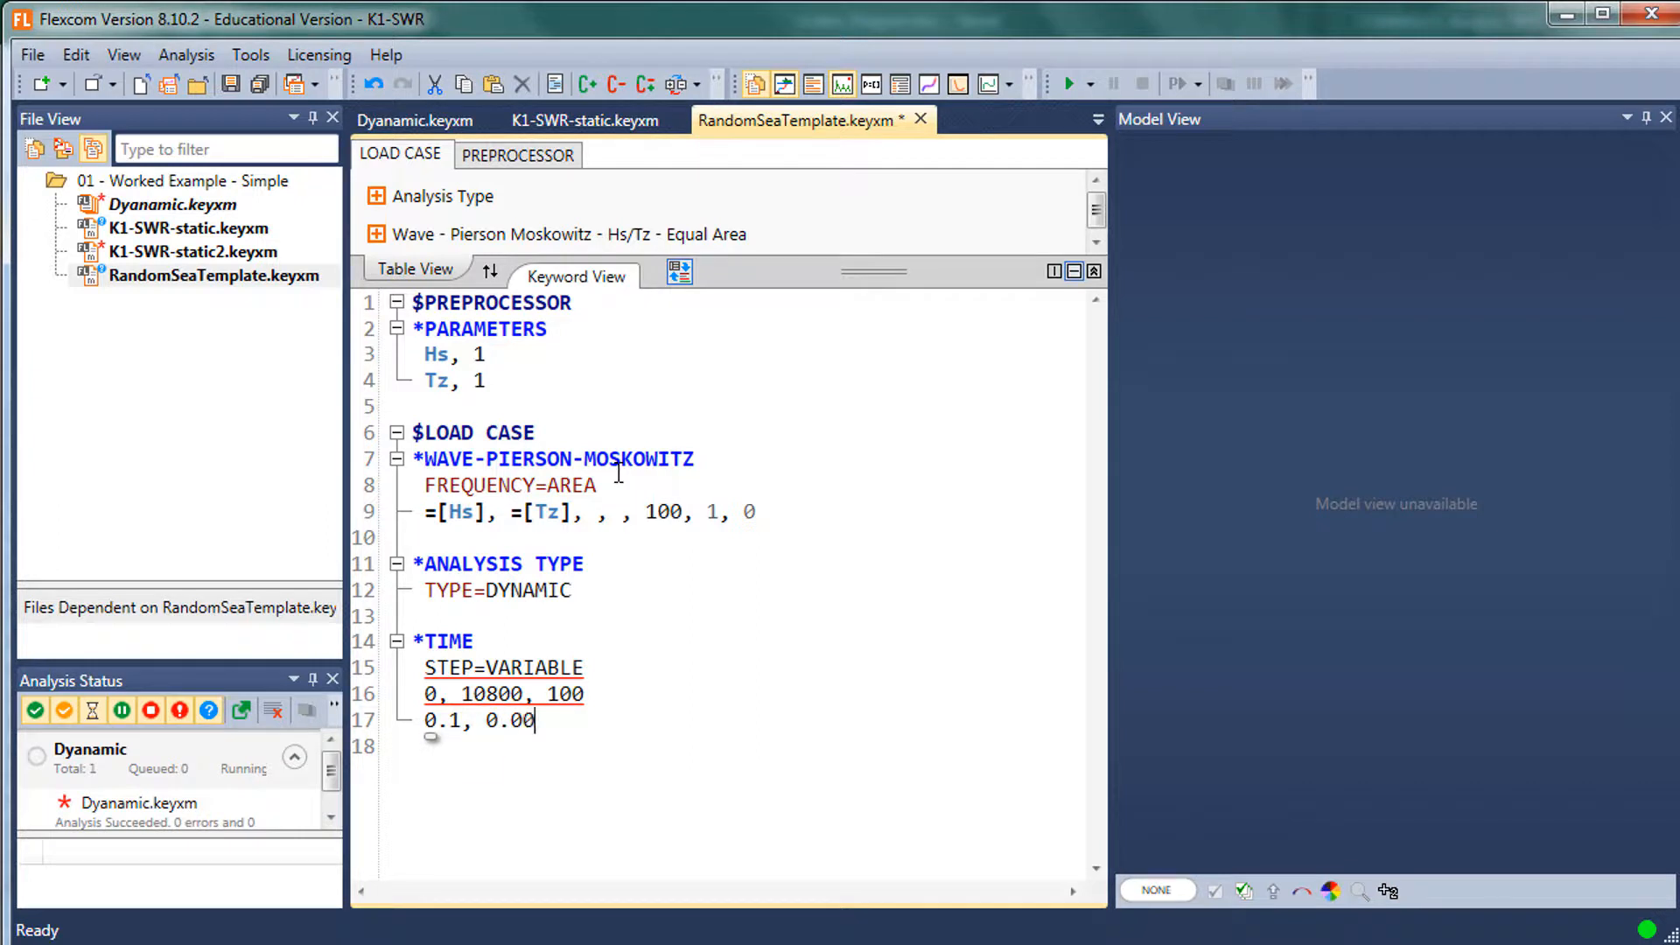
{"action": "type", "text": "1, 0."}
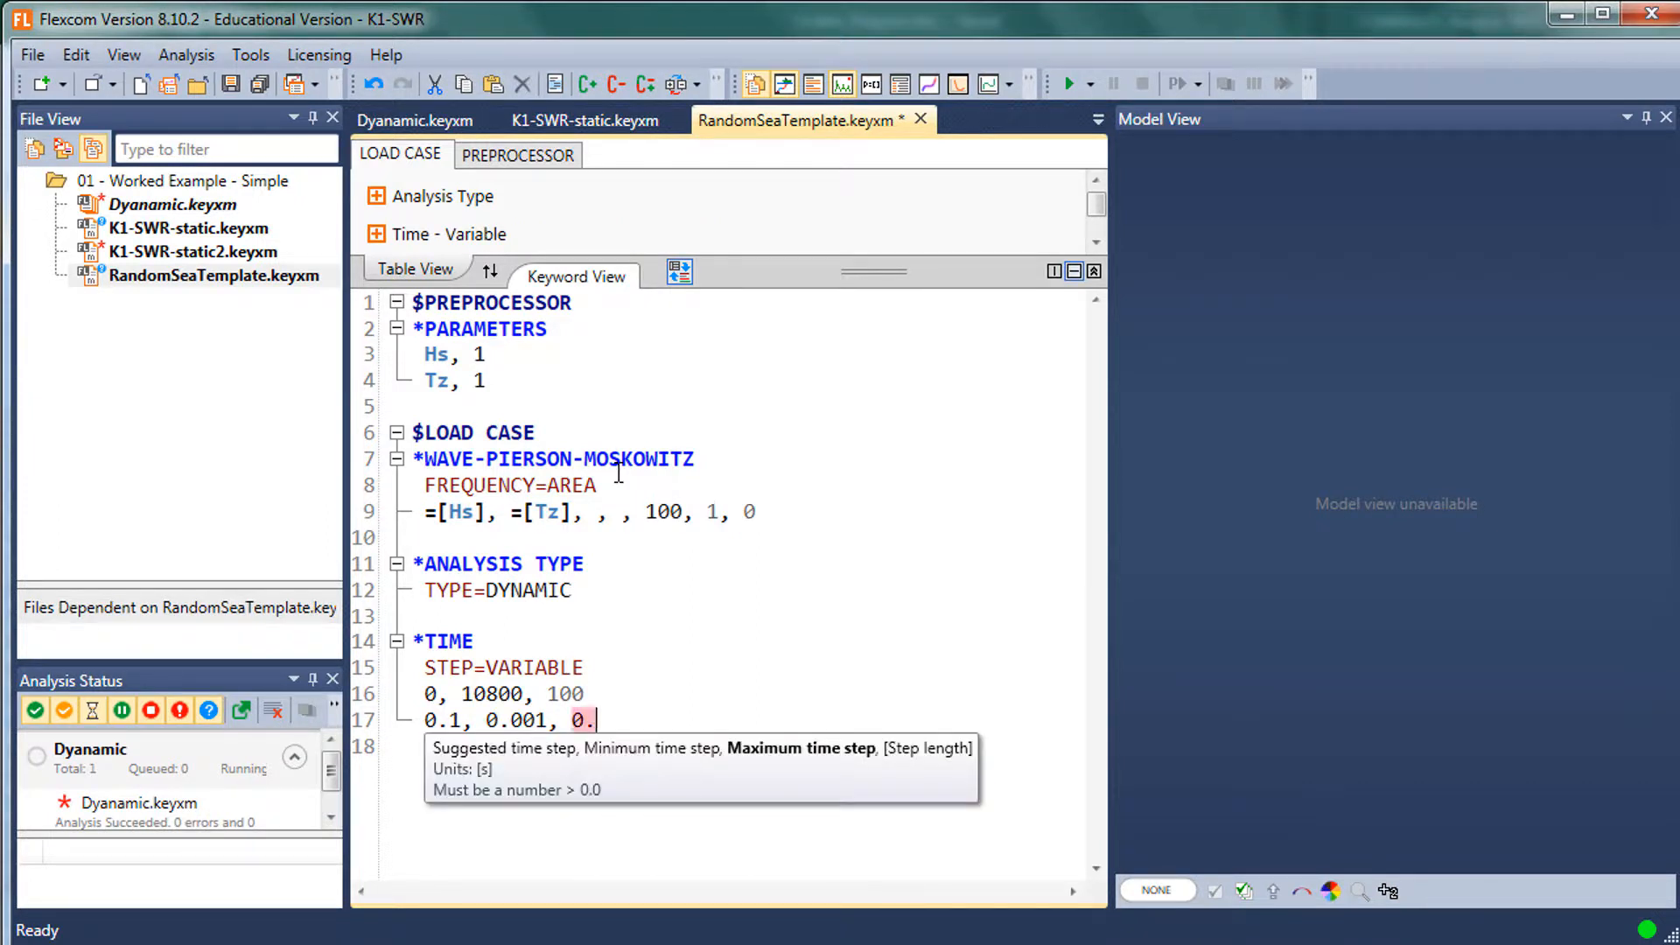
{"action": "type", "text": "1"}
- Add the *RESTART keyword with an empty LAST= entry below the time settings
{"action": "key", "text": "Return"}
{"action": "key", "text": "Return"}
{"action": "type", "text": "*res"}
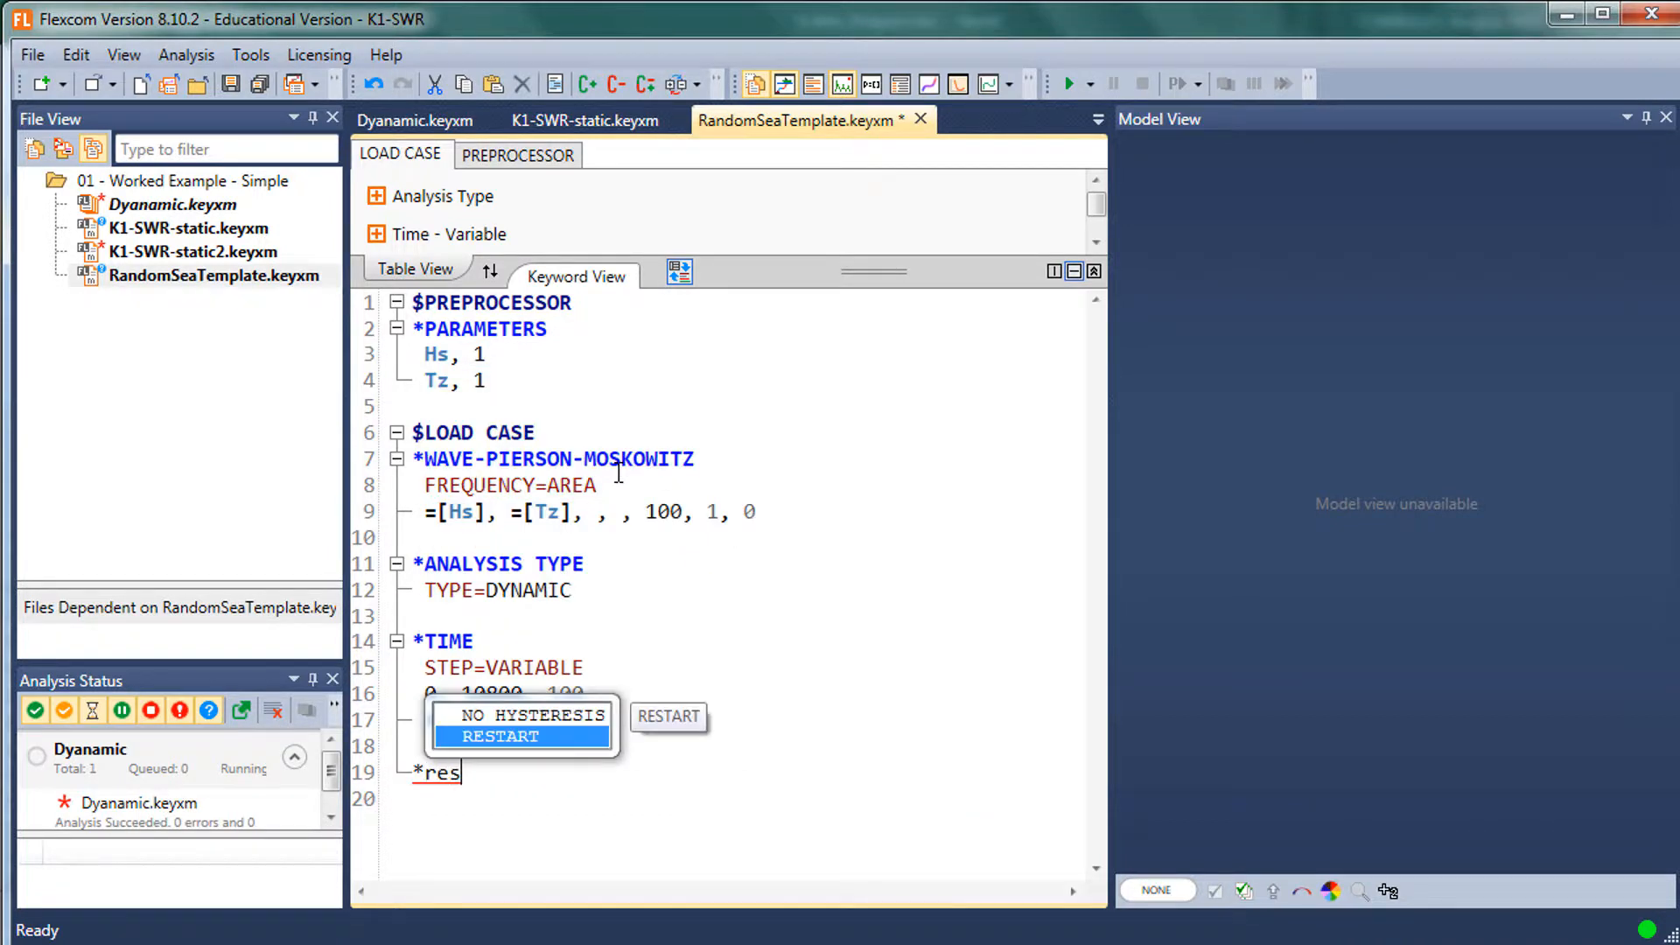
{"action": "key", "text": "Return"}
{"action": "key", "text": "Return"}
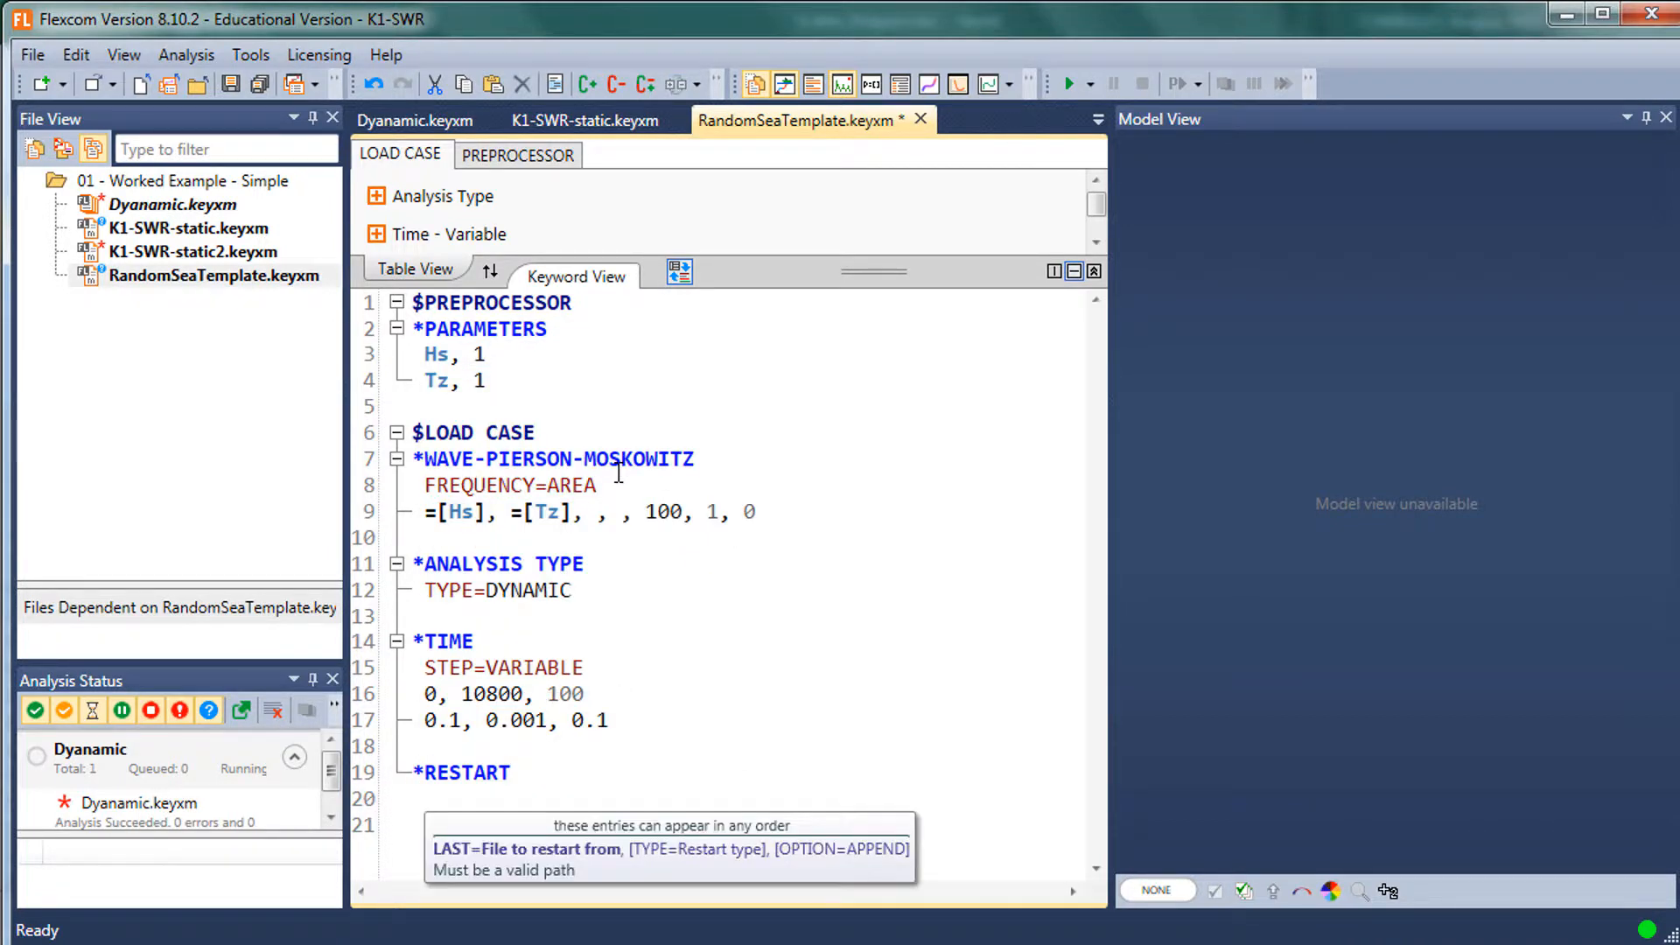
{"action": "type", "text": "last="}
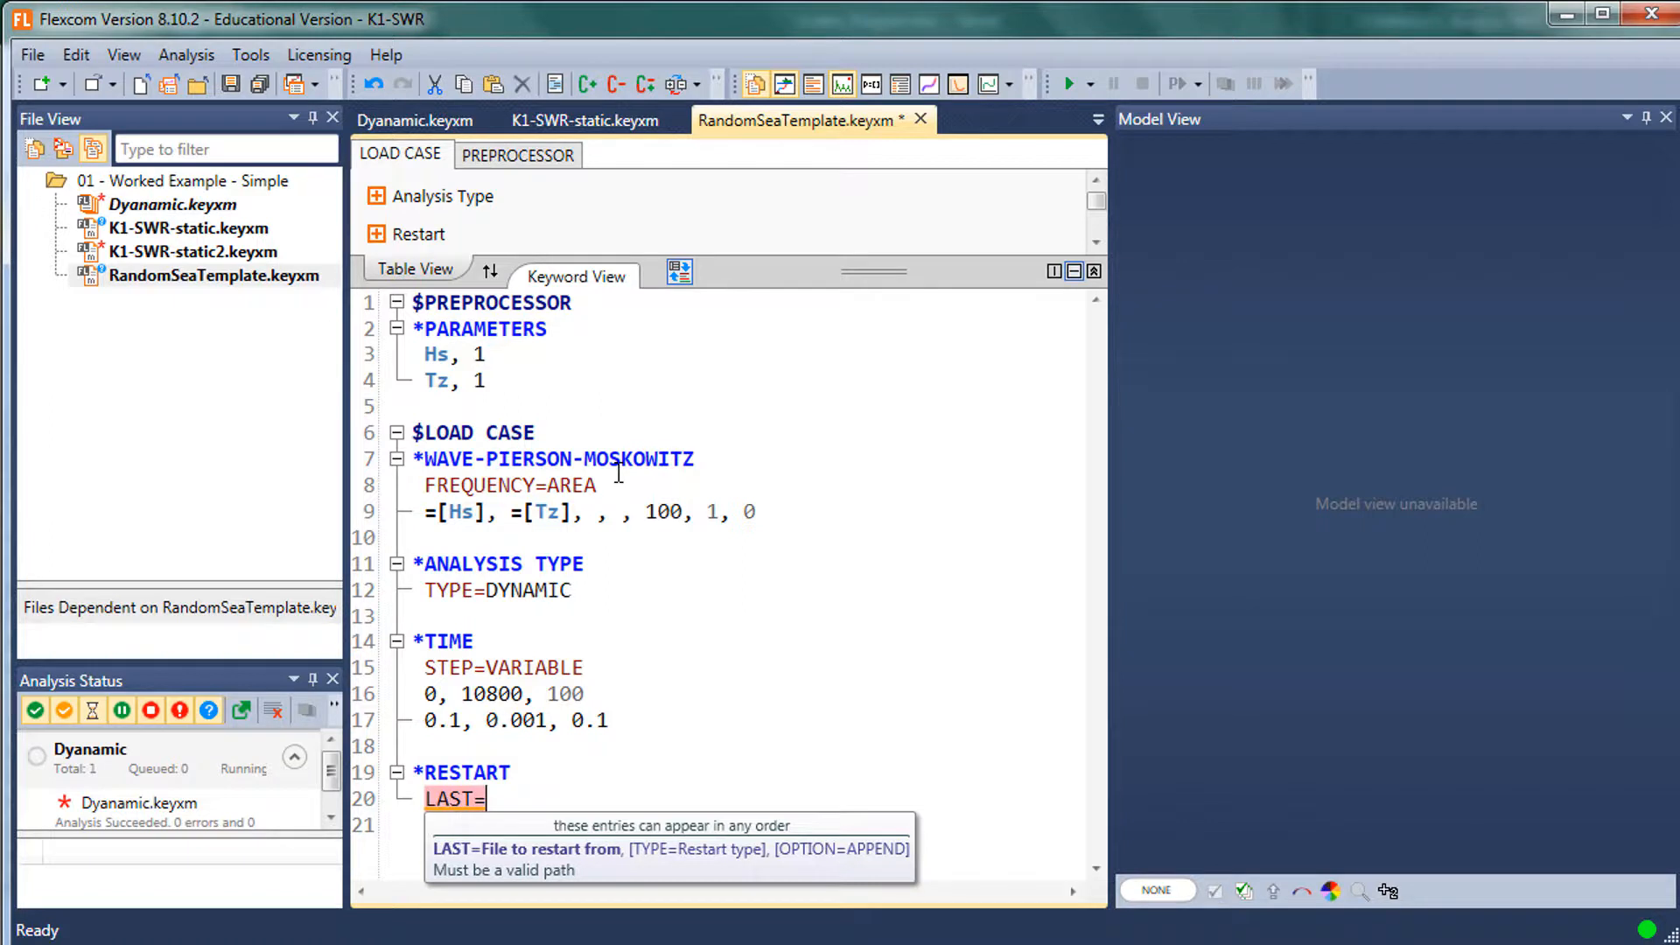
- Copy the K1-SWR-static file name from the project files into the LAST= entry as the restart file
{"action": "left_click", "coordinate": [156, 232]}
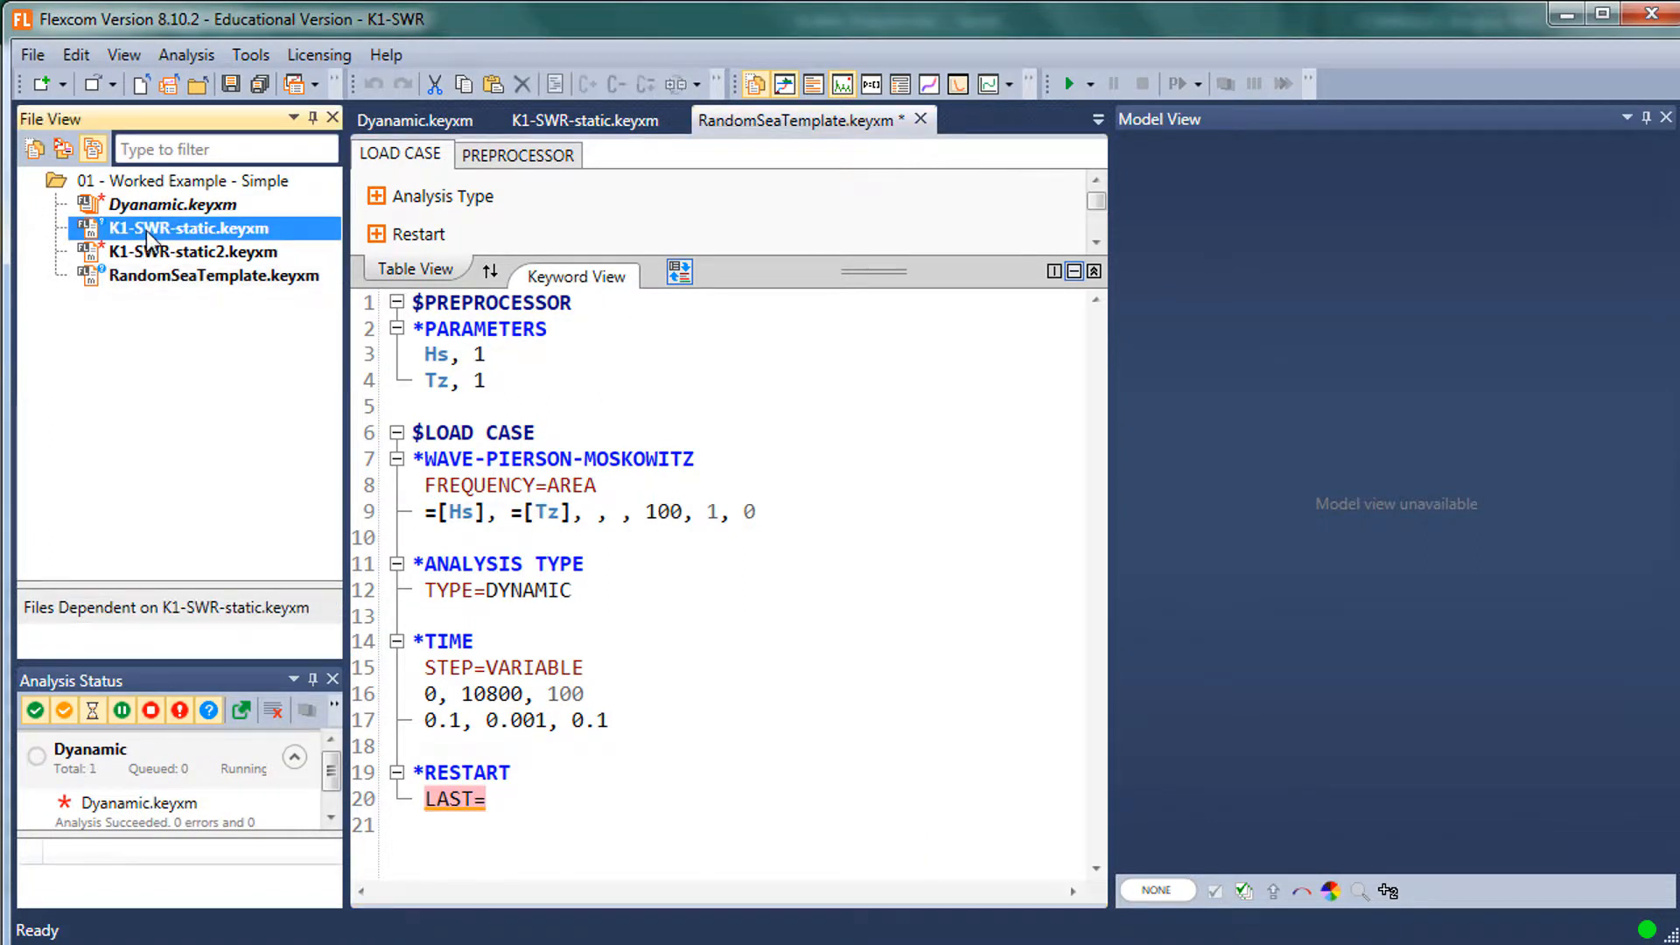
{"action": "left_click", "coordinate": [156, 234]}
{"action": "key", "text": "ctrl+c"}
{"action": "left_click", "coordinate": [506, 798]}
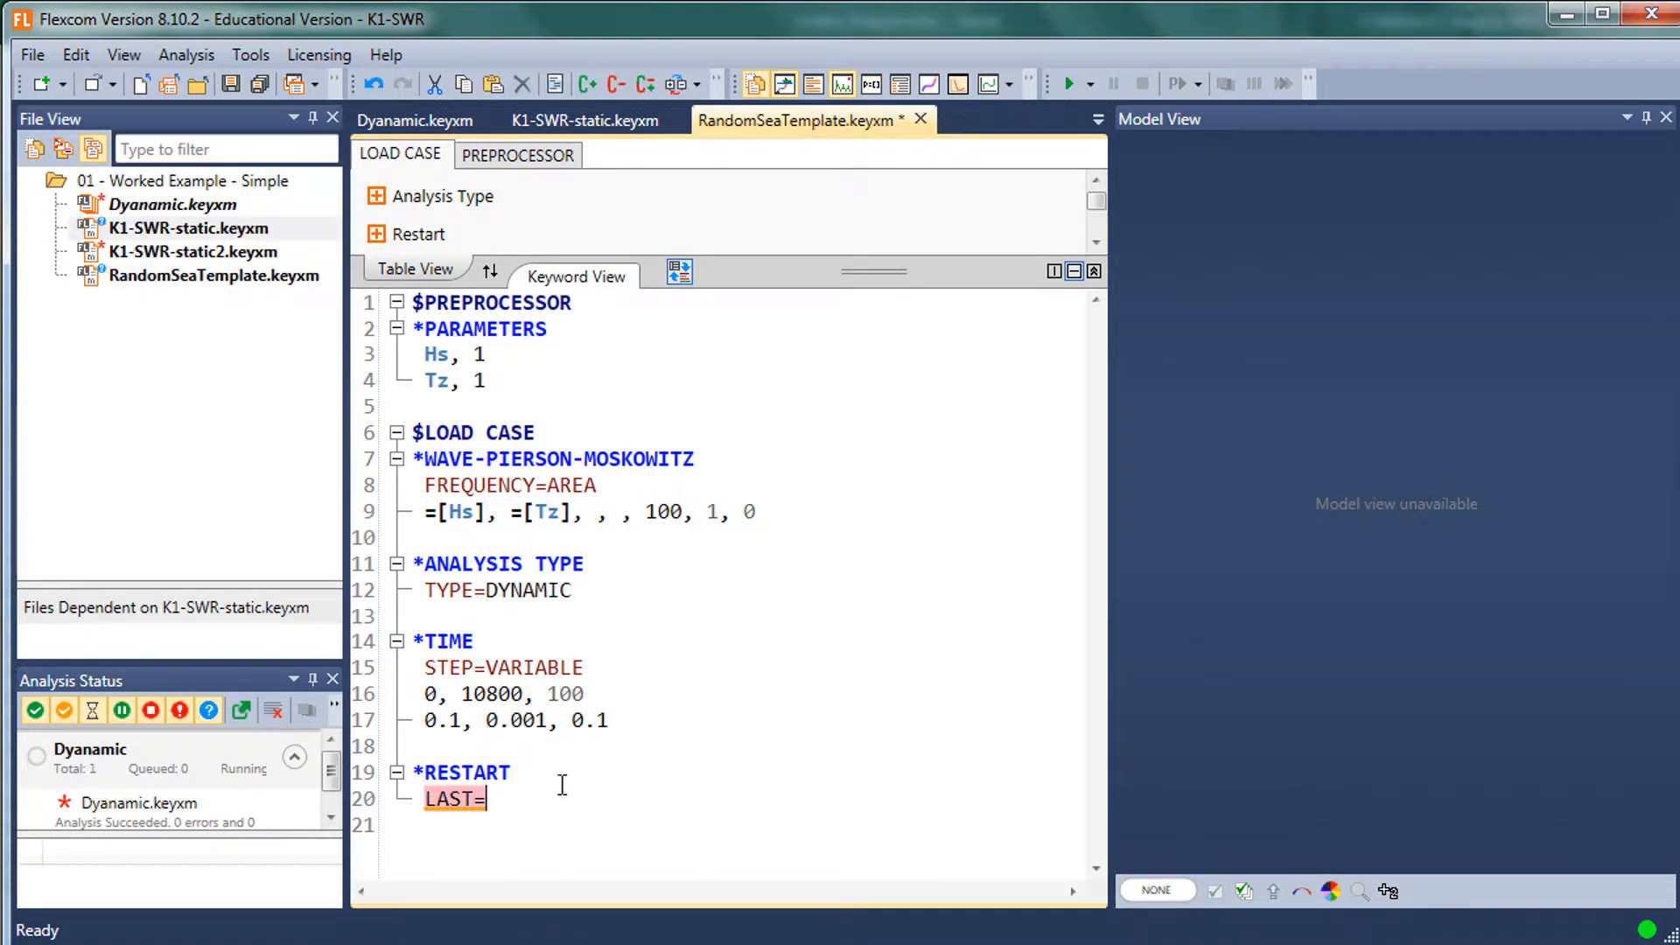
{"action": "key", "text": "ctrl+v"}
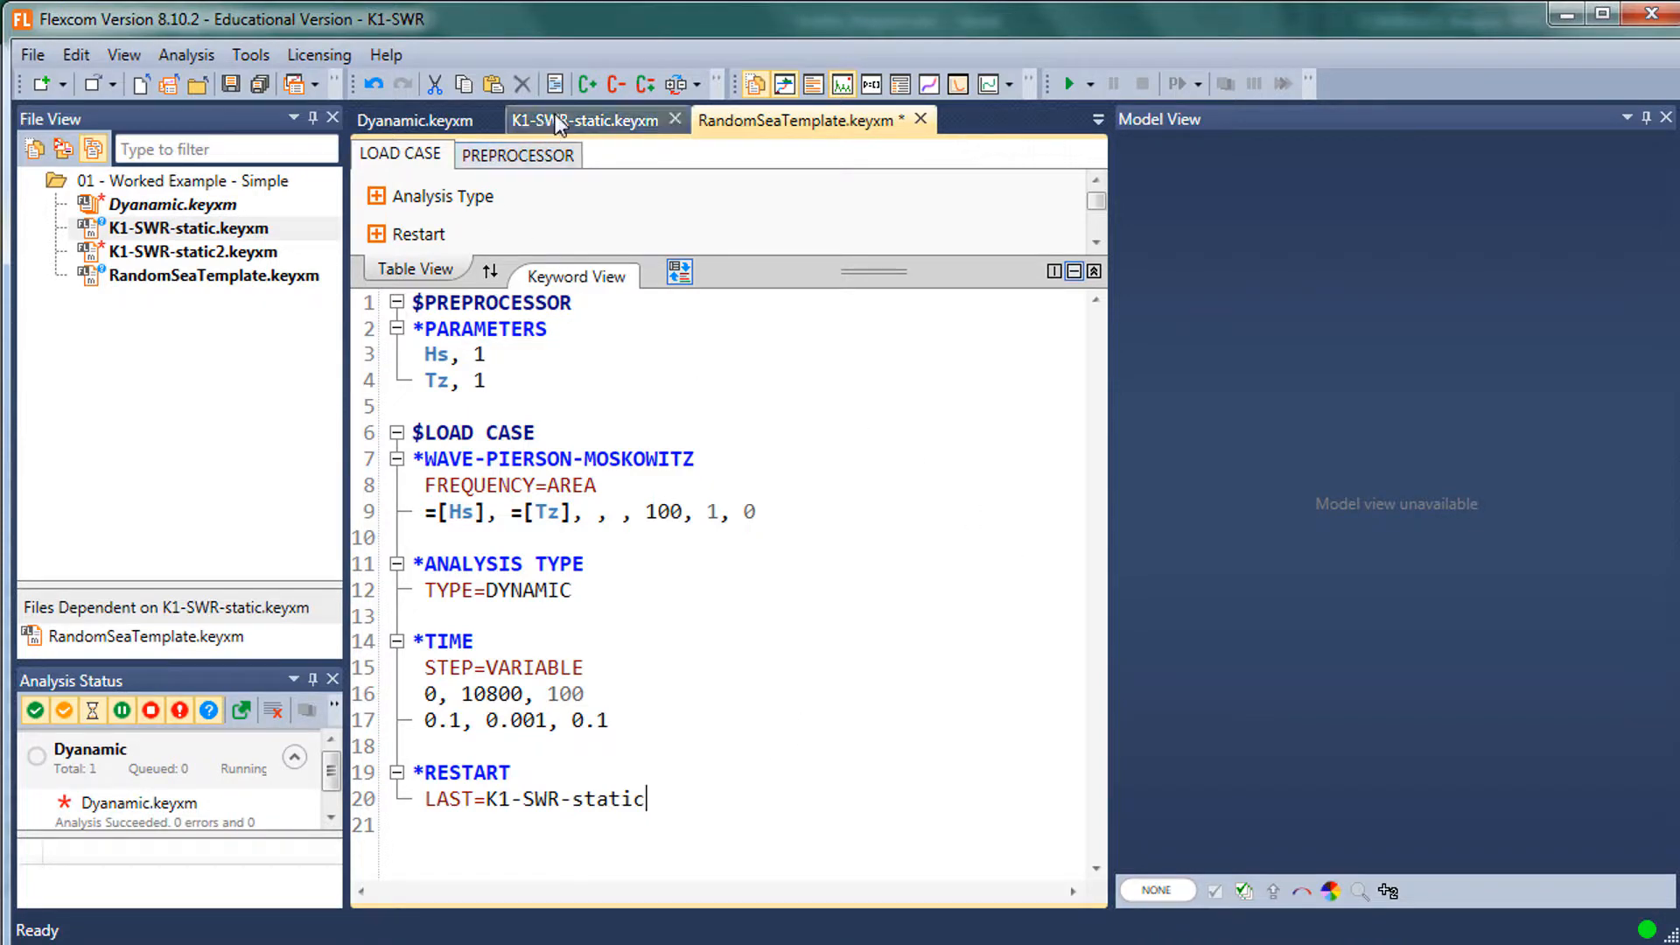
- Check the K1-SWR-static.keyxm model, return to RandomSeaTemplate.keyxm and save it
{"action": "left_click", "coordinate": [561, 122]}
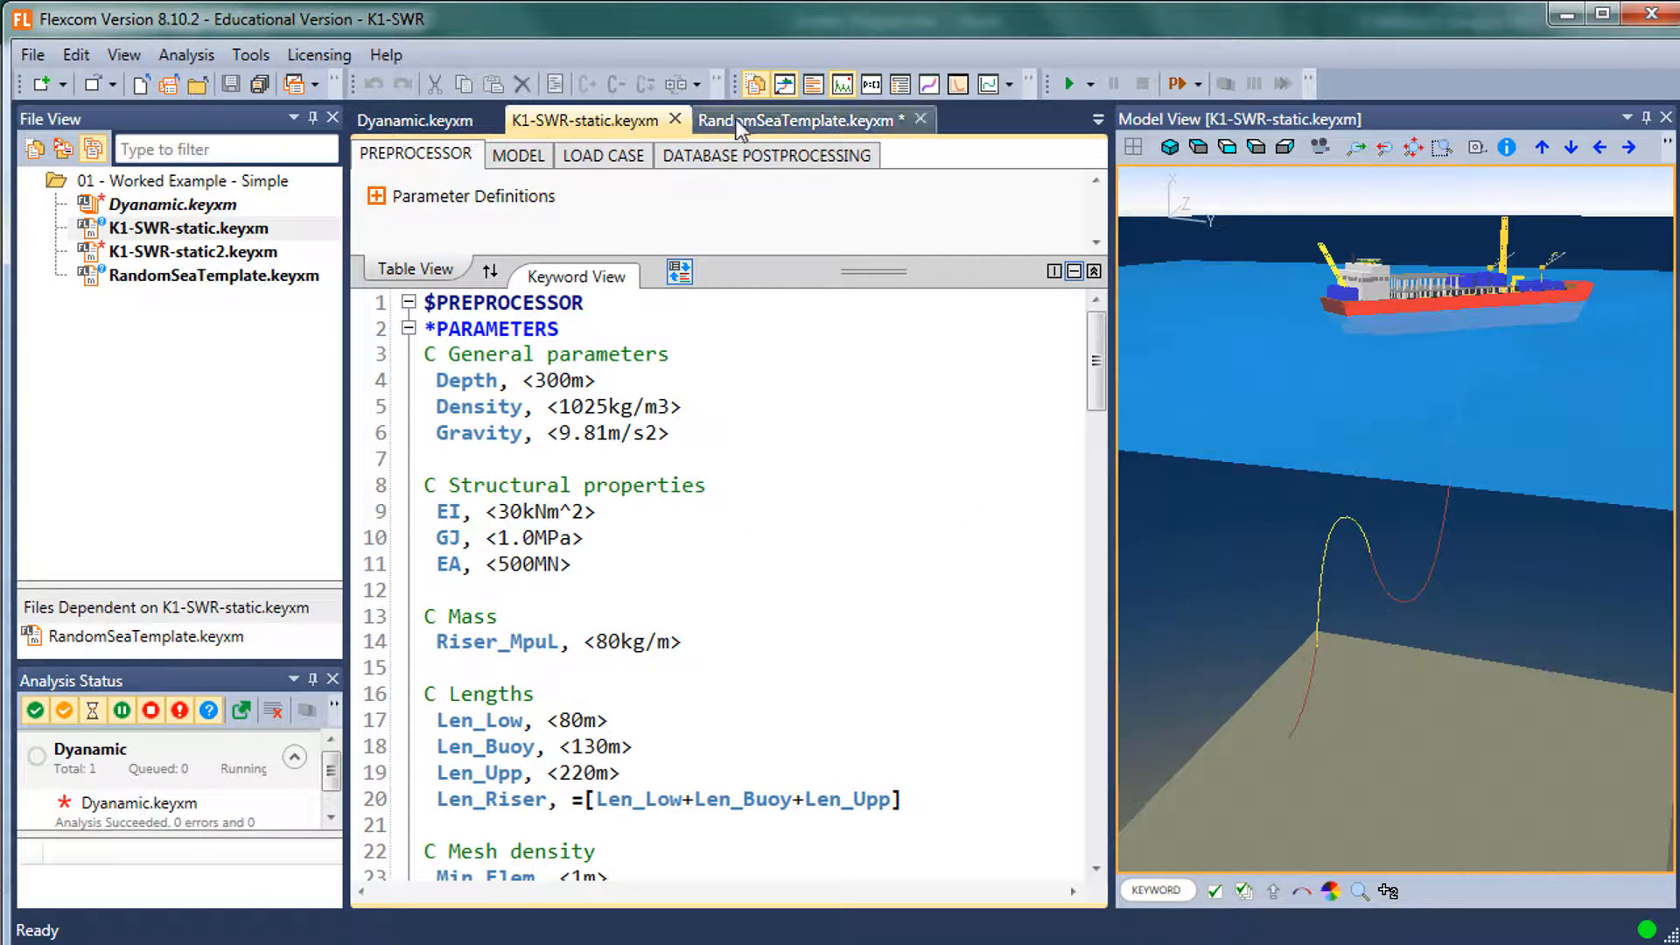
{"action": "left_click", "coordinate": [737, 124]}
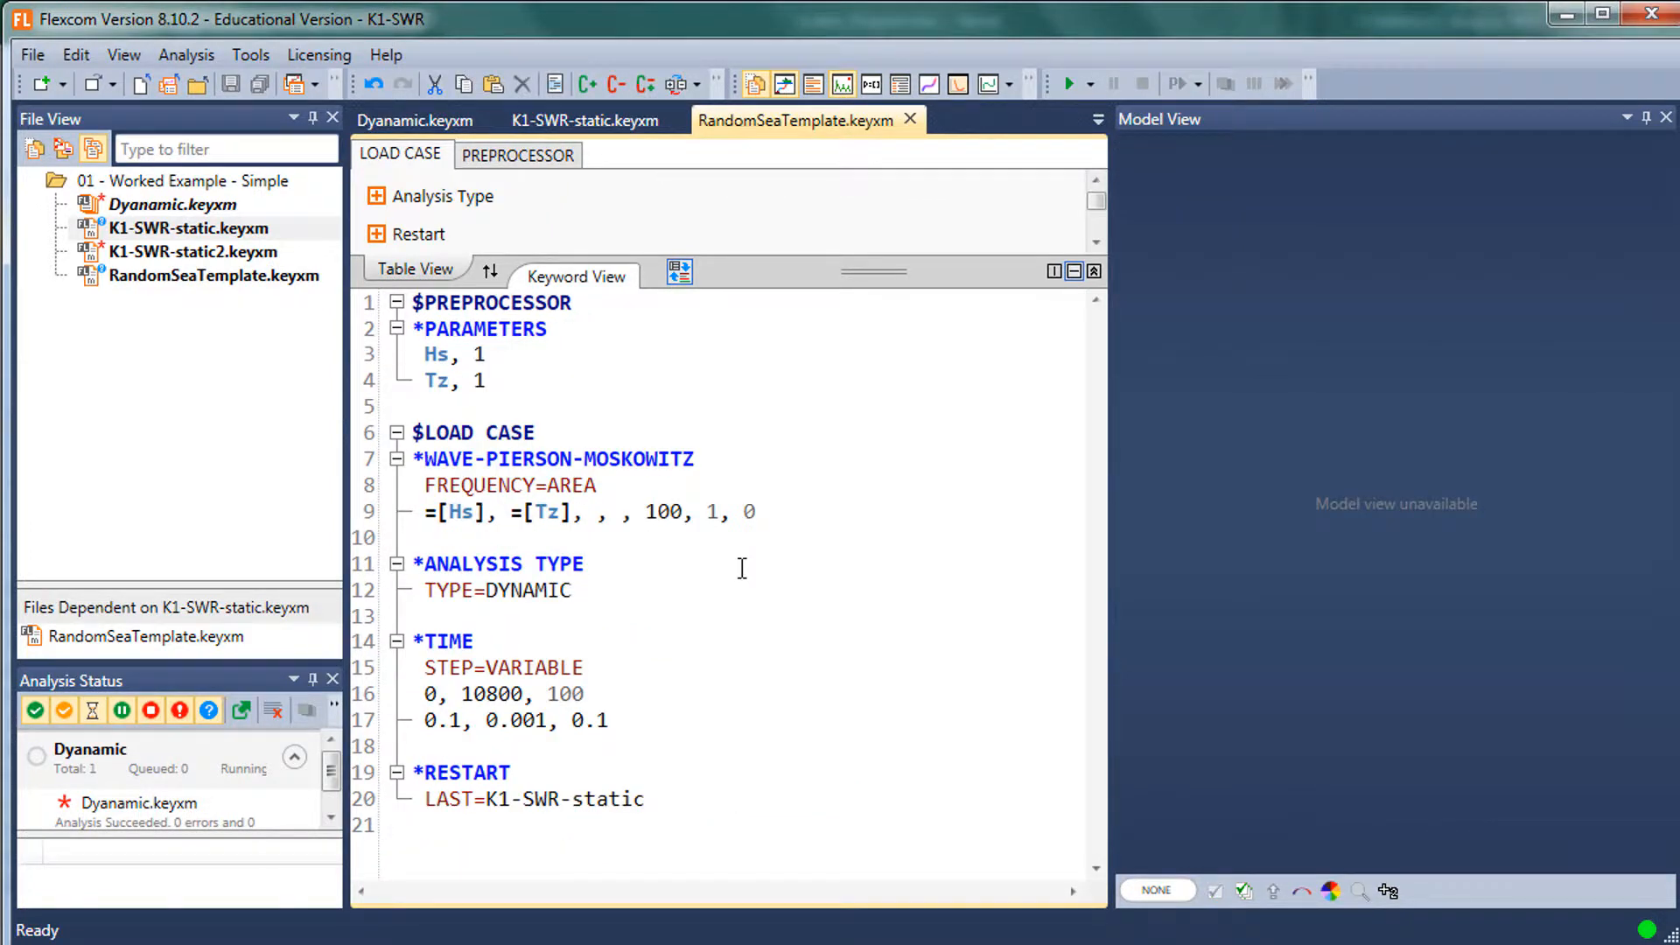
{"action": "left_click", "coordinate": [743, 561]}
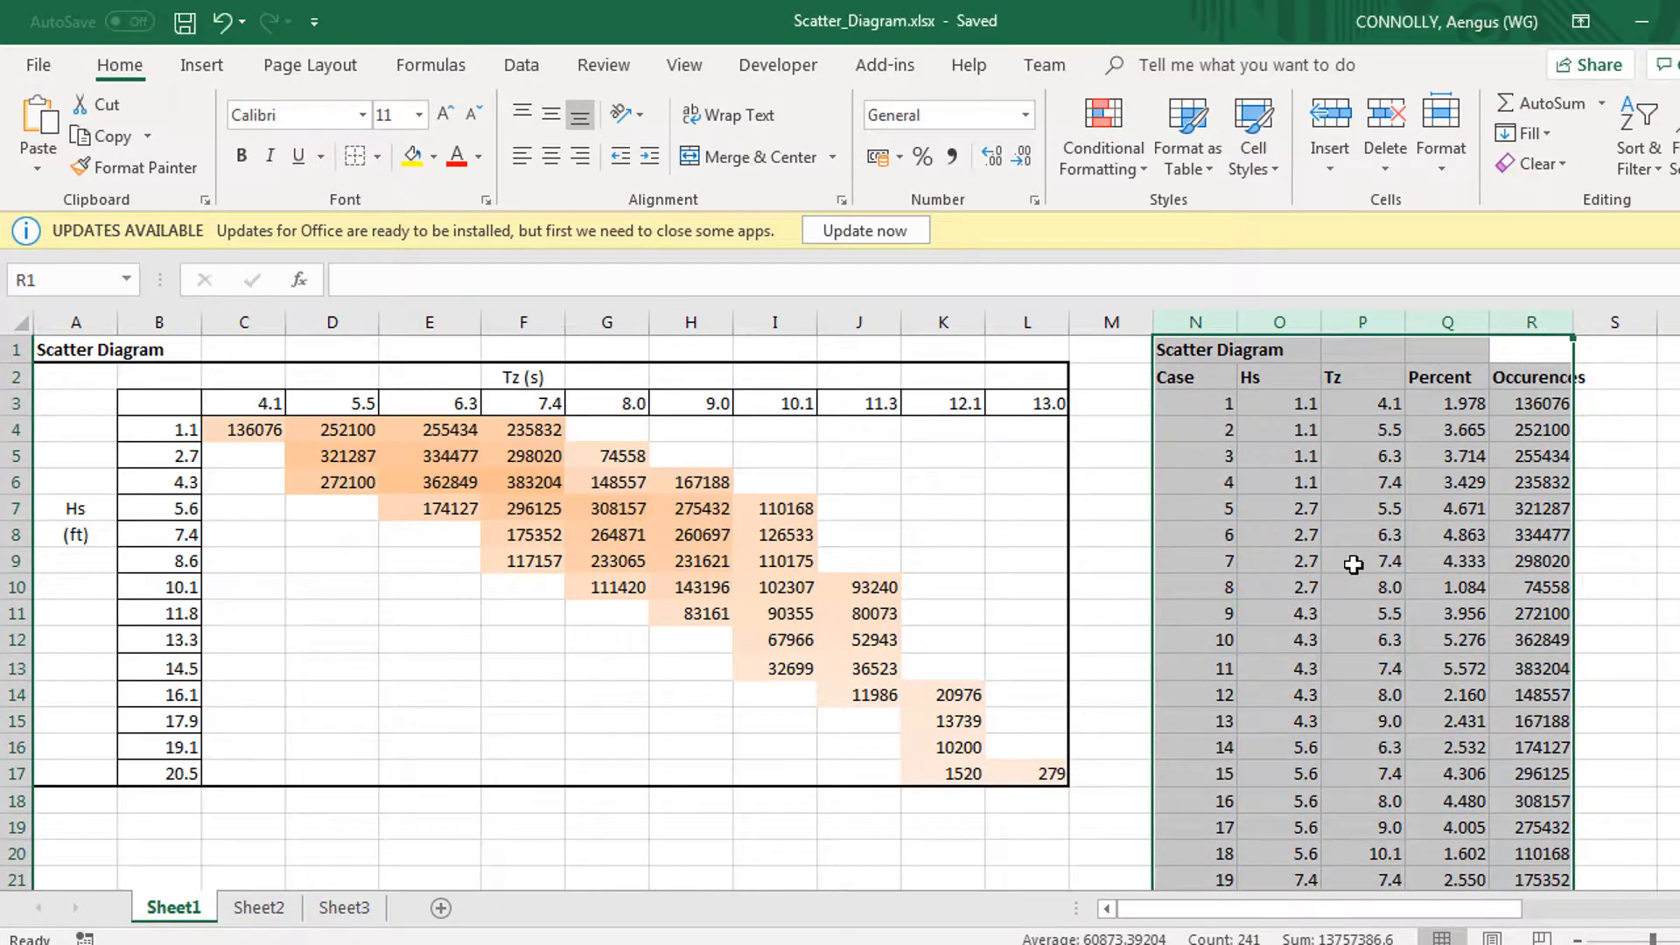
- Switch to the Scatter_Diagram.xlsx workbook in Excel and examine the Hs and Tz case list
{"action": "left_click", "coordinate": [1495, 517]}
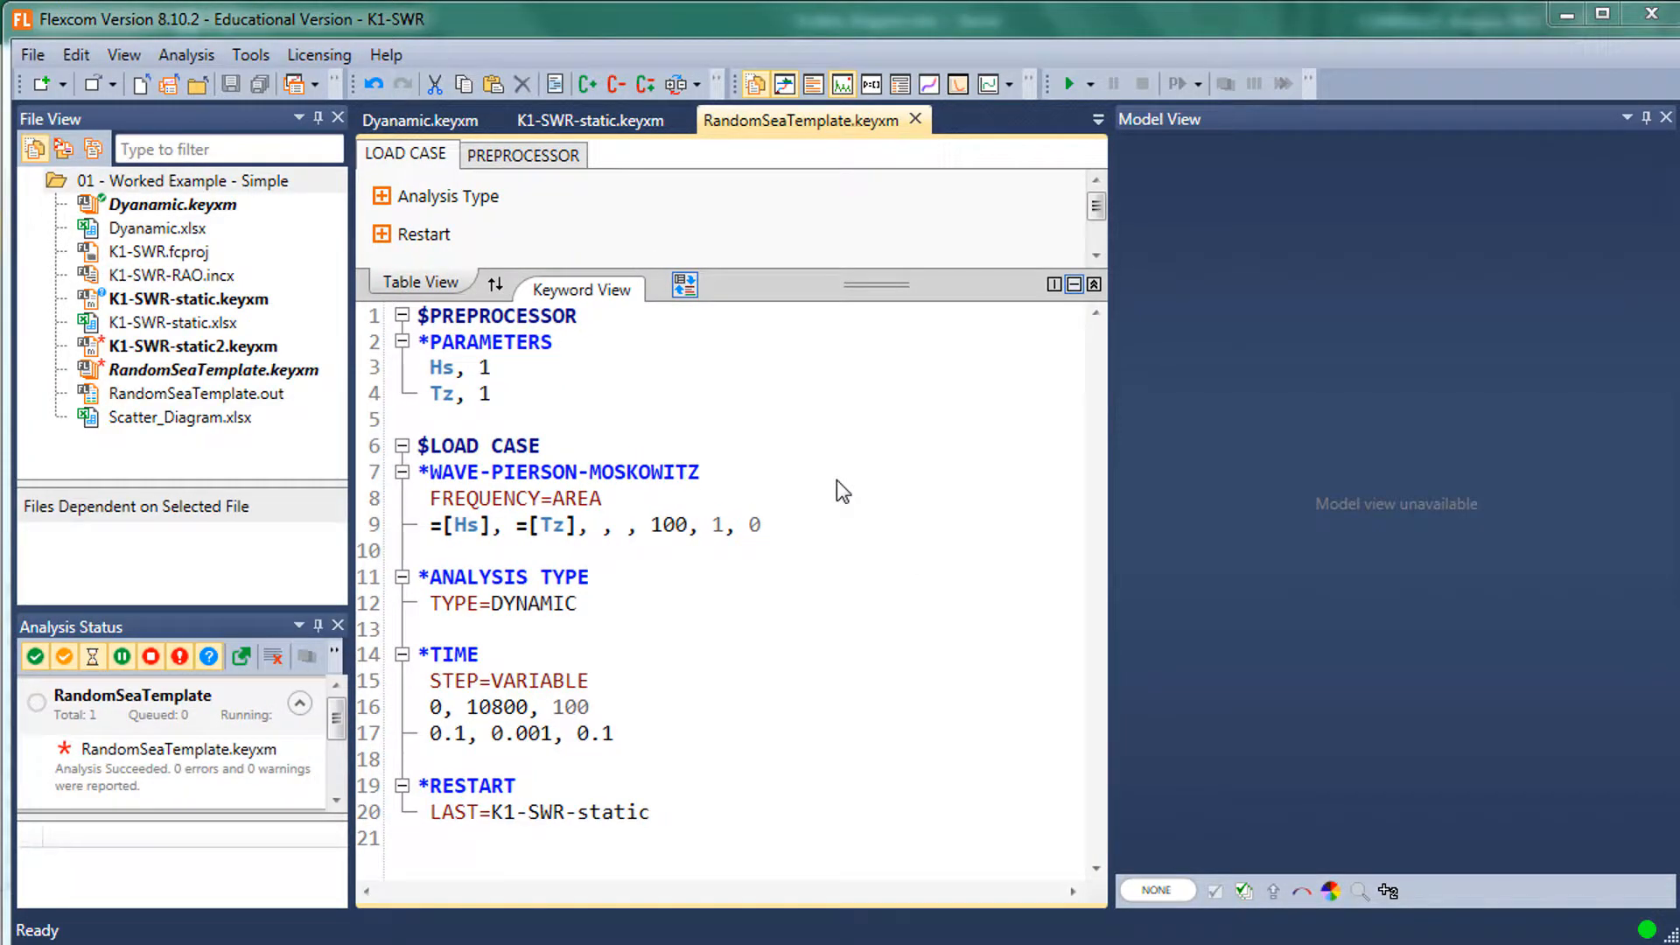
- Add a Case parameter with value 1 above Hs in the *PARAMETERS section
{"action": "left_click", "coordinate": [629, 381]}
{"action": "key", "text": "Left"}
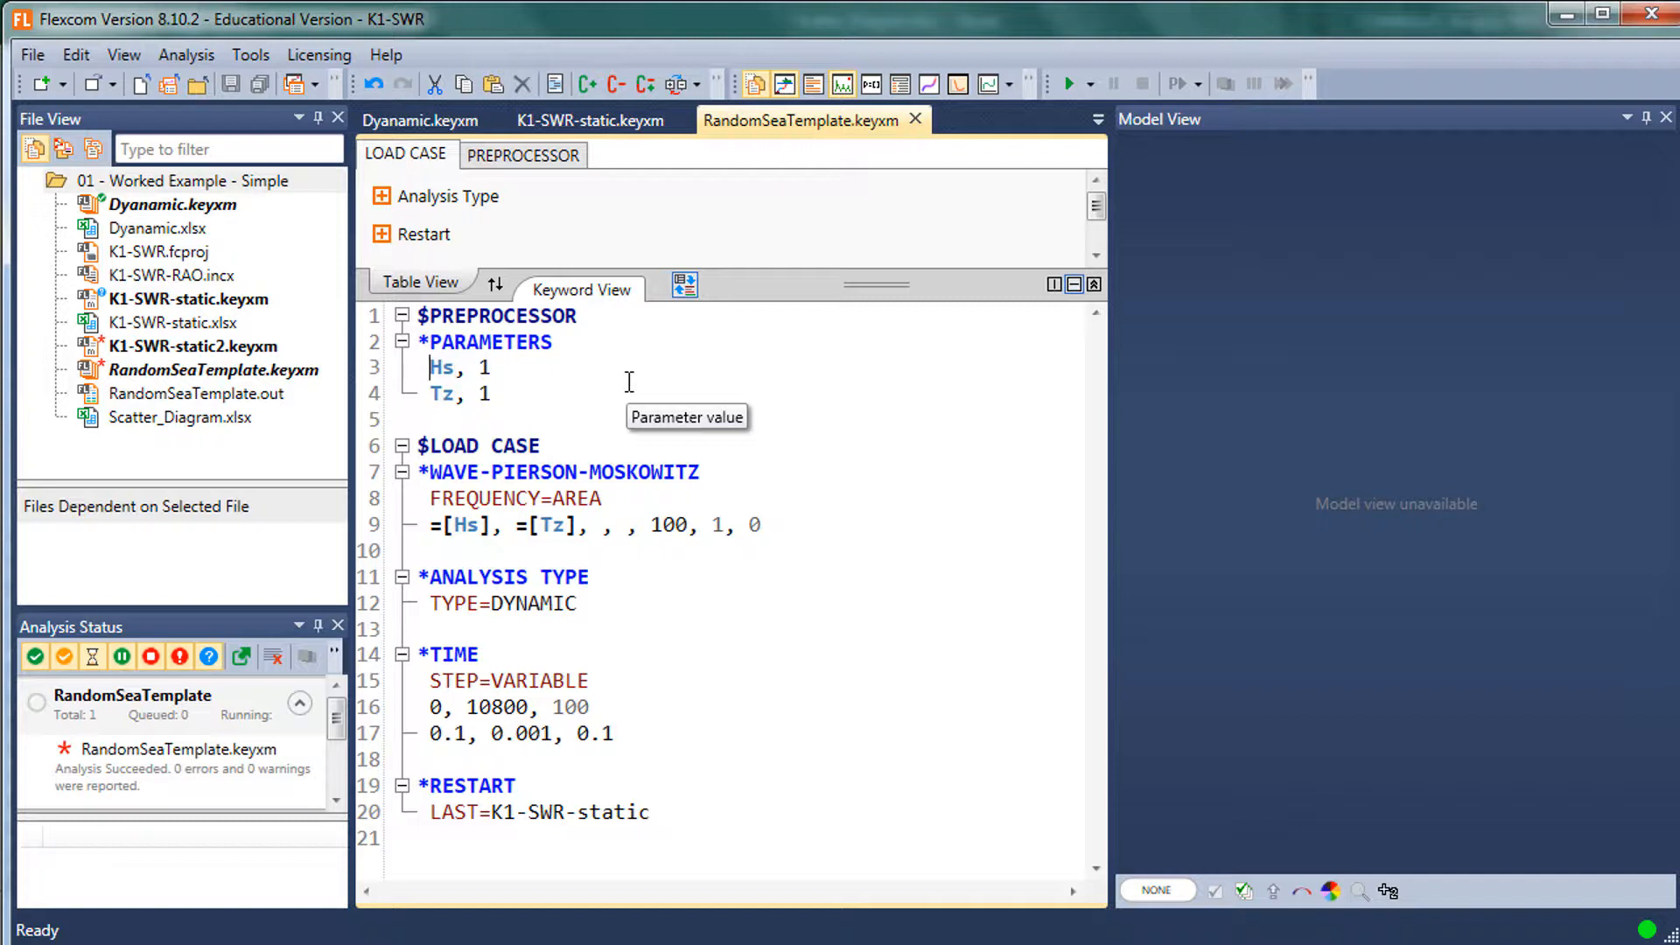
{"action": "key", "text": "Return"}
{"action": "key", "text": "Up"}
{"action": "type", "text": "C"}
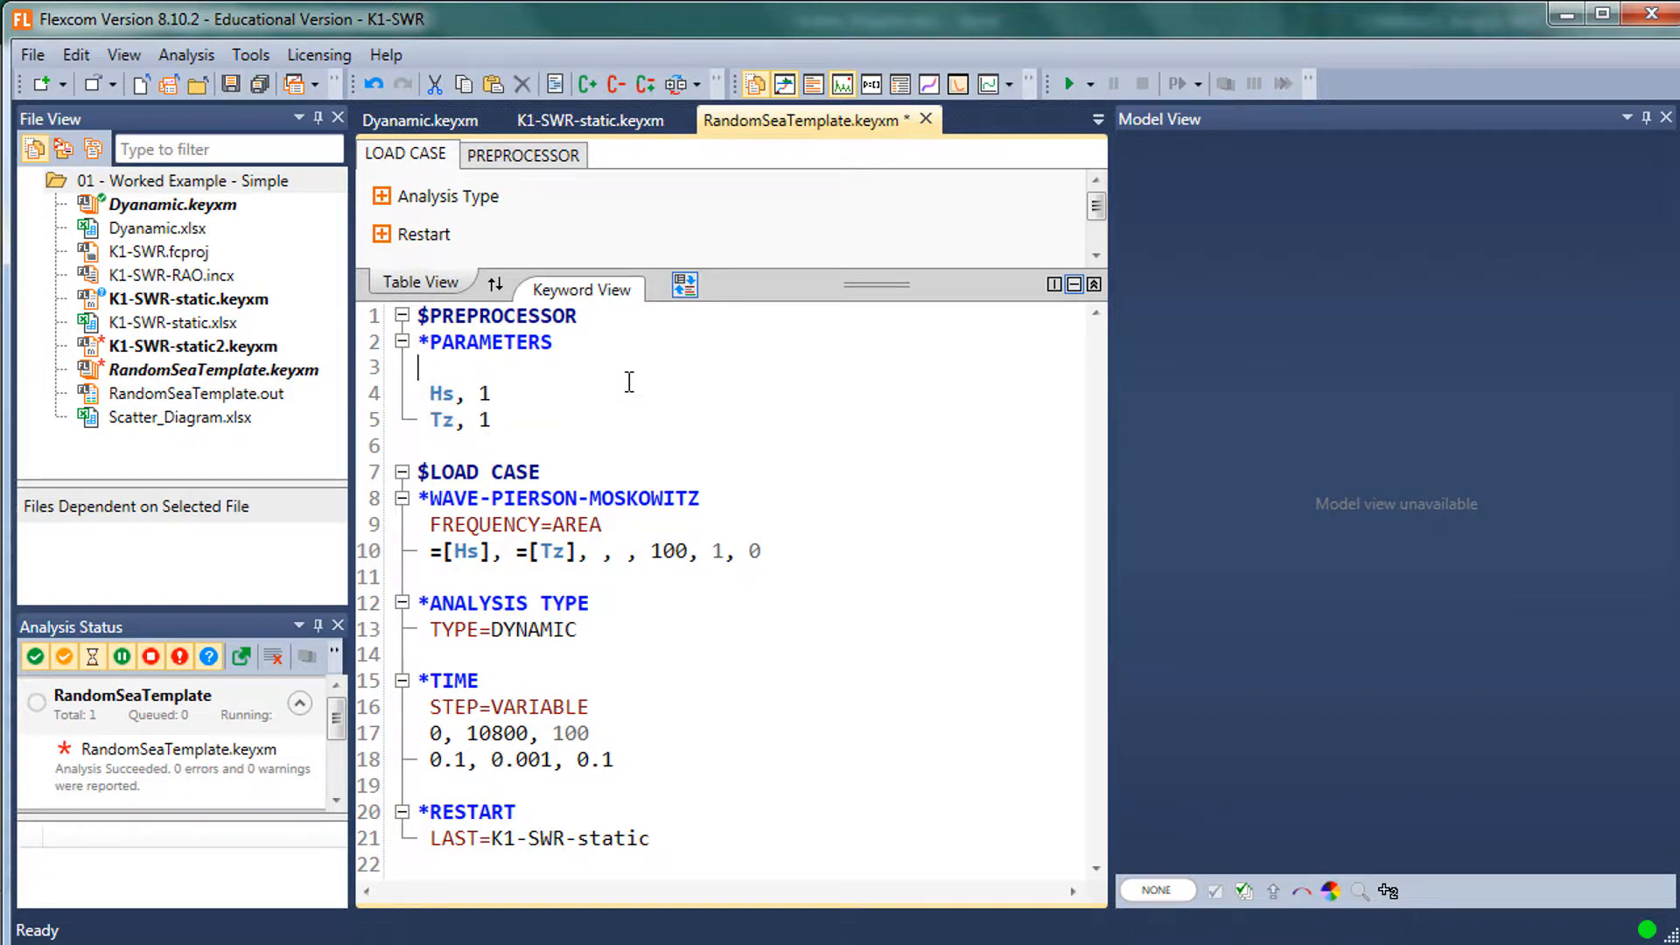
{"action": "type", "text": "ase"}
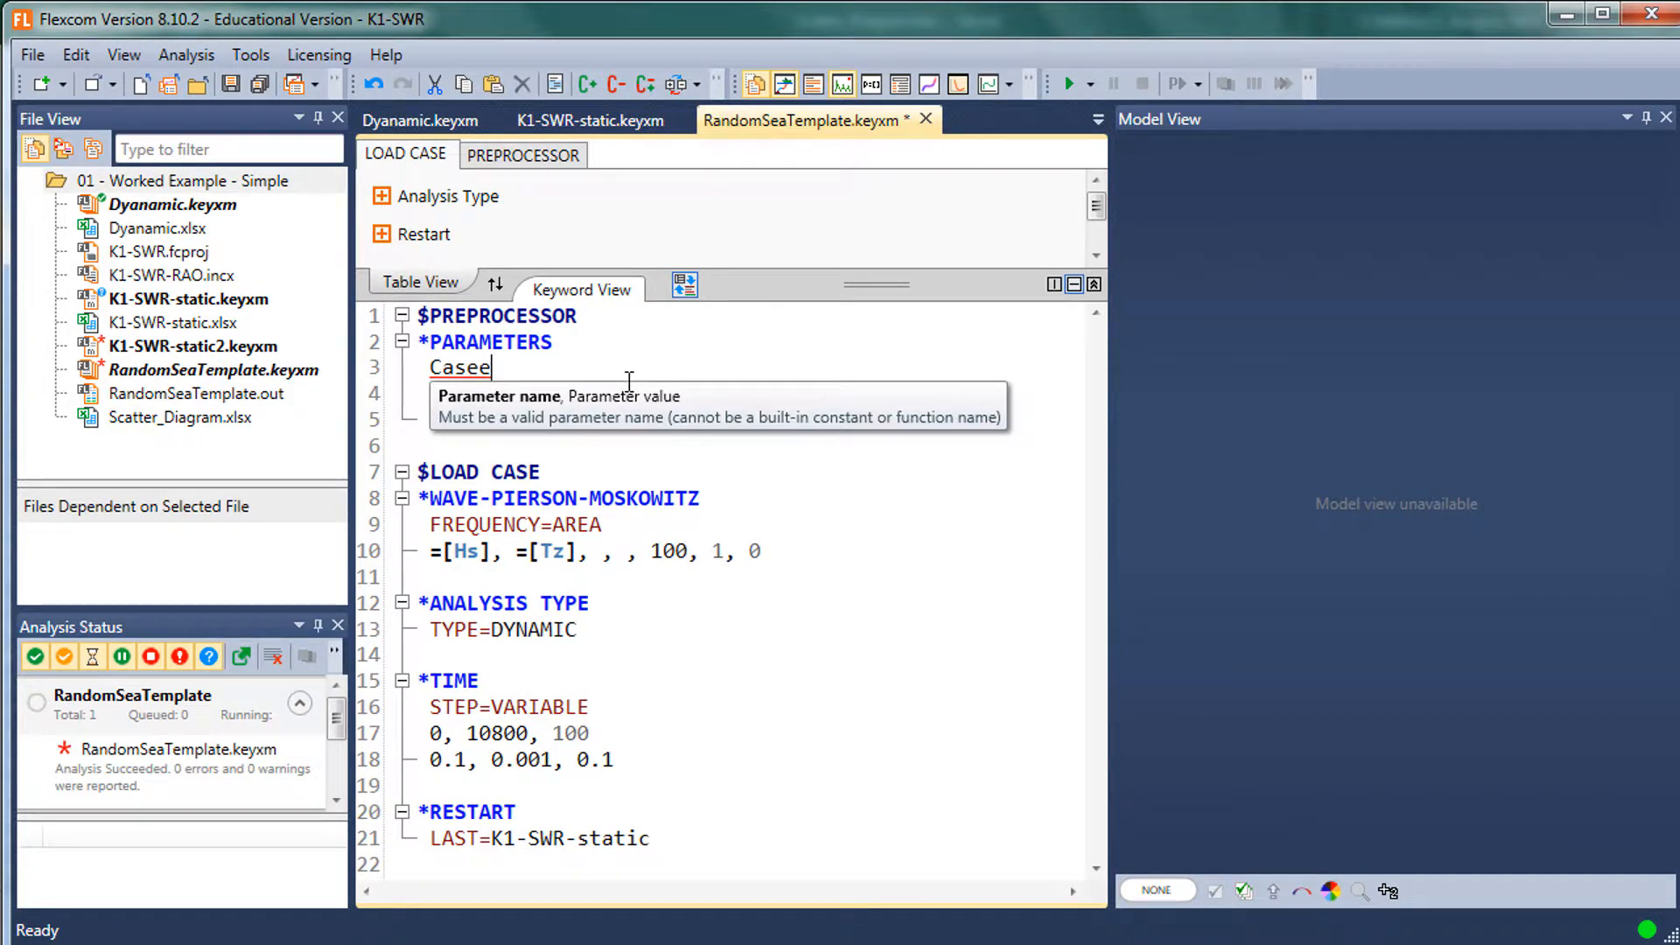
{"action": "type", "text": ", 1"}
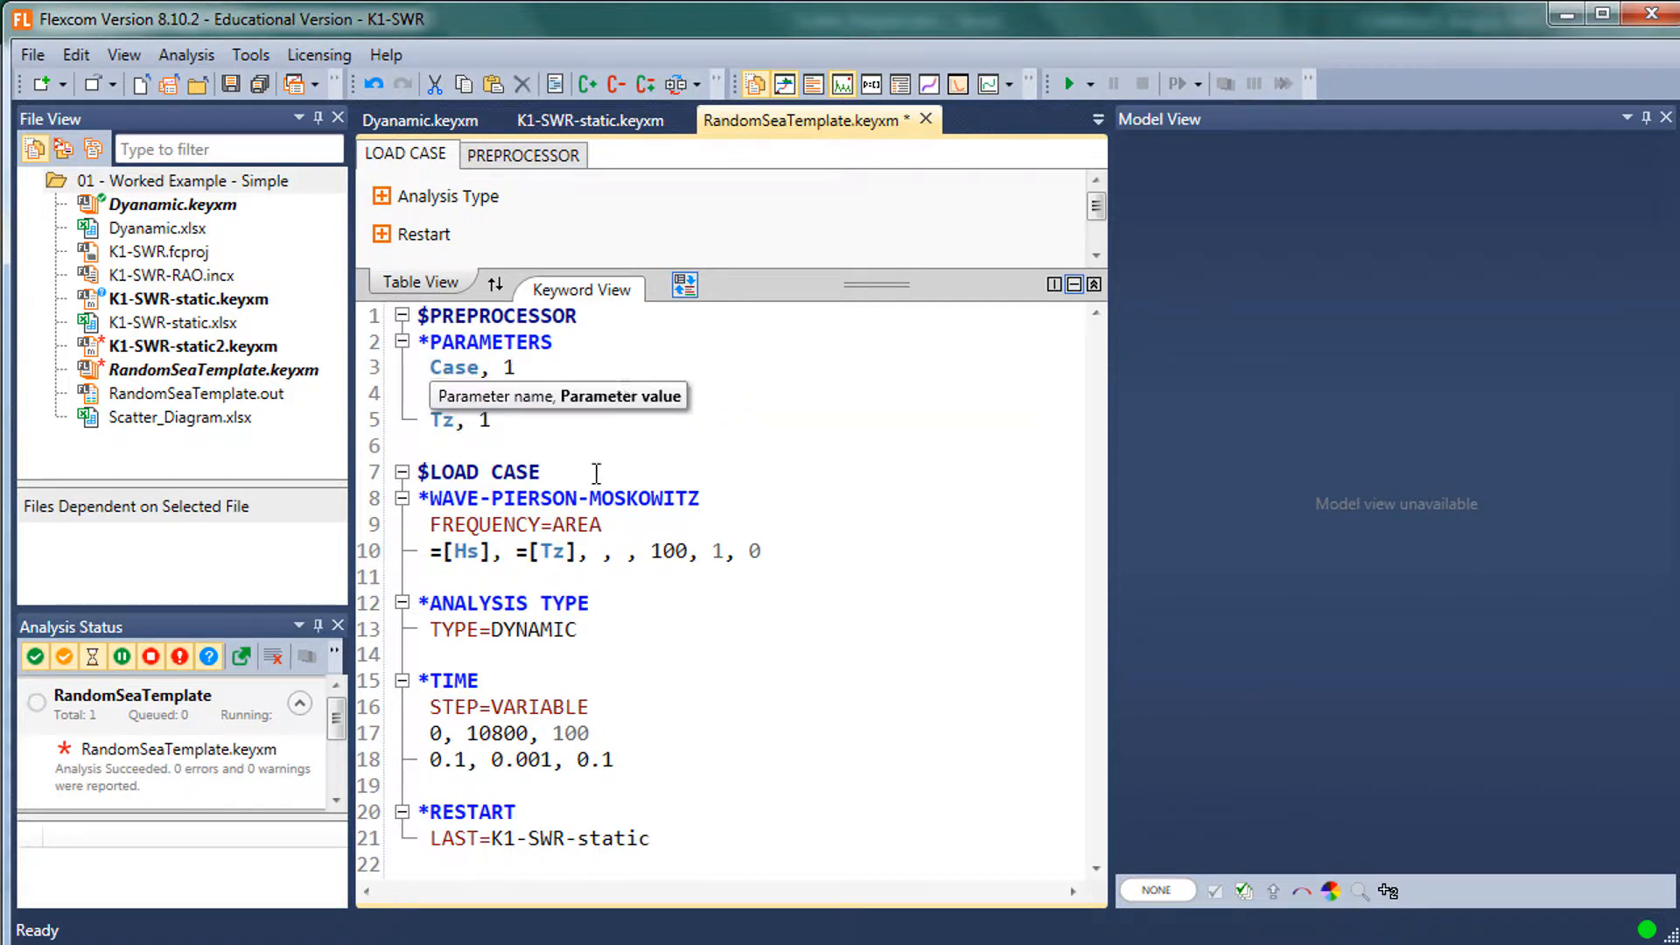
- Below the Tz parameter, leave a blank line and add Case_str with the expression =["Case " + format()]
{"action": "left_click", "coordinate": [670, 433]}
{"action": "key", "text": "Return"}
{"action": "key", "text": "Return"}
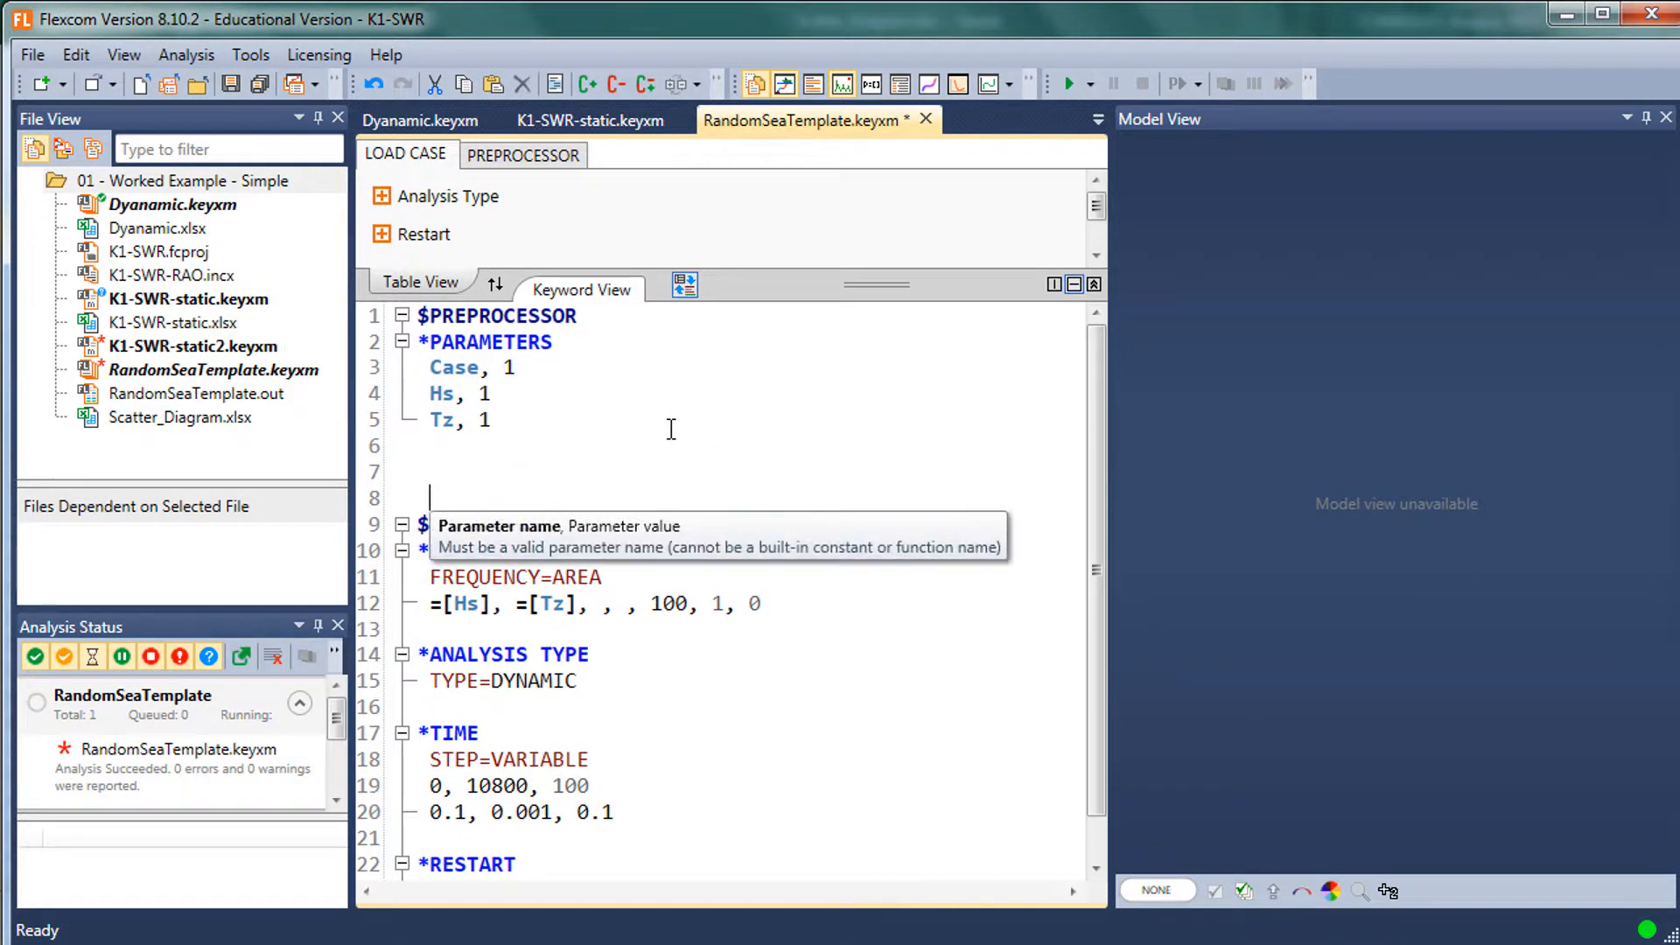
{"action": "key", "text": "Up"}
{"action": "key", "text": "Up"}
{"action": "key", "text": "Return"}
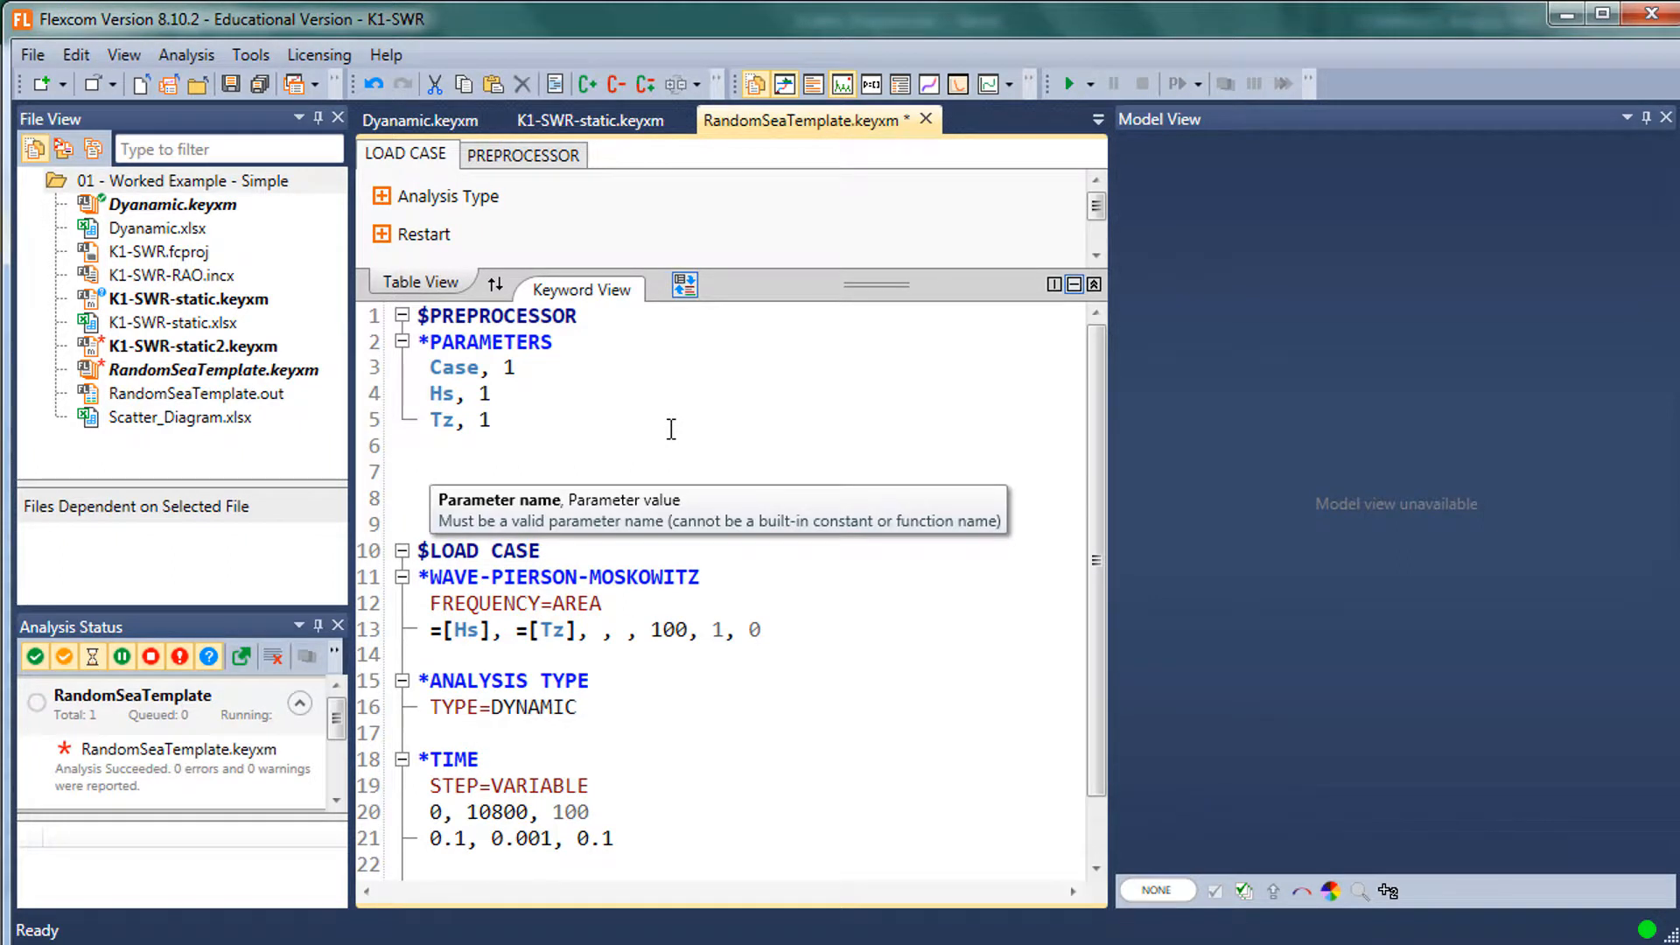
{"action": "type", "text": "Case T"}
{"action": "key", "text": "BackSpace"}
{"action": "type", "text": "str"}
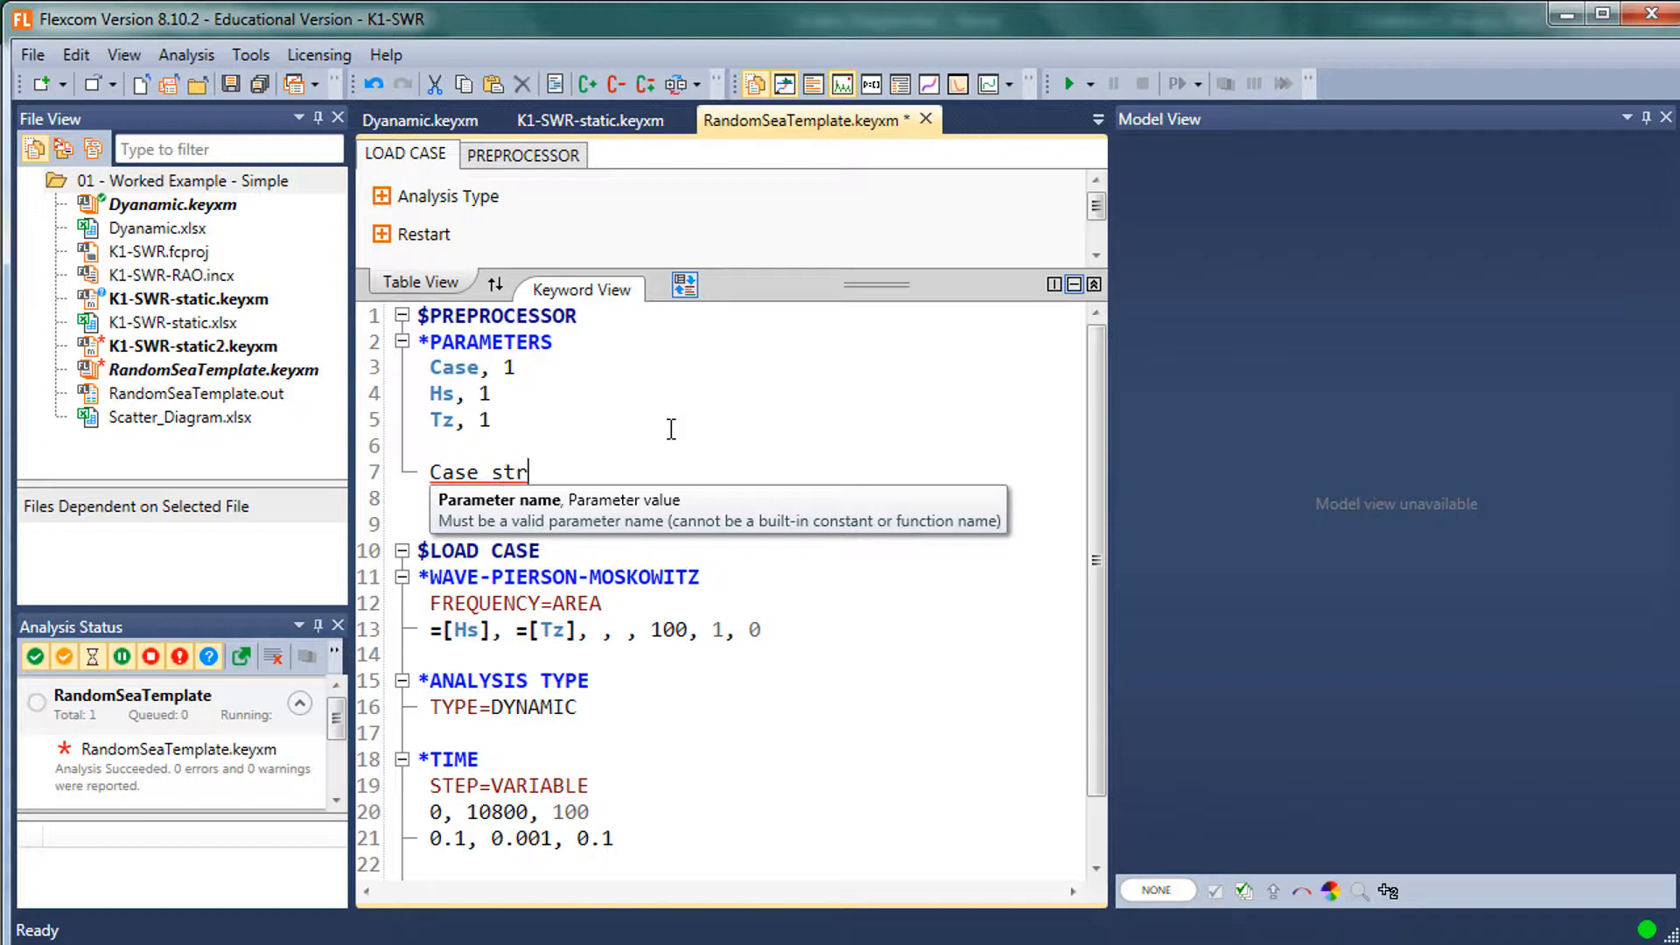
{"action": "type", "text": ", =[]"}
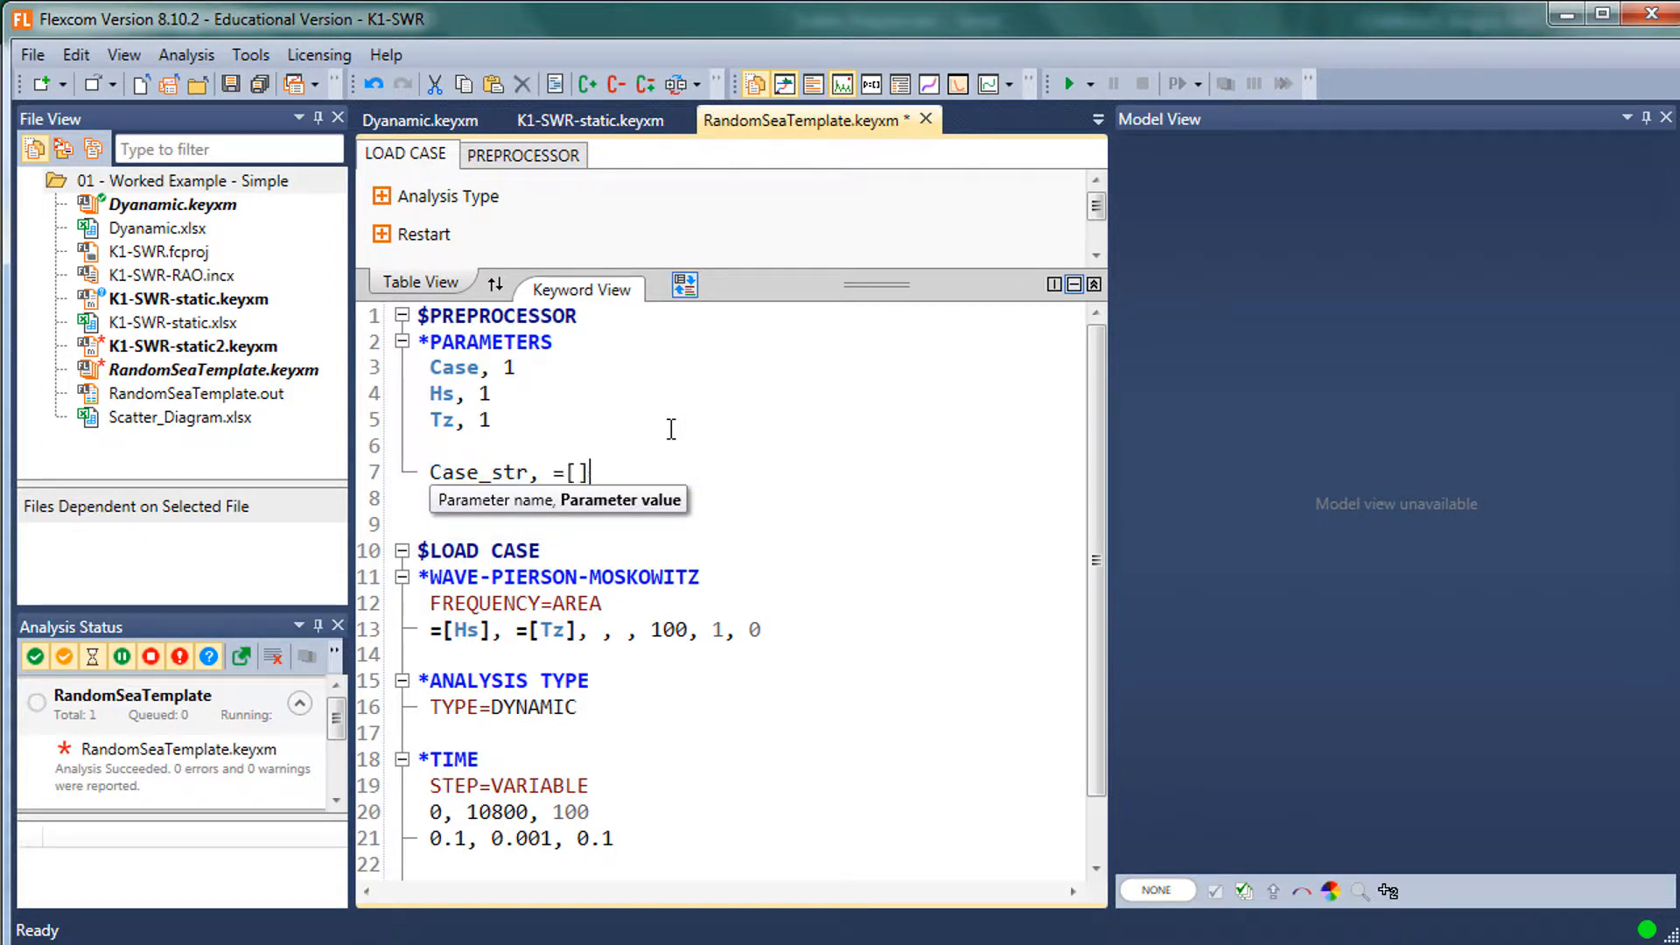
{"action": "key", "text": "Left"}
{"action": "type", "text": "\"Case"}
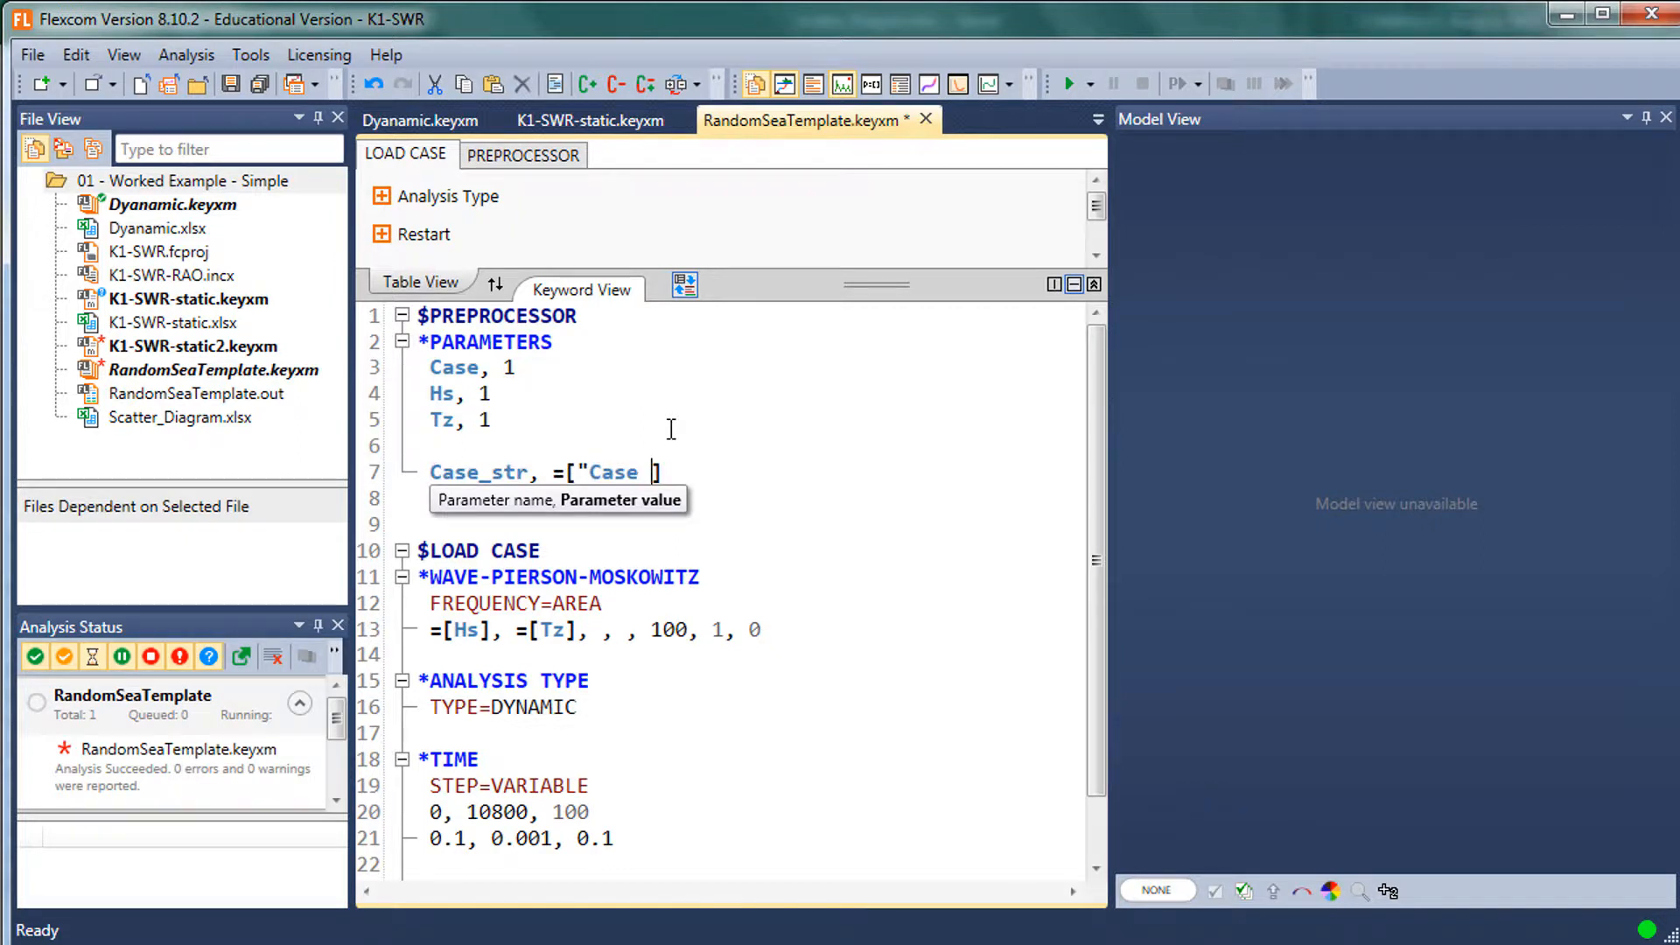
{"action": "type", "text": " \" + format"}
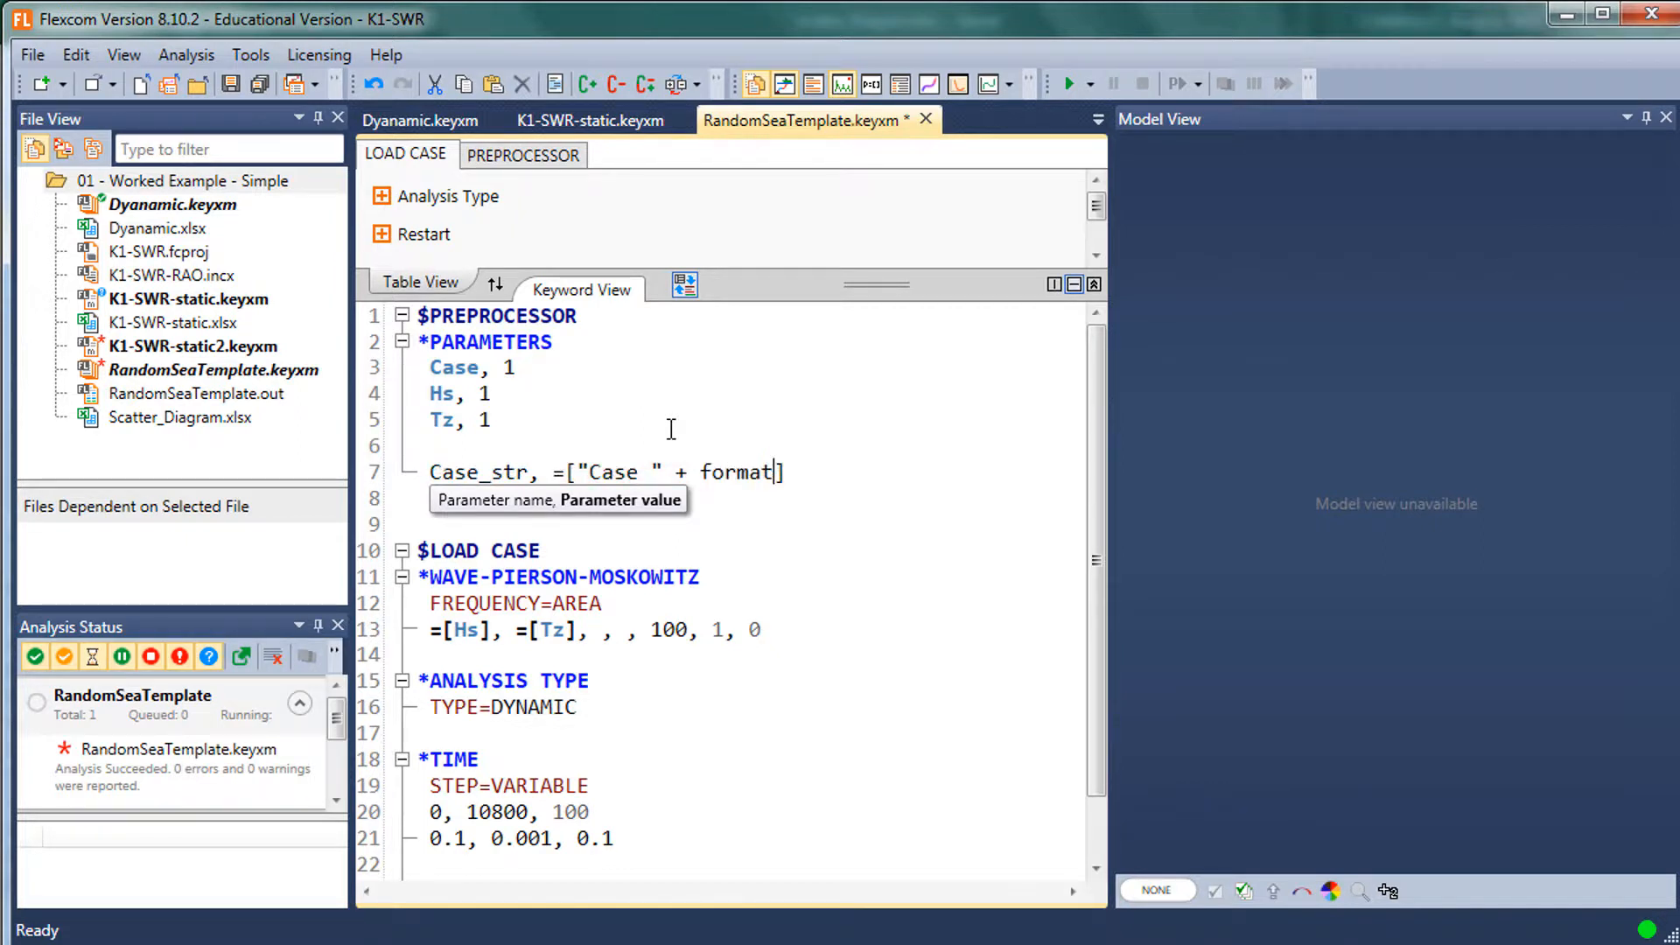
{"action": "type", "text": "()"}
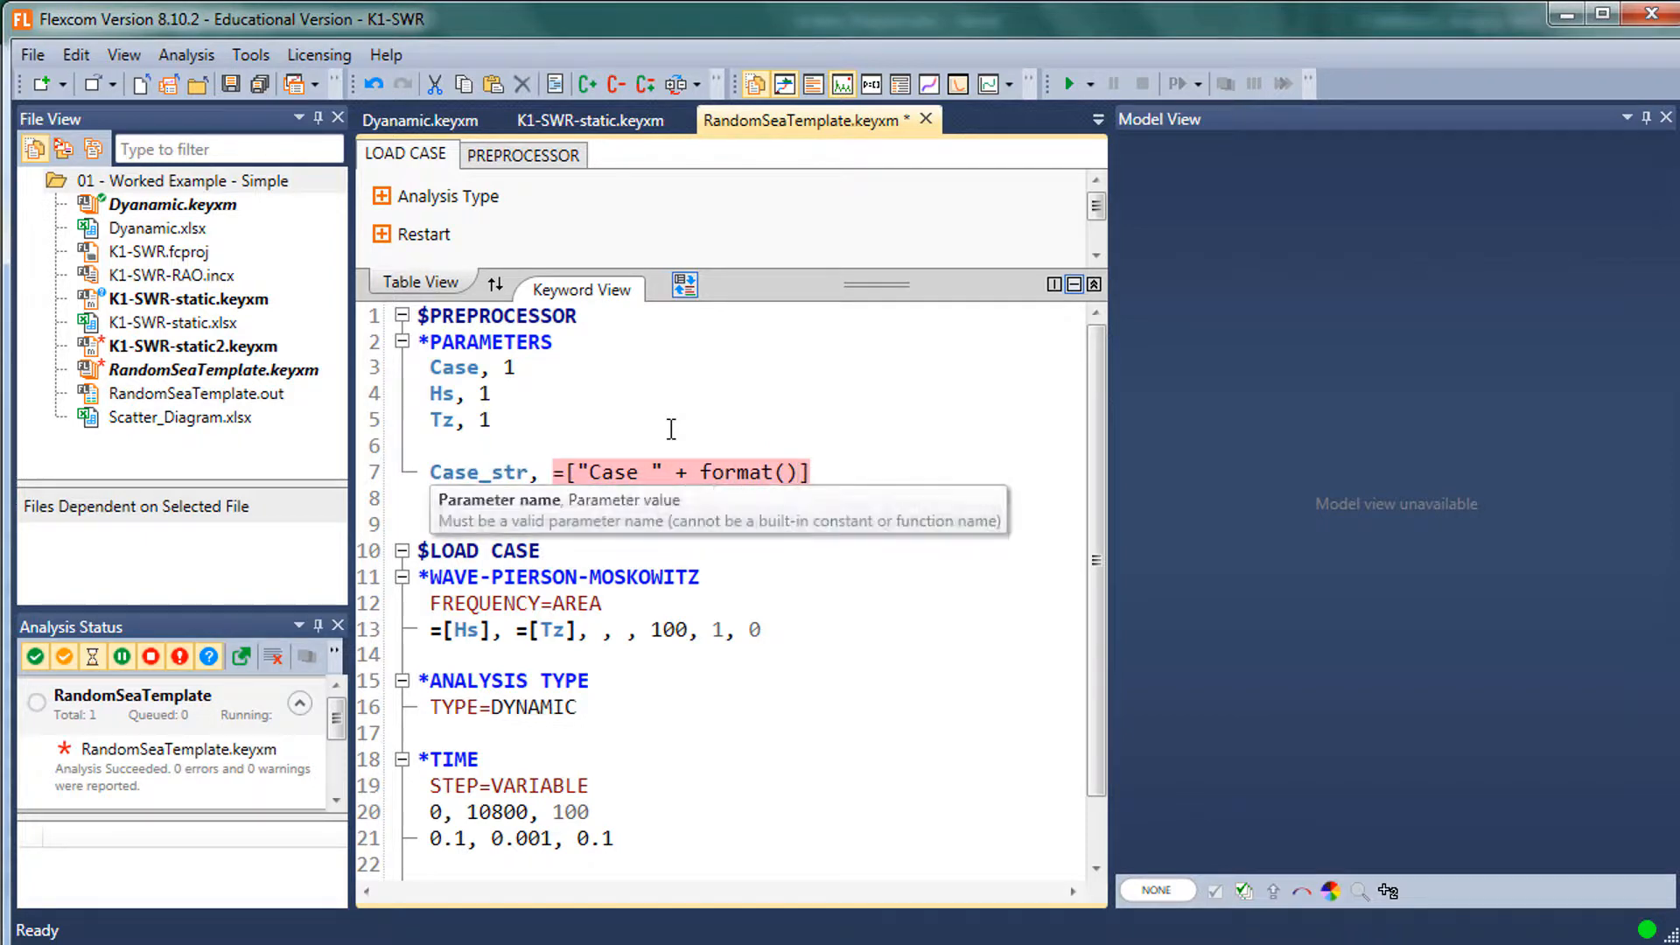
- Complete the Case_str expression by giving its format function the arguments Case and "00"
{"action": "key", "text": "Up"}
{"action": "key", "text": "Up"}
{"action": "key", "text": "Up"}
{"action": "key", "text": "Up"}
{"action": "key", "text": "ctrl+Left"}
{"action": "key", "text": "ctrl+Left"}
{"action": "key", "text": "ctrl+Left"}
{"action": "key", "text": "Down"}
{"action": "key", "text": "Down"}
{"action": "key", "text": "Down"}
{"action": "key", "text": "Down"}
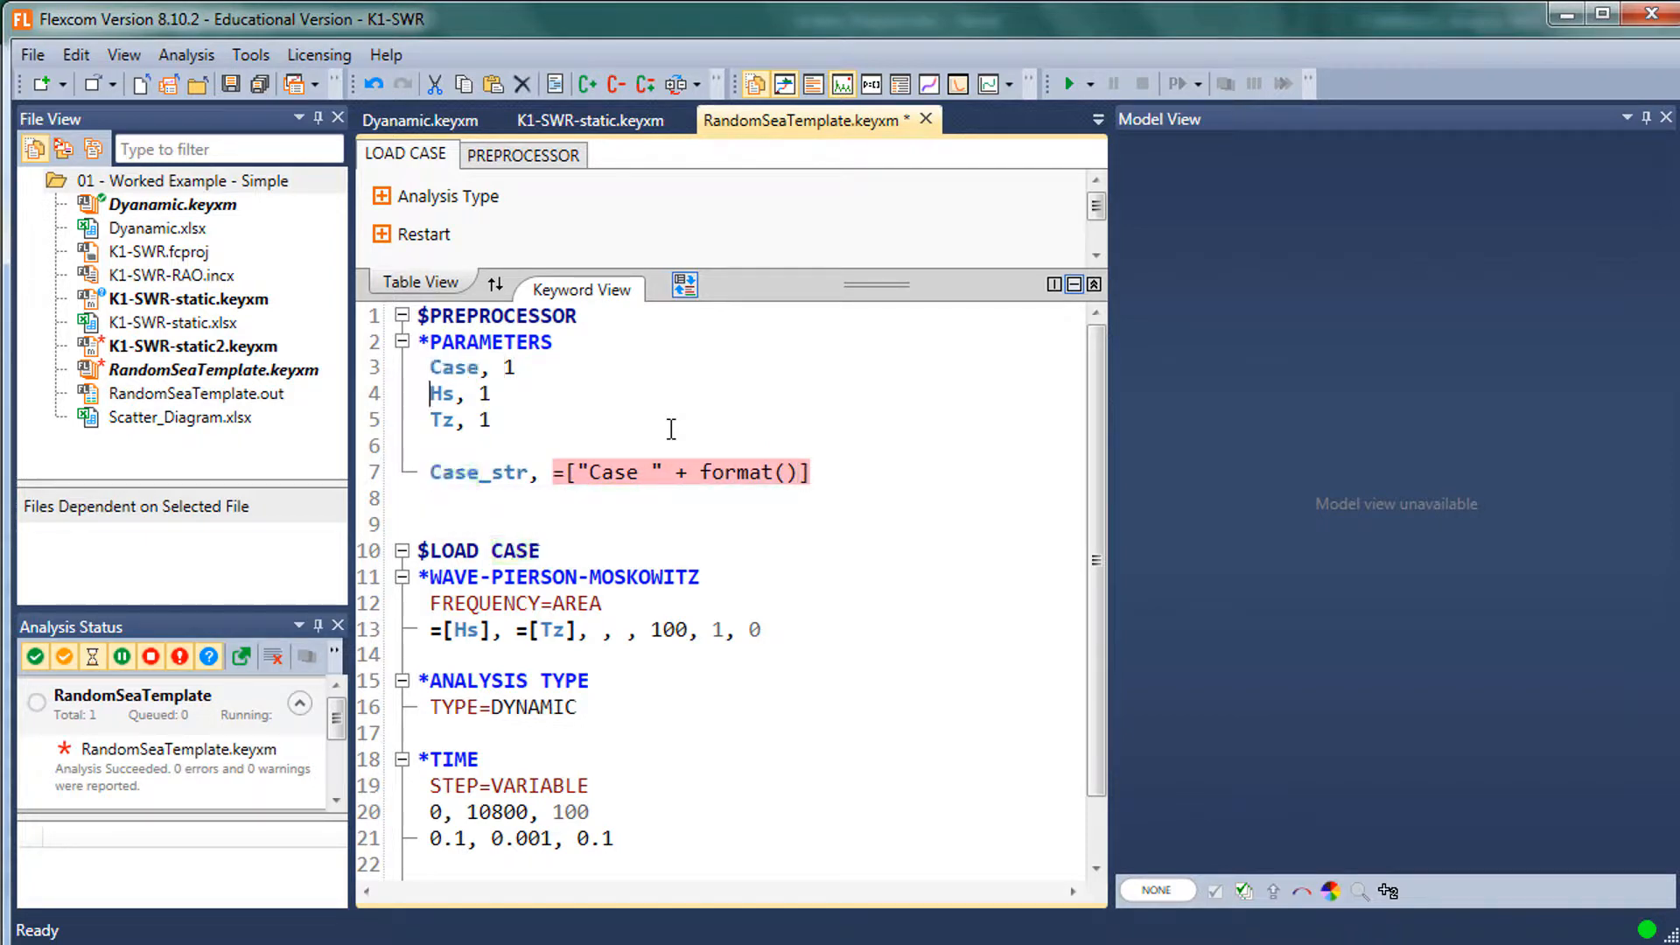
{"action": "key", "text": "End"}
{"action": "key", "text": "Left"}
{"action": "type", "text": "Case"}
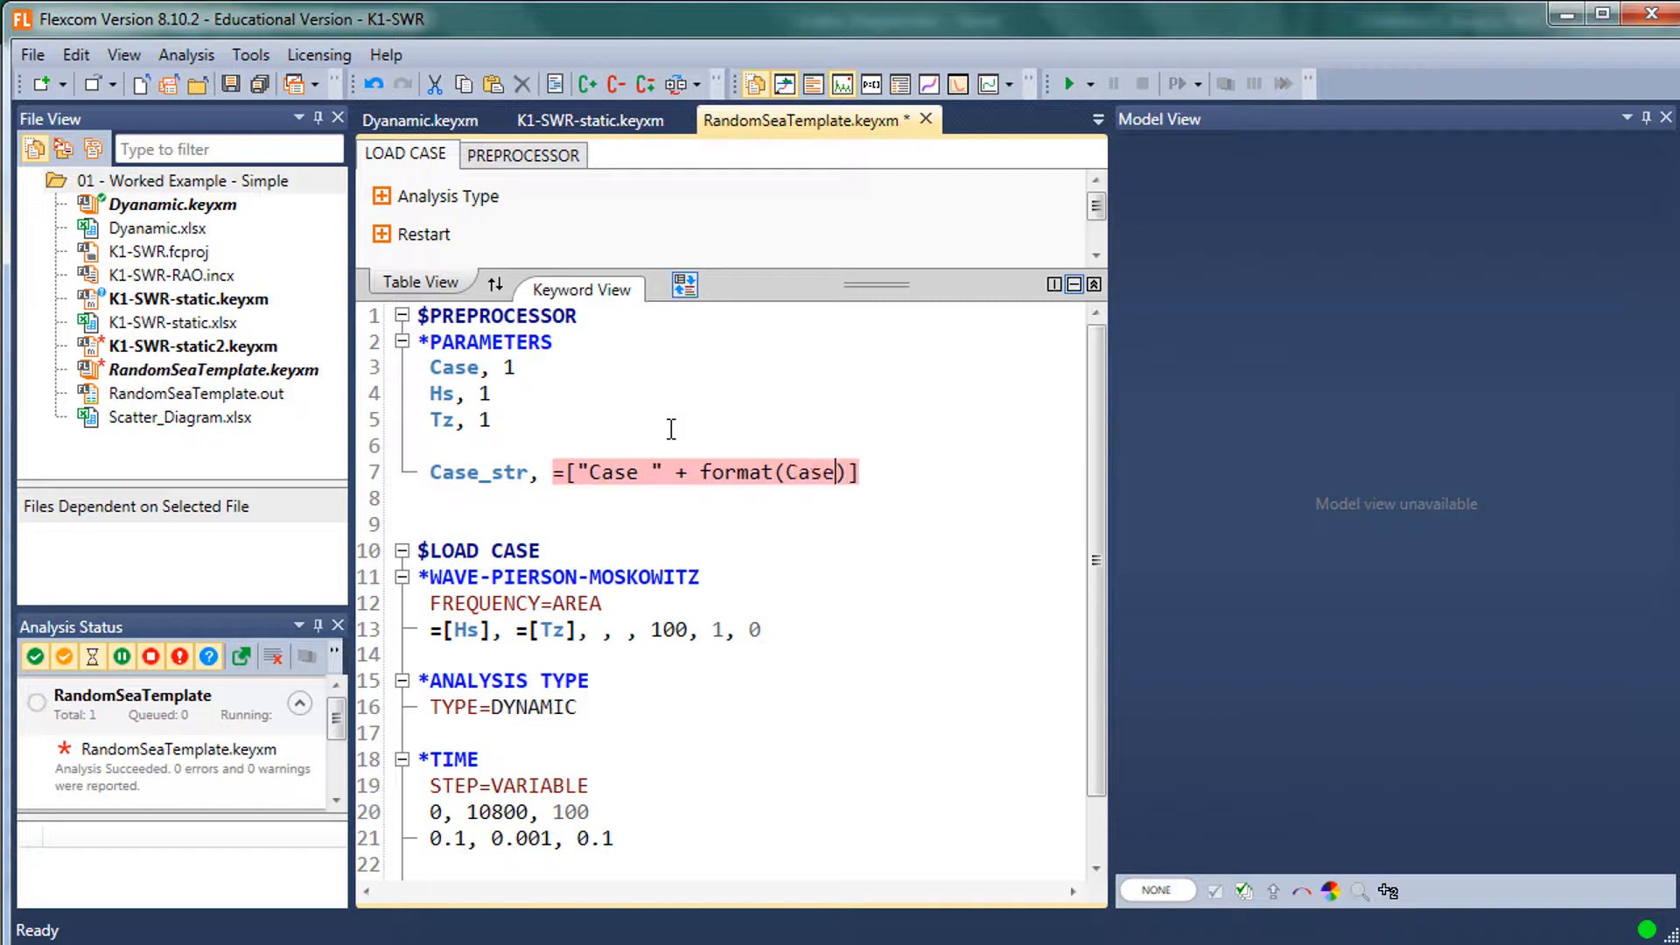
{"action": "type", "text": ", "}
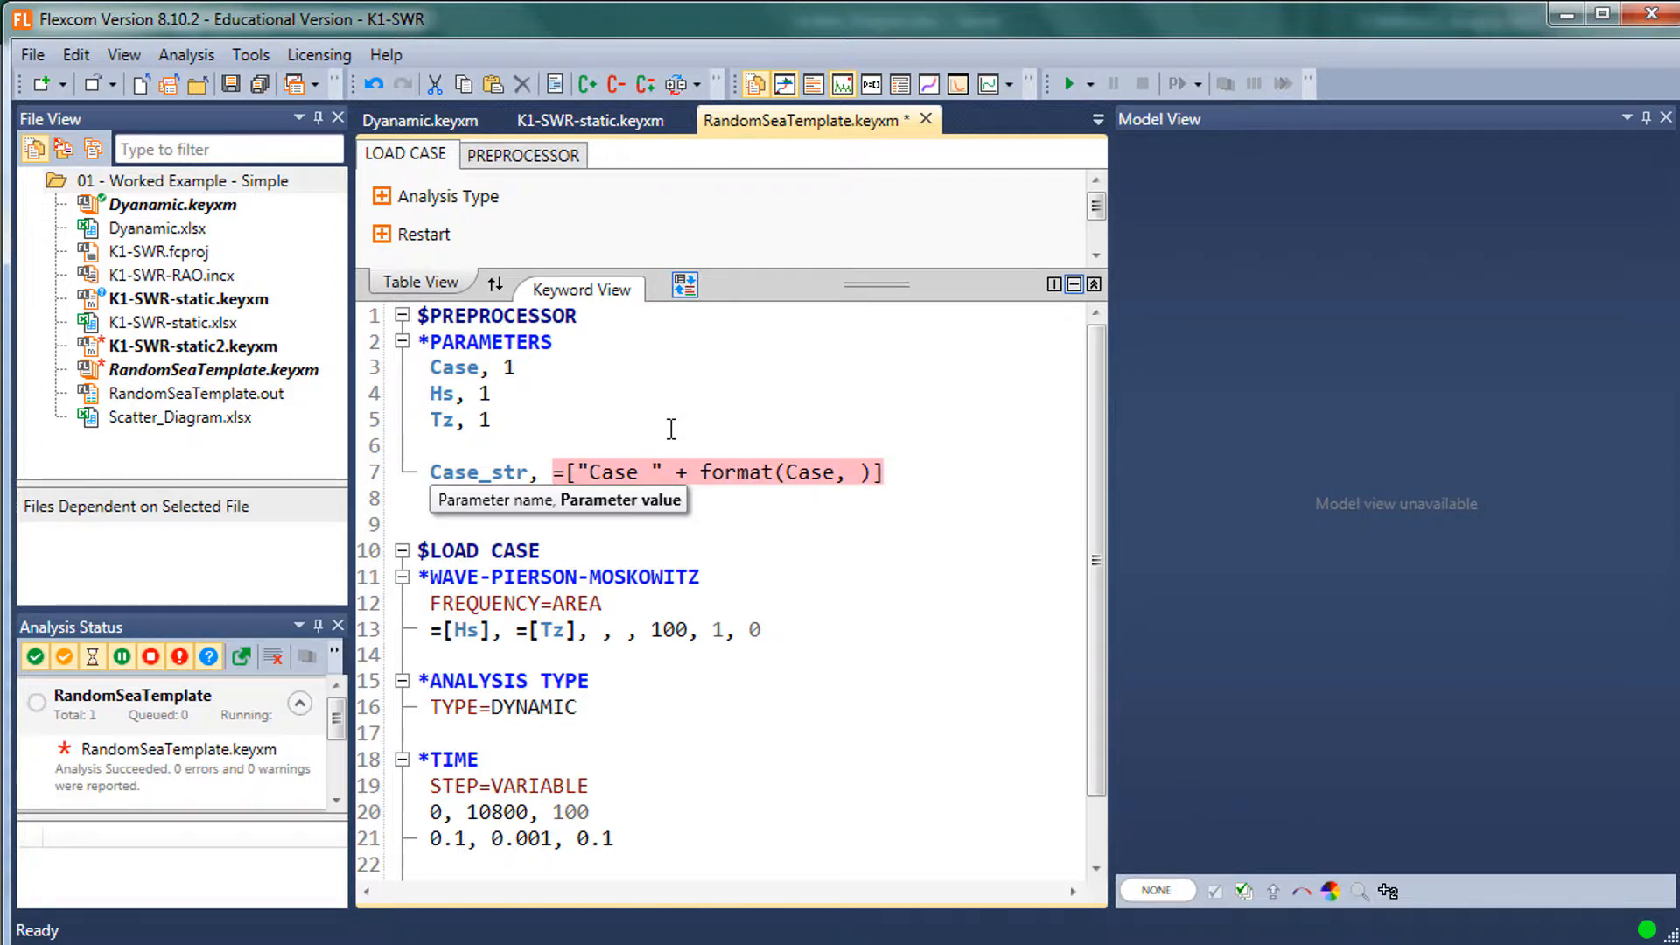
{"action": "type", "text": "\"00\""}
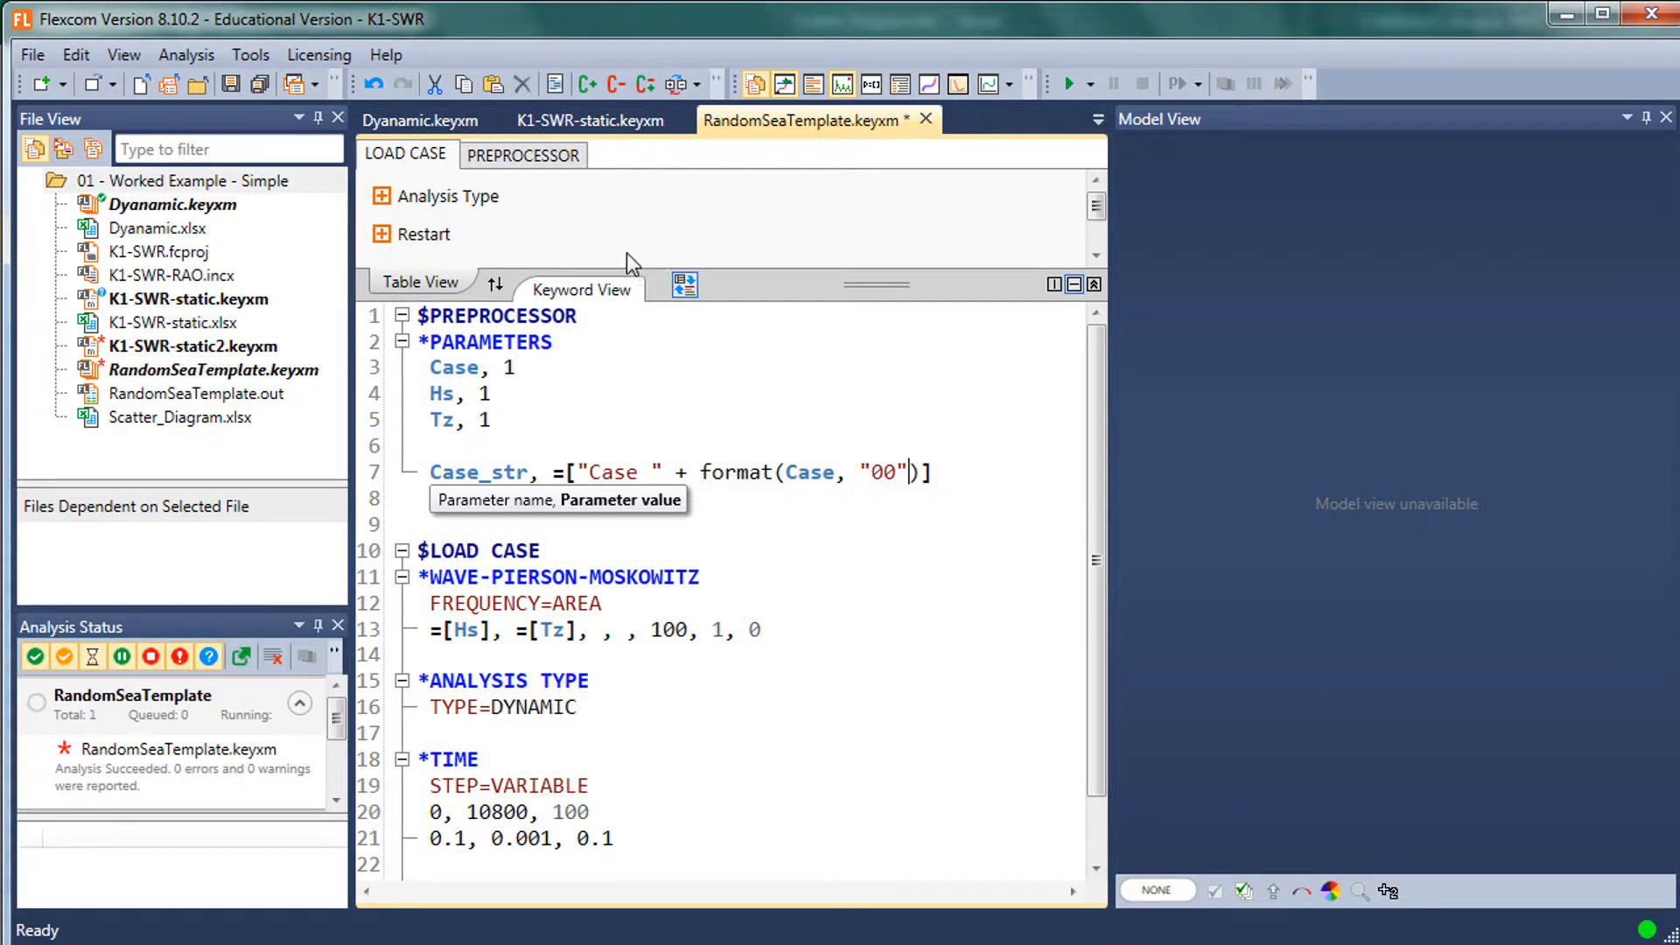
{"action": "key", "text": "Down"}
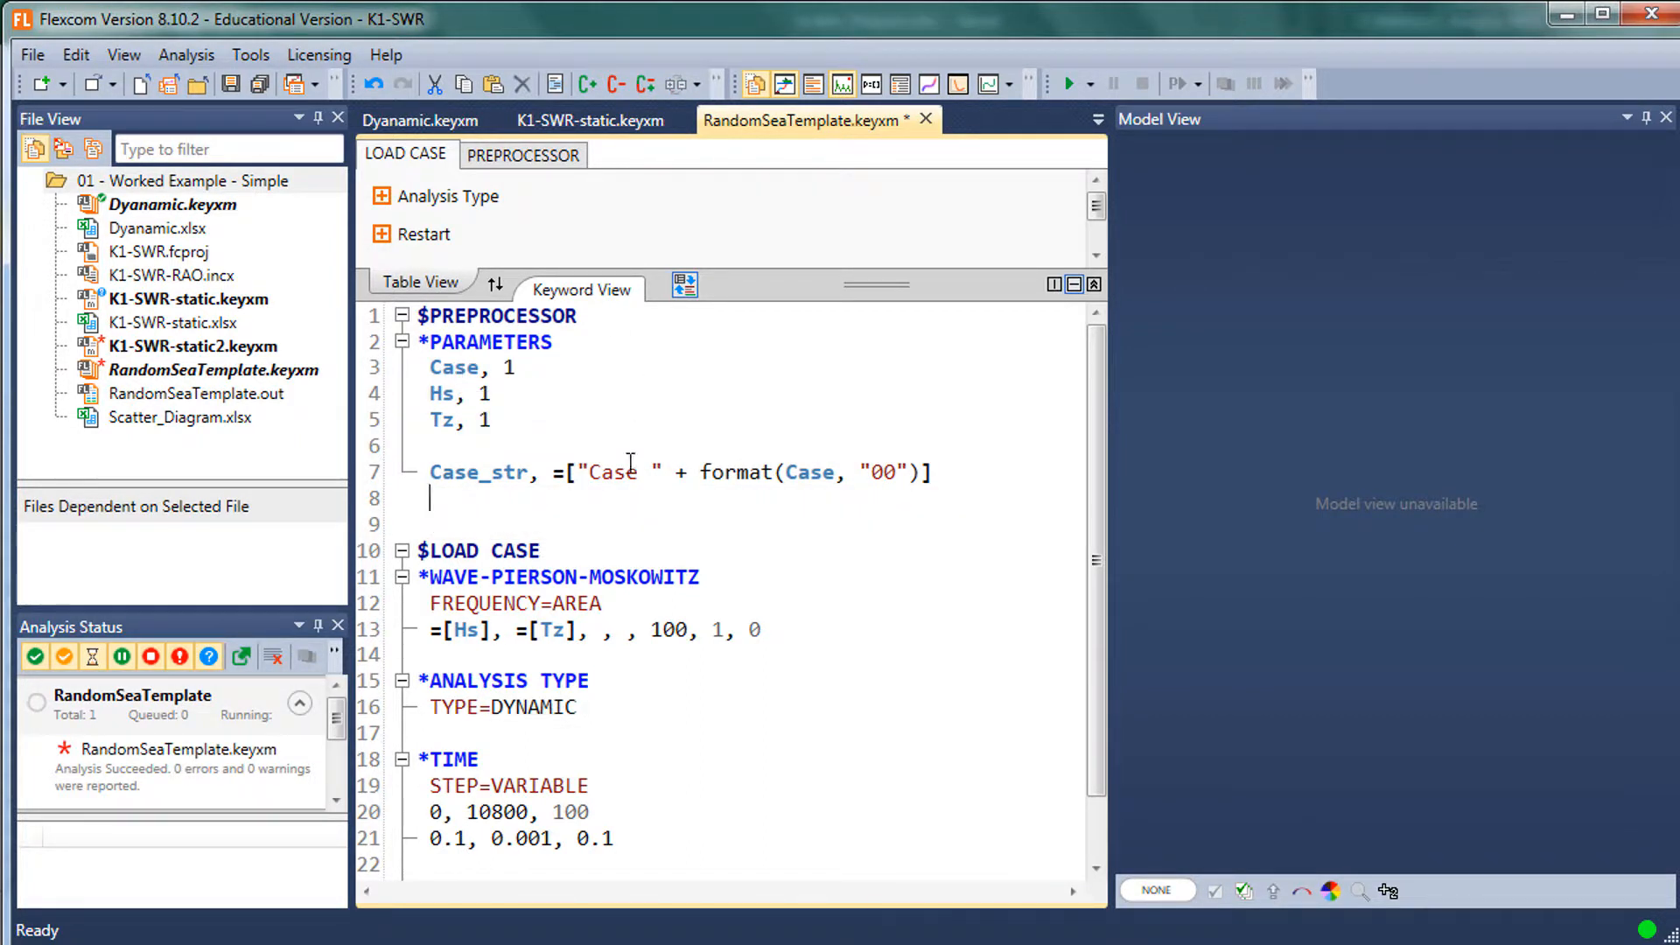
- Add an Hs_str parameter below Case_str and copy the Case_str expression into it as its value
{"action": "mouse_move", "coordinate": [641, 472]}
{"action": "key", "text": "Return"}
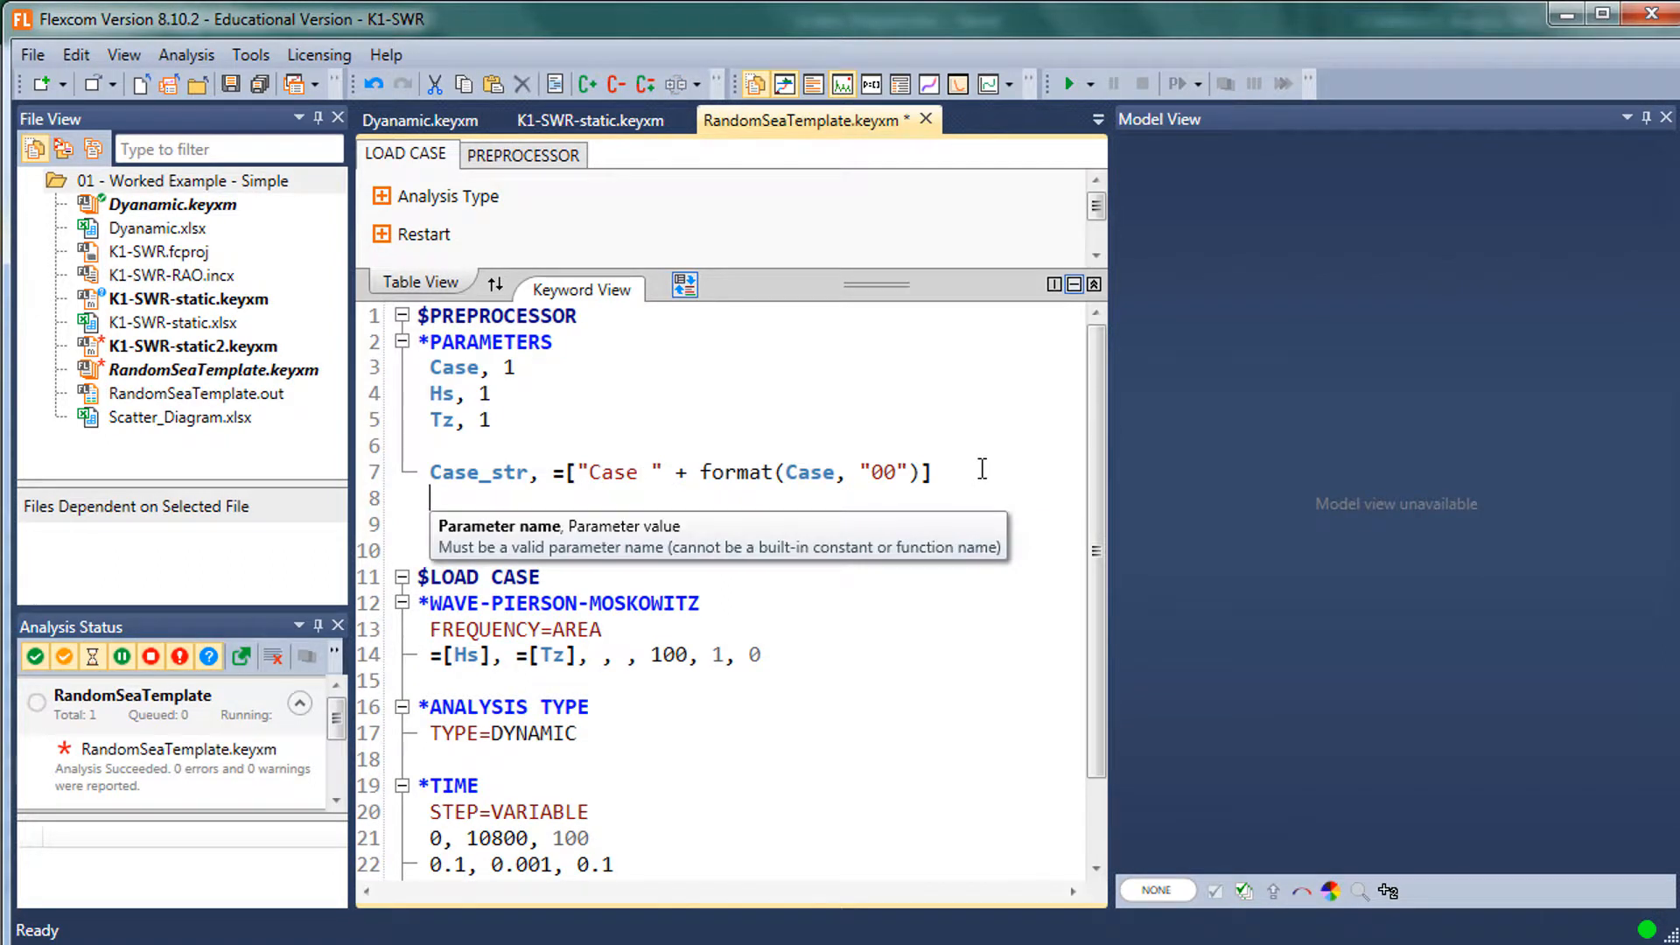
{"action": "type", "text": "Hs_Str"}
{"action": "key", "text": "BackSpace"}
{"action": "key", "text": "BackSpace"}
{"action": "key", "text": "BackSpace"}
{"action": "type", "text": "str,"}
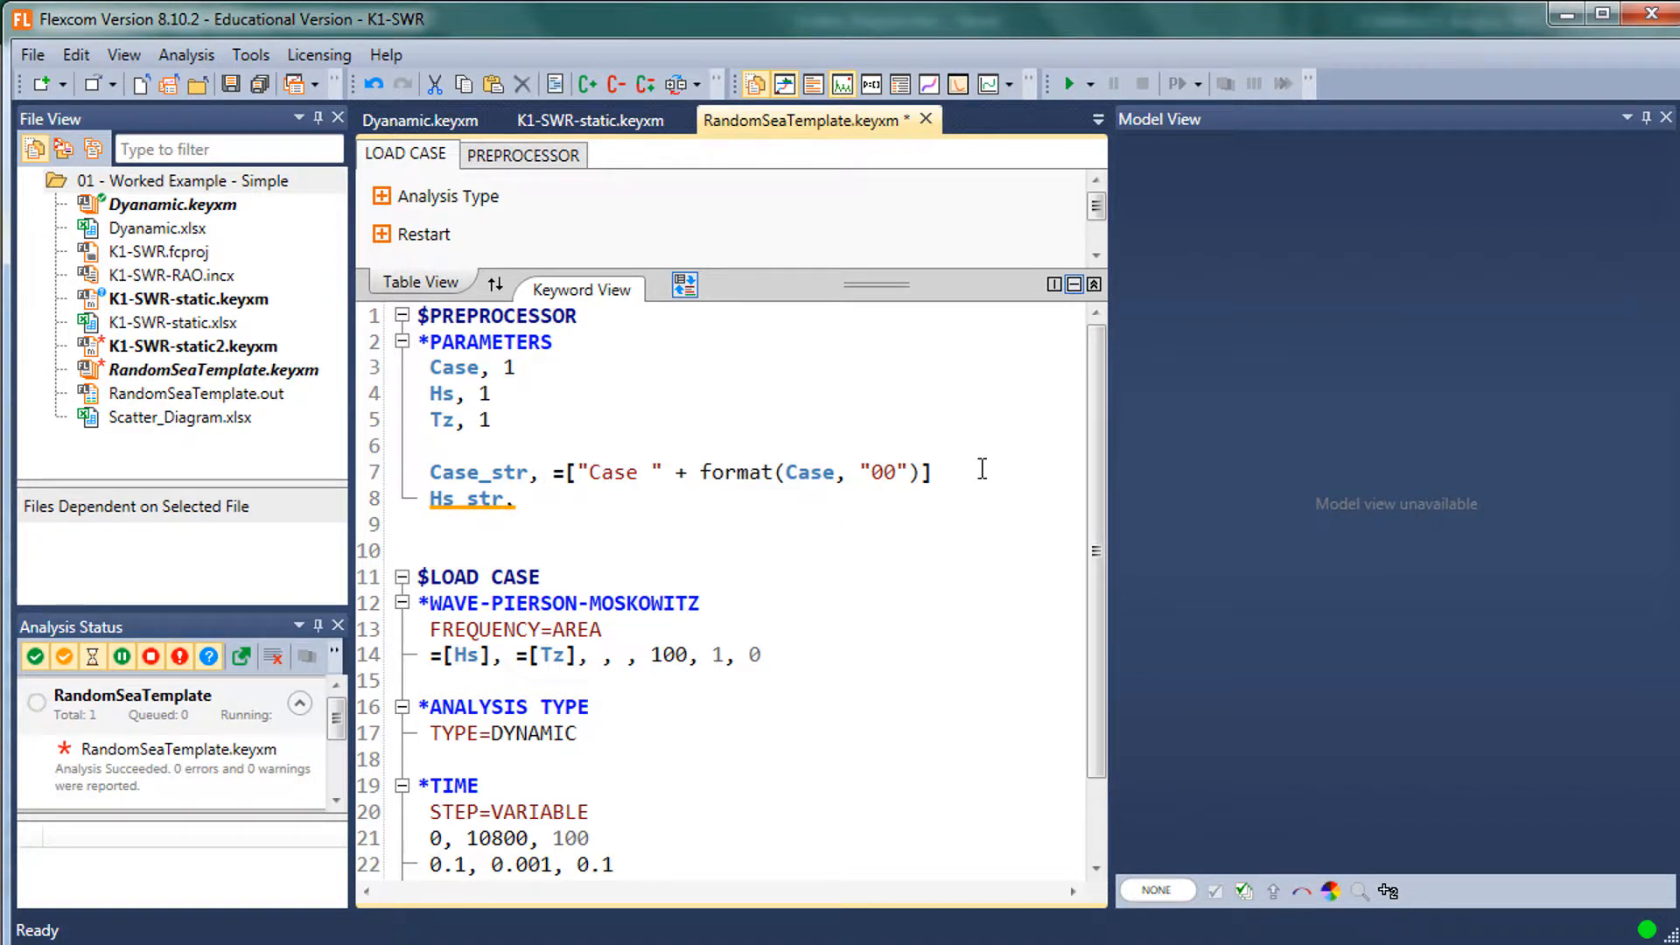
{"action": "left_click_drag", "start_coordinate": [552, 473], "coordinate": [983, 470]}
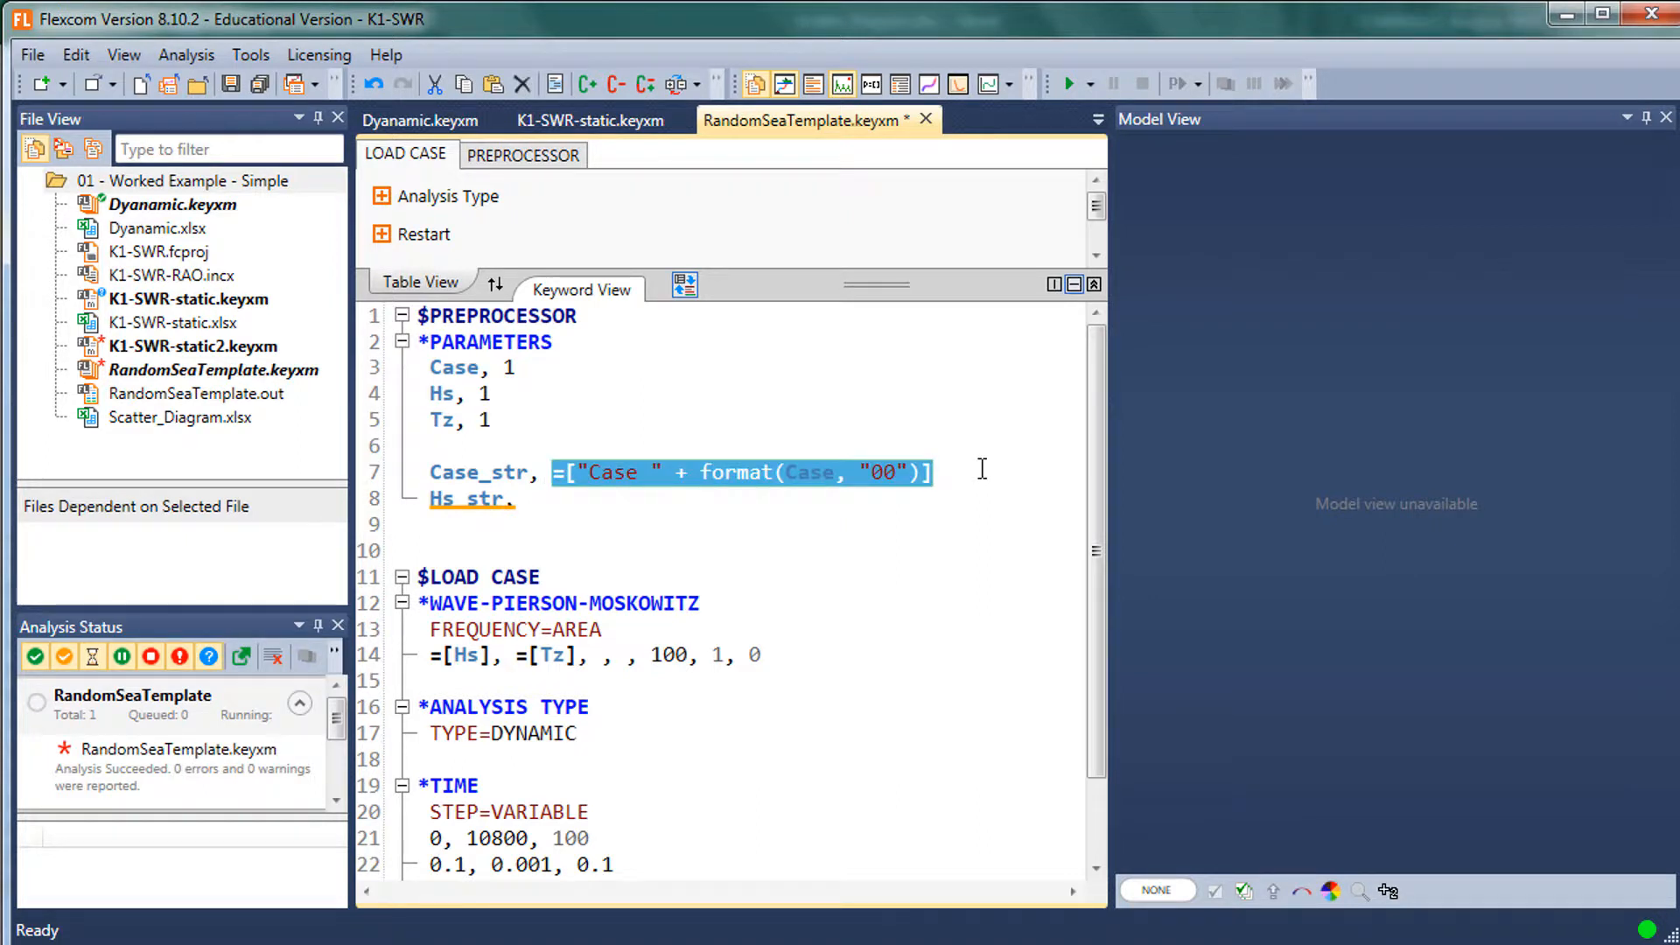
{"action": "key", "text": "ctrl+c"}
{"action": "key", "text": "Down"}
{"action": "key", "text": "ctrl+v"}
- Change the quoted text in the Hs_str expression to "Hs "
{"action": "key", "text": "ctrl+Left"}
{"action": "key", "text": "ctrl+Left"}
{"action": "key", "text": "ctrl+Left"}
{"action": "key", "text": "ctrl+Left"}
{"action": "key", "text": "ctrl+Left"}
{"action": "key", "text": "ctrl+Left"}
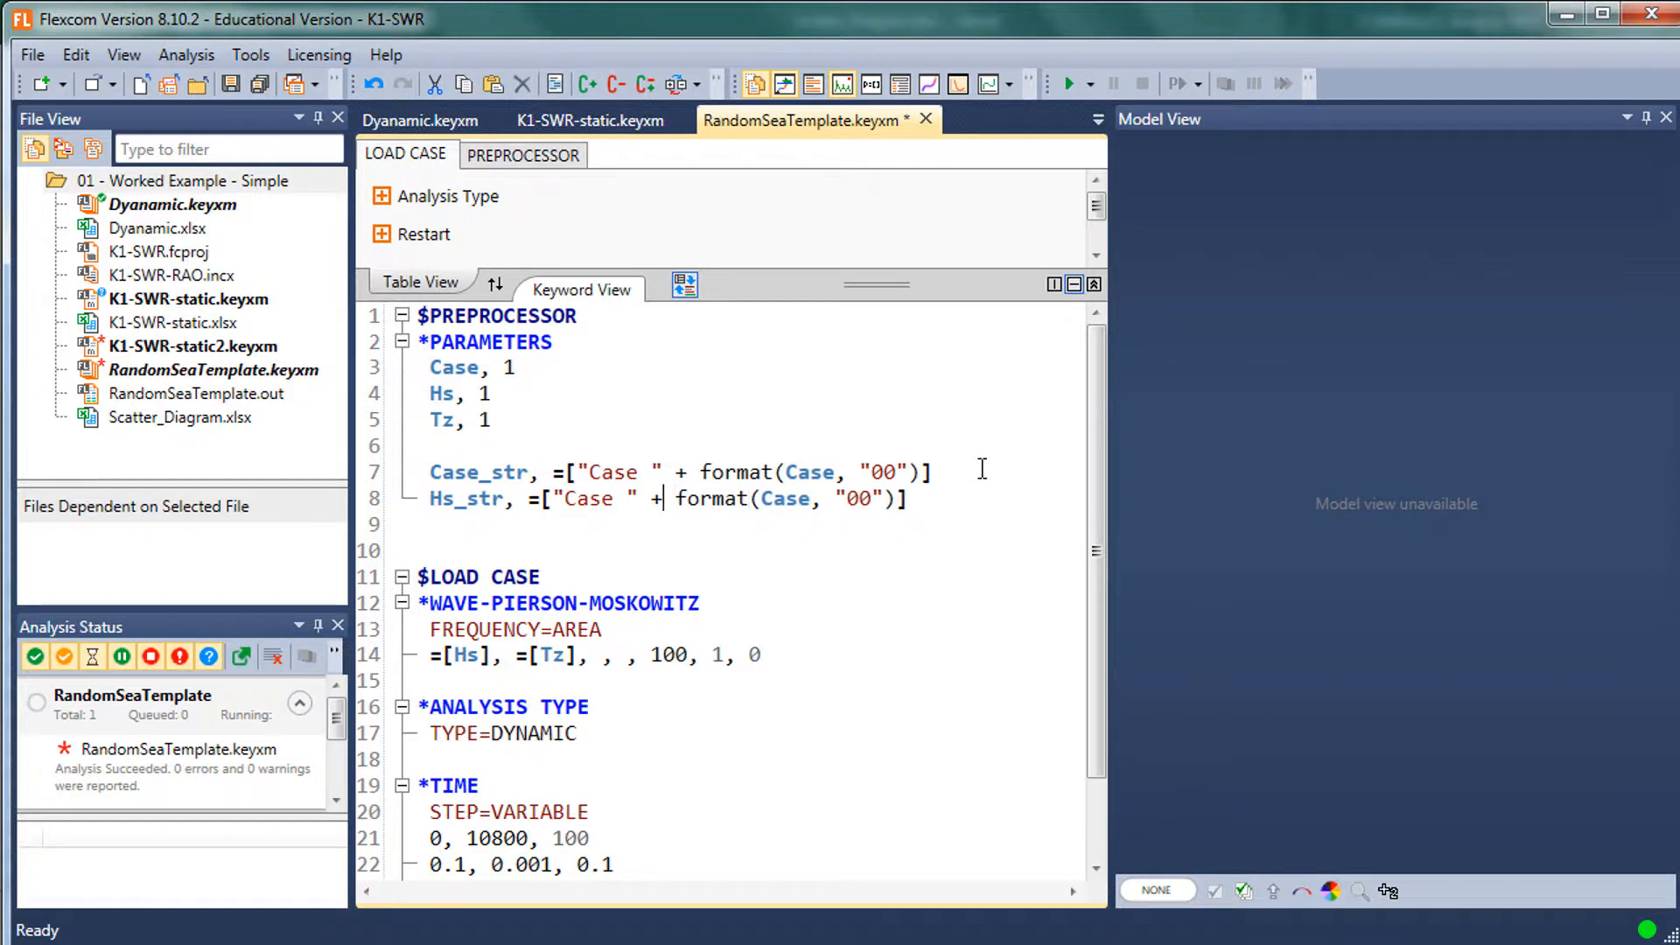
{"action": "key", "text": "Left"}
{"action": "key", "text": "Left"}
{"action": "key", "text": "Left"}
{"action": "key", "text": "Left"}
{"action": "key", "text": "ctrl+shift+Left"}
{"action": "type", "text": "H"}
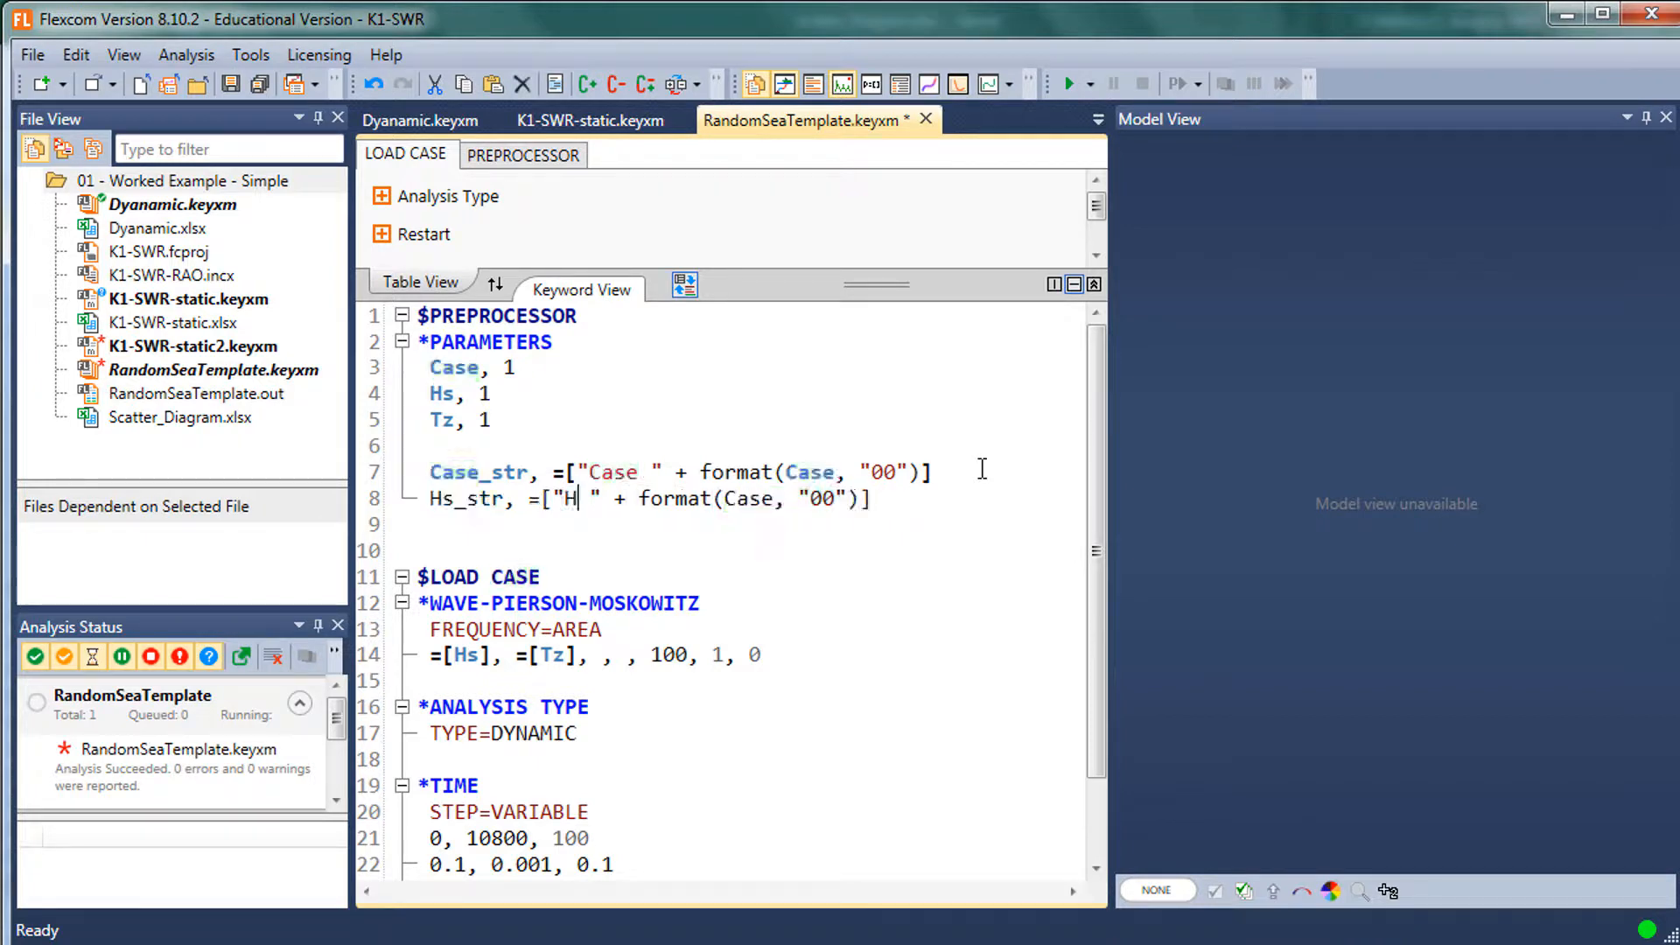
{"action": "type", "text": "s"}
- Set the format function arguments in the Hs_str expression to Hs and "00.0"
{"action": "key", "text": "ctrl+Right"}
{"action": "key", "text": "ctrl+Right"}
{"action": "key", "text": "ctrl+Right"}
{"action": "key", "text": "ctrl+Right"}
{"action": "key", "text": "ctrl+Right"}
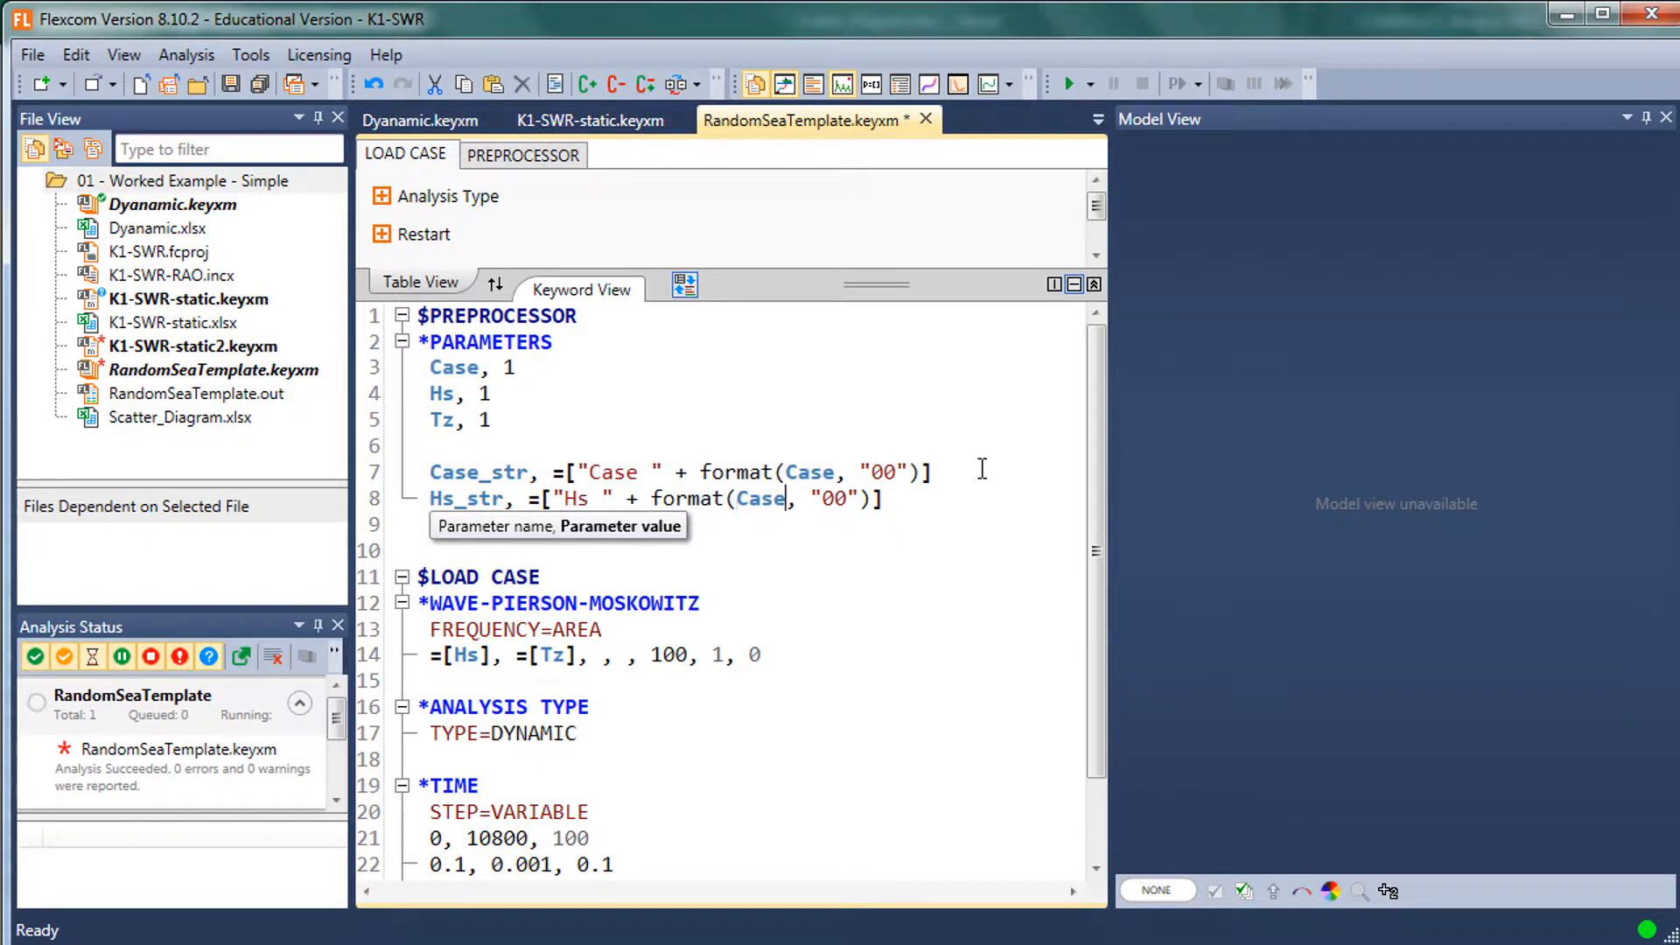
{"action": "key", "text": "Left"}
{"action": "key", "text": "Left"}
{"action": "key", "text": "Left"}
{"action": "key", "text": "ctrl+shift+Left"}
{"action": "type", "text": "Hs"}
{"action": "key", "text": "Right"}
{"action": "key", "text": "Right"}
{"action": "key", "text": "Right"}
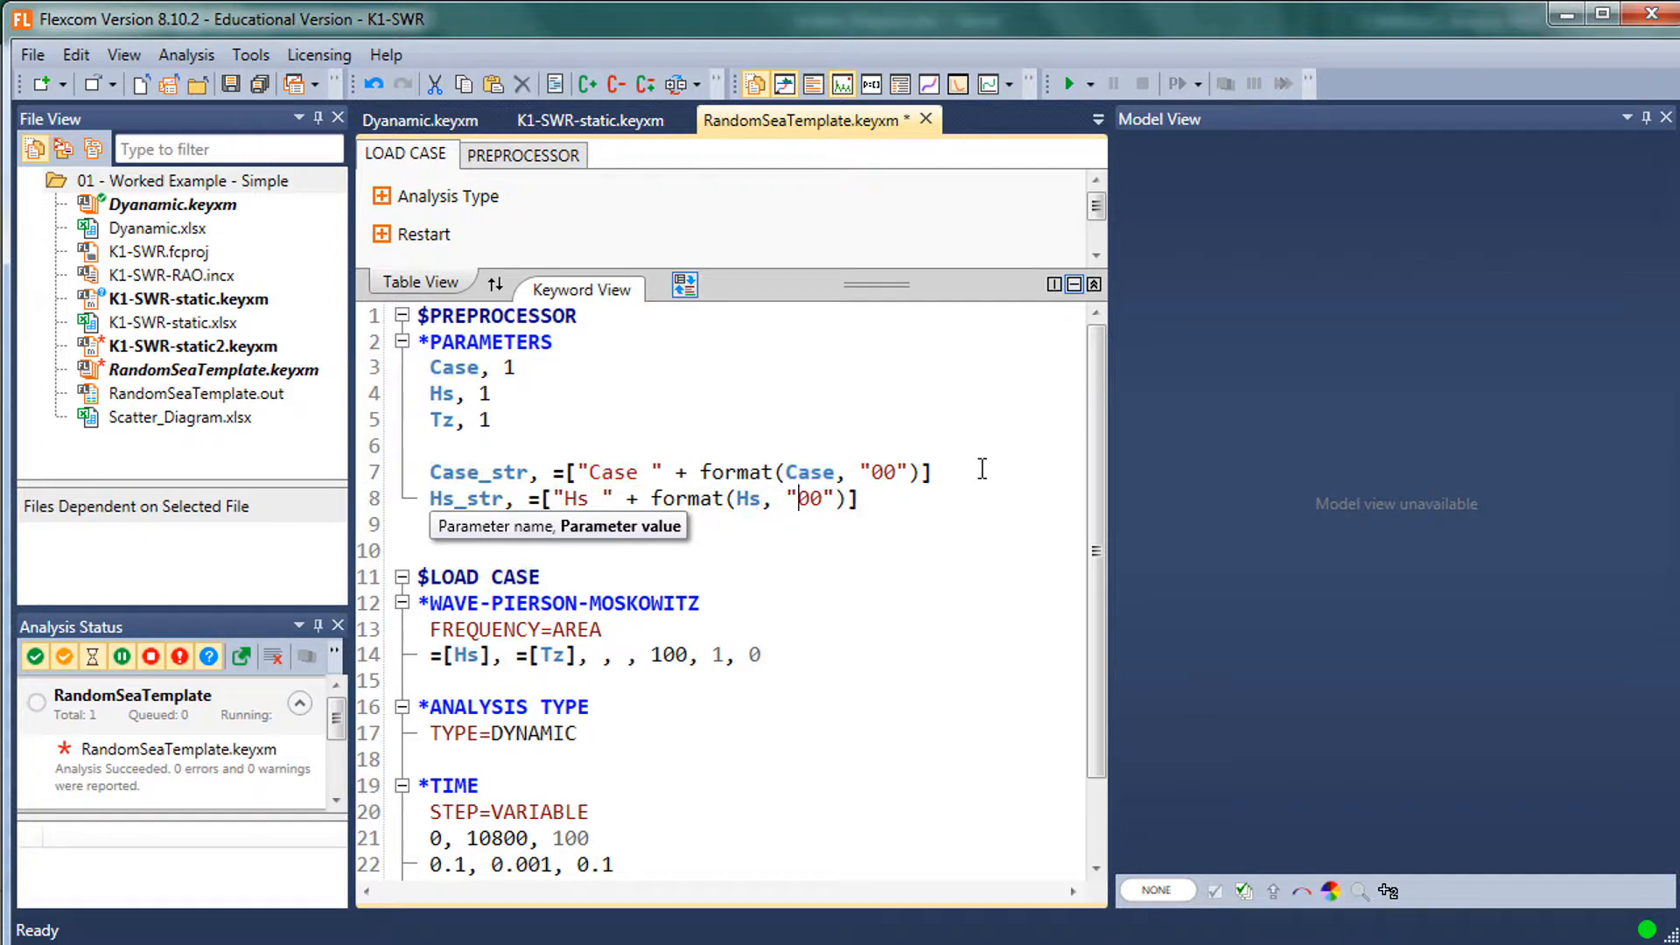
{"action": "key", "text": "ctrl+shift+Right"}
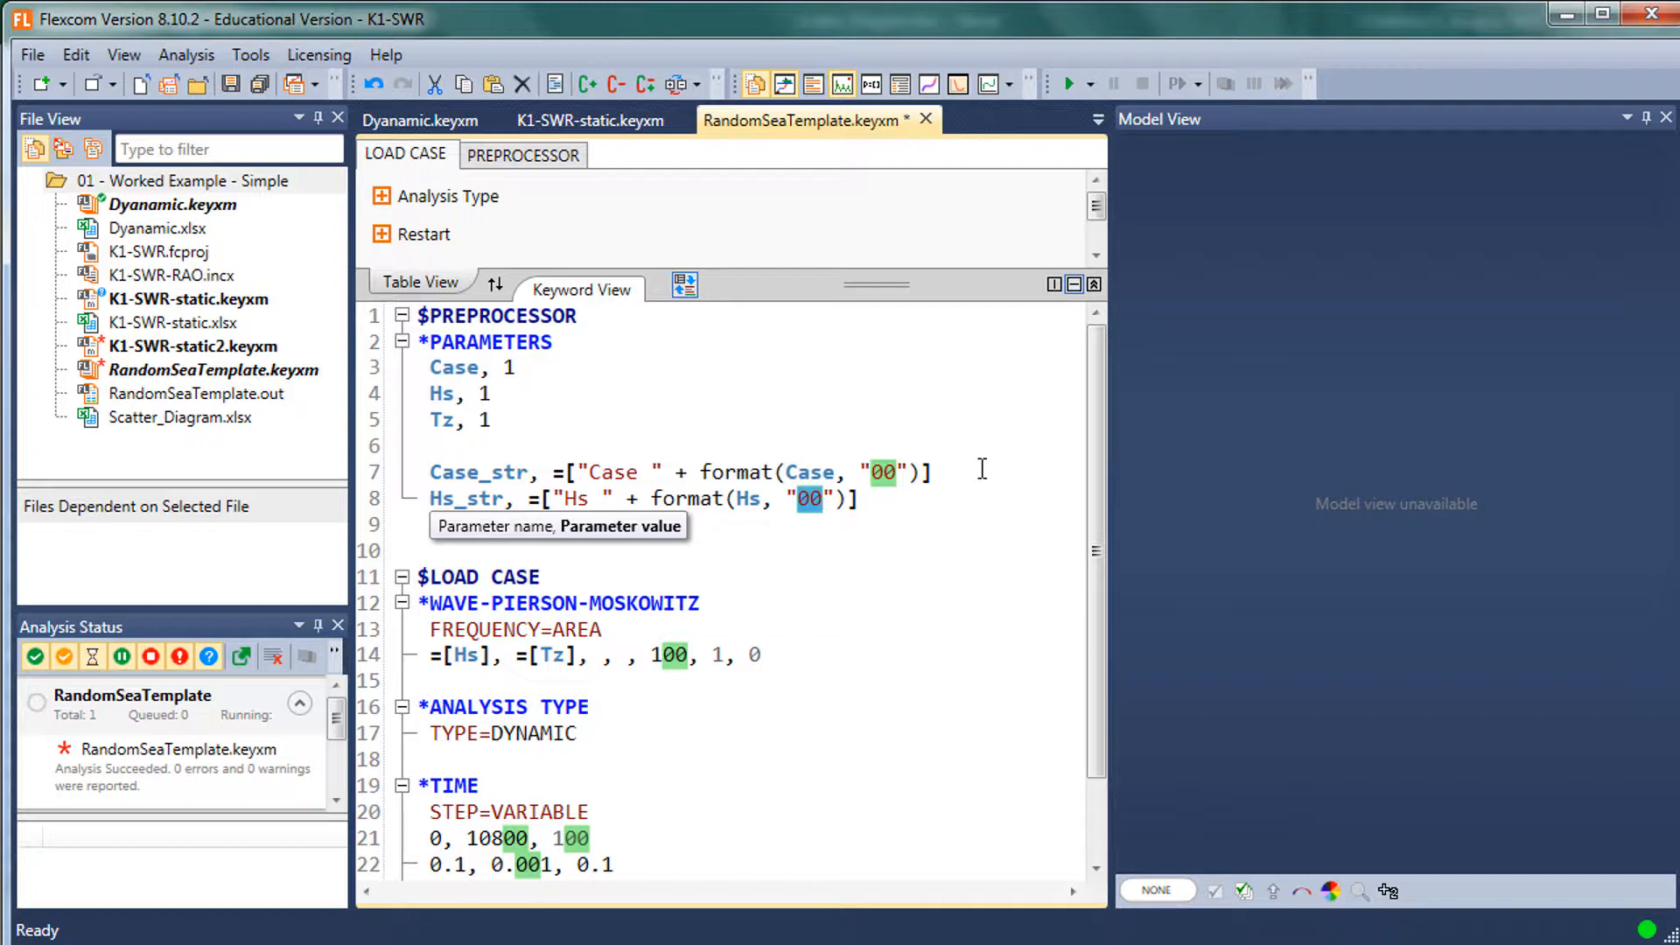
{"action": "key", "text": "Right"}
{"action": "type", "text": "."}
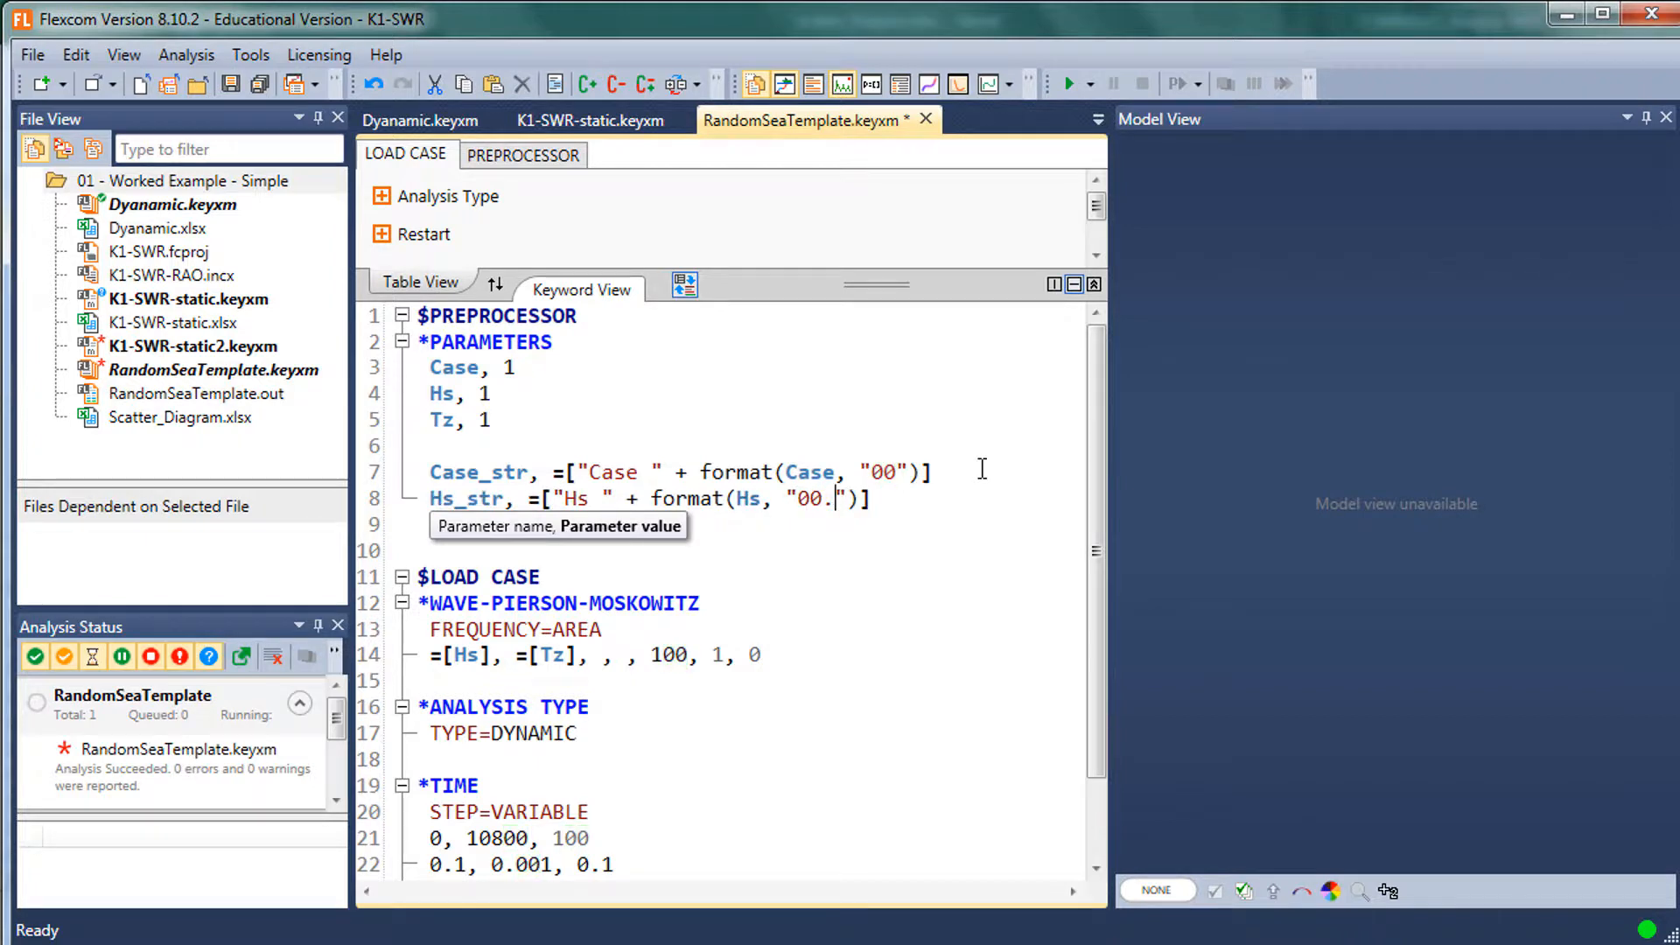
{"action": "type", "text": "0"}
- Duplicate the complete Hs_str parameter line directly below itself
{"action": "key", "text": "Home"}
{"action": "key", "text": "shift+End"}
{"action": "key", "text": "ctrl+c"}
{"action": "key", "text": "End"}
{"action": "key", "text": "Return"}
{"action": "key", "text": "ctrl+v"}
- Change the quoted text in the duplicated line's expression to "Tz "
{"action": "key", "text": "Left"}
{"action": "key", "text": "Left"}
{"action": "key", "text": "Left"}
{"action": "key", "text": "Left"}
{"action": "key", "text": "Left"}
{"action": "key", "text": "ctrl+Left"}
{"action": "key", "text": "ctrl+Left"}
{"action": "key", "text": "ctrl+Left"}
{"action": "key", "text": "ctrl+Left"}
{"action": "key", "text": "ctrl+Left"}
{"action": "key", "text": "ctrl+Left"}
{"action": "key", "text": "ctrl+Left"}
{"action": "key", "text": "ctrl+Left"}
{"action": "key", "text": "ctrl+Left"}
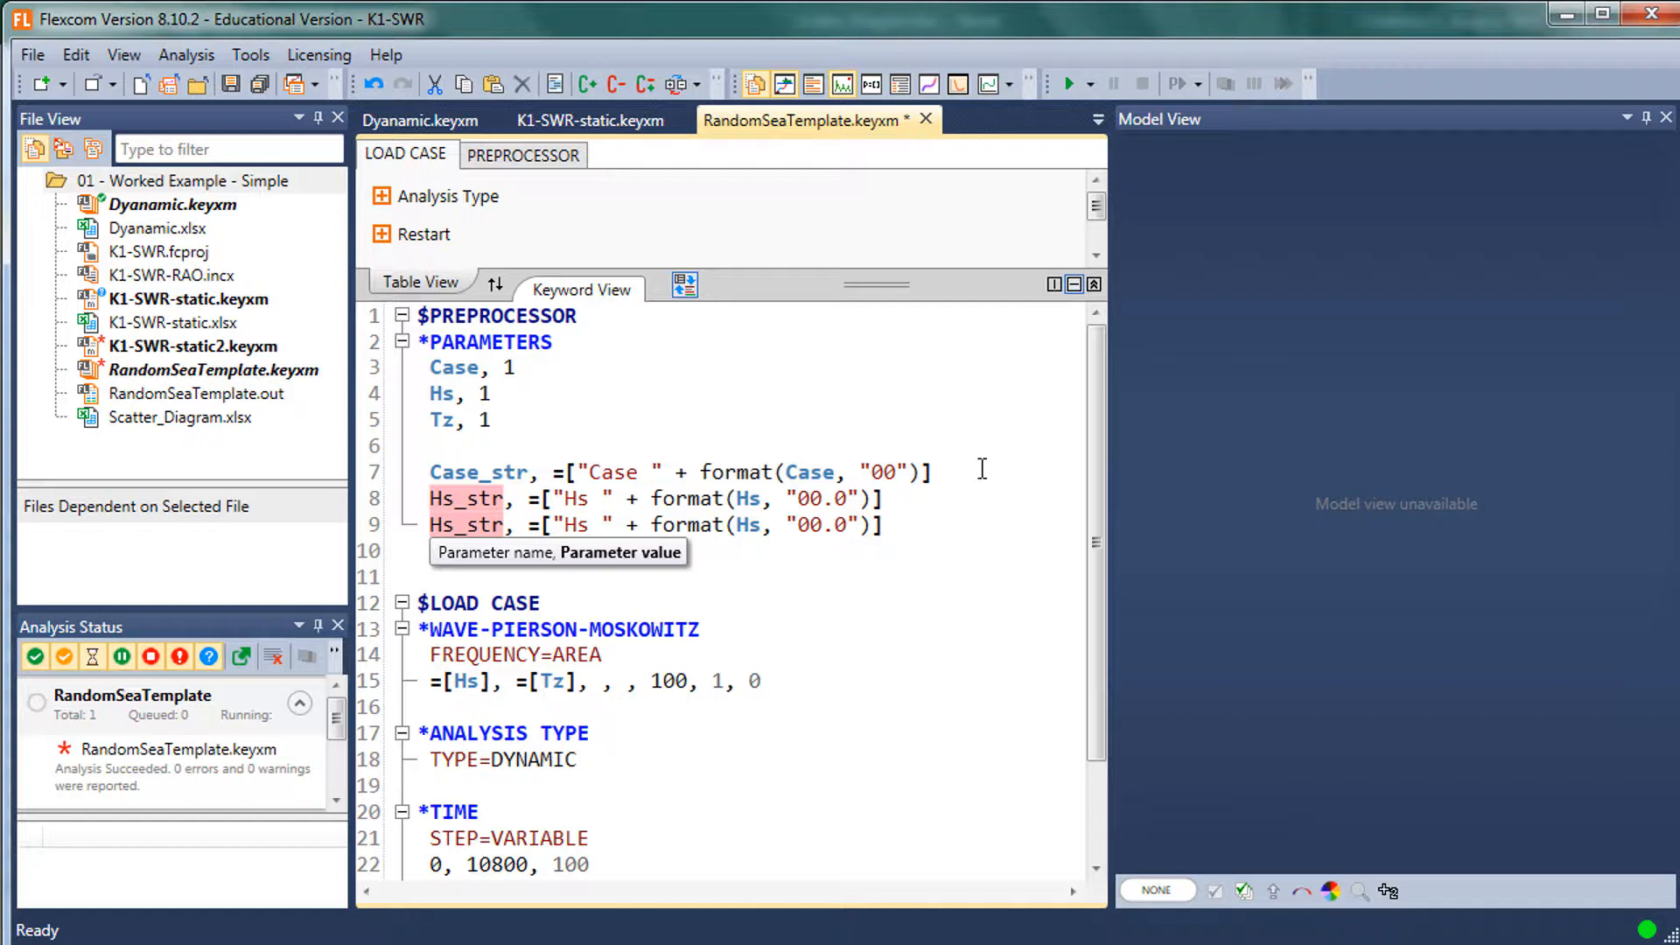
{"action": "type", "text": "Tz"}
- Rename the duplicated Hs_str parameter as Tz_str
{"action": "key", "text": "ctrl+Left"}
{"action": "key", "text": "ctrl+Left"}
{"action": "key", "text": "Left"}
{"action": "key", "text": "Left"}
{"action": "key", "text": "Left"}
{"action": "key", "text": "Left"}
{"action": "key", "text": "Left"}
{"action": "key", "text": "Left"}
{"action": "key", "text": "Left"}
{"action": "key", "text": "Left"}
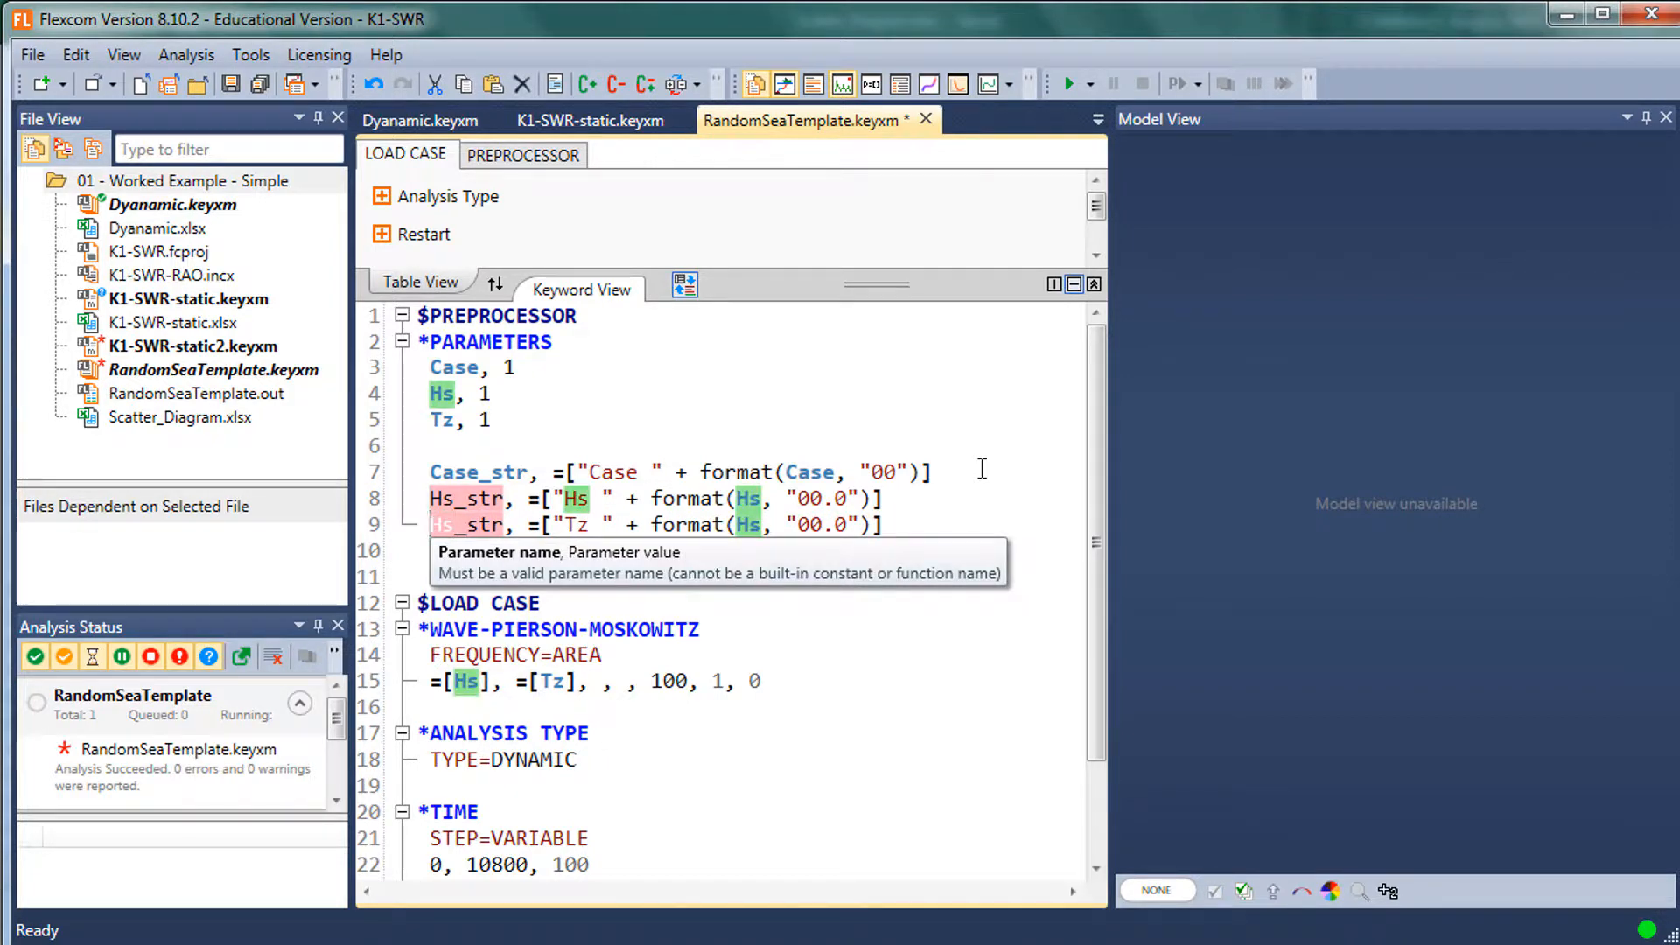
{"action": "type", "text": "Tz"}
{"action": "key", "text": "ctrl+Right"}
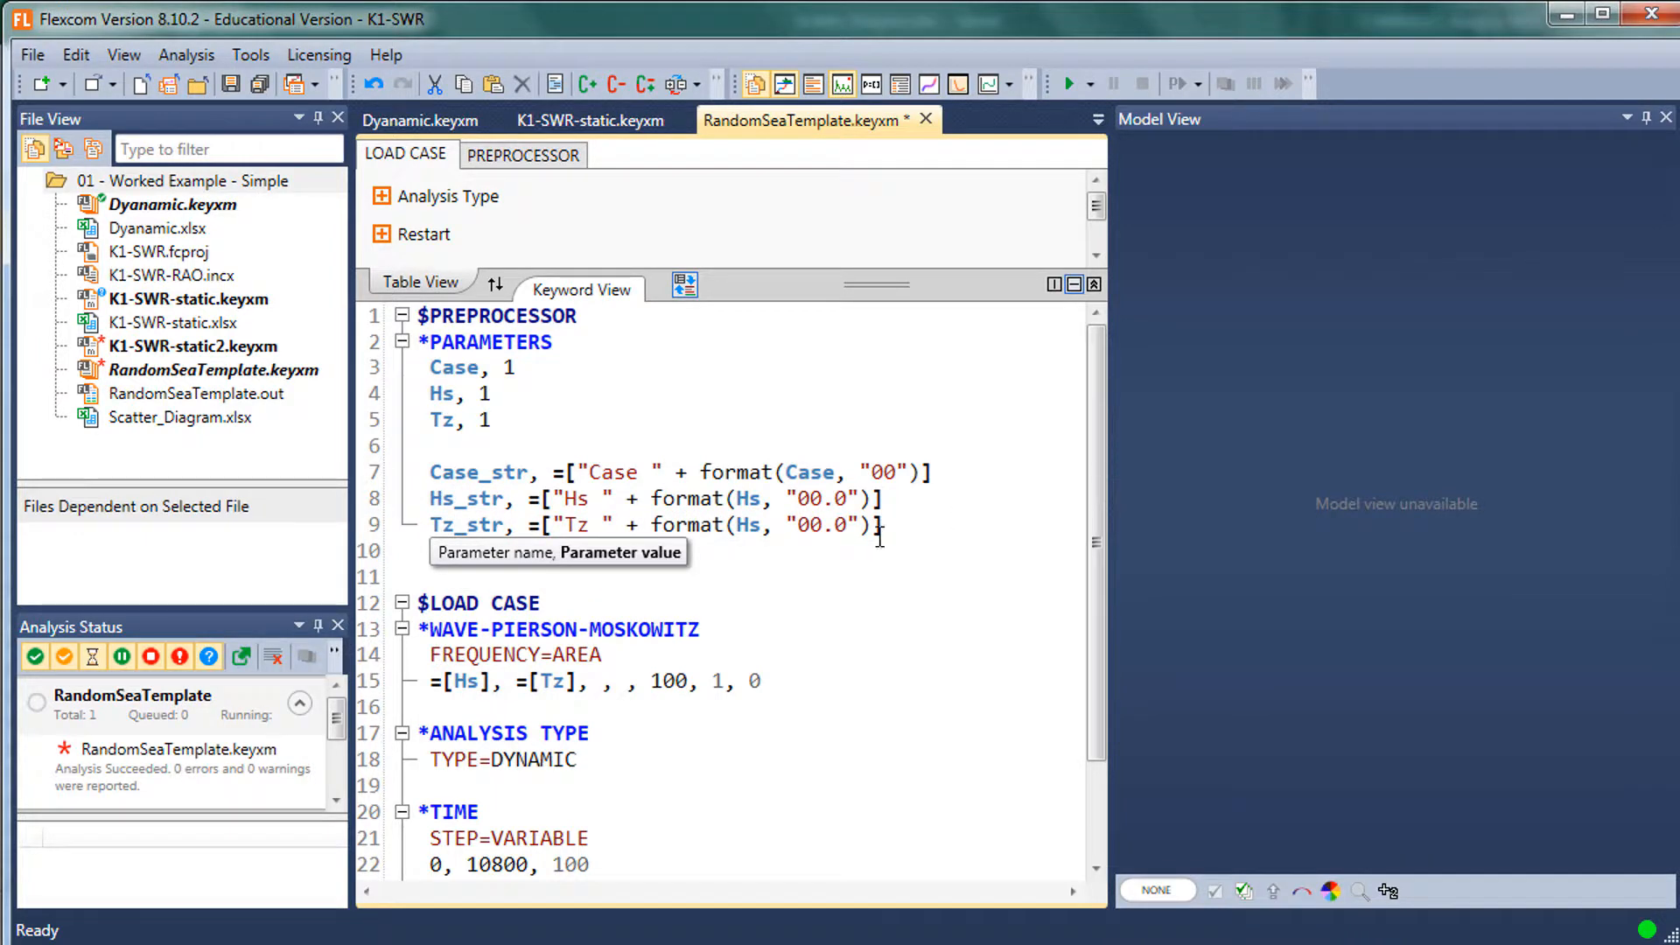
- Replace the parameter inside the Tz_str format function with Tz
{"action": "double_click", "coordinate": [755, 526]}
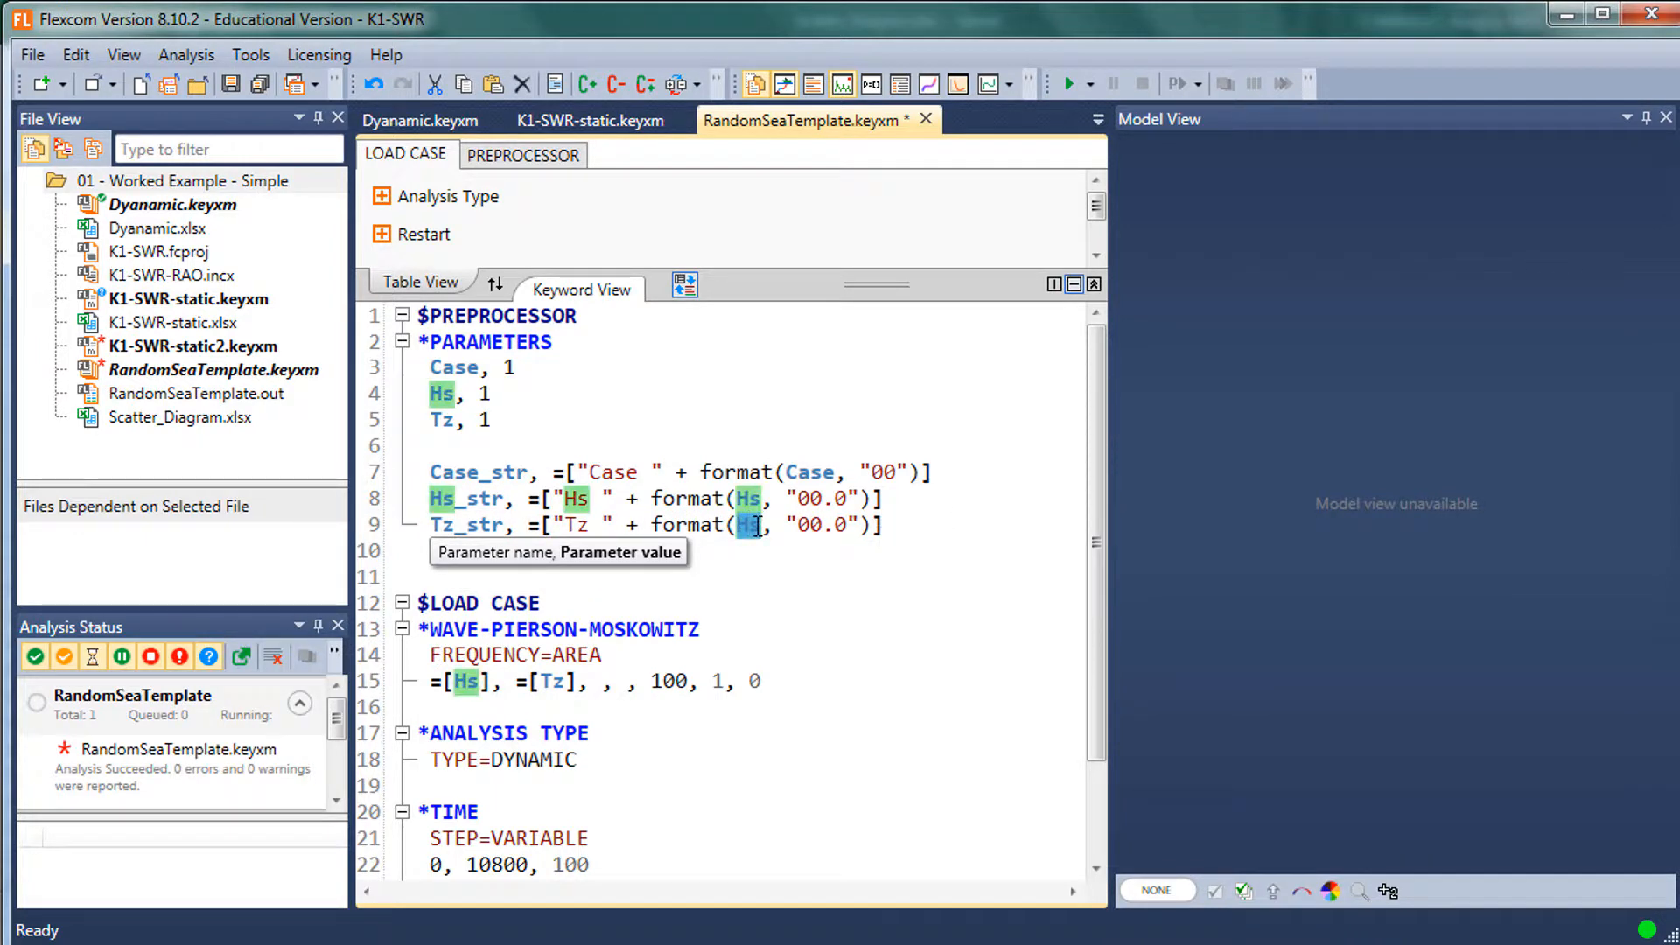
{"action": "key", "text": "BackSpace"}
{"action": "type", "text": "Tz"}
{"action": "key", "text": "Up"}
{"action": "key", "text": "Up"}
{"action": "key", "text": "Up"}
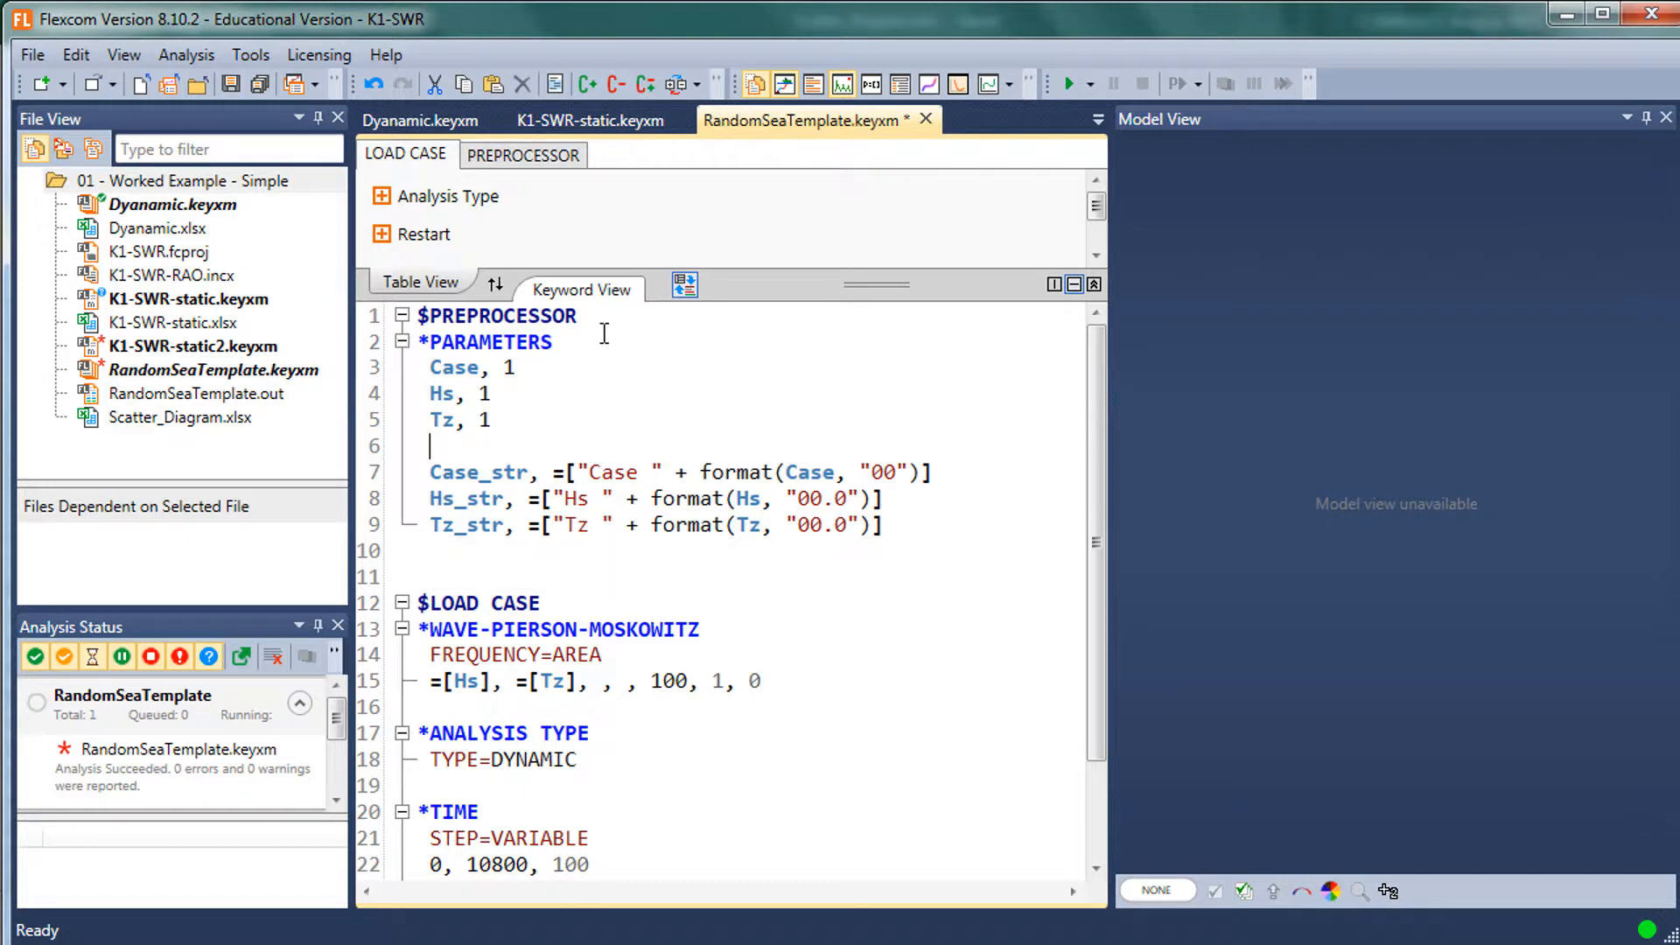
- Insert the *EXCEL VARIATIONS keyword below the parameter definitions, with a new line under it for its entries
{"action": "left_click", "coordinate": [610, 564]}
{"action": "key", "text": "Return"}
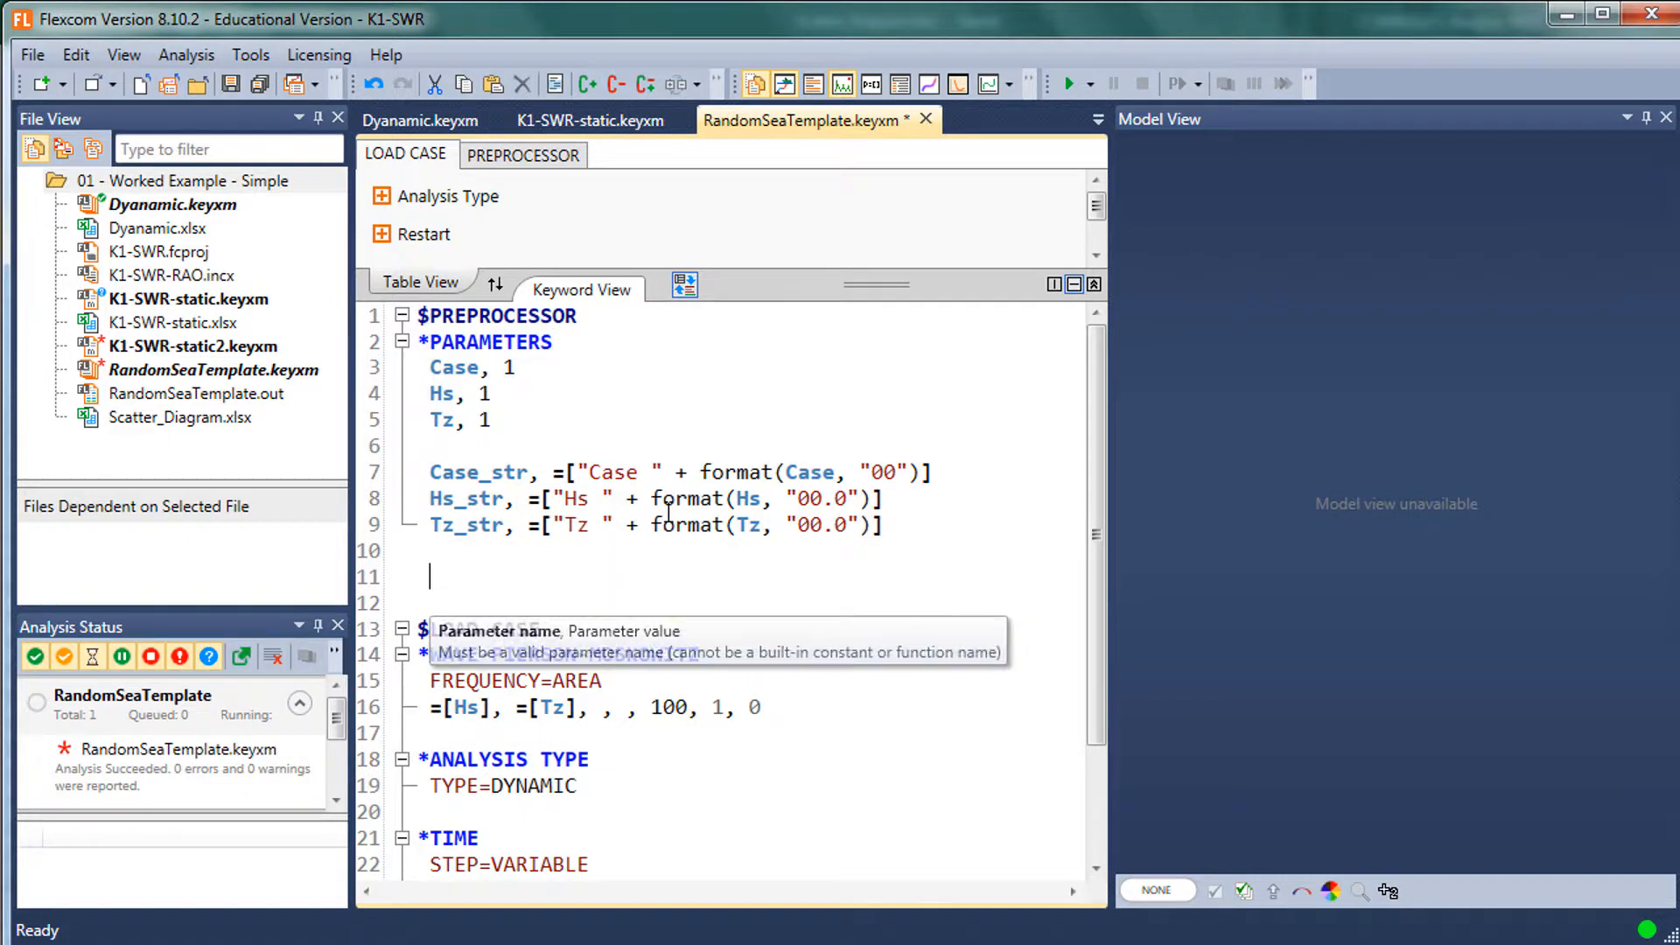
{"action": "type", "text": "*"}
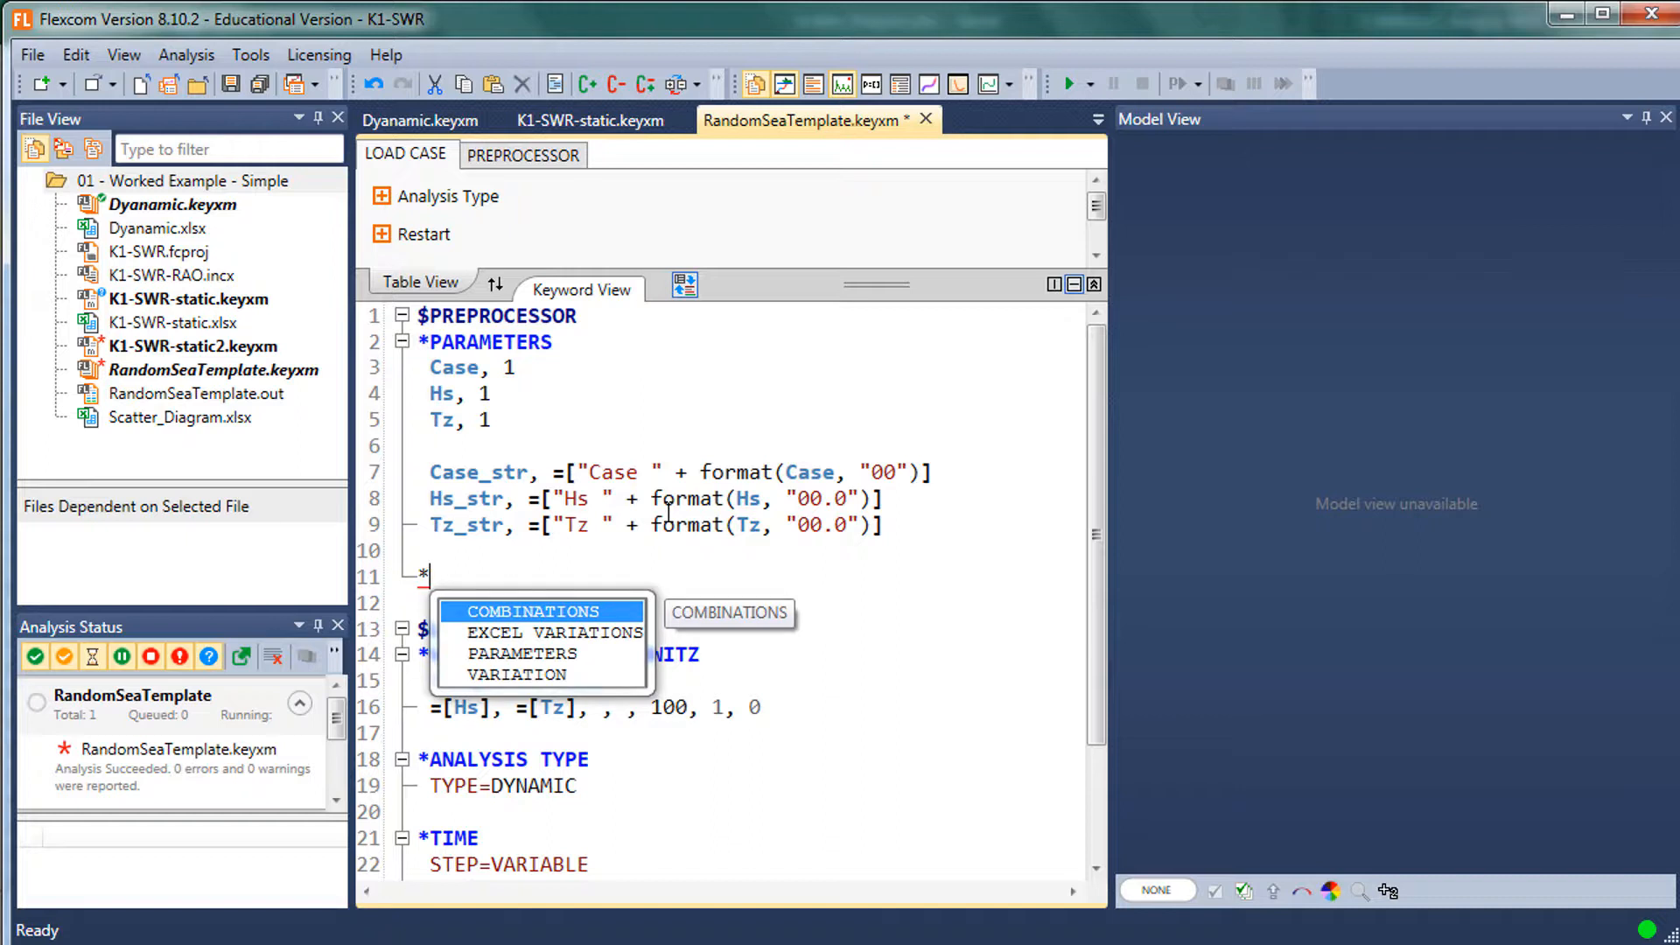
{"action": "key", "text": "Down"}
{"action": "key", "text": "Down"}
{"action": "key", "text": "Down"}
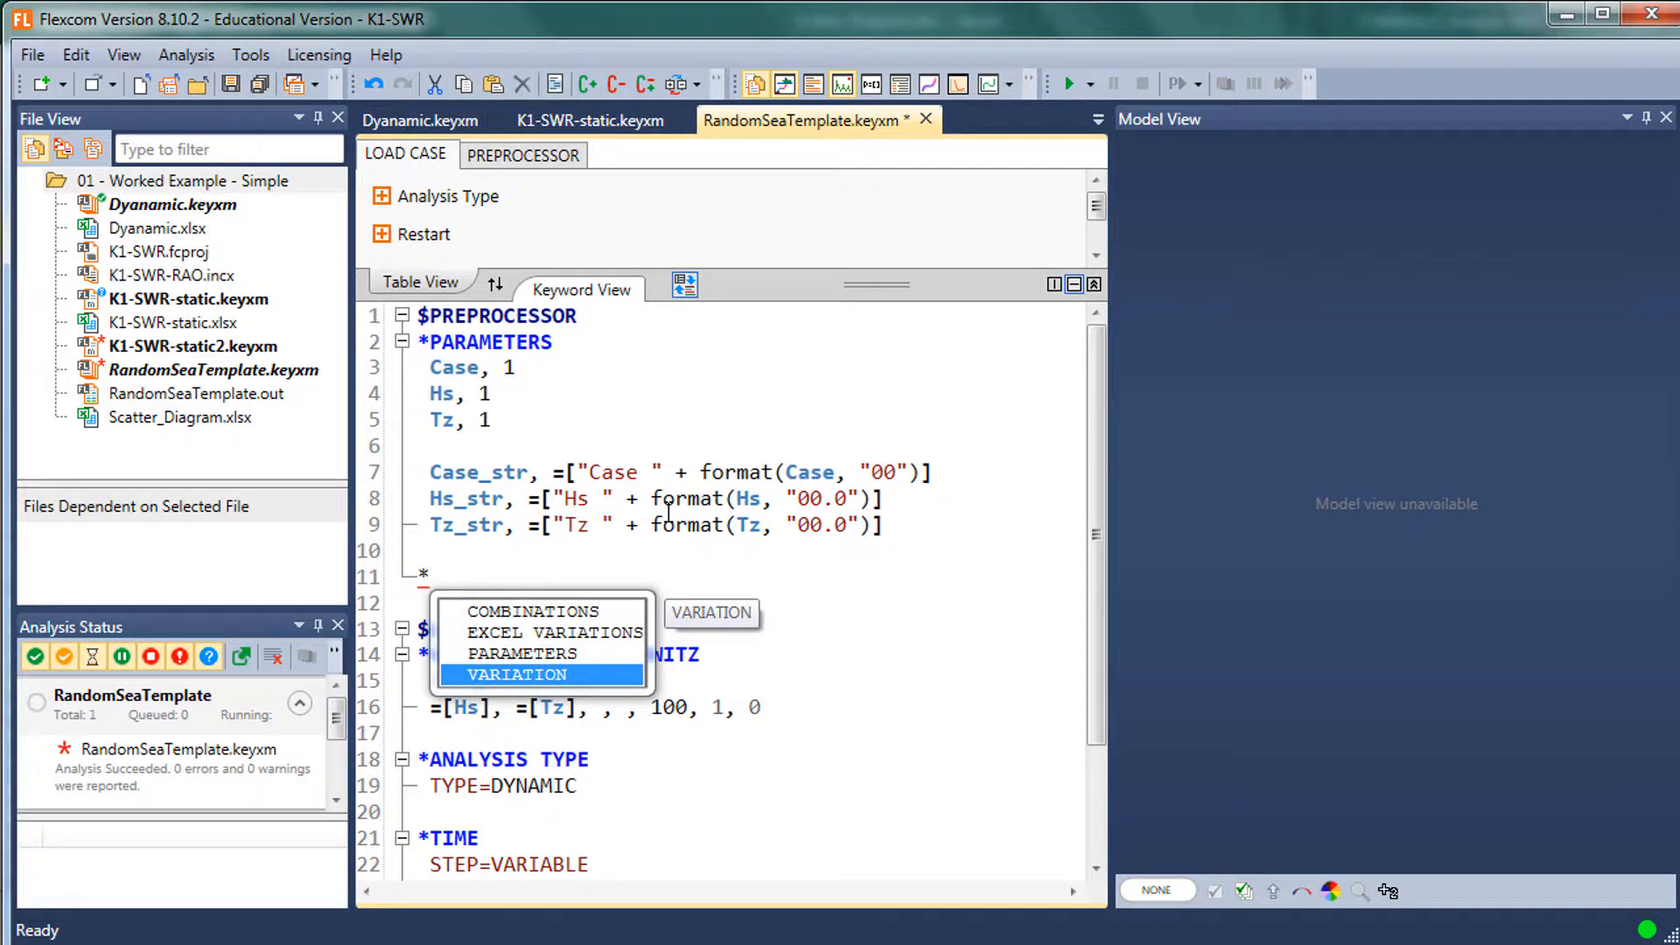
{"action": "key", "text": "Up"}
{"action": "key", "text": "Down"}
{"action": "key", "text": "Up"}
{"action": "key", "text": "Up"}
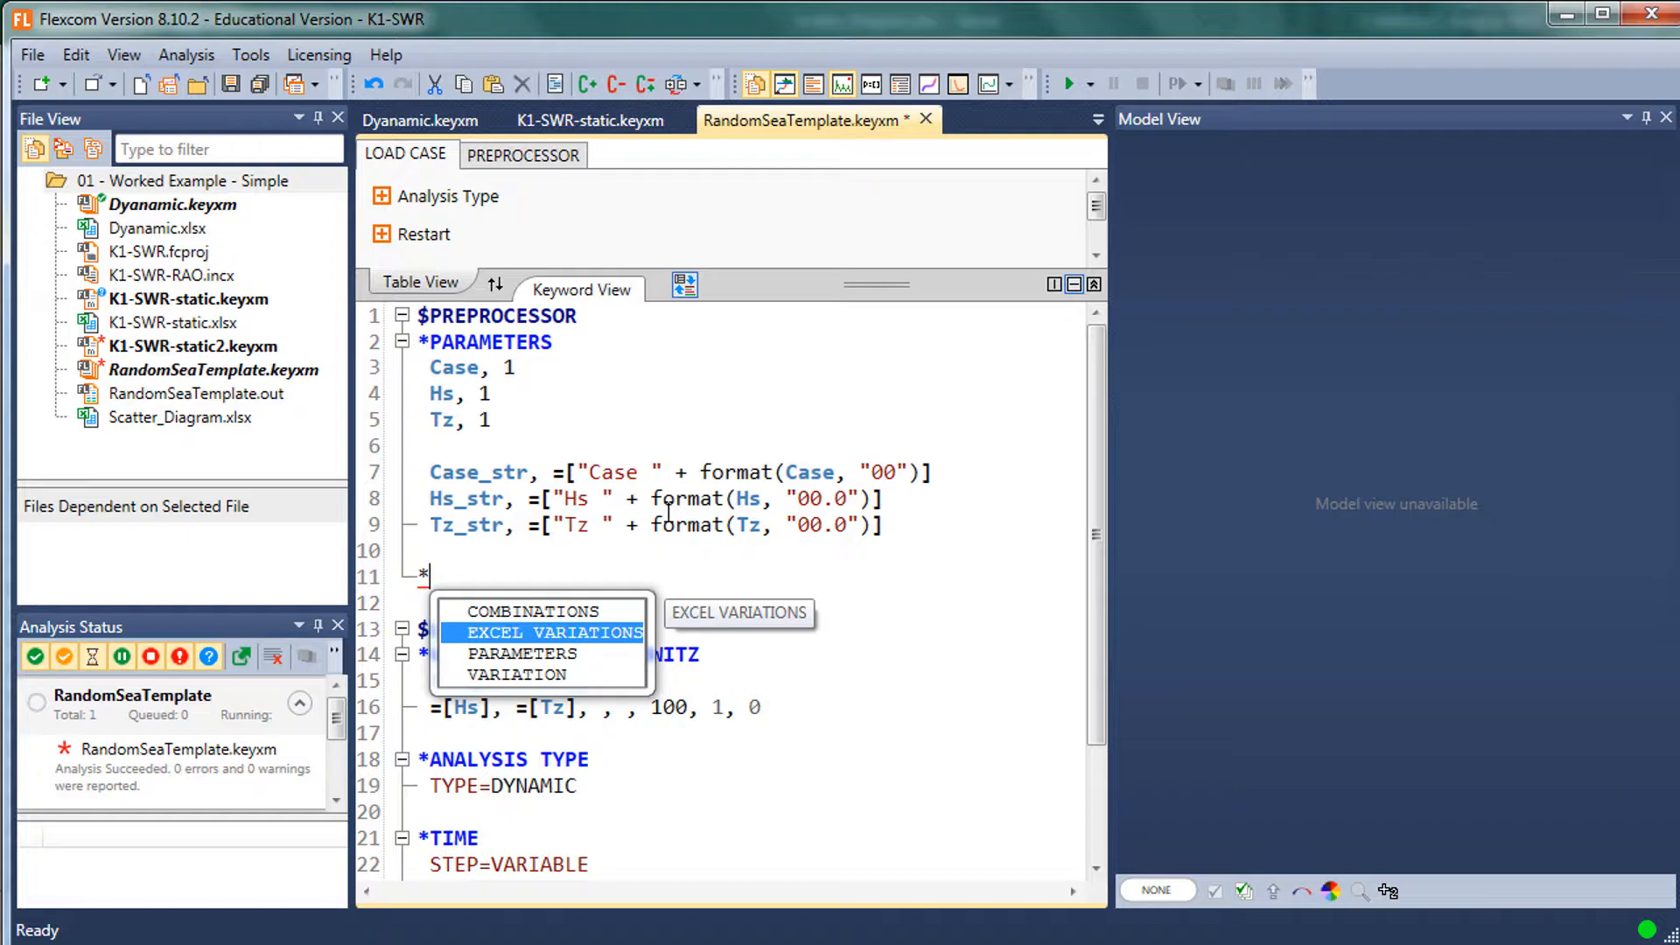
{"action": "key", "text": "Return"}
{"action": "key", "text": "Return"}
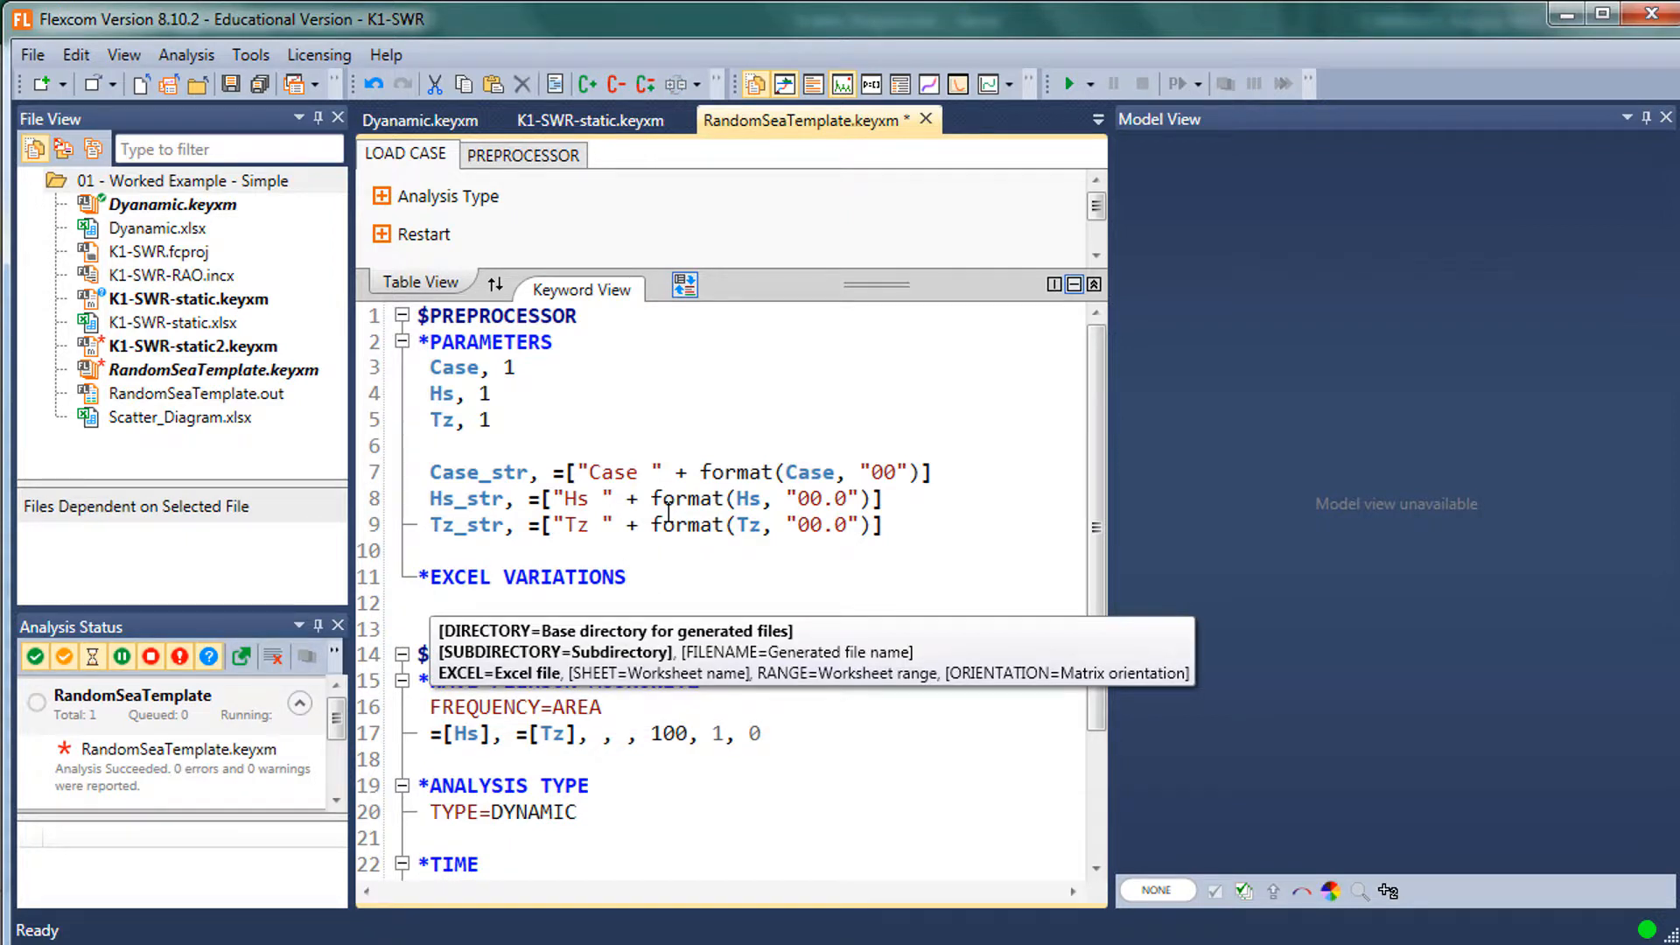
- Set the base directory for the generated files to RandomSea under *EXCEL VARIATIONS and start a new line below it
{"action": "type", "text": "DIRECTORY="}
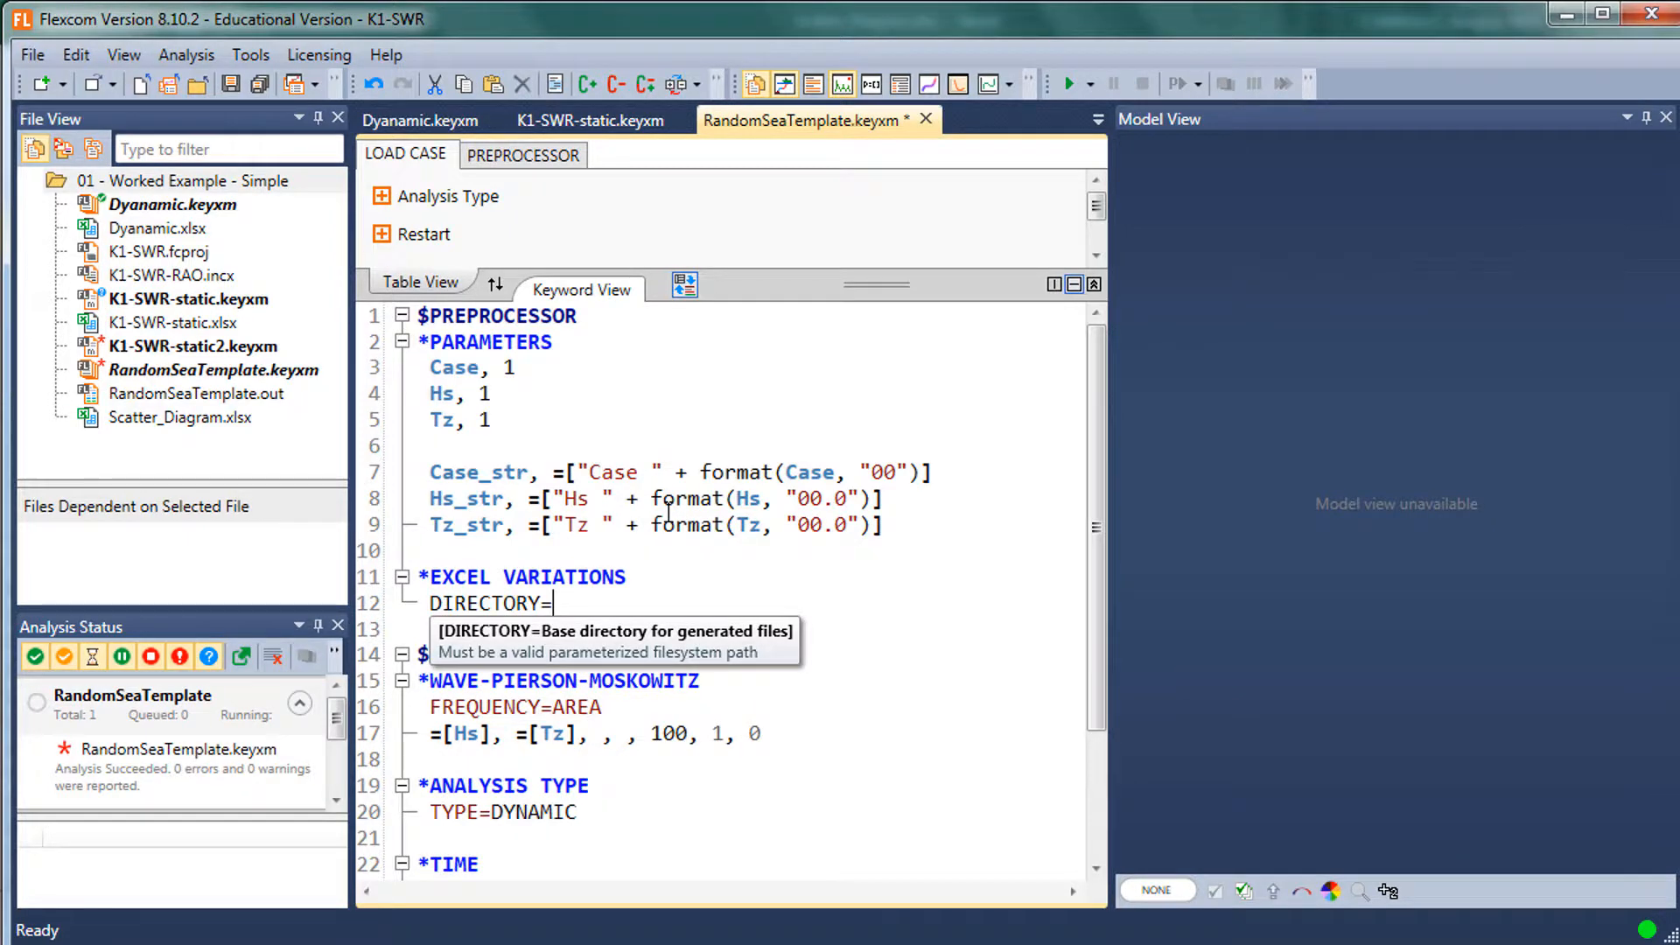
{"action": "type", "text": "Ran"}
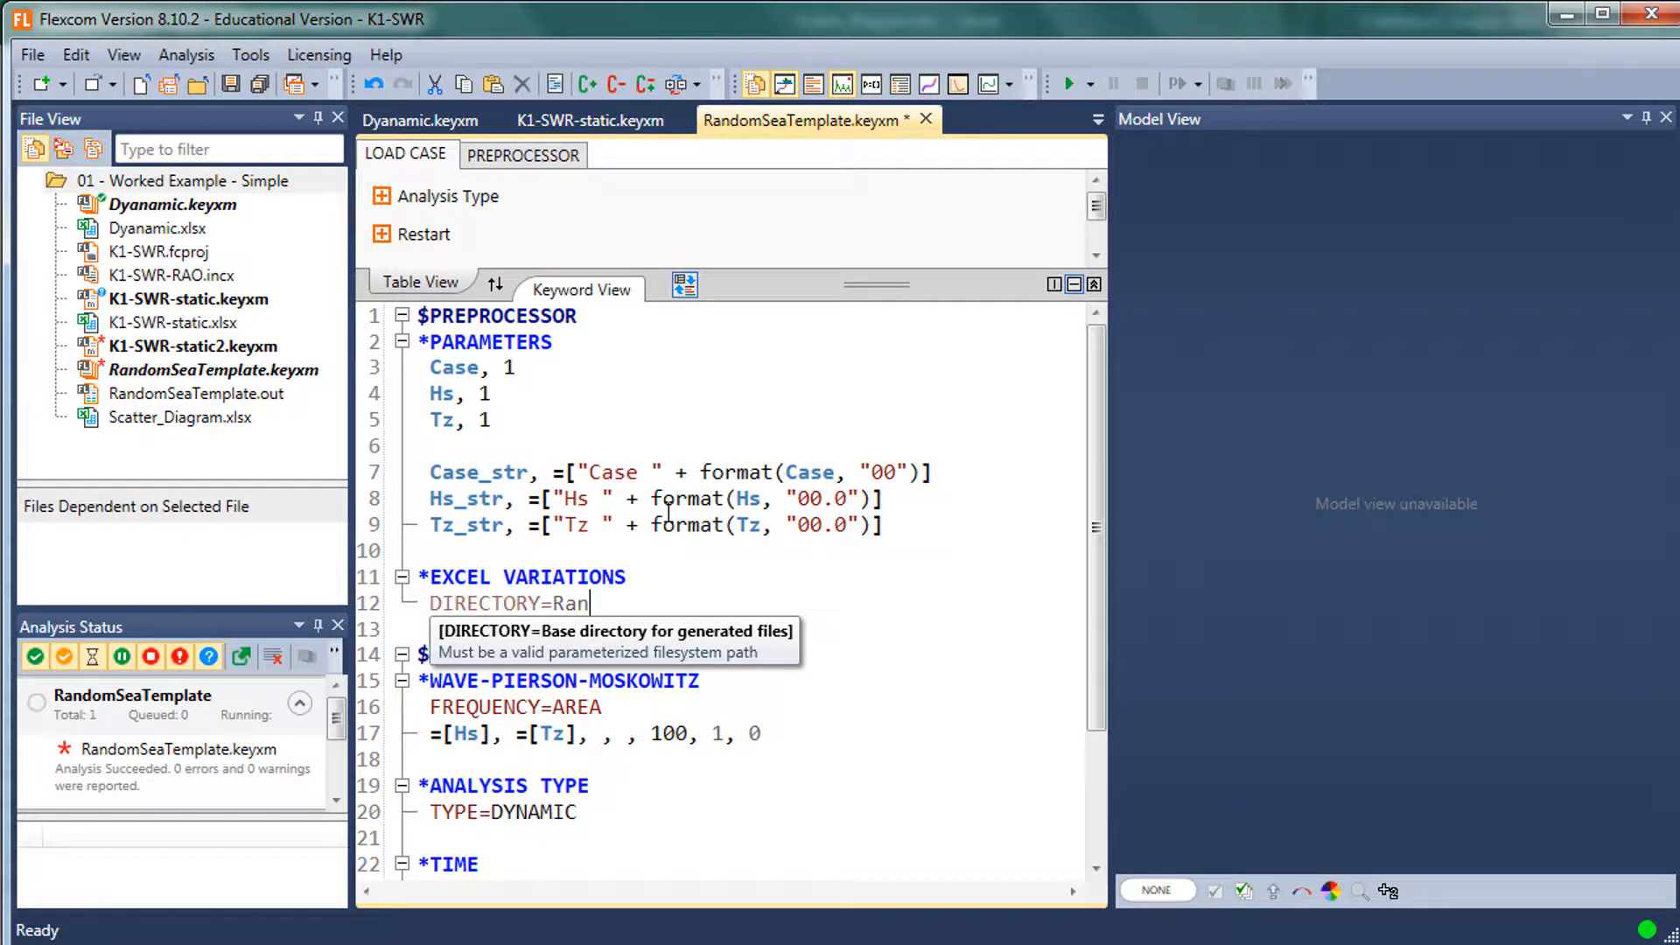
{"action": "type", "text": "domSea"}
{"action": "key", "text": "Return"}
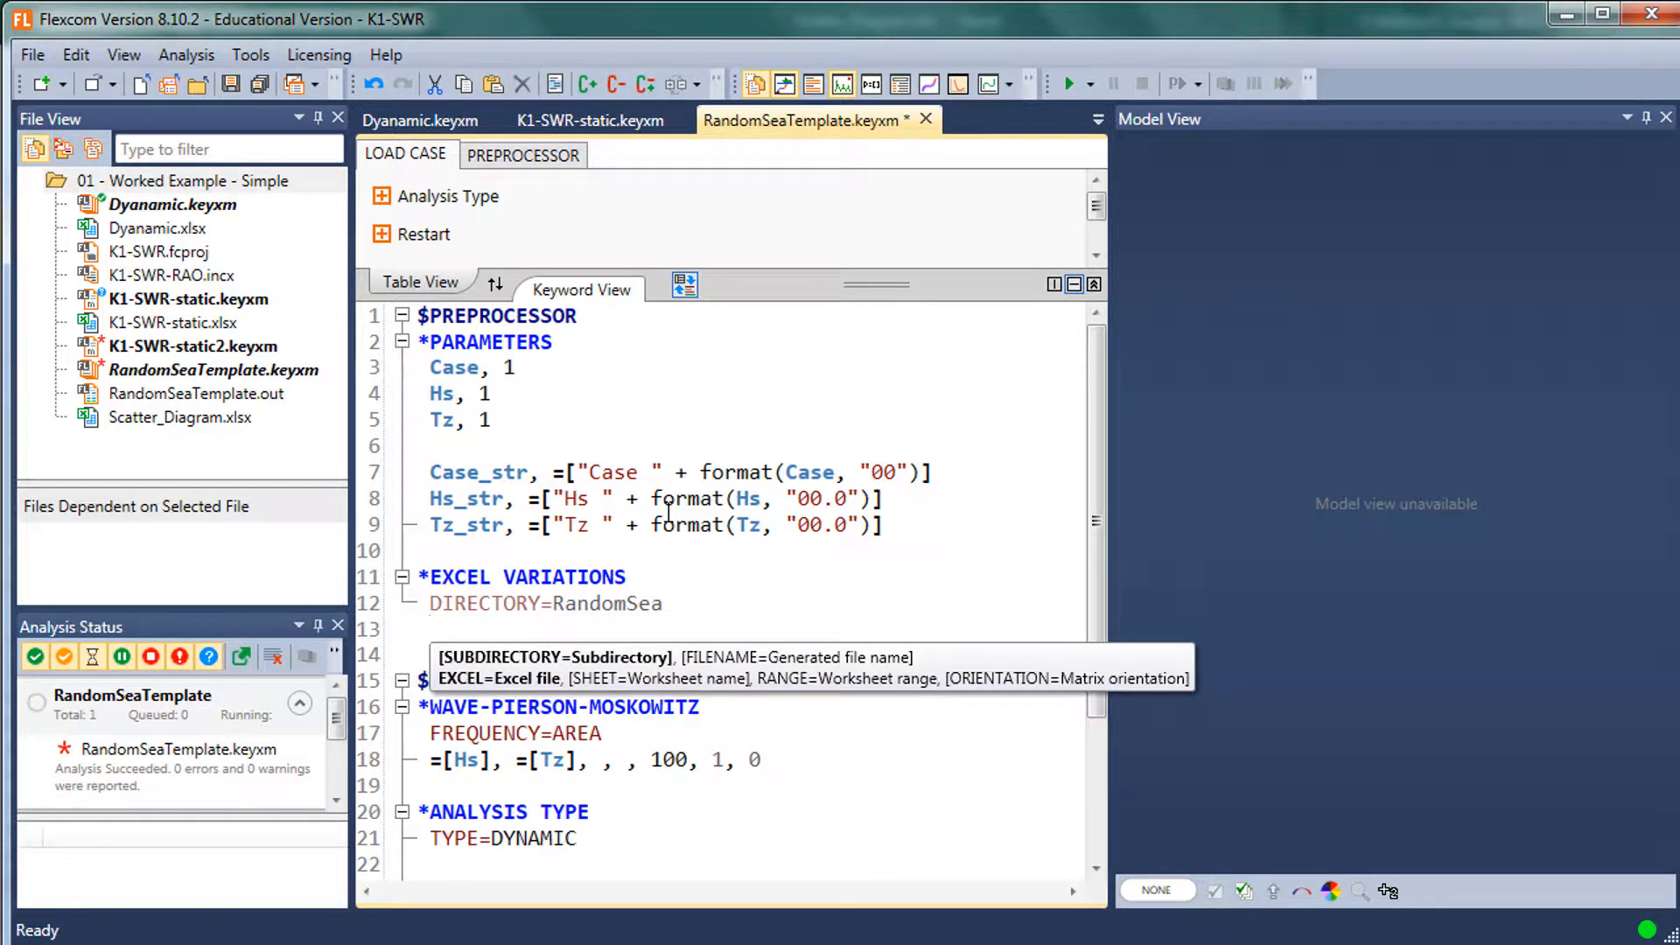
- Leave the subdirectory blank and add a quoted FILENAME entry containing the Case_str parameter name
{"action": "type", "text": ", FILE"}
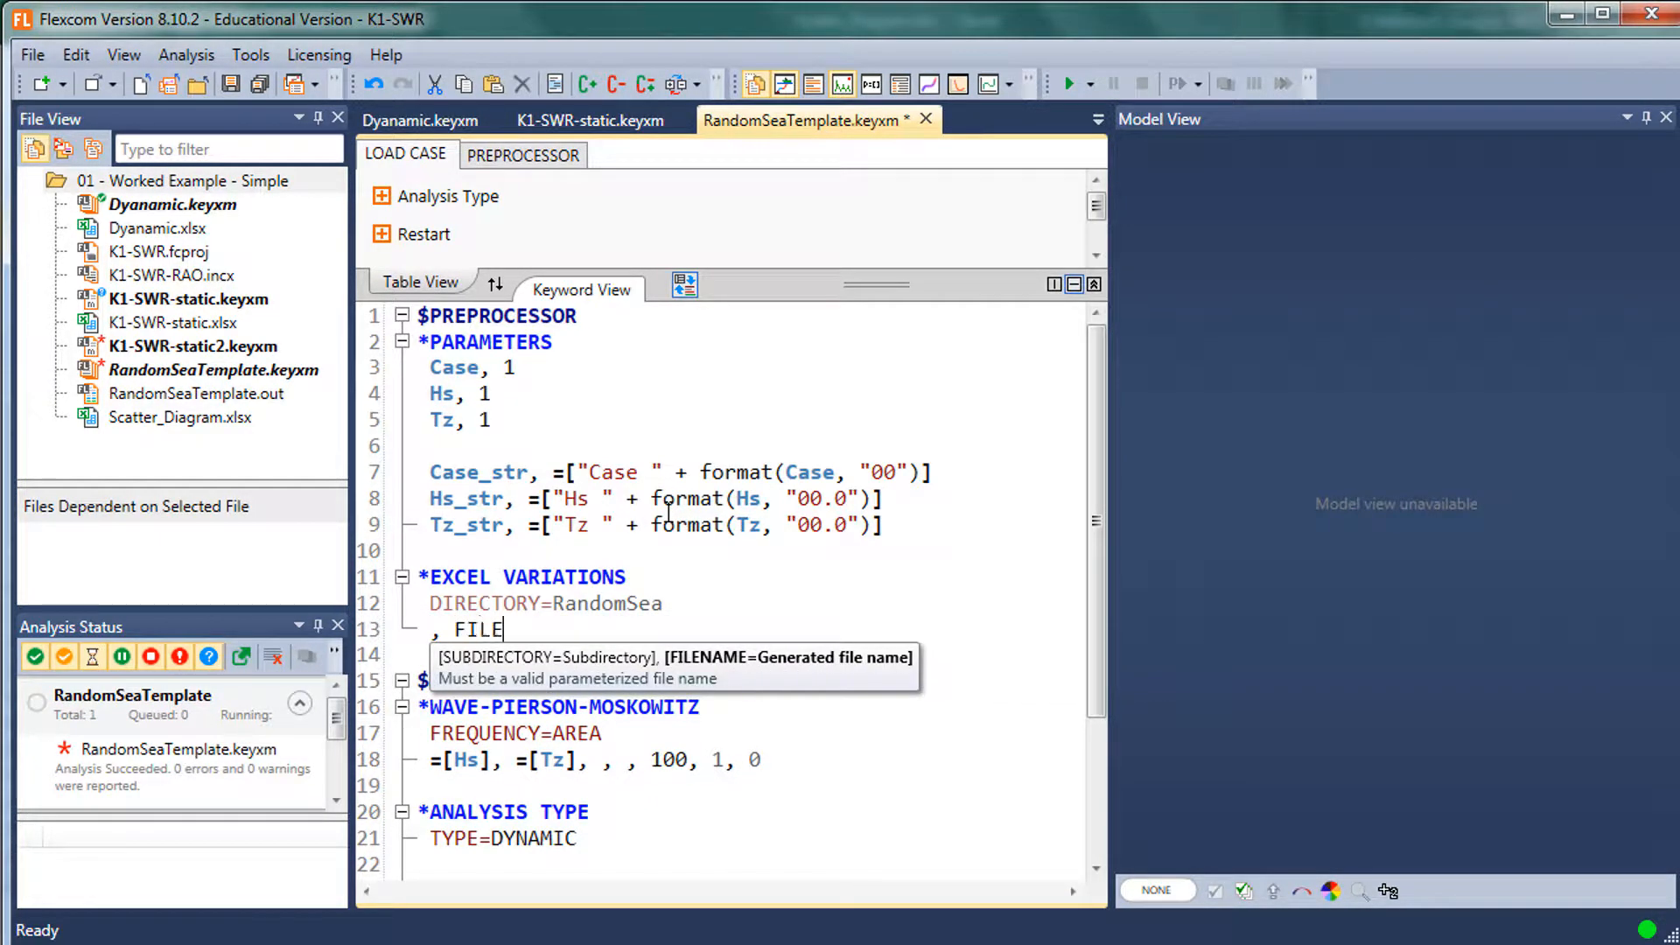
{"action": "type", "text": "NAME=\""}
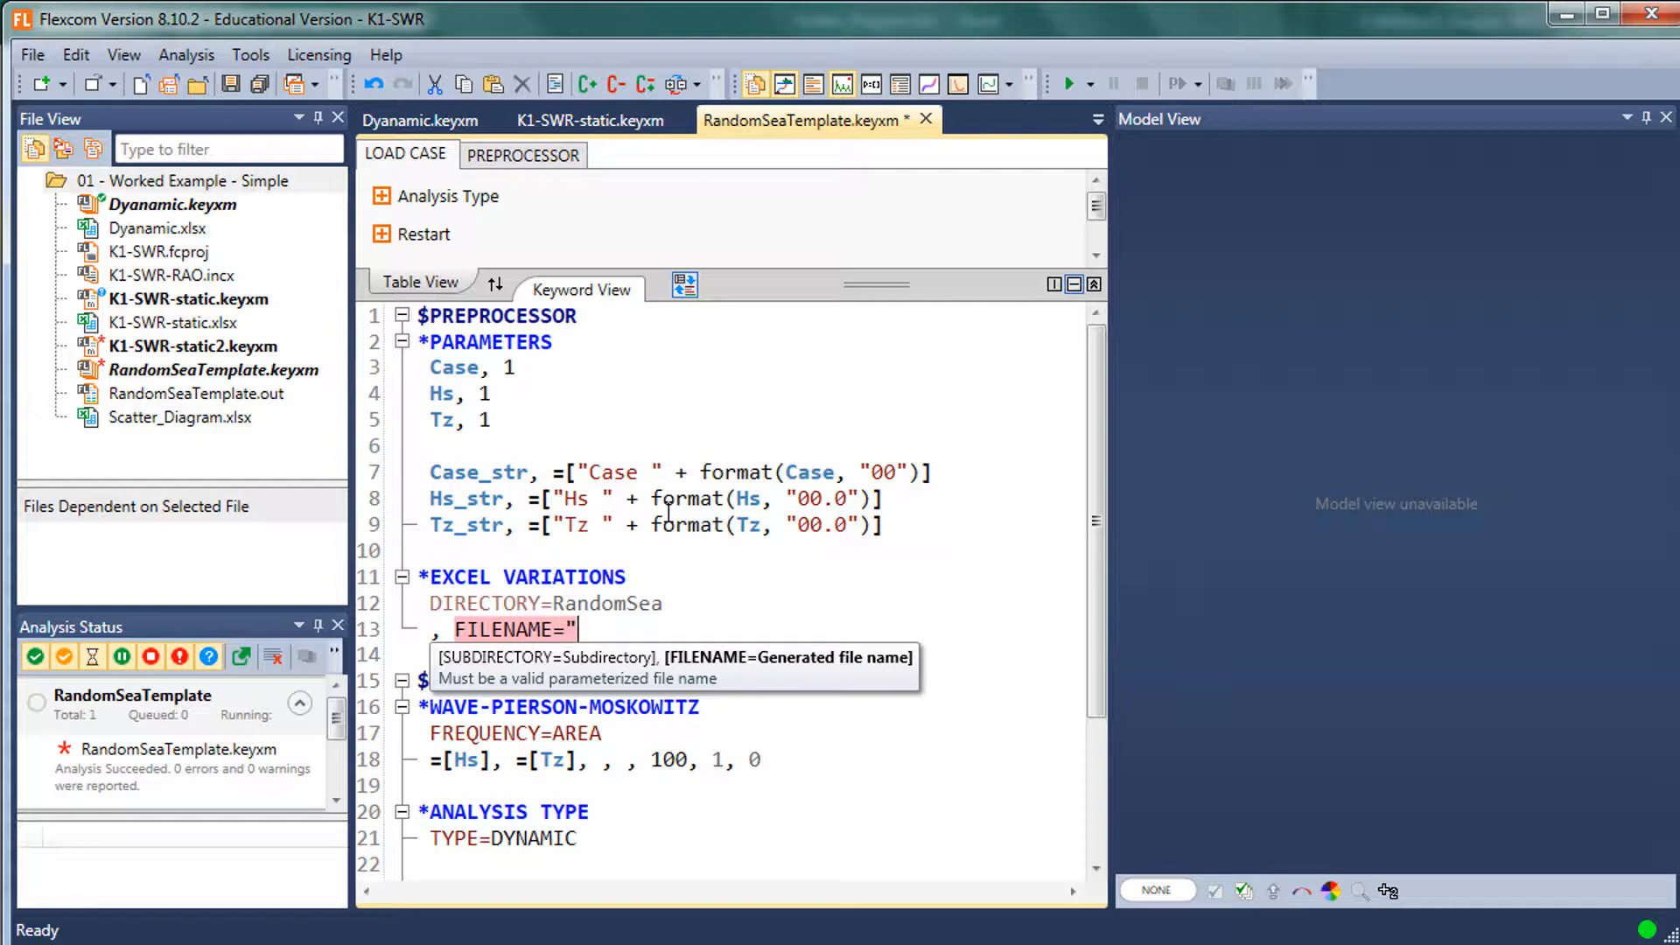
{"action": "type", "text": "\""}
{"action": "key", "text": "Left"}
{"action": "double_click", "coordinate": [494, 474]}
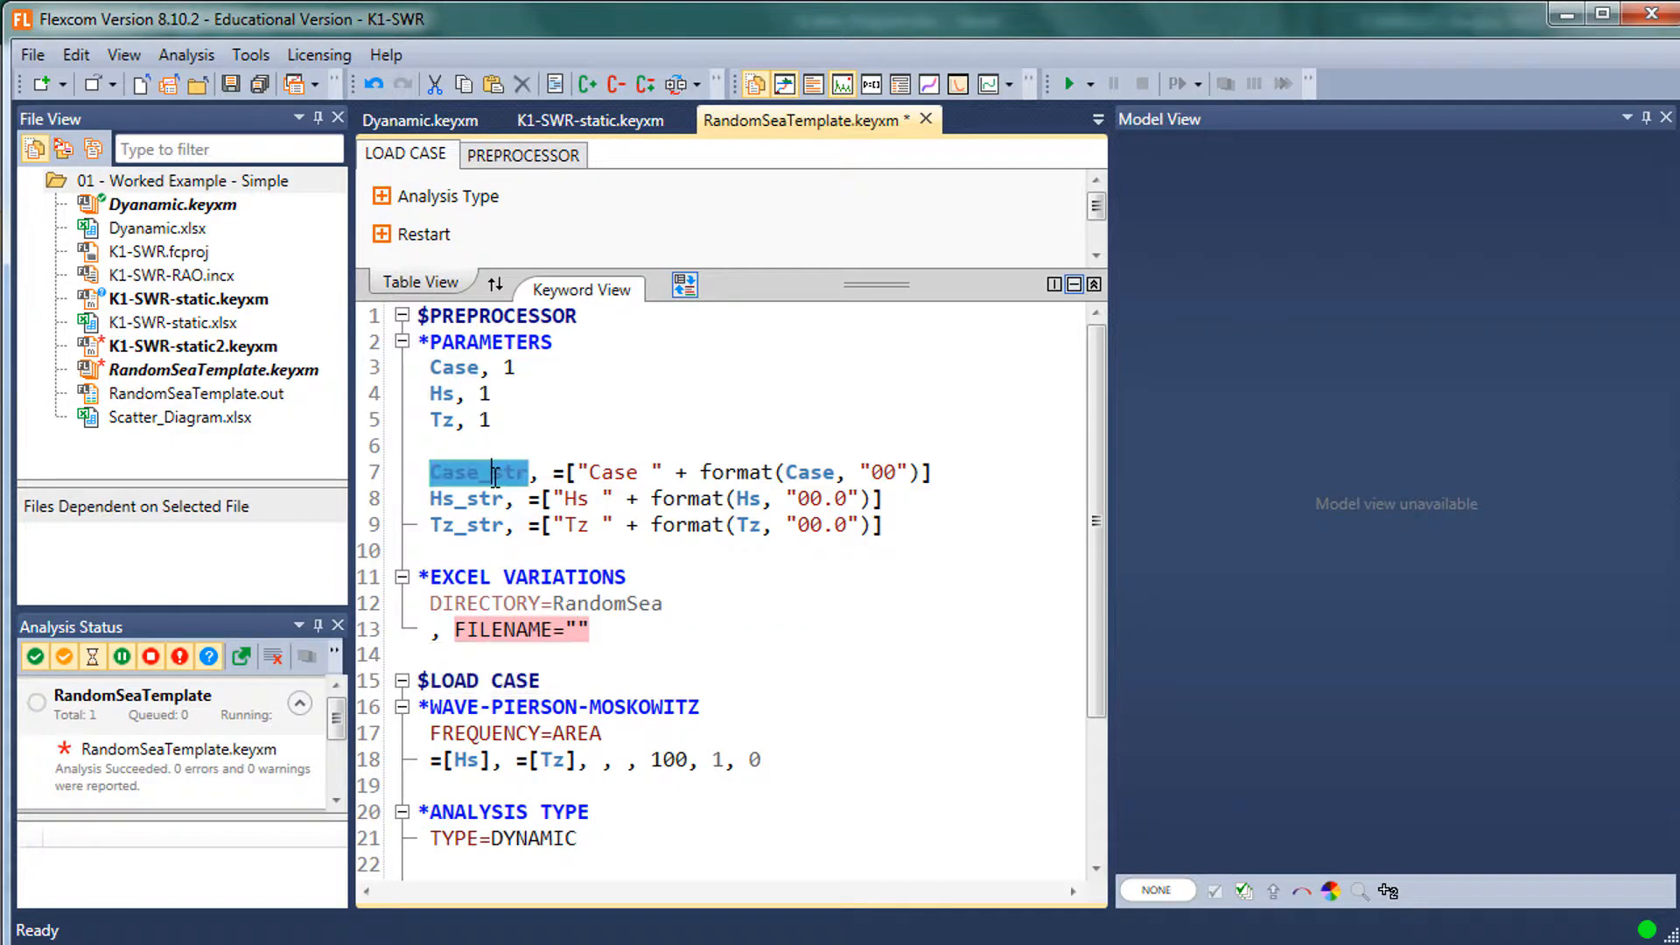
{"action": "left_click", "coordinate": [626, 635]}
{"action": "key", "text": "Left"}
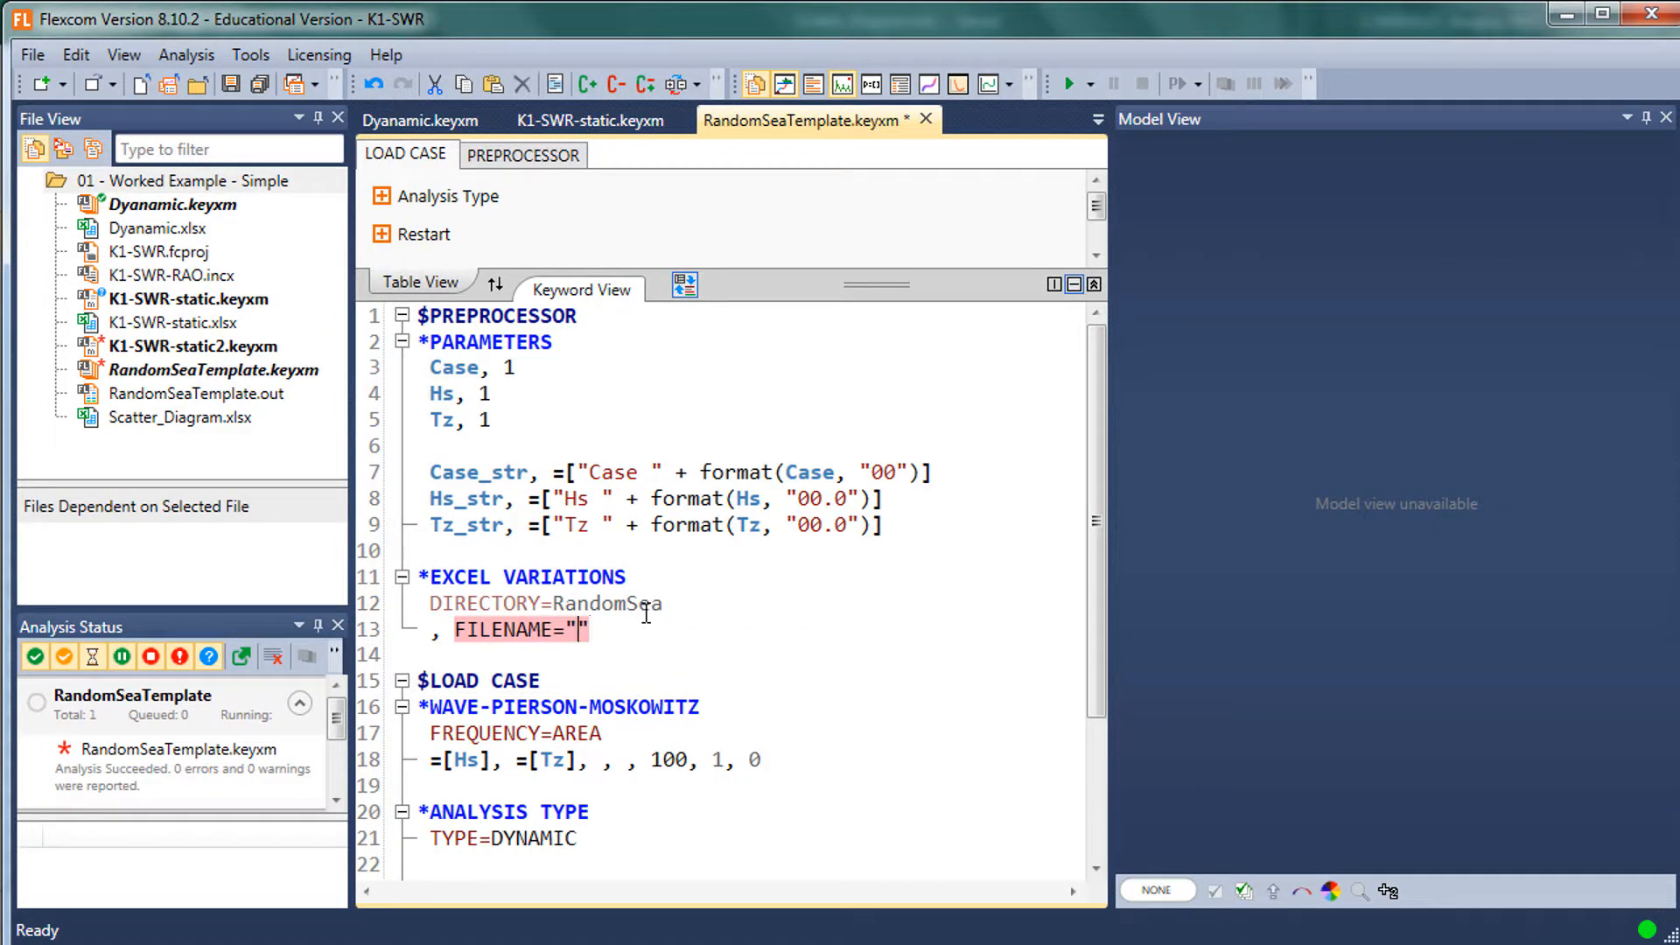
{"action": "key", "text": "ctrl+v"}
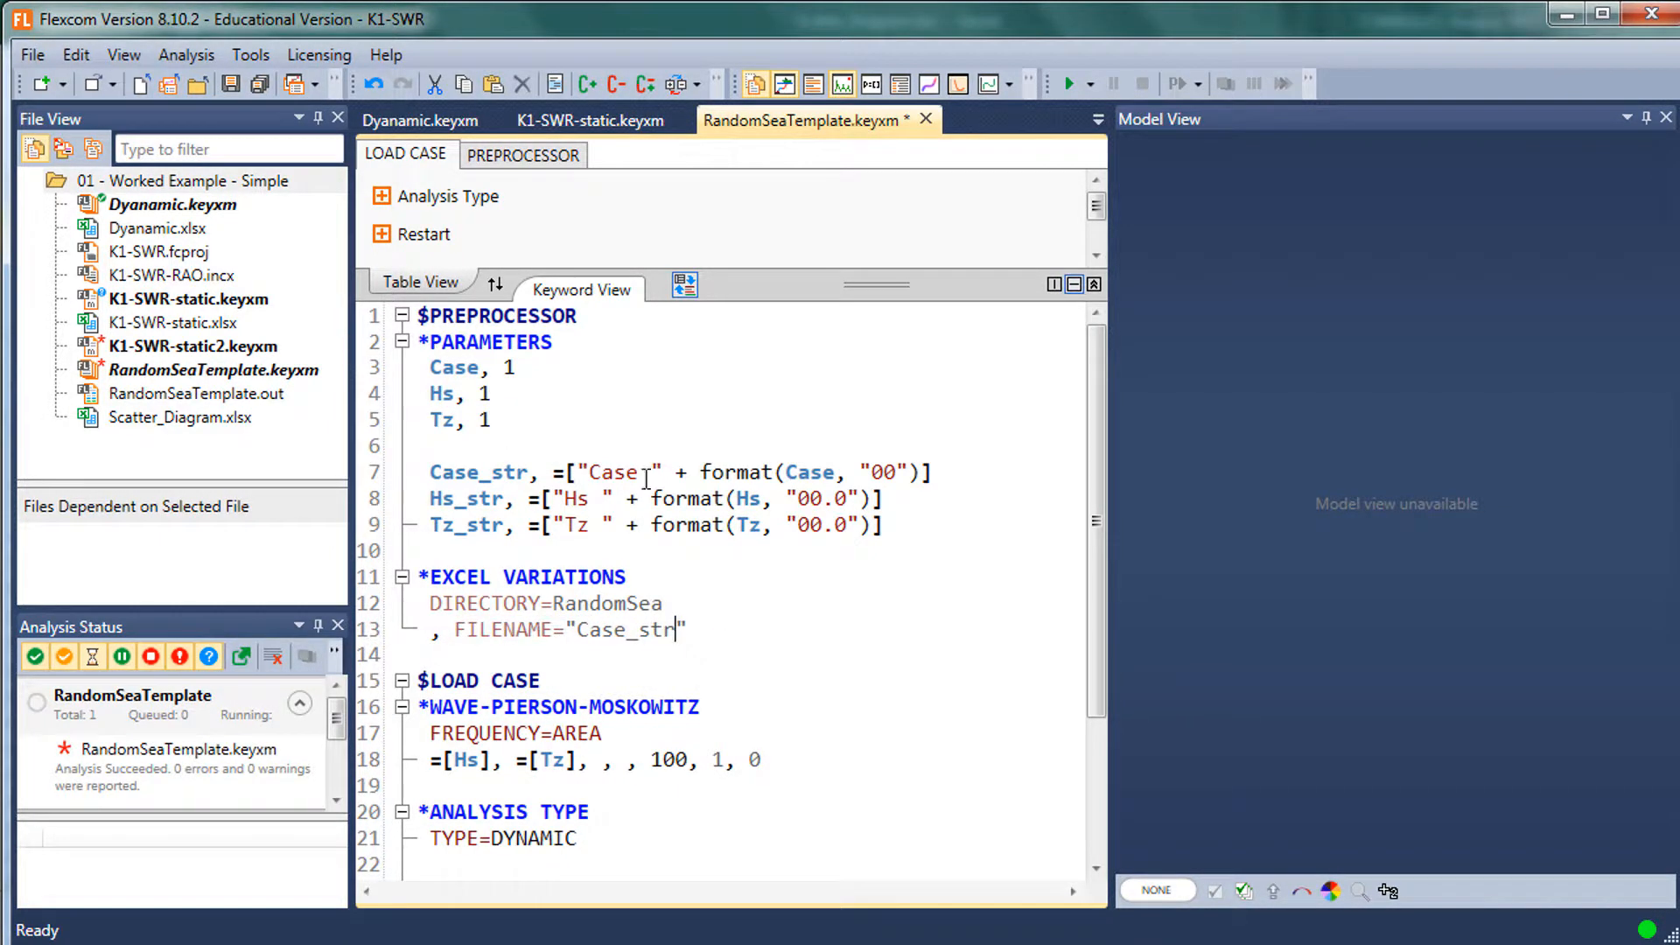
- Append parentheses containing Hs_str after Case_str in the quoted FILENAME text
{"action": "mouse_move", "coordinate": [693, 472]}
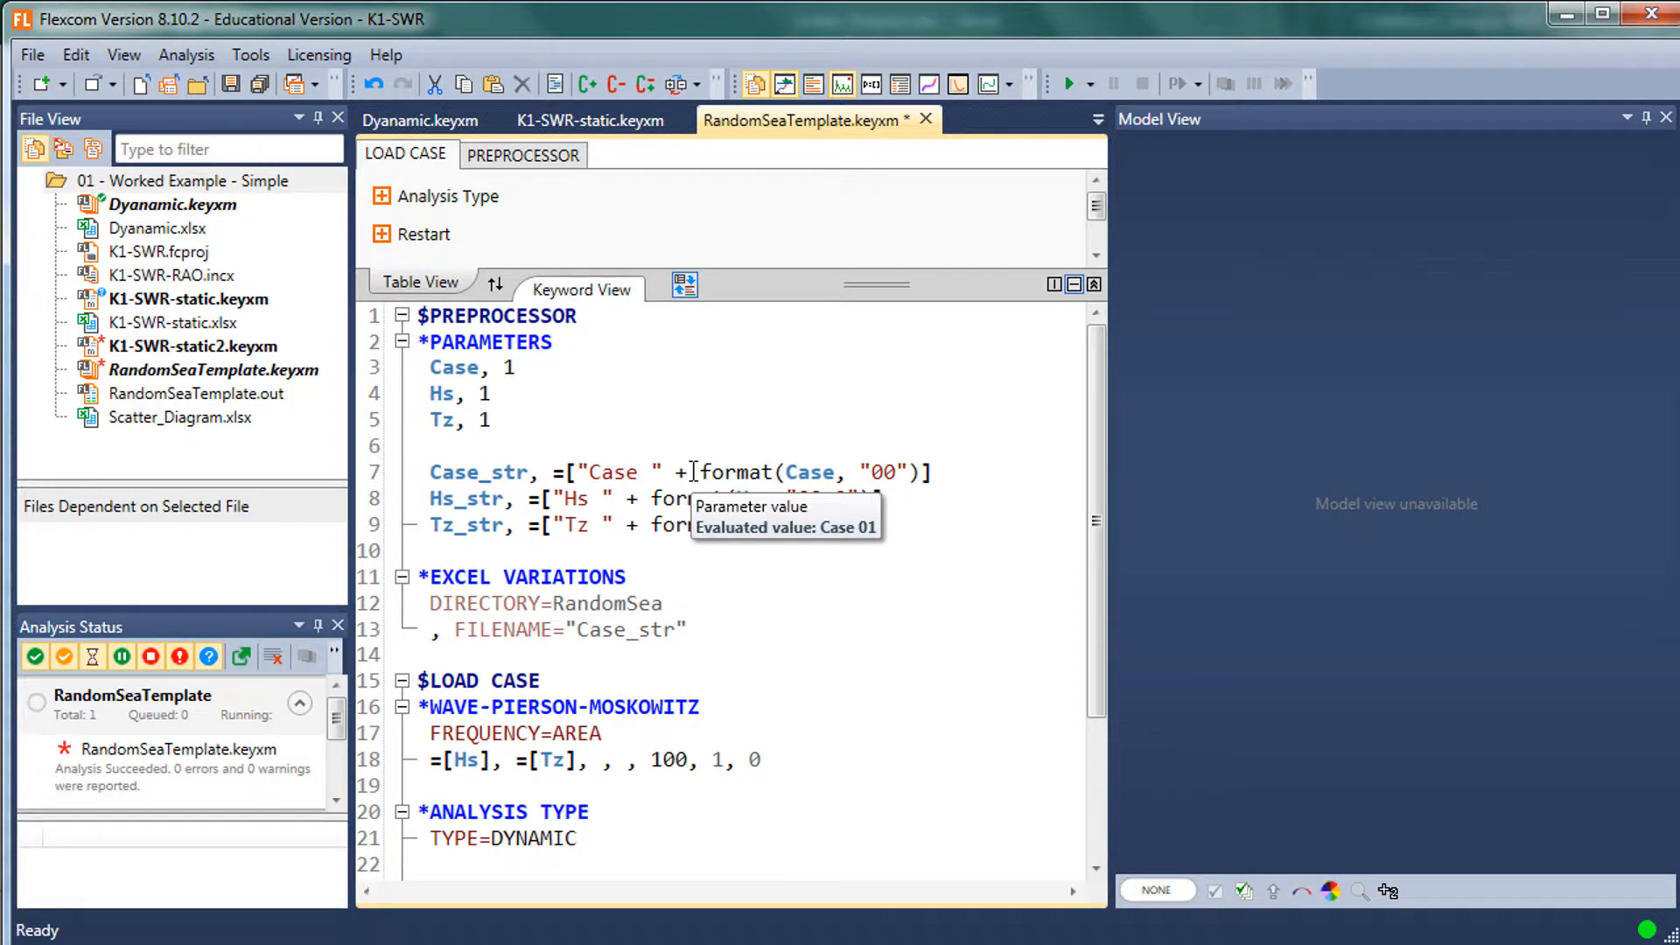
{"action": "type", "text": "()"}
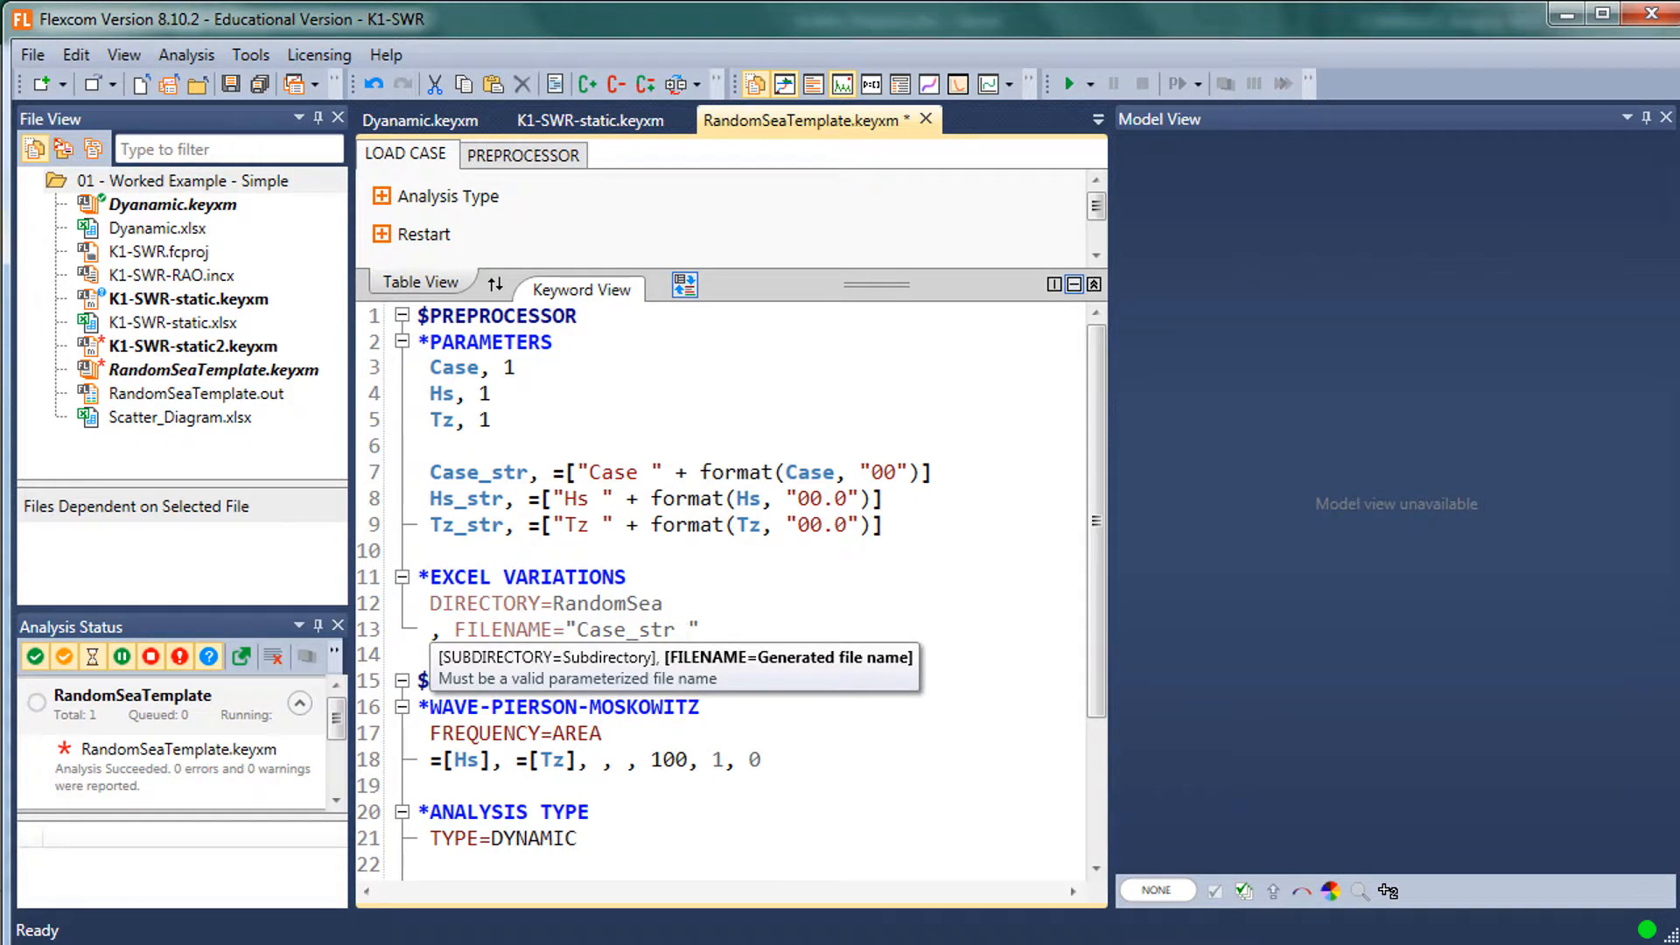
{"action": "key", "text": "Left"}
{"action": "double_click", "coordinate": [461, 498]}
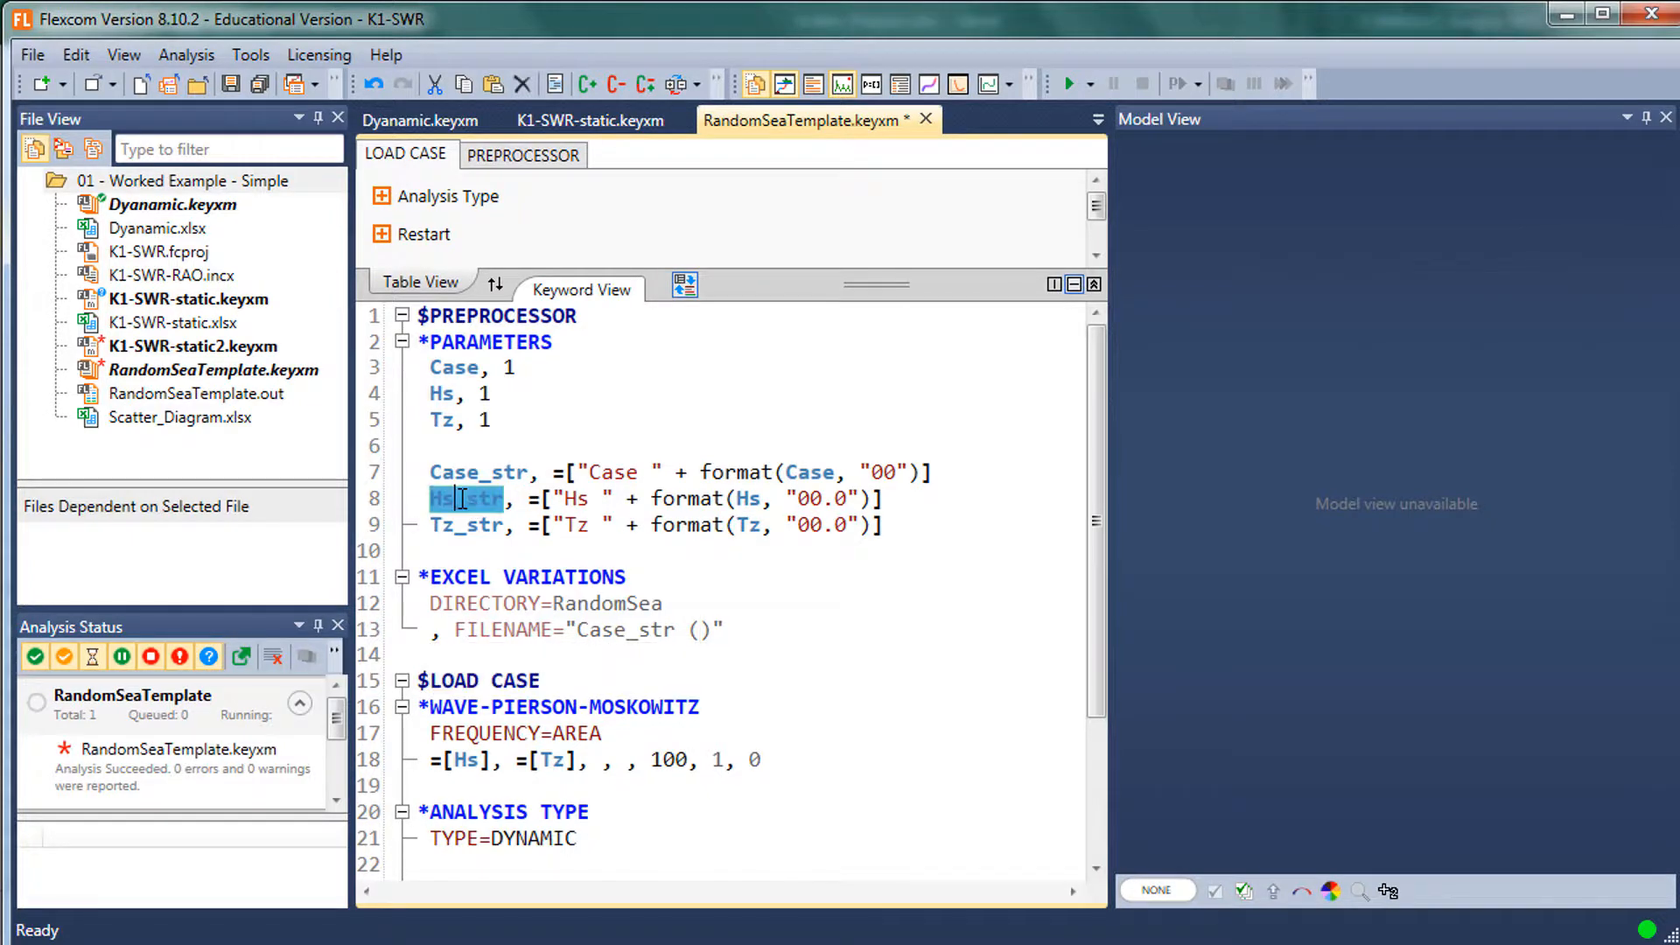
{"action": "key", "text": "ctrl+c"}
{"action": "left_click", "coordinate": [701, 631]}
{"action": "key", "text": "ctrl+v"}
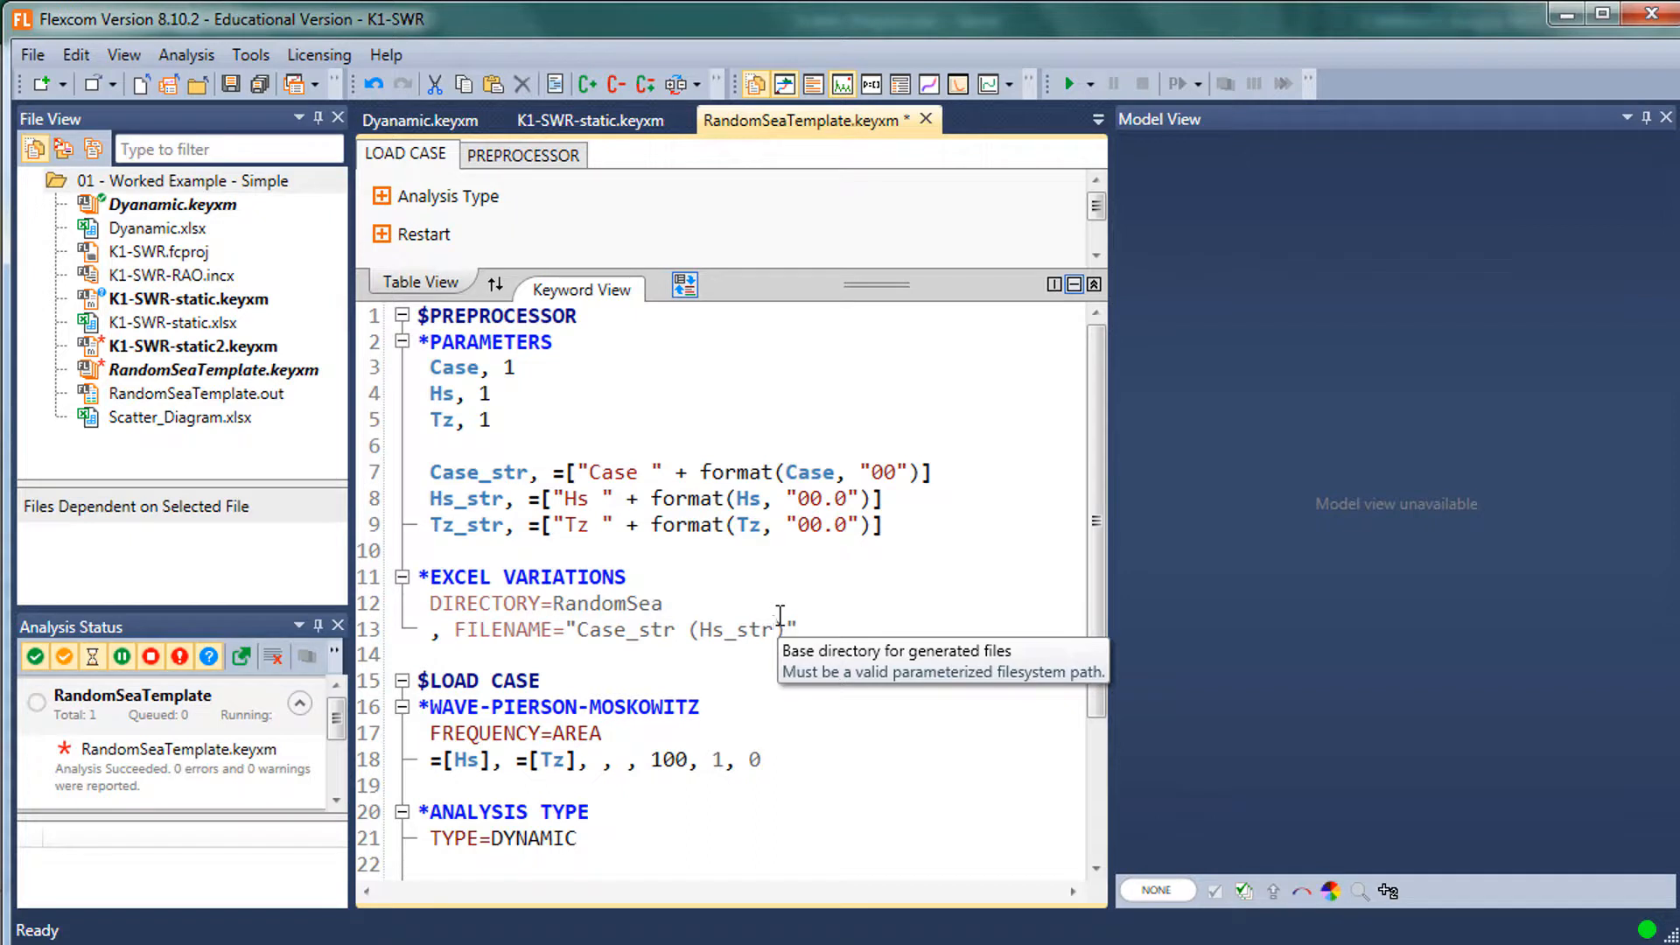
- Add a comma and Tz_str after Hs_str inside the parentheses of the FILENAME text
{"action": "type", "text": ","}
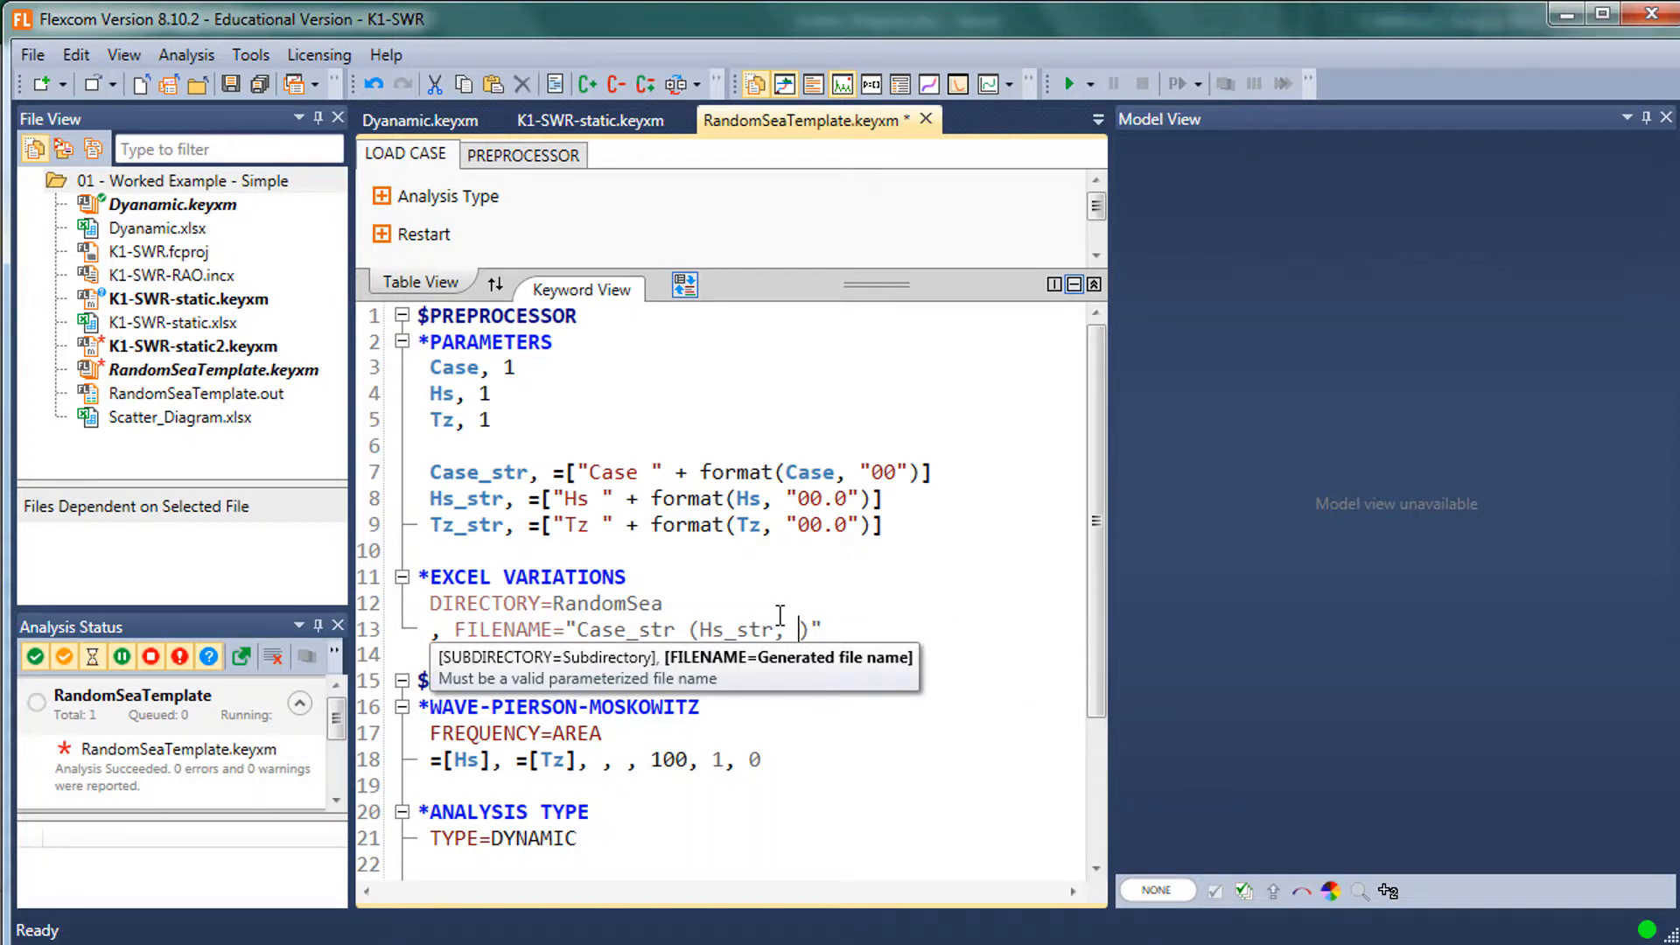
{"action": "key", "text": "ctrl+v"}
{"action": "key", "text": "BackSpace"}
{"action": "key", "text": "ctrl+z"}
{"action": "key", "text": "Left"}
{"action": "key", "text": "Left"}
{"action": "key", "text": "Left"}
{"action": "key", "text": "Left"}
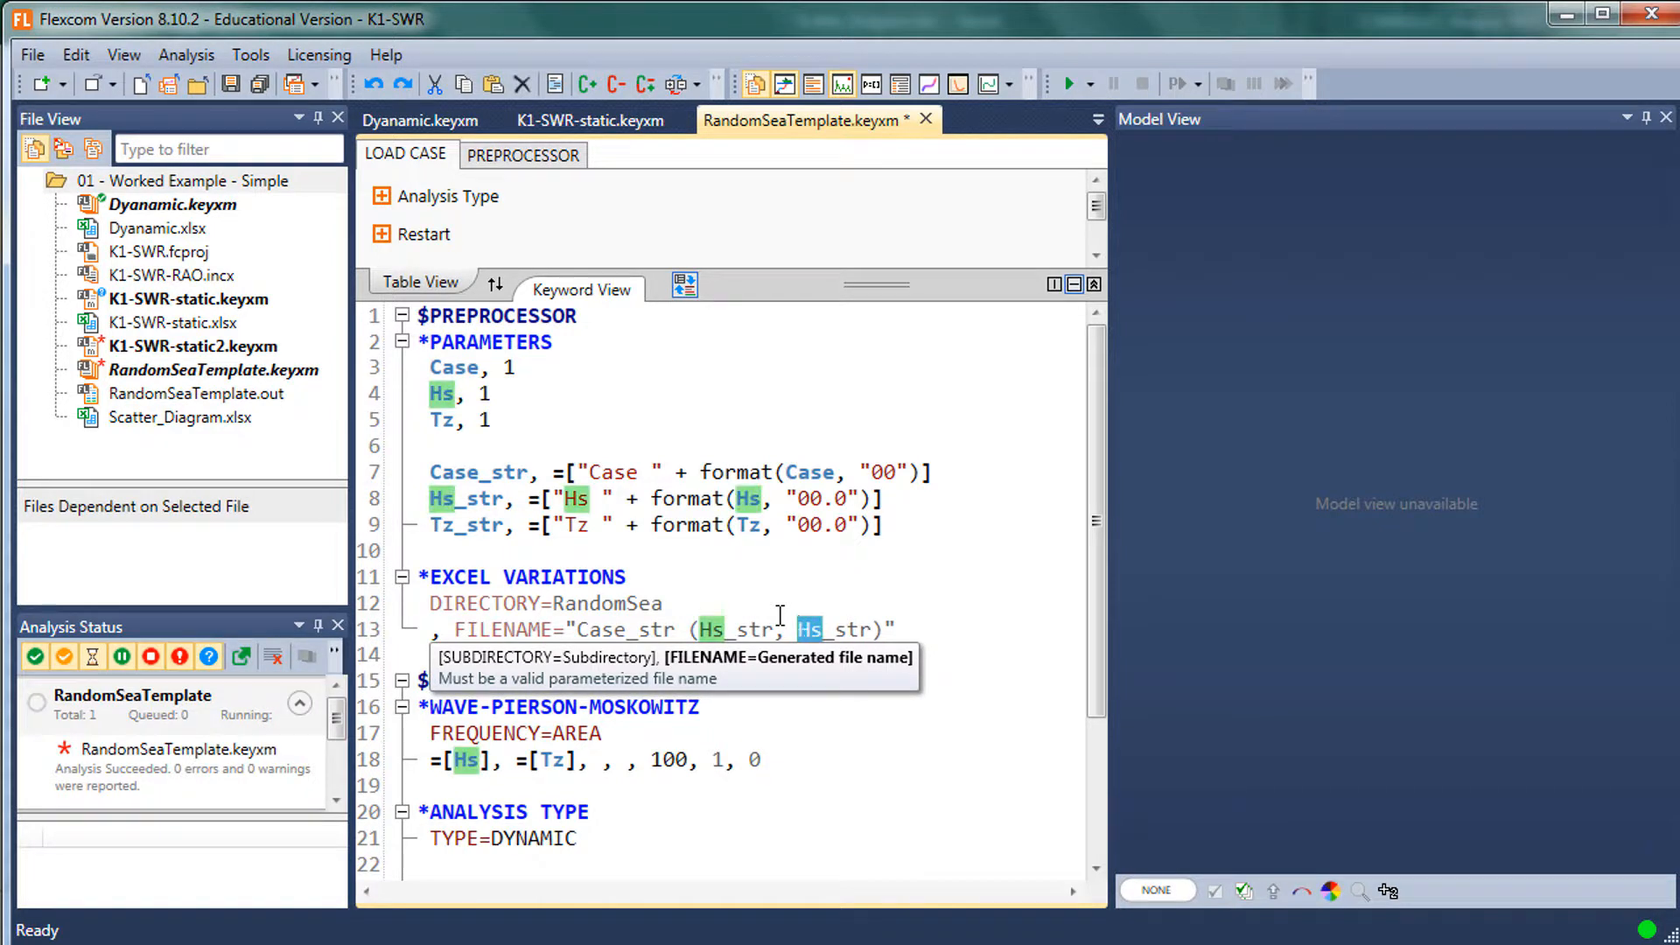
{"action": "key", "text": "BackSpace"}
{"action": "key", "text": "BackSpace"}
{"action": "type", "text": "Tz"}
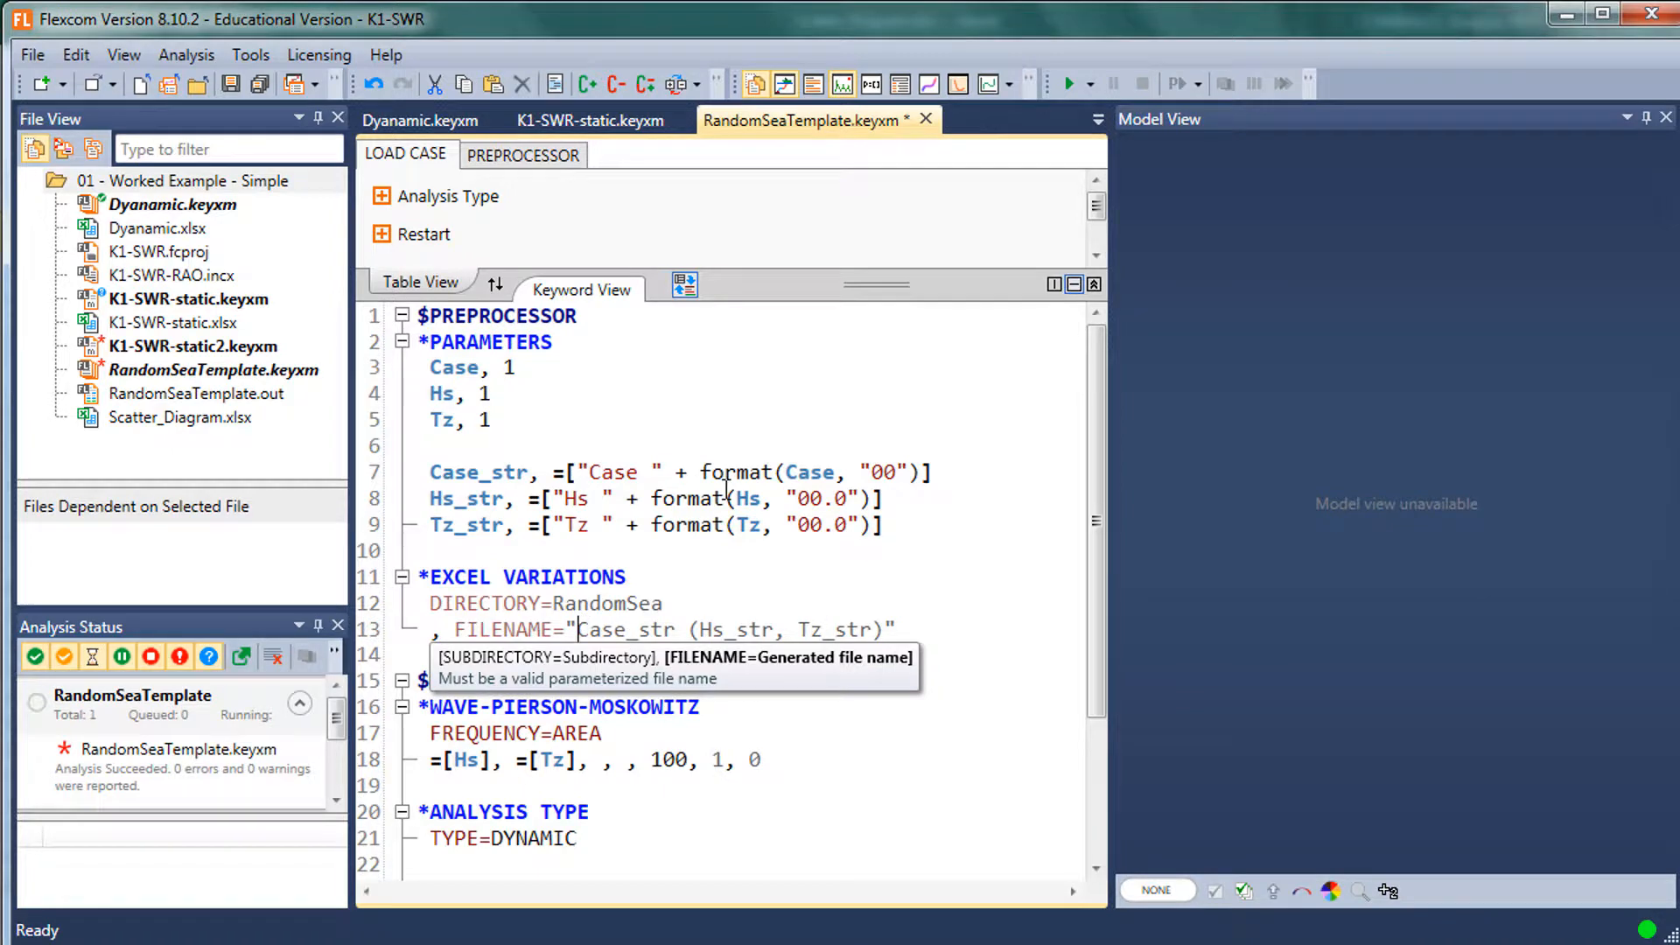
- Enclose each parameter name in the FILENAME text in percent signs, giving "%Case_str% (%Hs_str%, %Tz_str%)"
{"action": "type", "text": "%"}
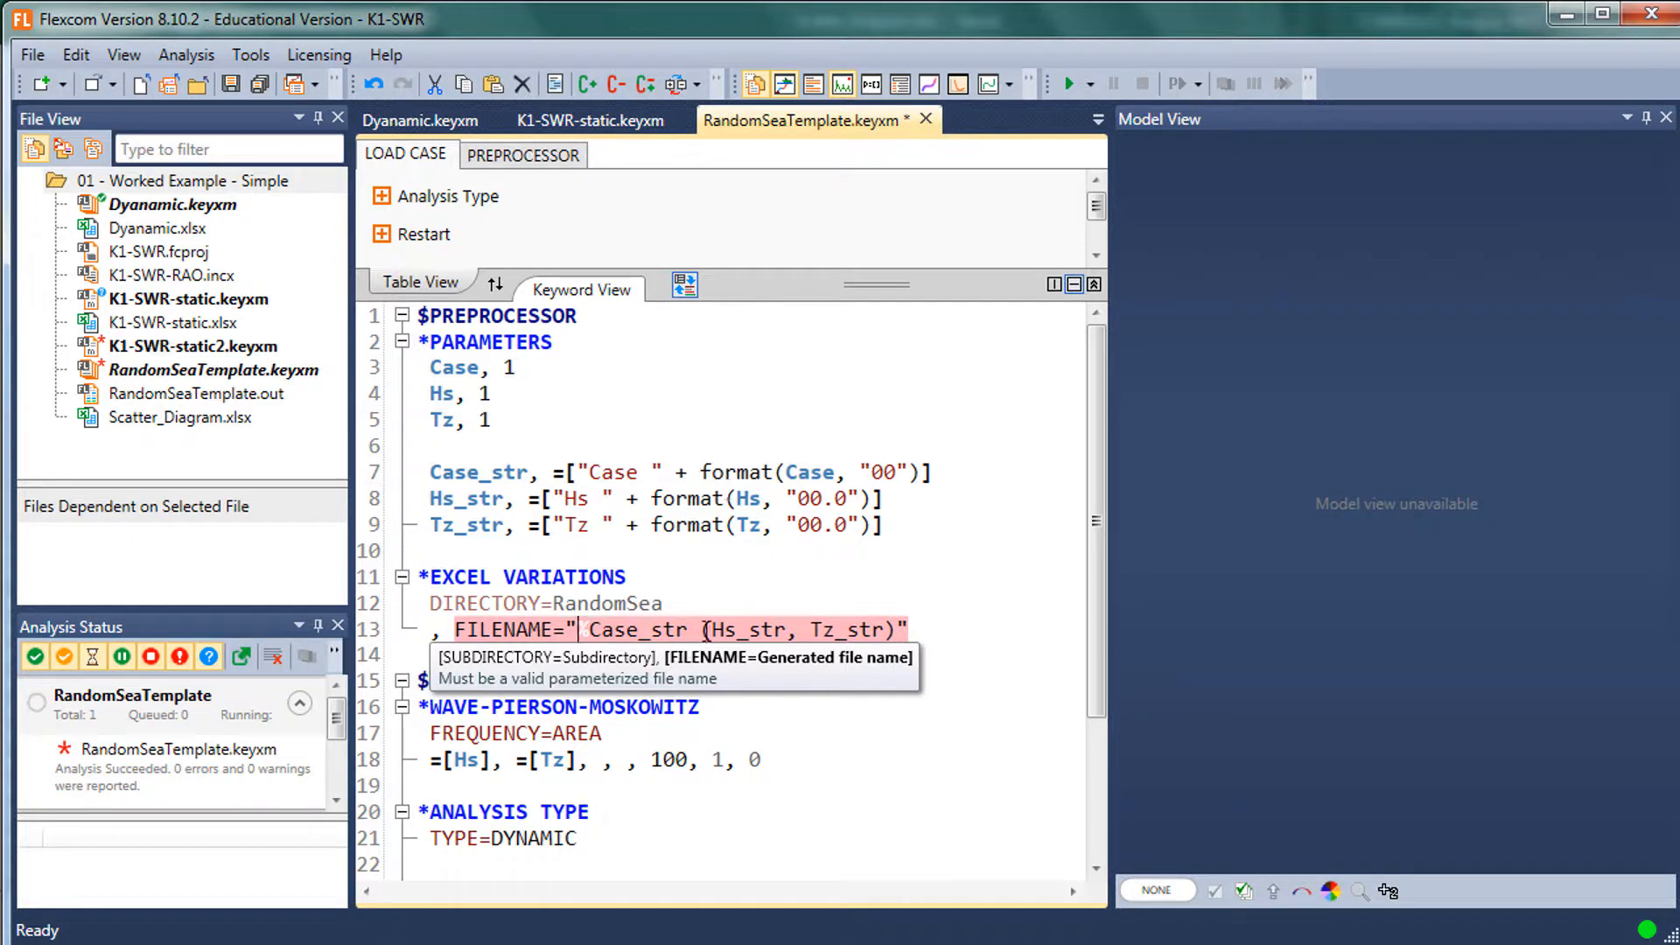
{"action": "type", "text": "%"}
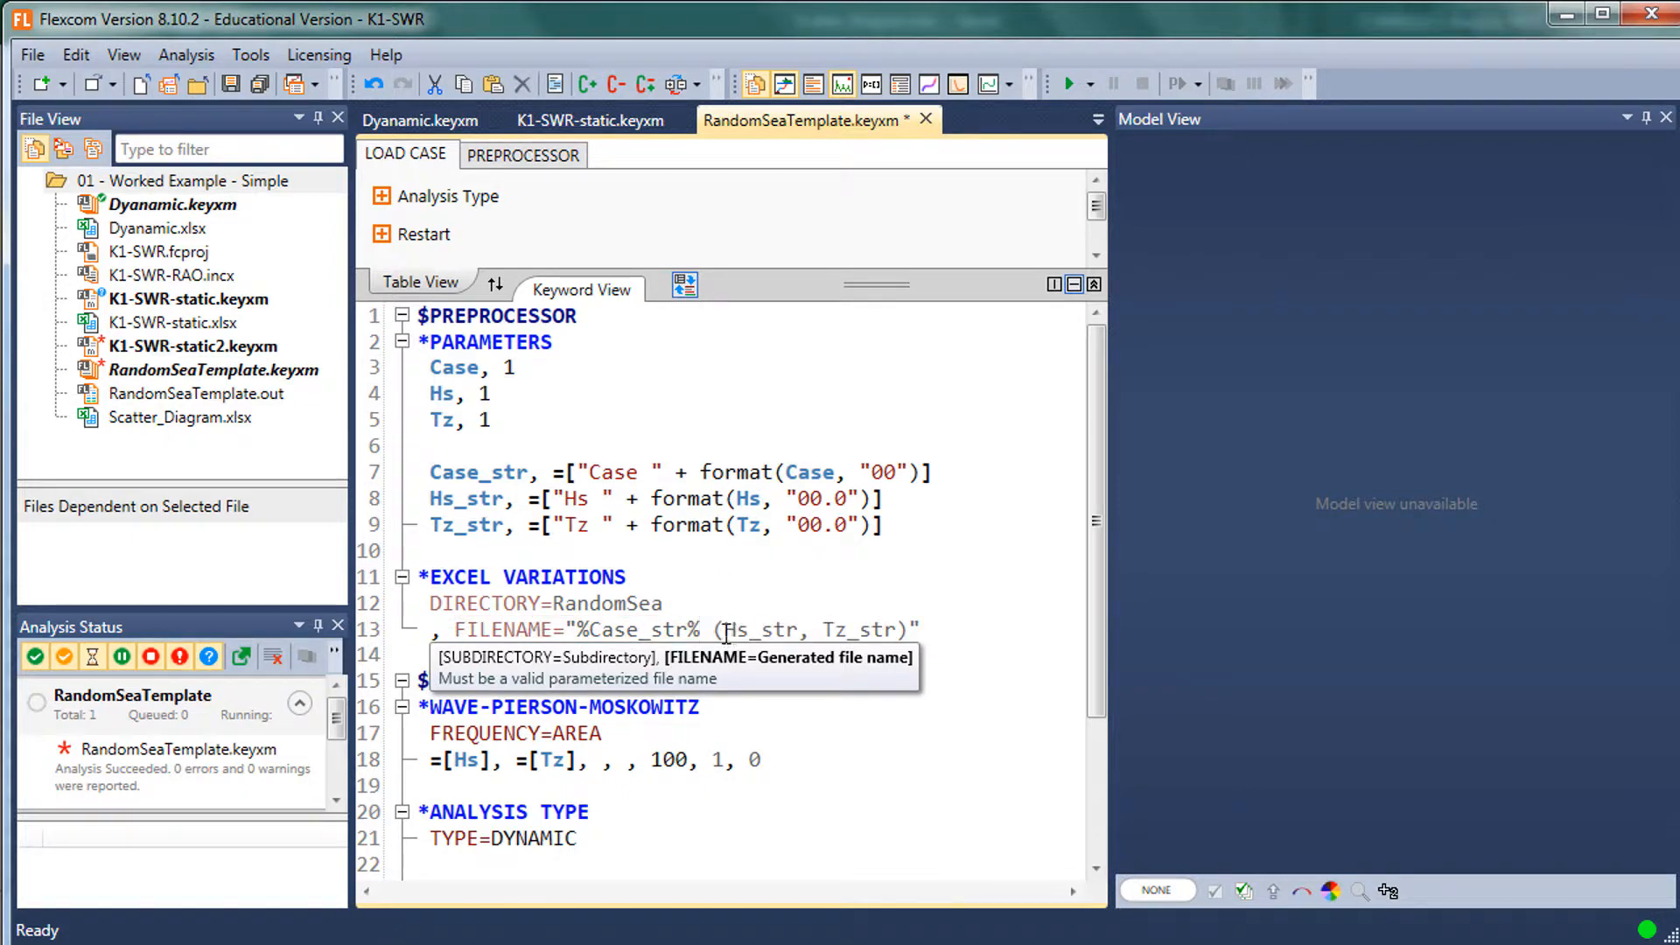
{"action": "left_click", "coordinate": [726, 630]}
{"action": "type", "text": "%"}
{"action": "left_click", "coordinate": [814, 630]}
{"action": "type", "text": "% ("}
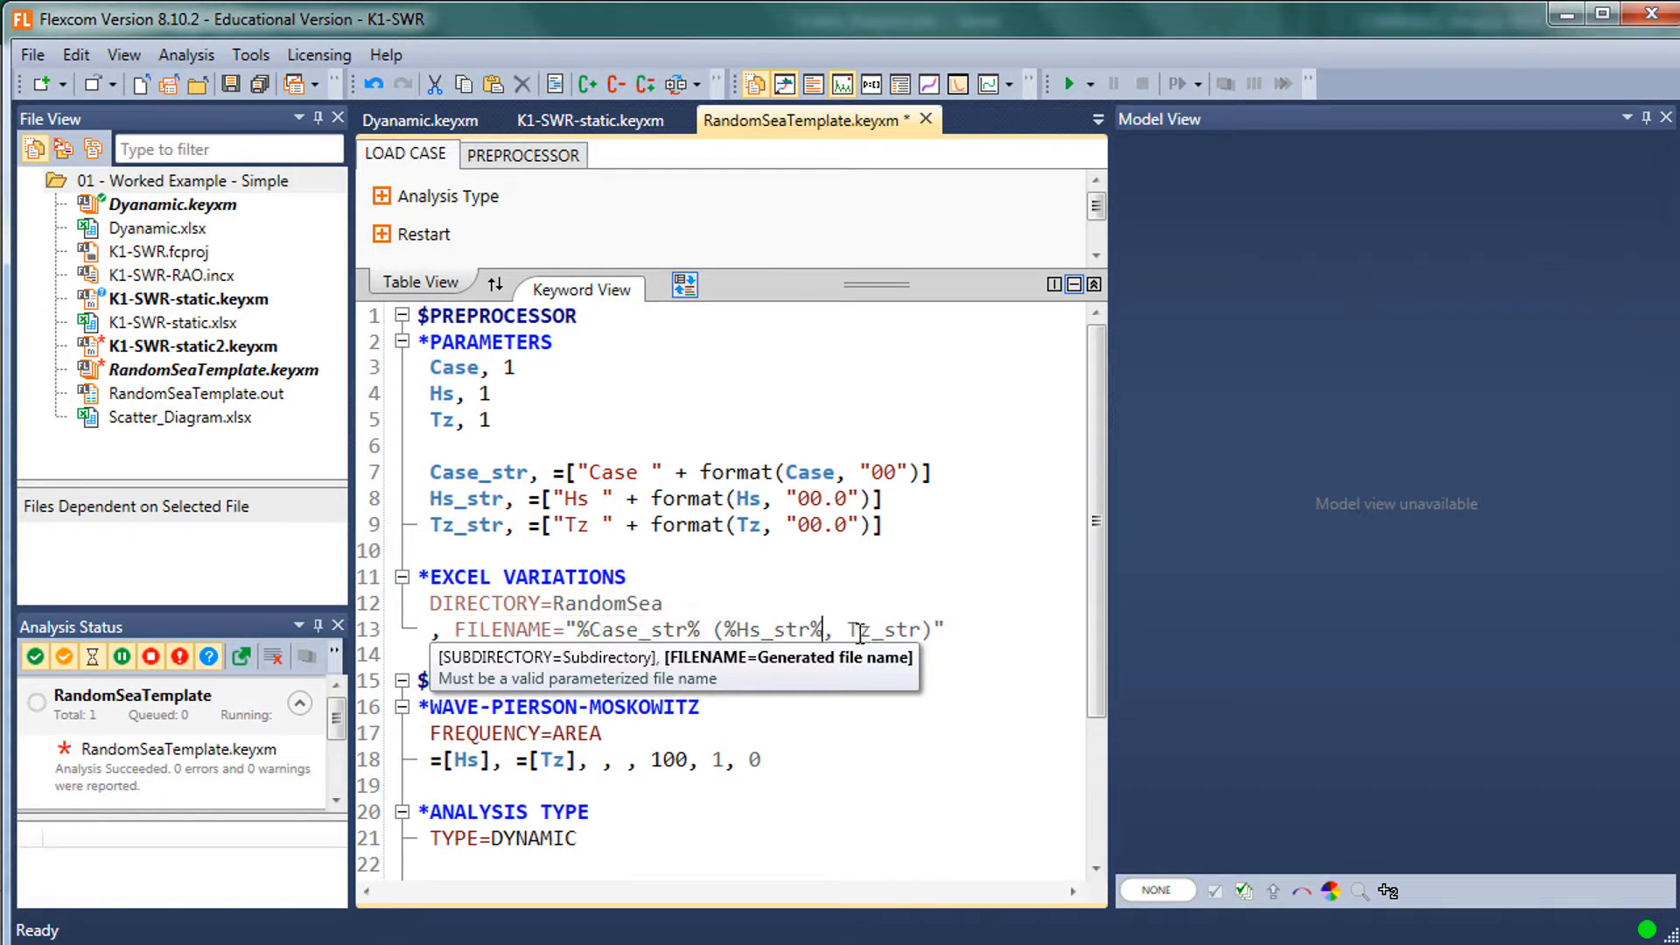
{"action": "type", "text": "%"}
{"action": "left_click", "coordinate": [929, 630]}
{"action": "type", "text": "%"}
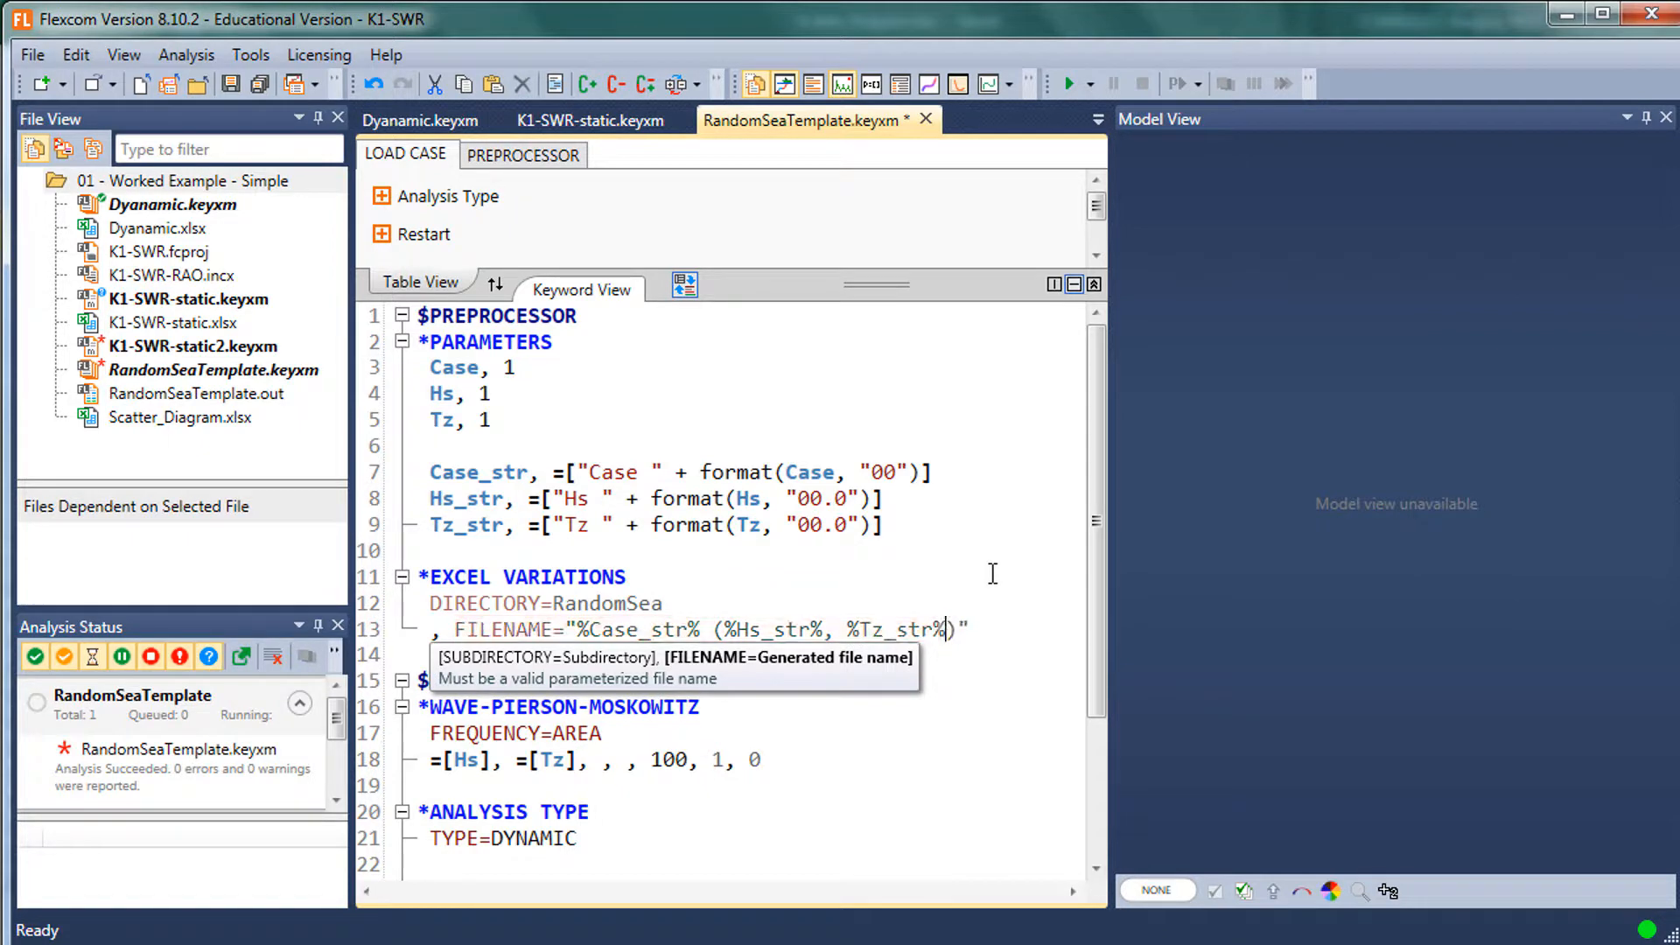
{"action": "left_click", "coordinate": [969, 563]}
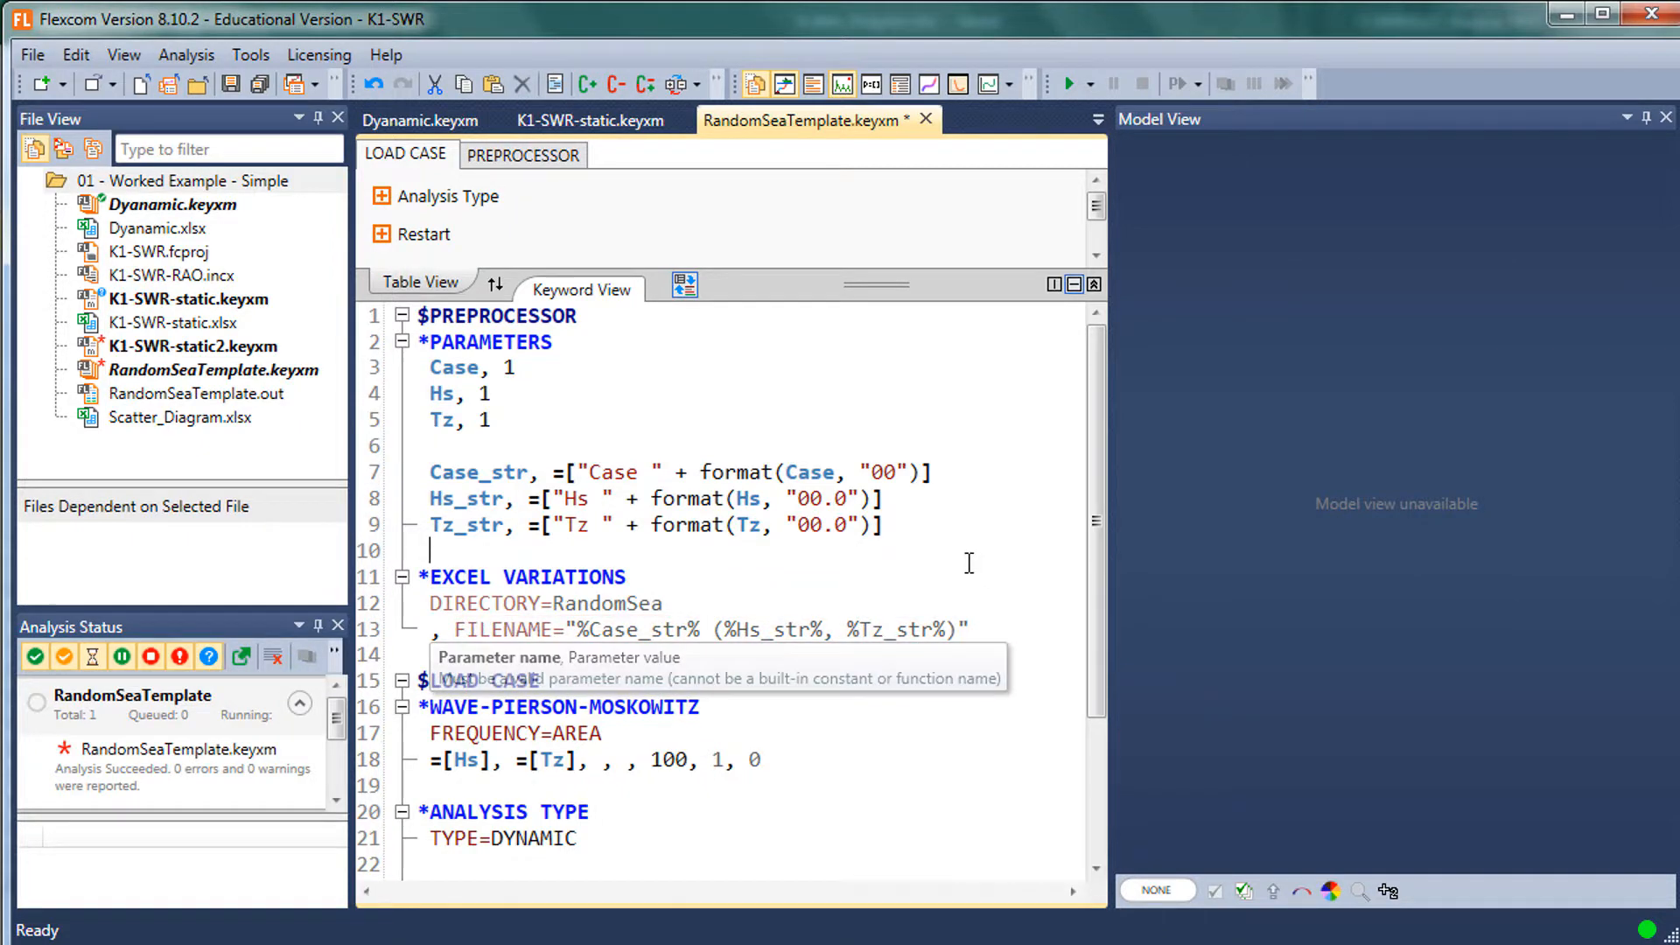
- Add a line below FILENAME with EXCEL=Scatter_Diagram.xlsx, SHEET=Sheet1 and an empty RANGE= entry
{"action": "left_click", "coordinate": [1032, 628]}
{"action": "key", "text": "Return"}
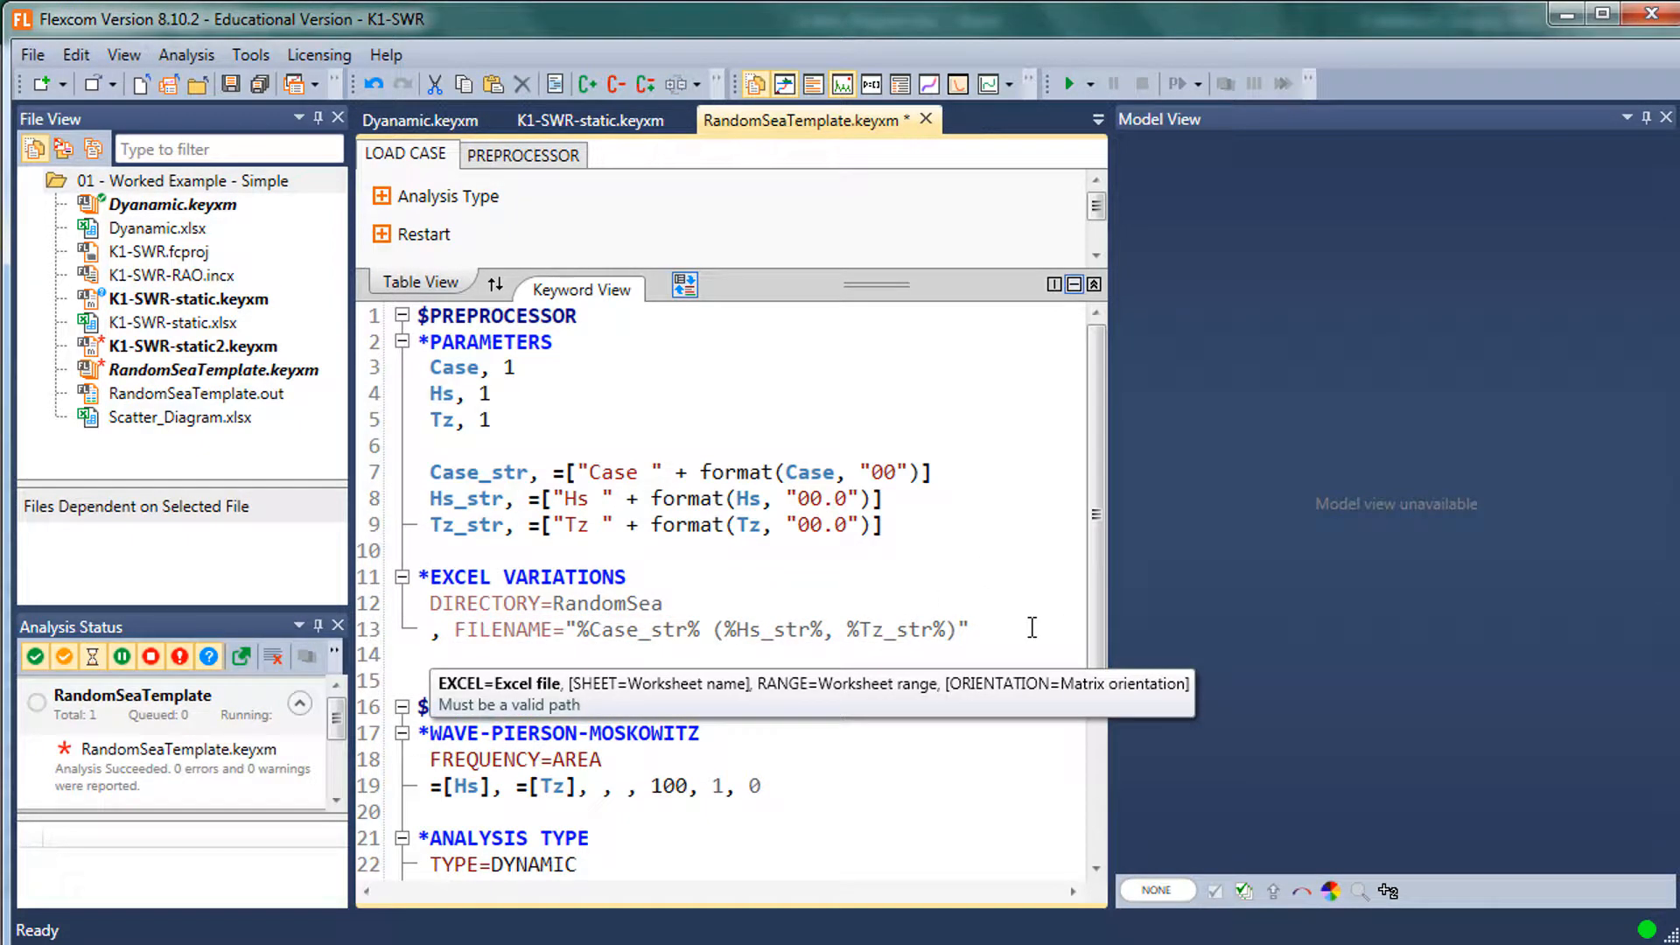
{"action": "type", "text": "EXCEL="}
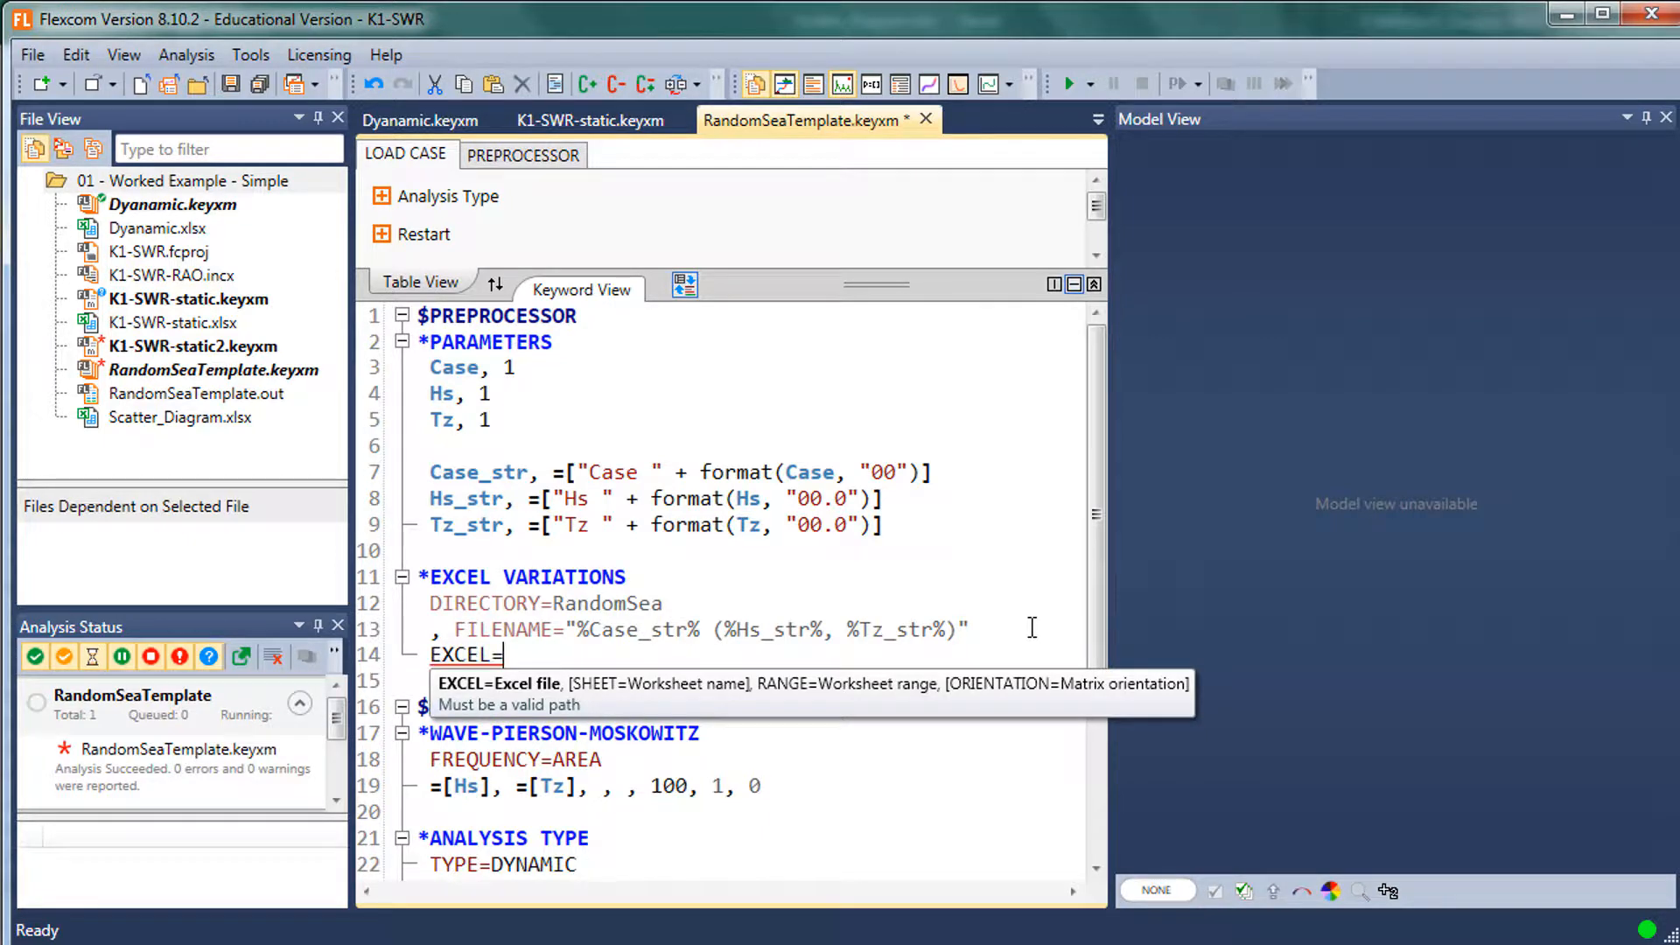
{"action": "left_click", "coordinate": [159, 419]}
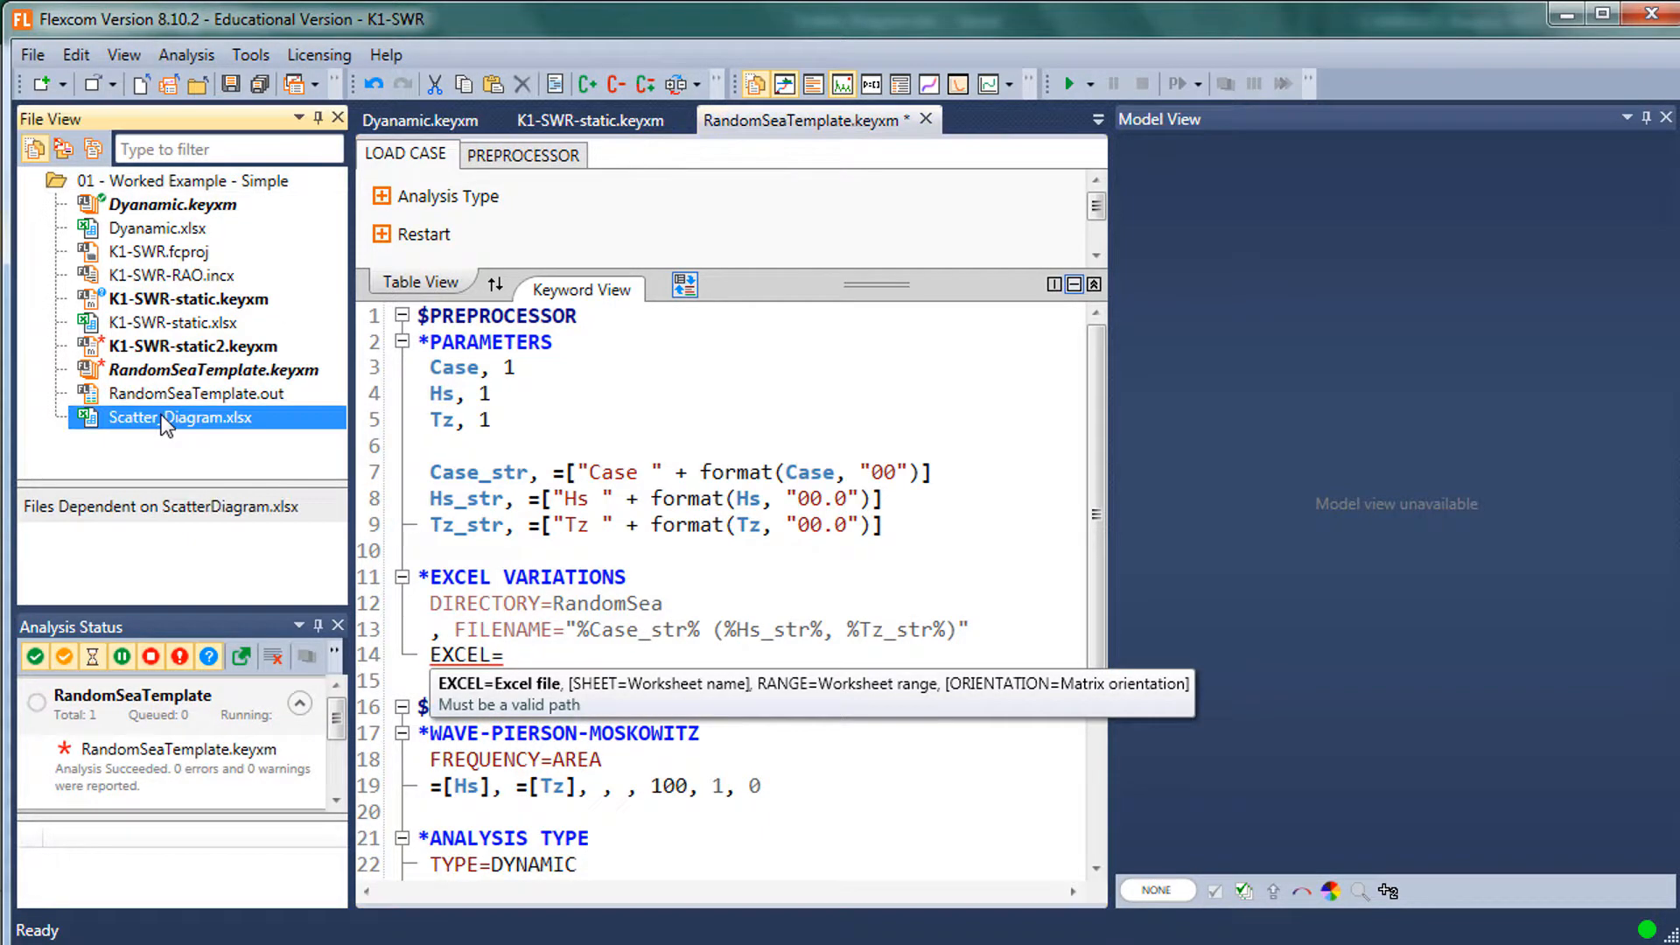
{"action": "left_click", "coordinate": [164, 422]}
{"action": "key", "text": "shift+End"}
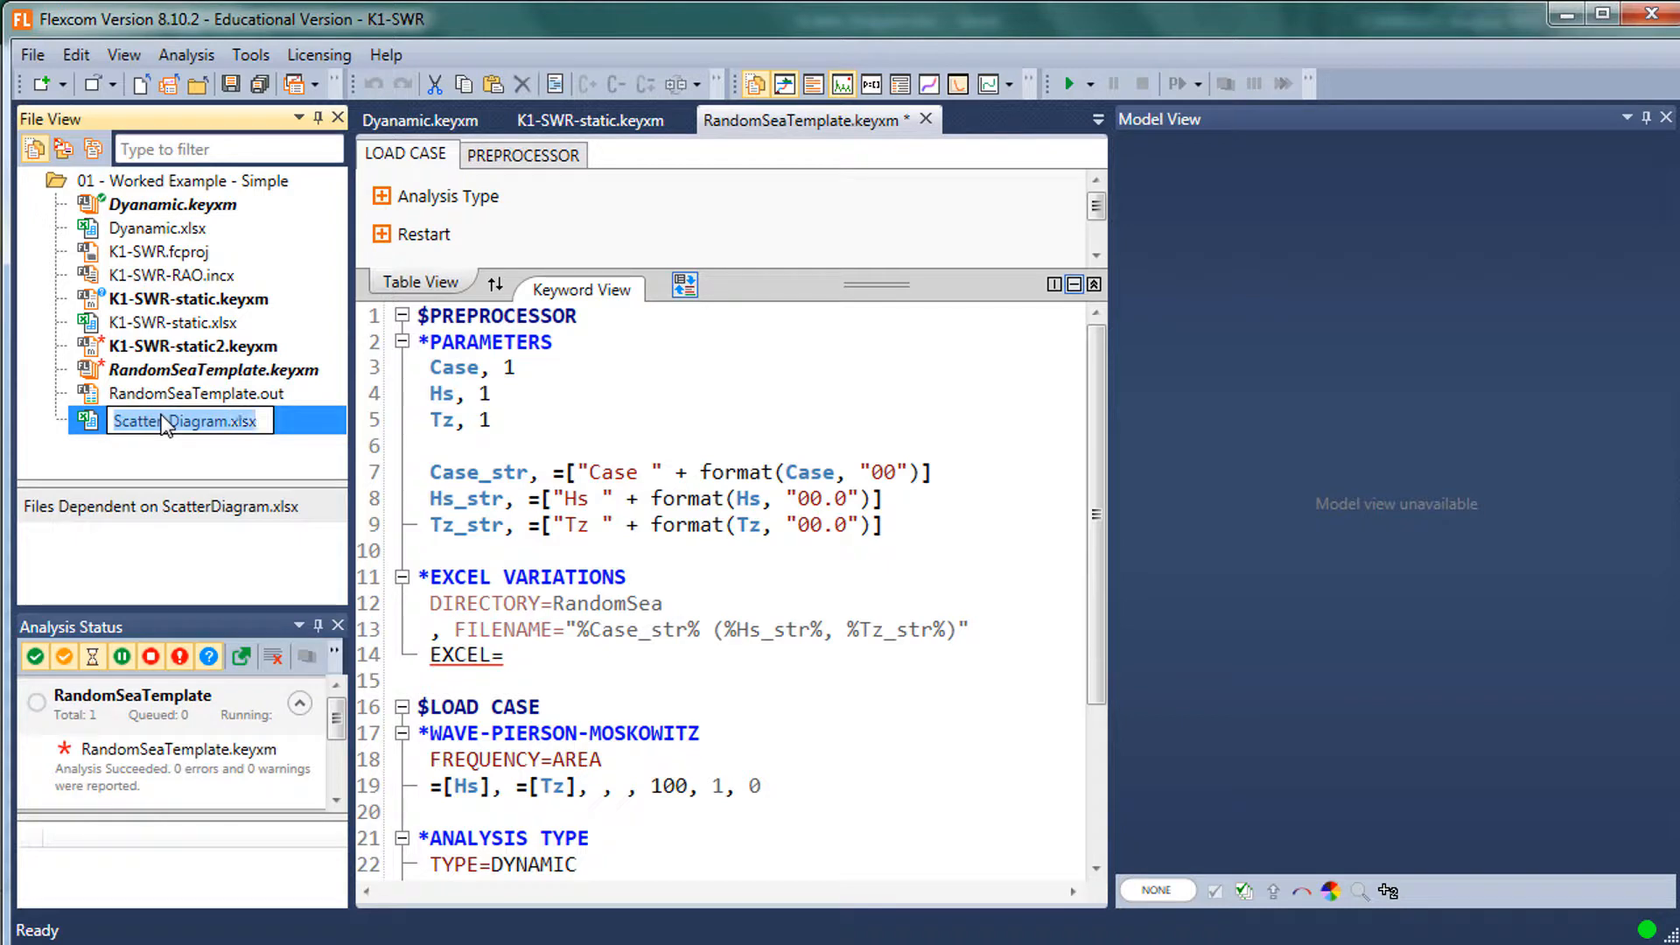
{"action": "left_click", "coordinate": [532, 661]}
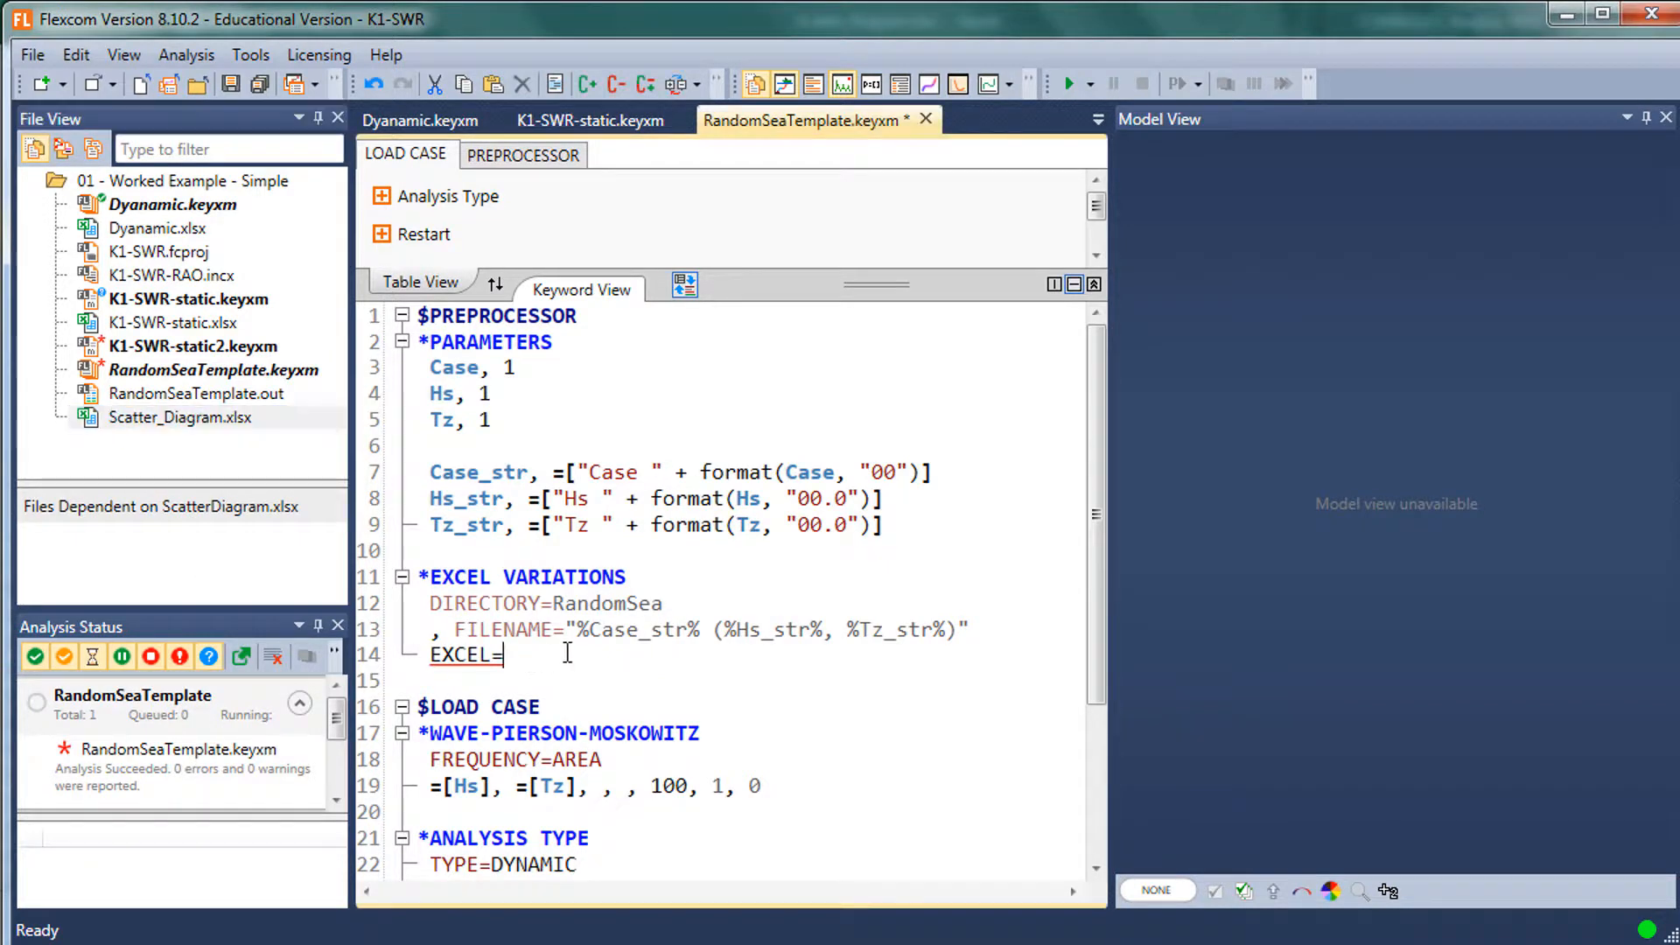
{"action": "key", "text": "ctrl+v"}
{"action": "type", "text": ", "}
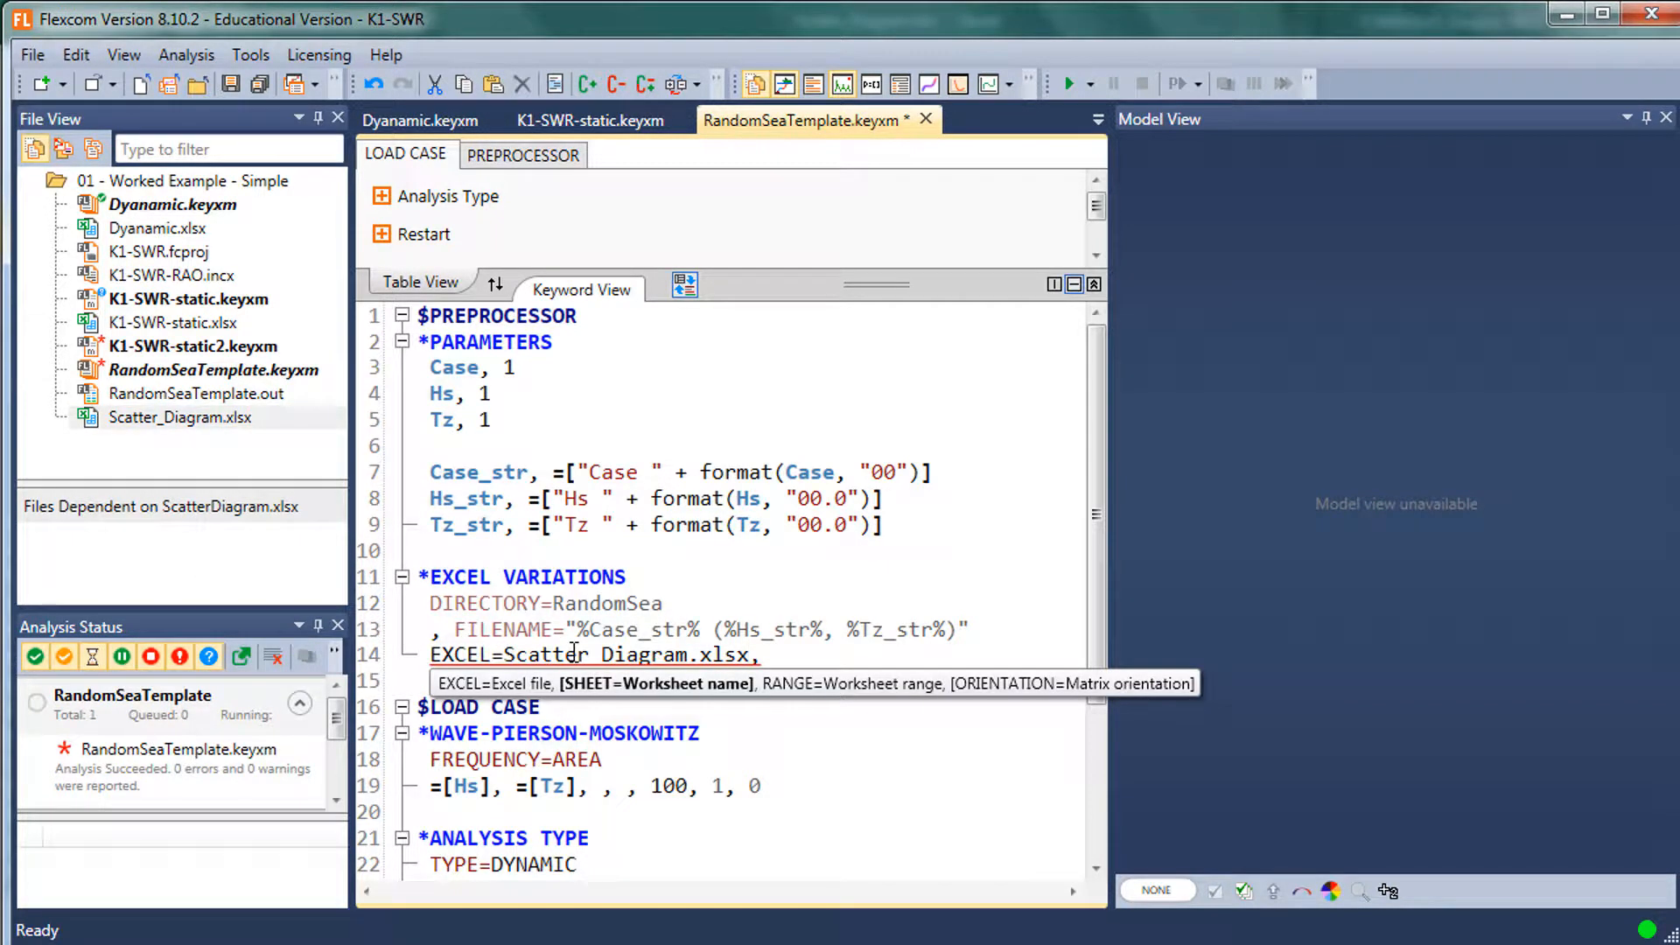
{"action": "type", "text": "SHEET=Sheet1"}
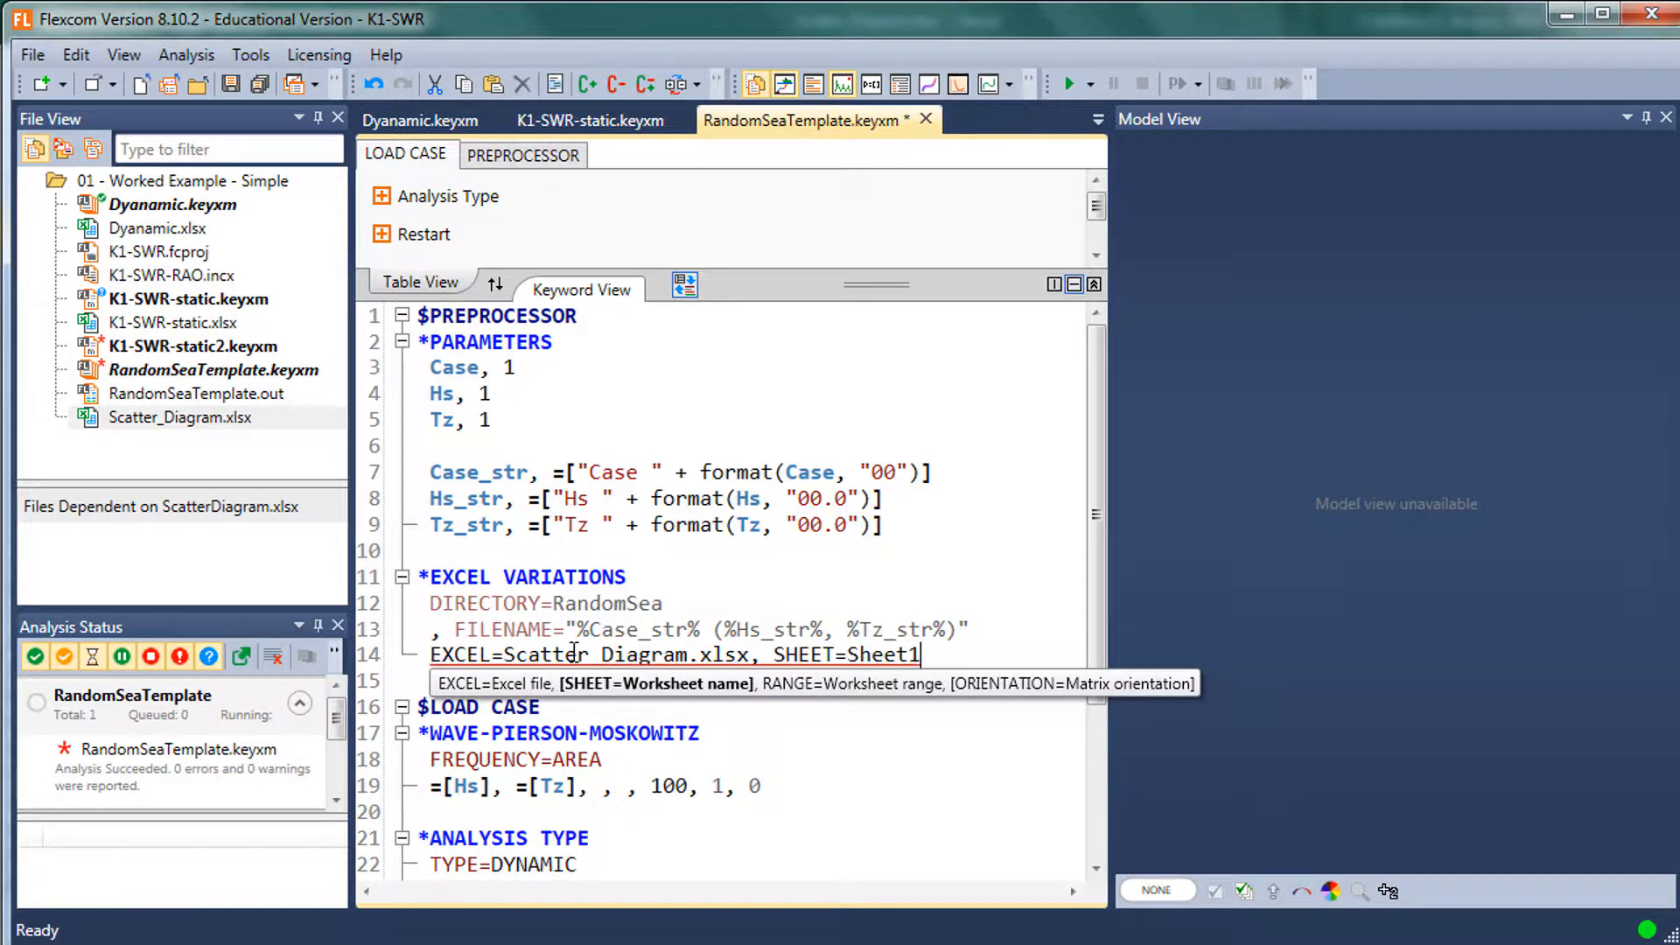
{"action": "type", "text": ", RANGE="}
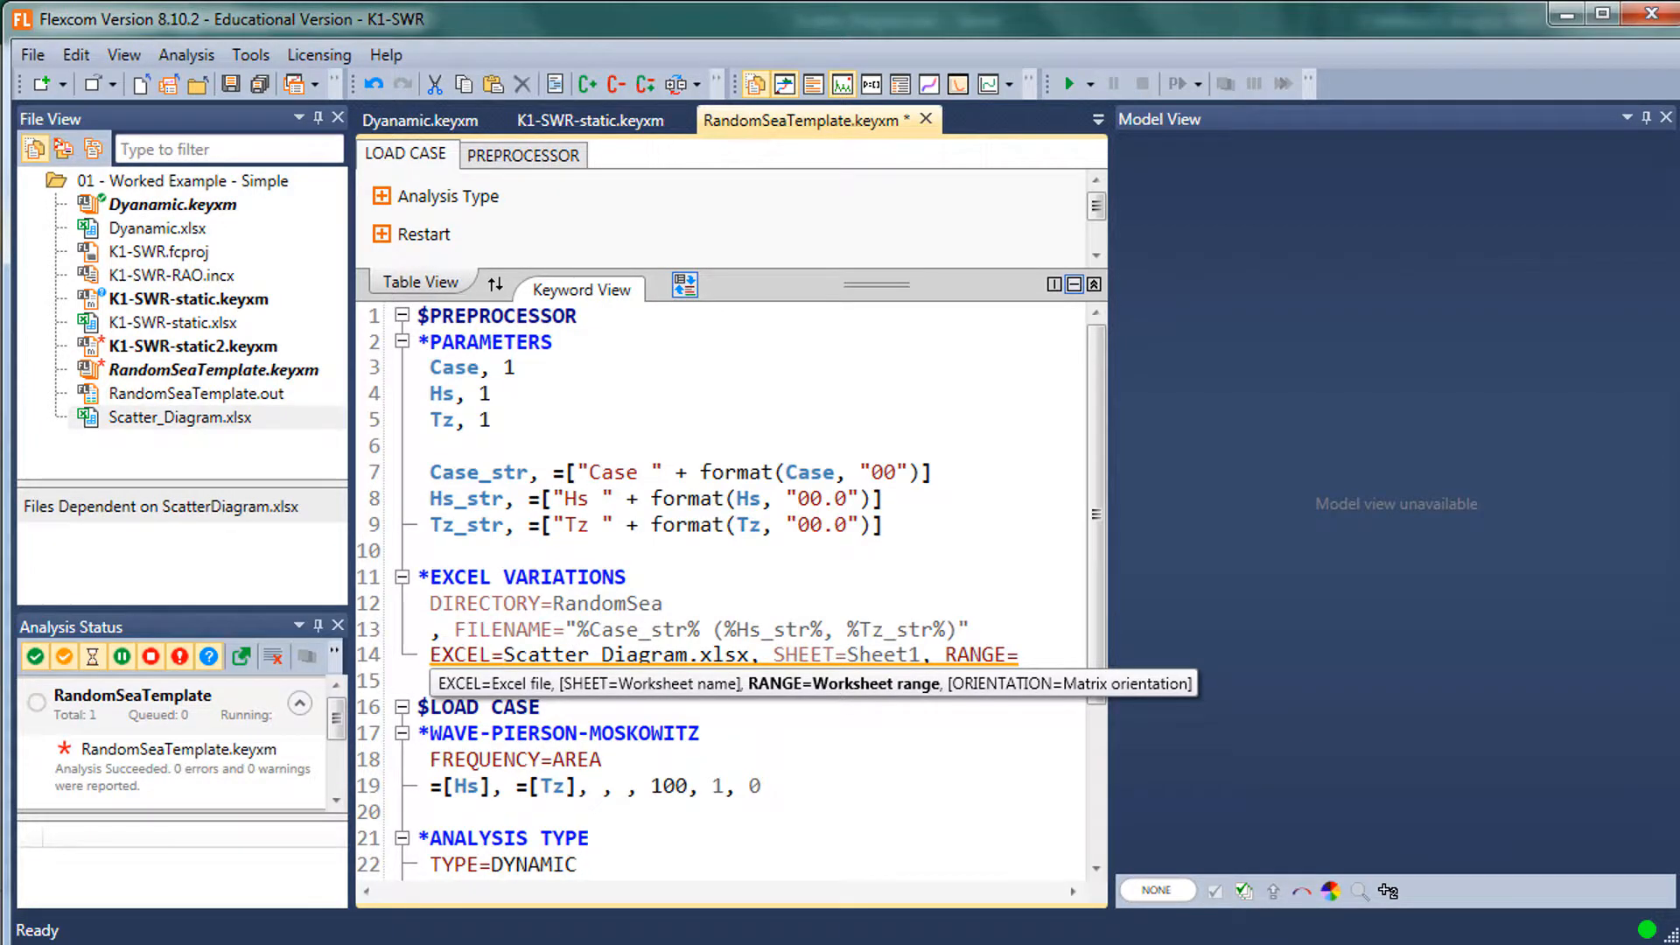
- Switch to the Scatter_Diagram.xlsx workbook in Excel and examine which cells the Case, Hs and Tz columns span
{"action": "key", "text": "alt+Tab"}
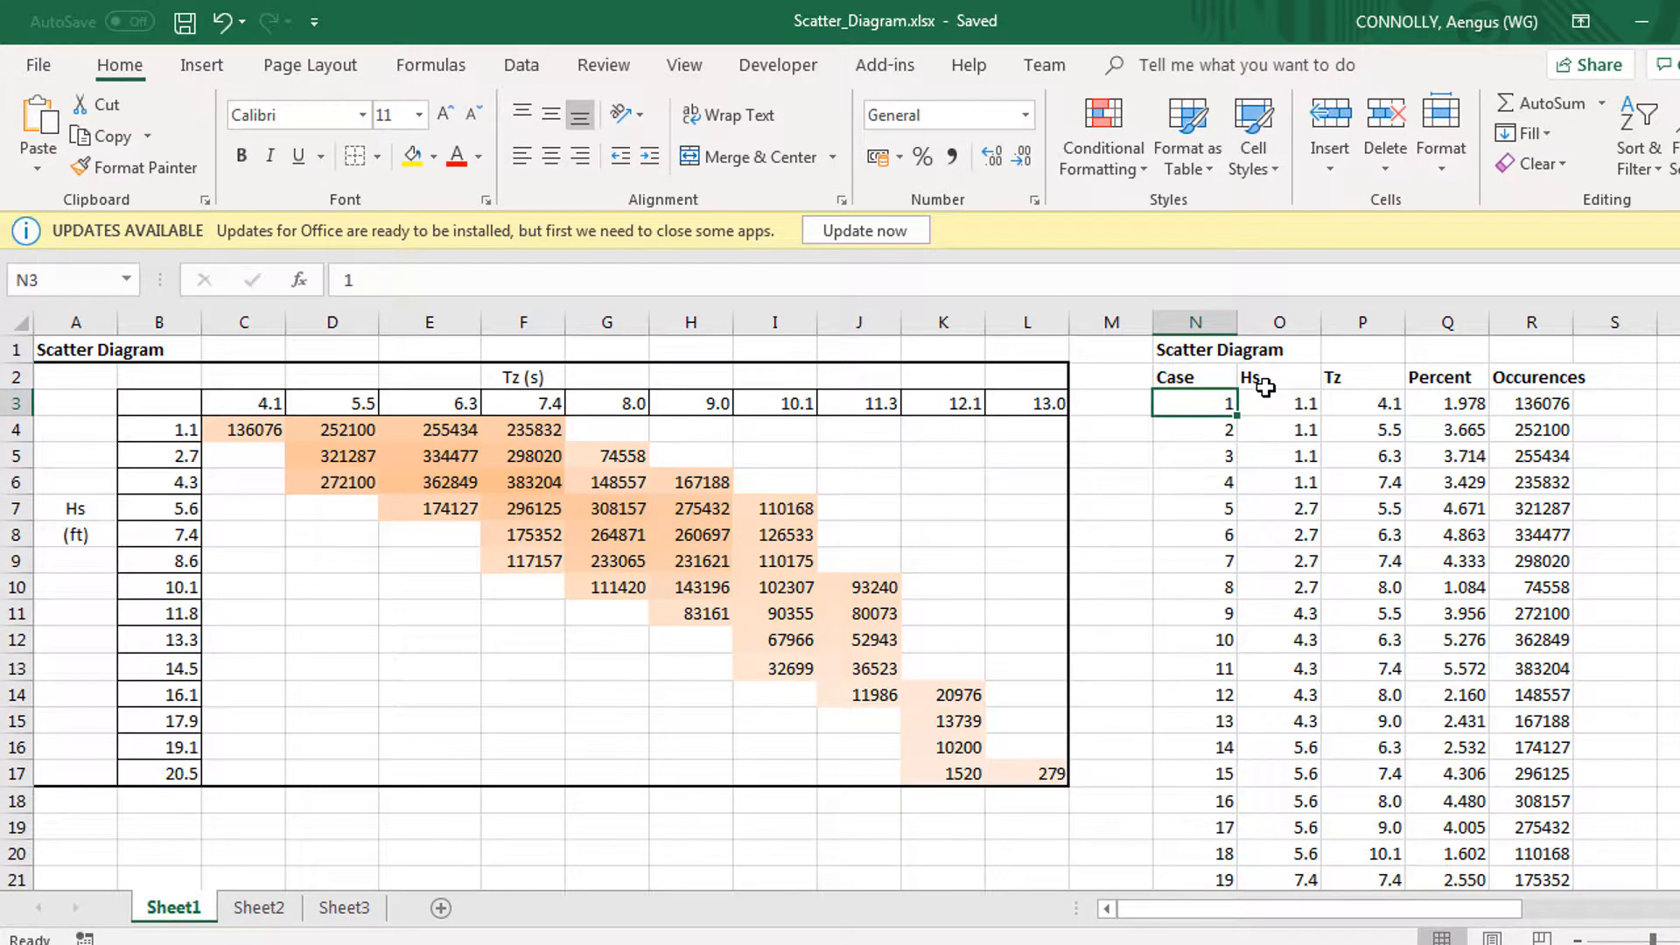
{"action": "key", "text": "shift+Down"}
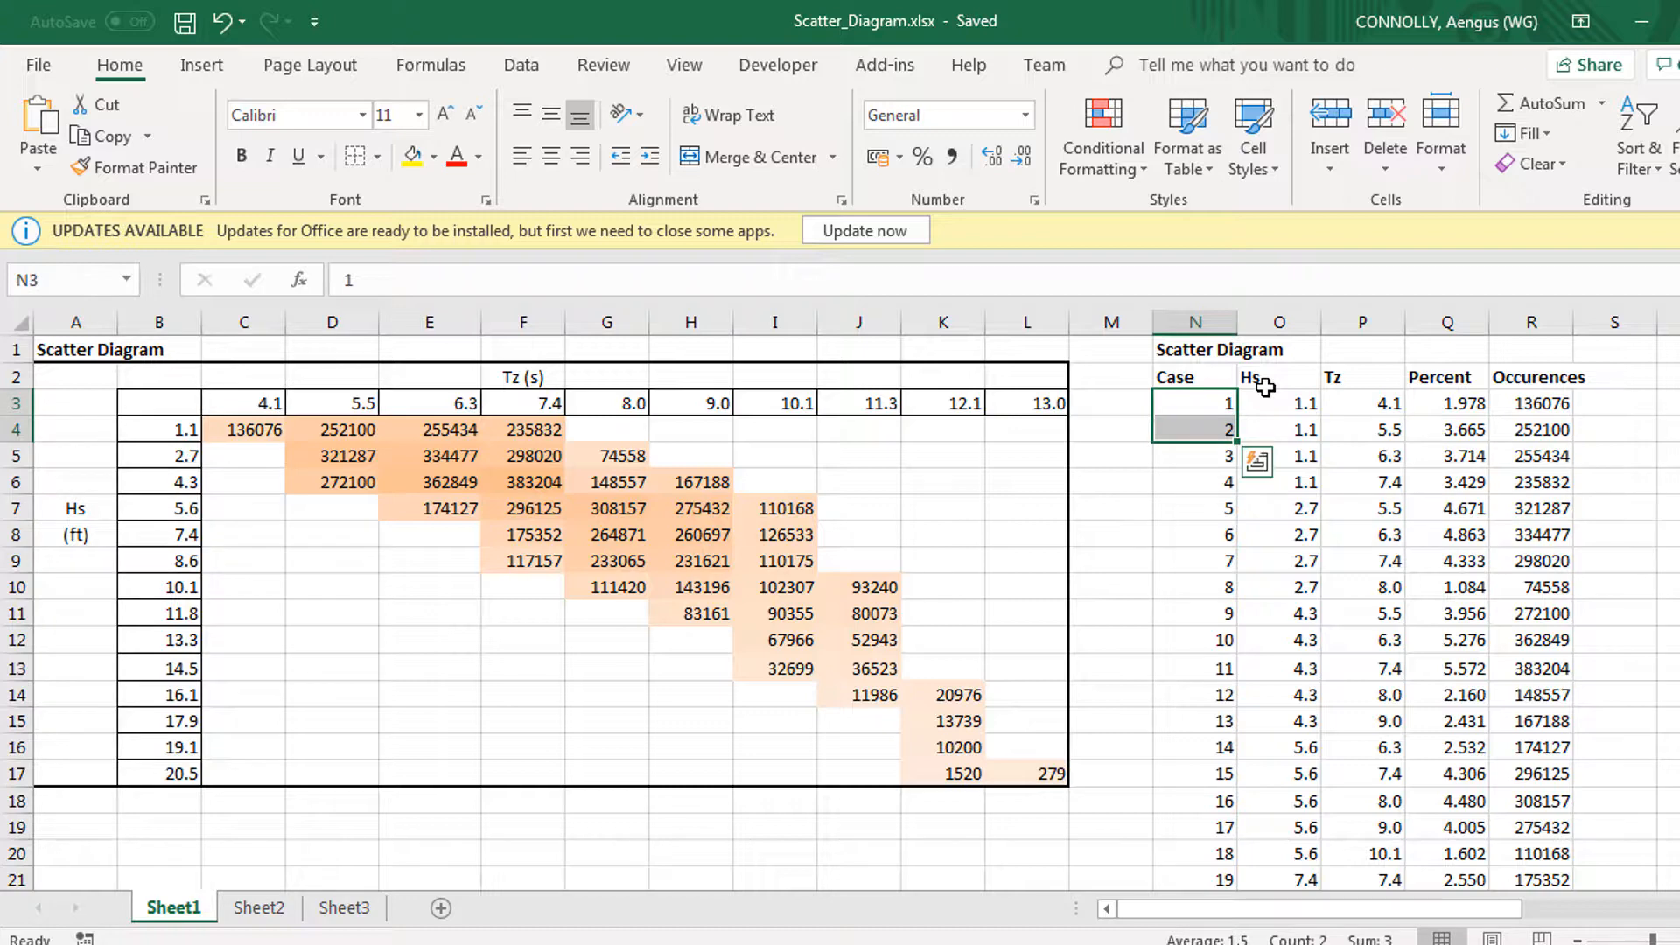
{"action": "key", "text": "Down"}
{"action": "key", "text": "Down"}
{"action": "key", "text": "Down"}
{"action": "key", "text": "shift+Down"}
{"action": "key", "text": "shift+Down"}
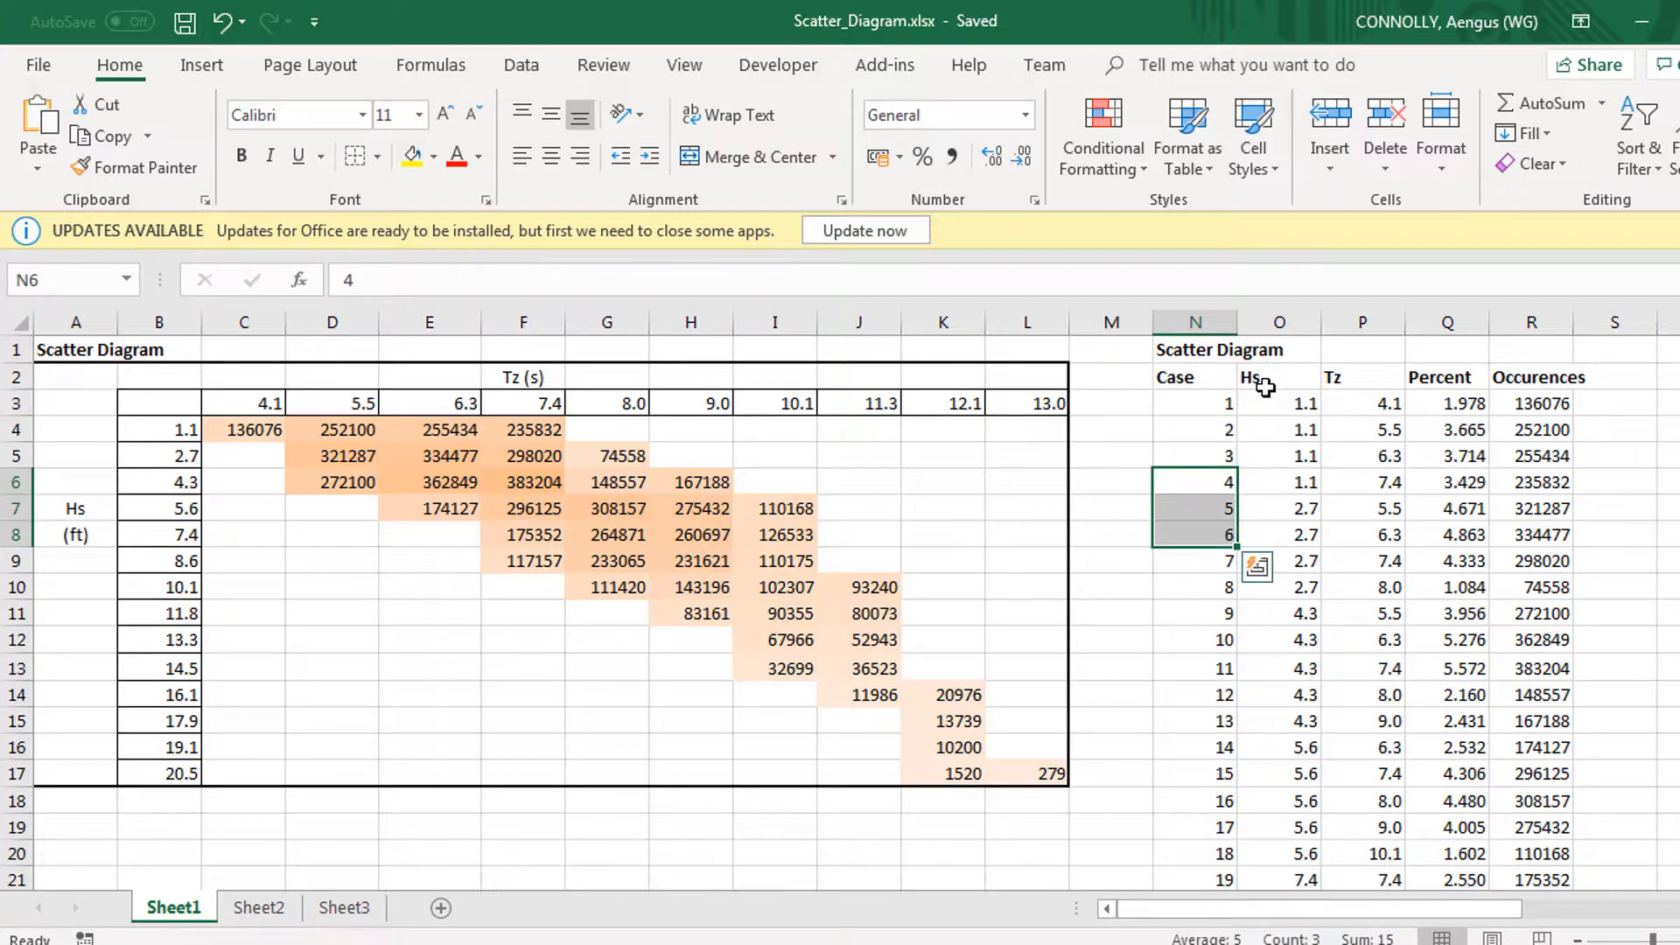
{"action": "key", "text": "shift+Up"}
{"action": "key", "text": "shift+Up"}
{"action": "key", "text": "shift+Down"}
{"action": "left_click", "coordinate": [1286, 504]}
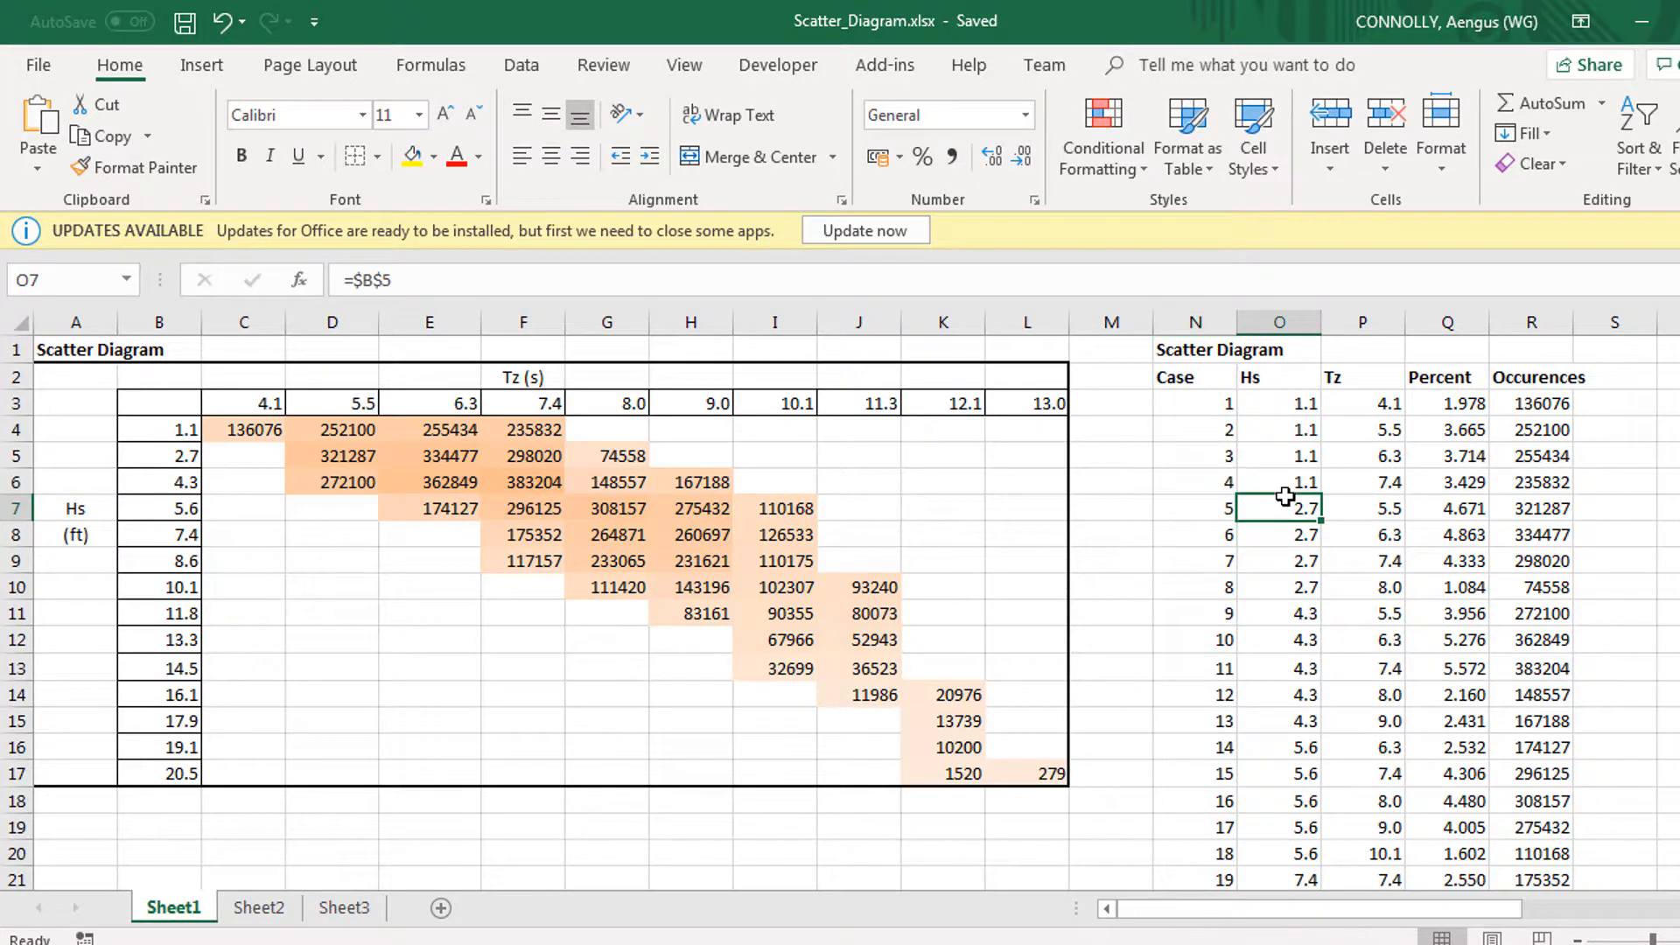
{"action": "scroll", "coordinate": [1290, 503], "scroll_direction": "down", "scroll_amount": 8}
{"action": "scroll", "coordinate": [1376, 823], "scroll_direction": "down", "scroll_amount": 4}
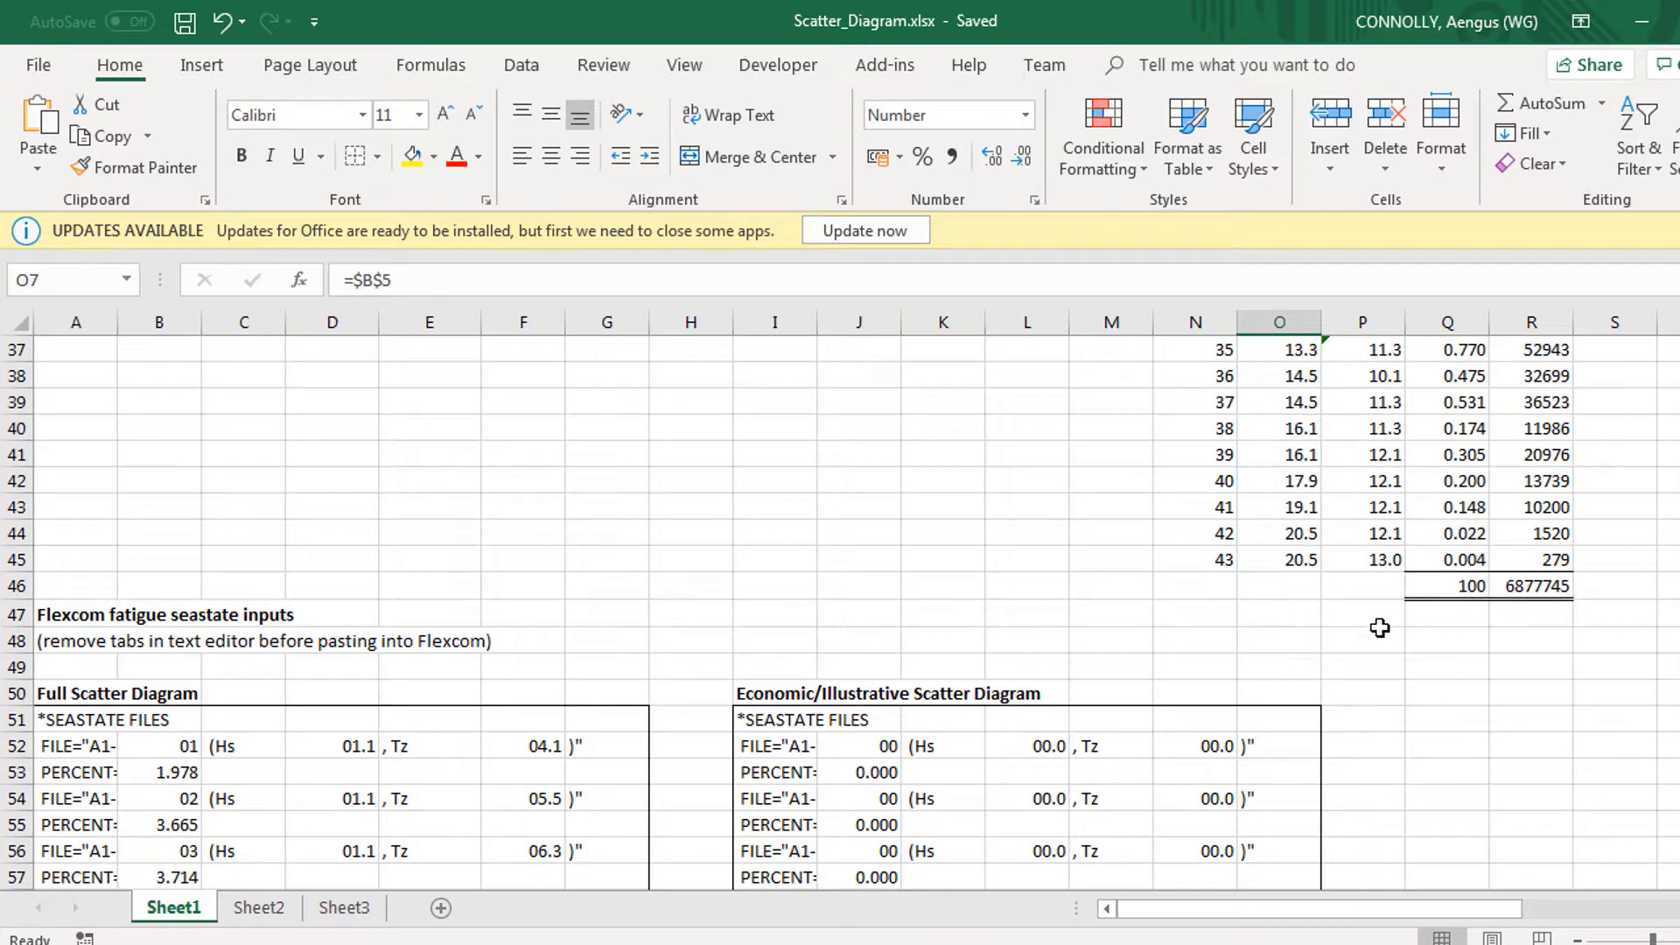
{"action": "left_click", "coordinate": [1390, 561]}
{"action": "scroll", "coordinate": [1395, 560], "scroll_direction": "up", "scroll_amount": 1}
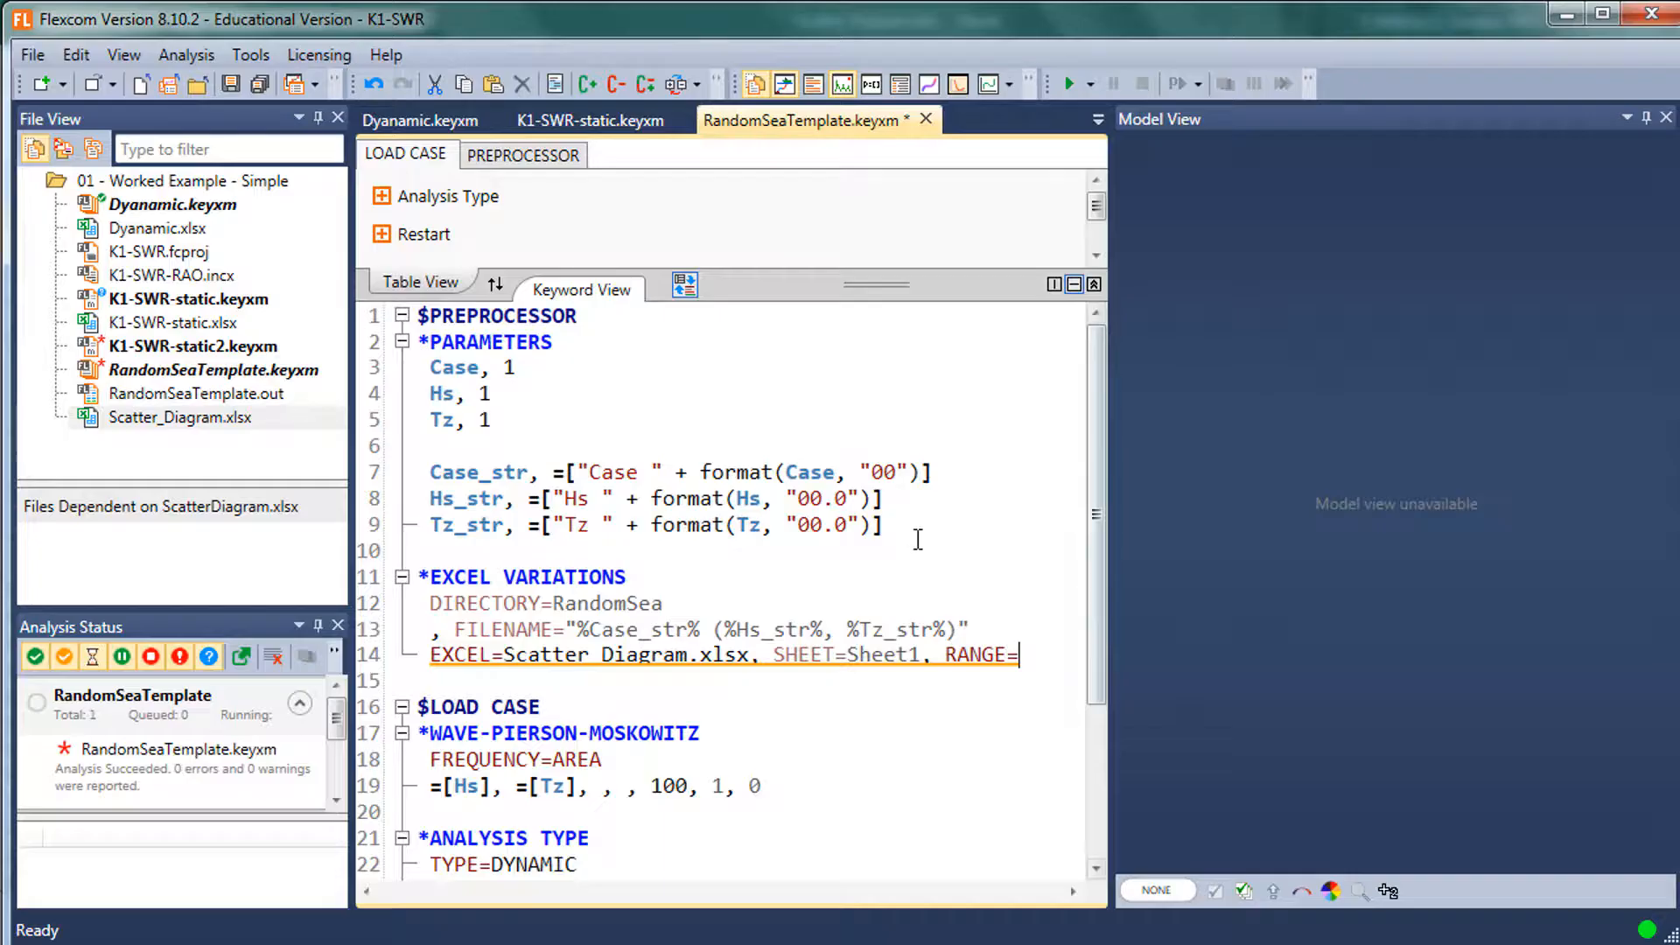
- Complete the EXCEL=Scatter_Diagram.xlsx line with RANGE=N3:P43 and ORIENTATION=HORIZONTAL, and save the template file
{"action": "type", "text": "N3"}
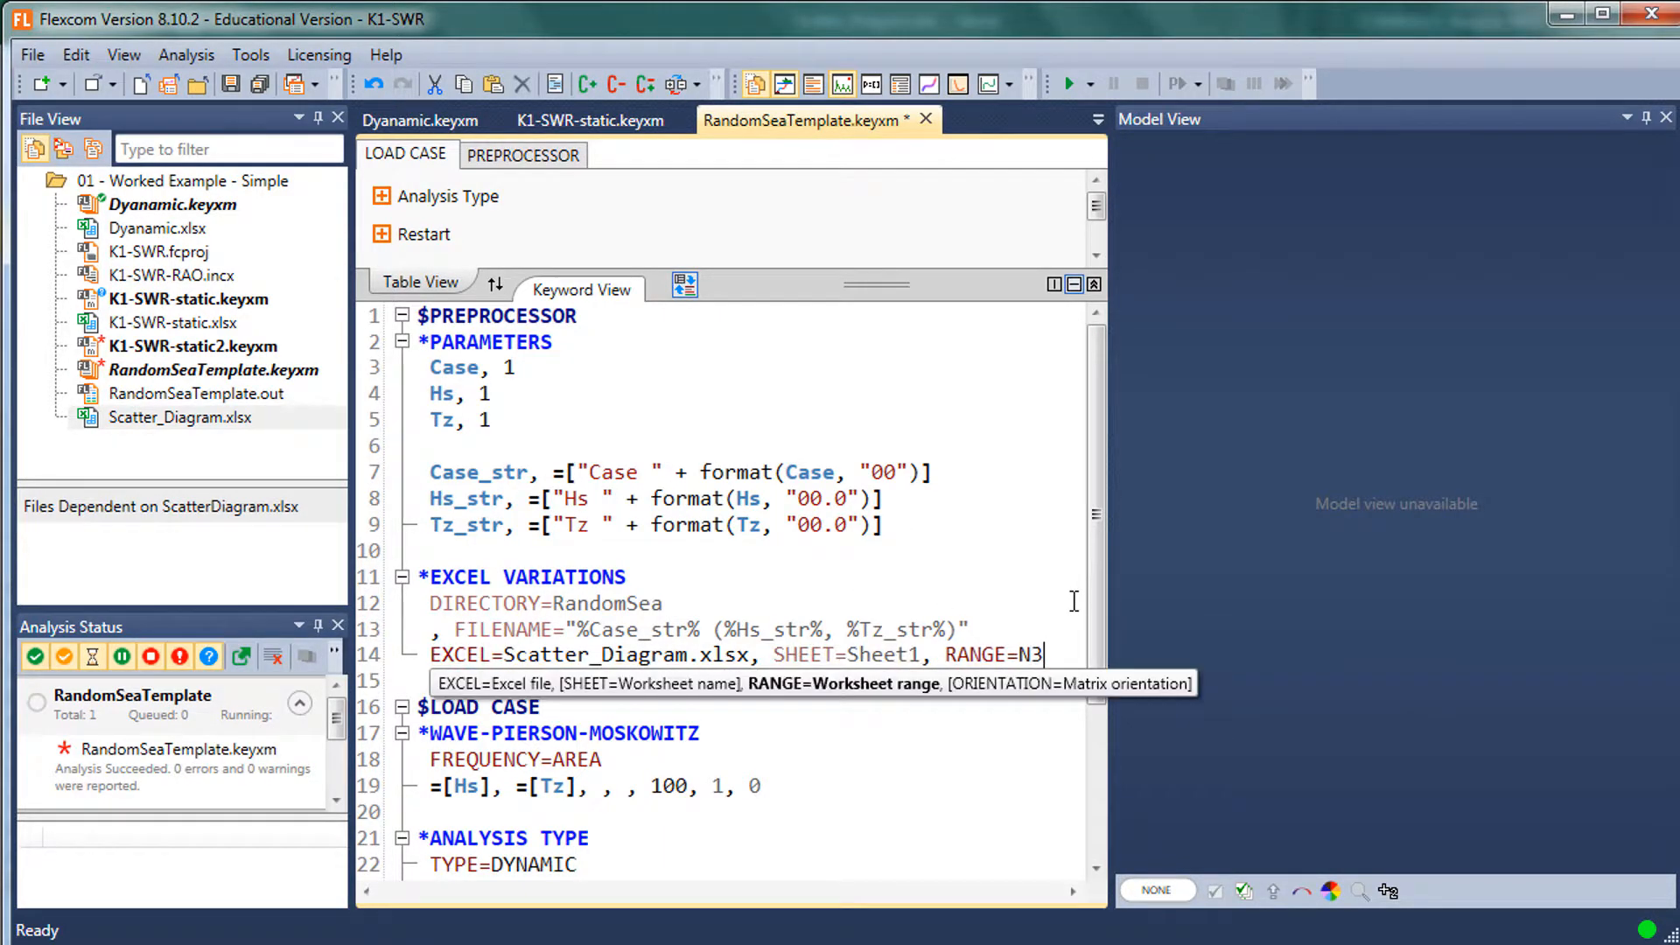
{"action": "type", "text": ":P43"}
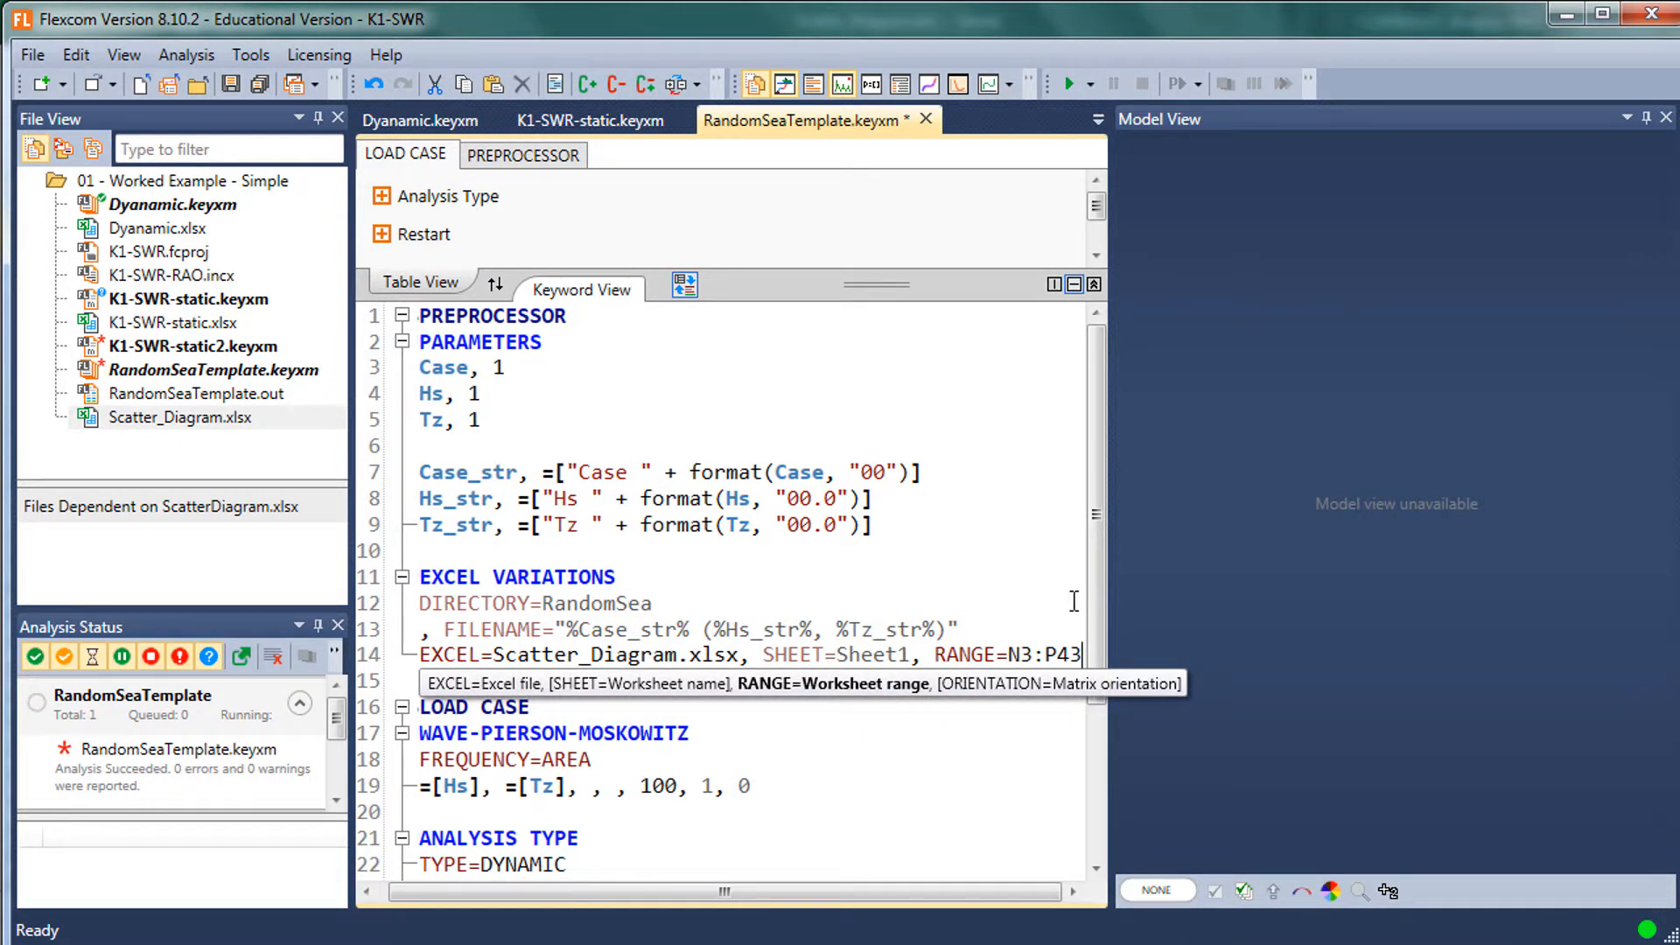
{"action": "type", "text": ", "}
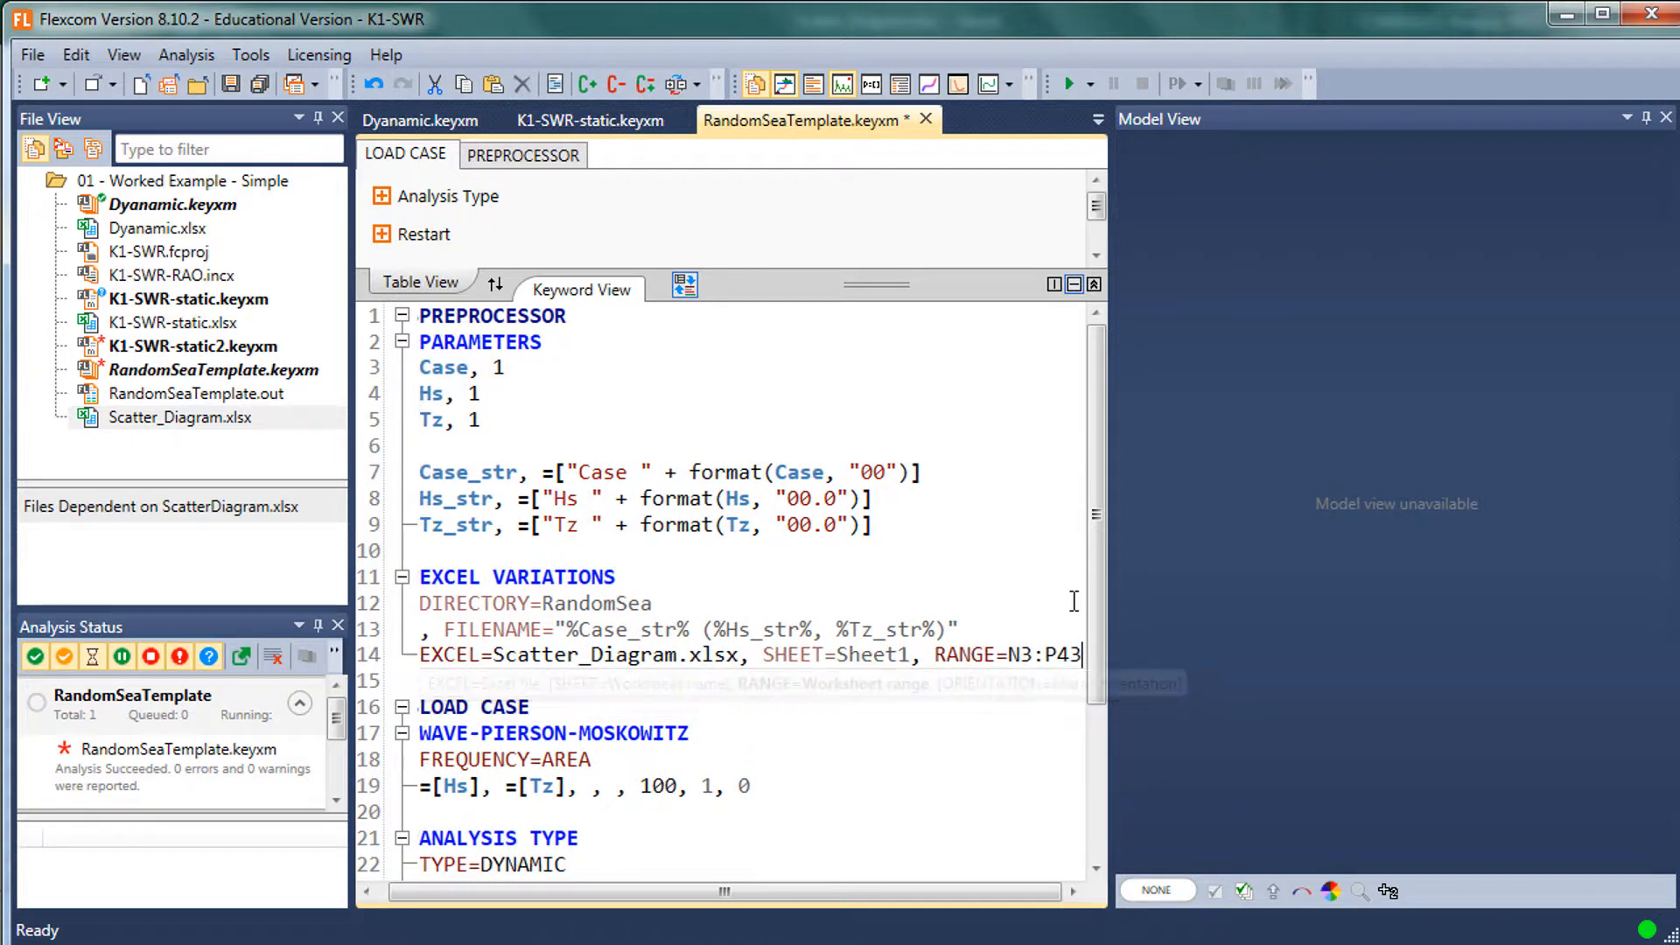
{"action": "type", "text": "ORIENTATION="}
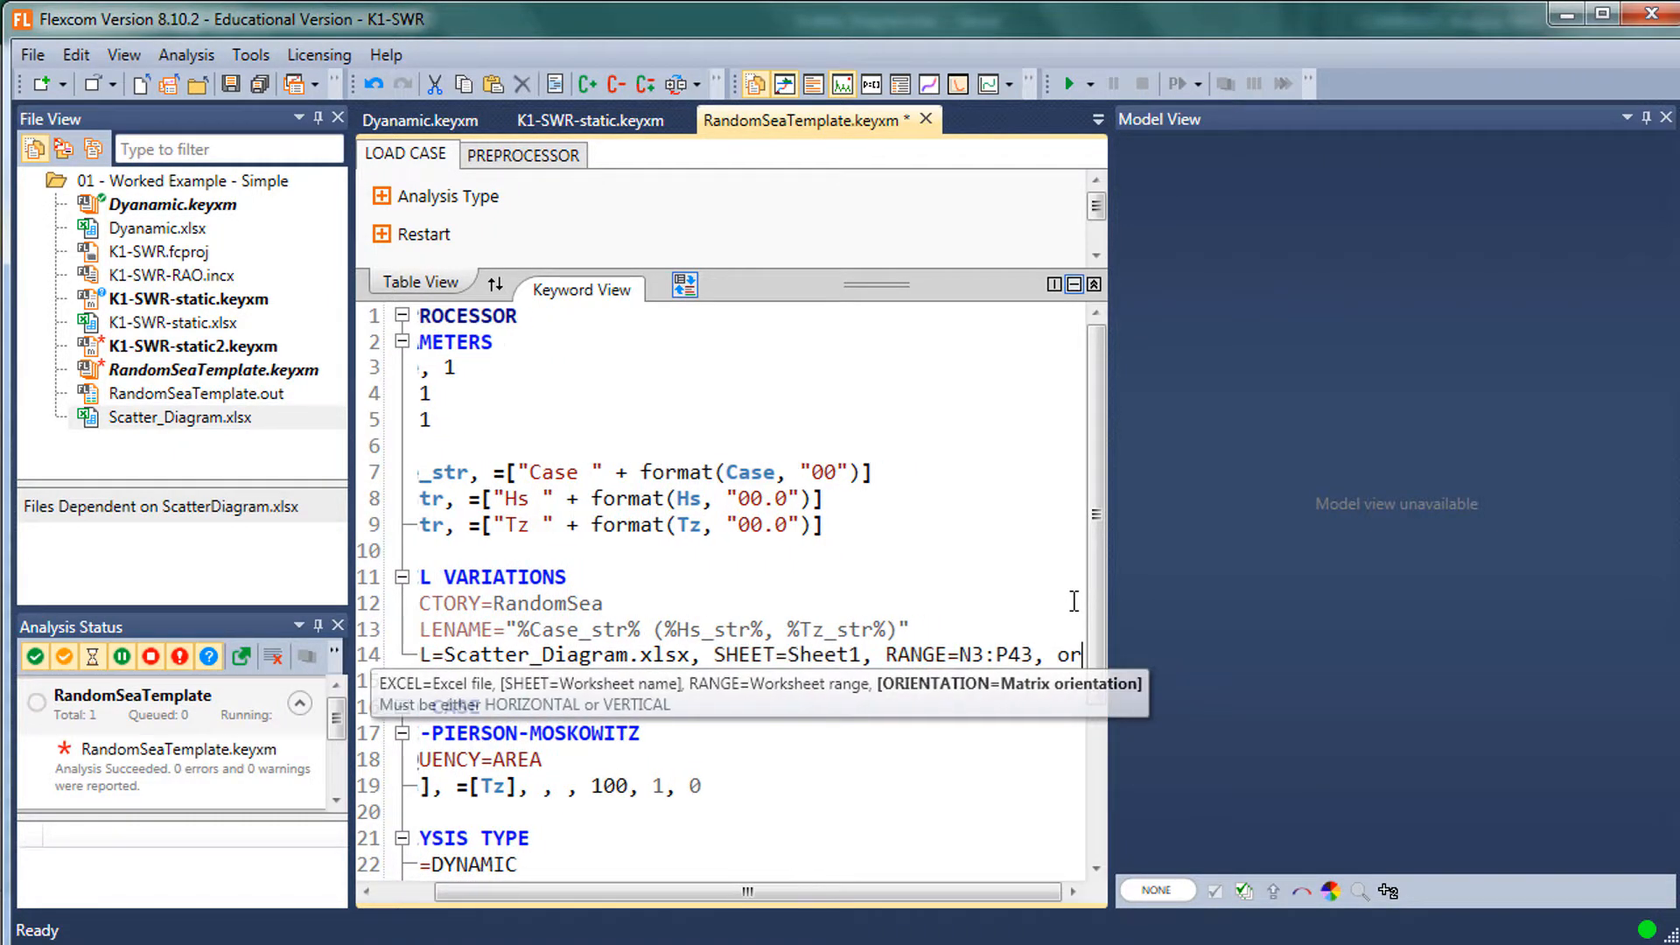
{"action": "key", "text": "Down"}
{"action": "key", "text": "Return"}
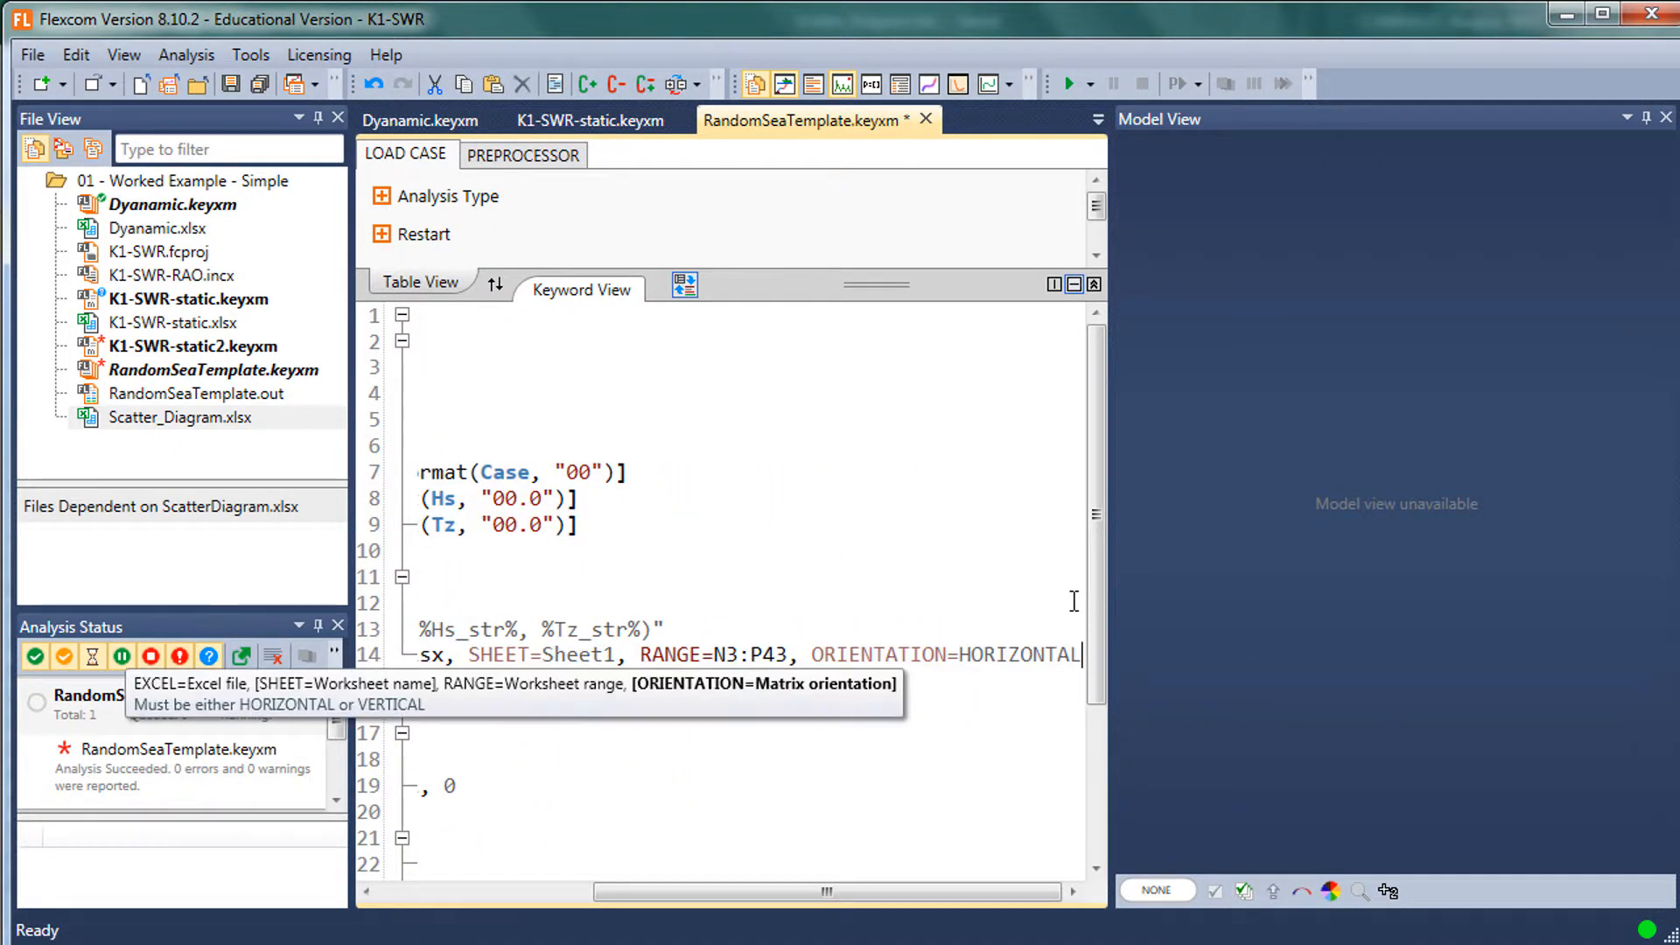
{"action": "key", "text": "Home"}
{"action": "key", "text": "ctrl+s"}
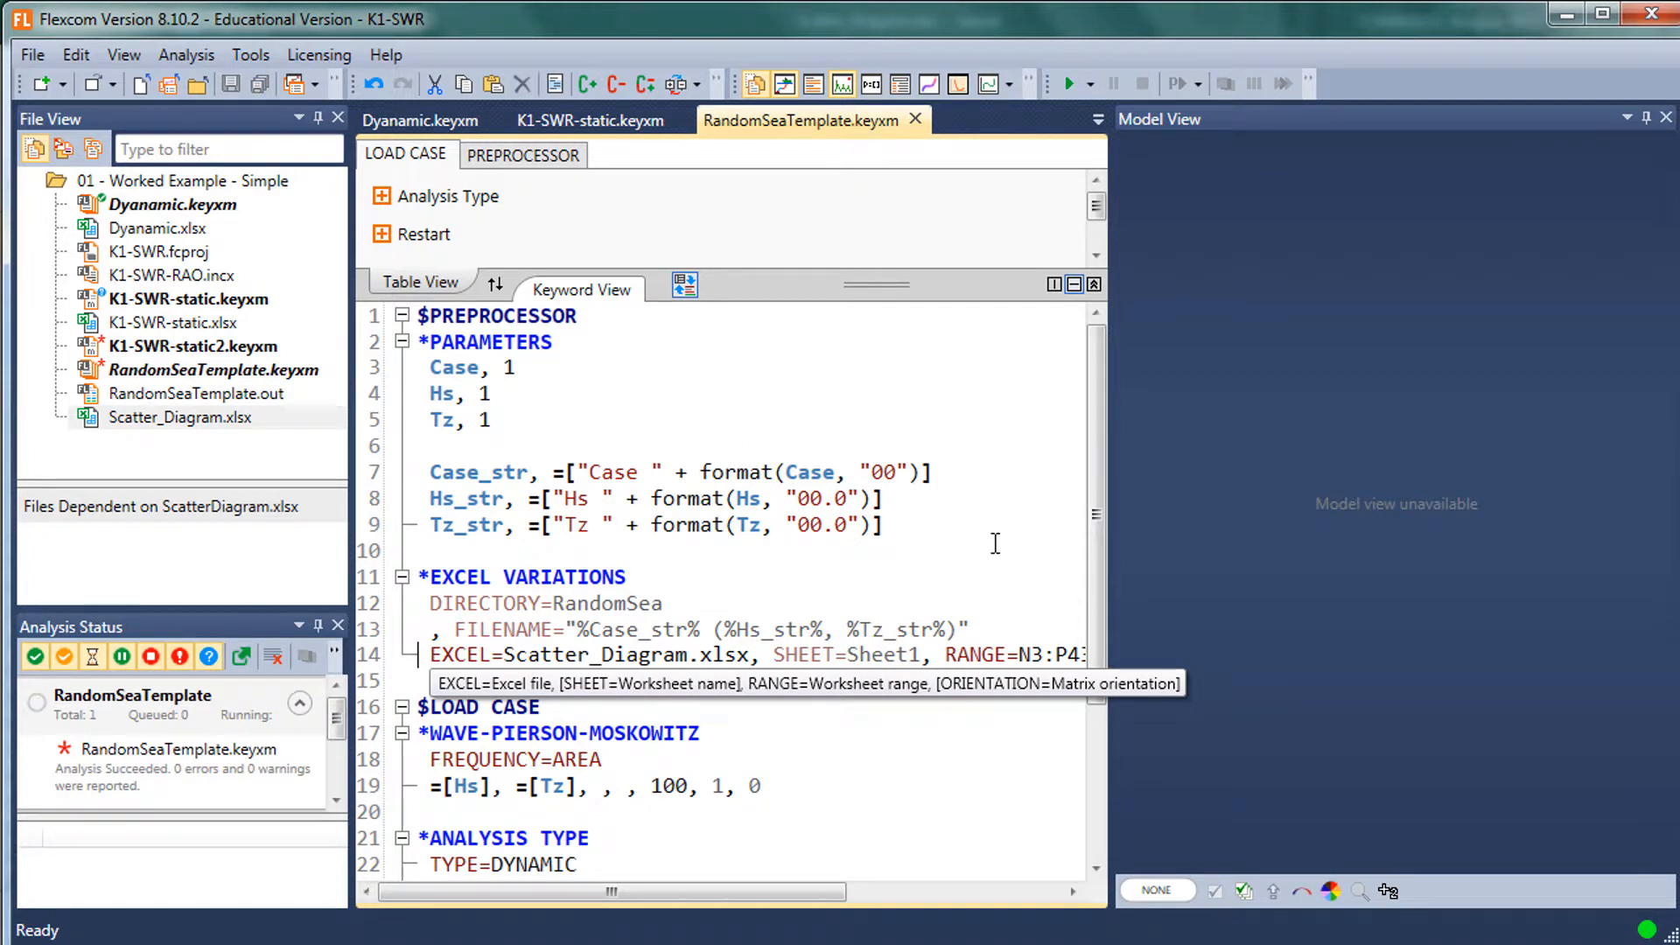
{"action": "left_click", "coordinate": [824, 498]}
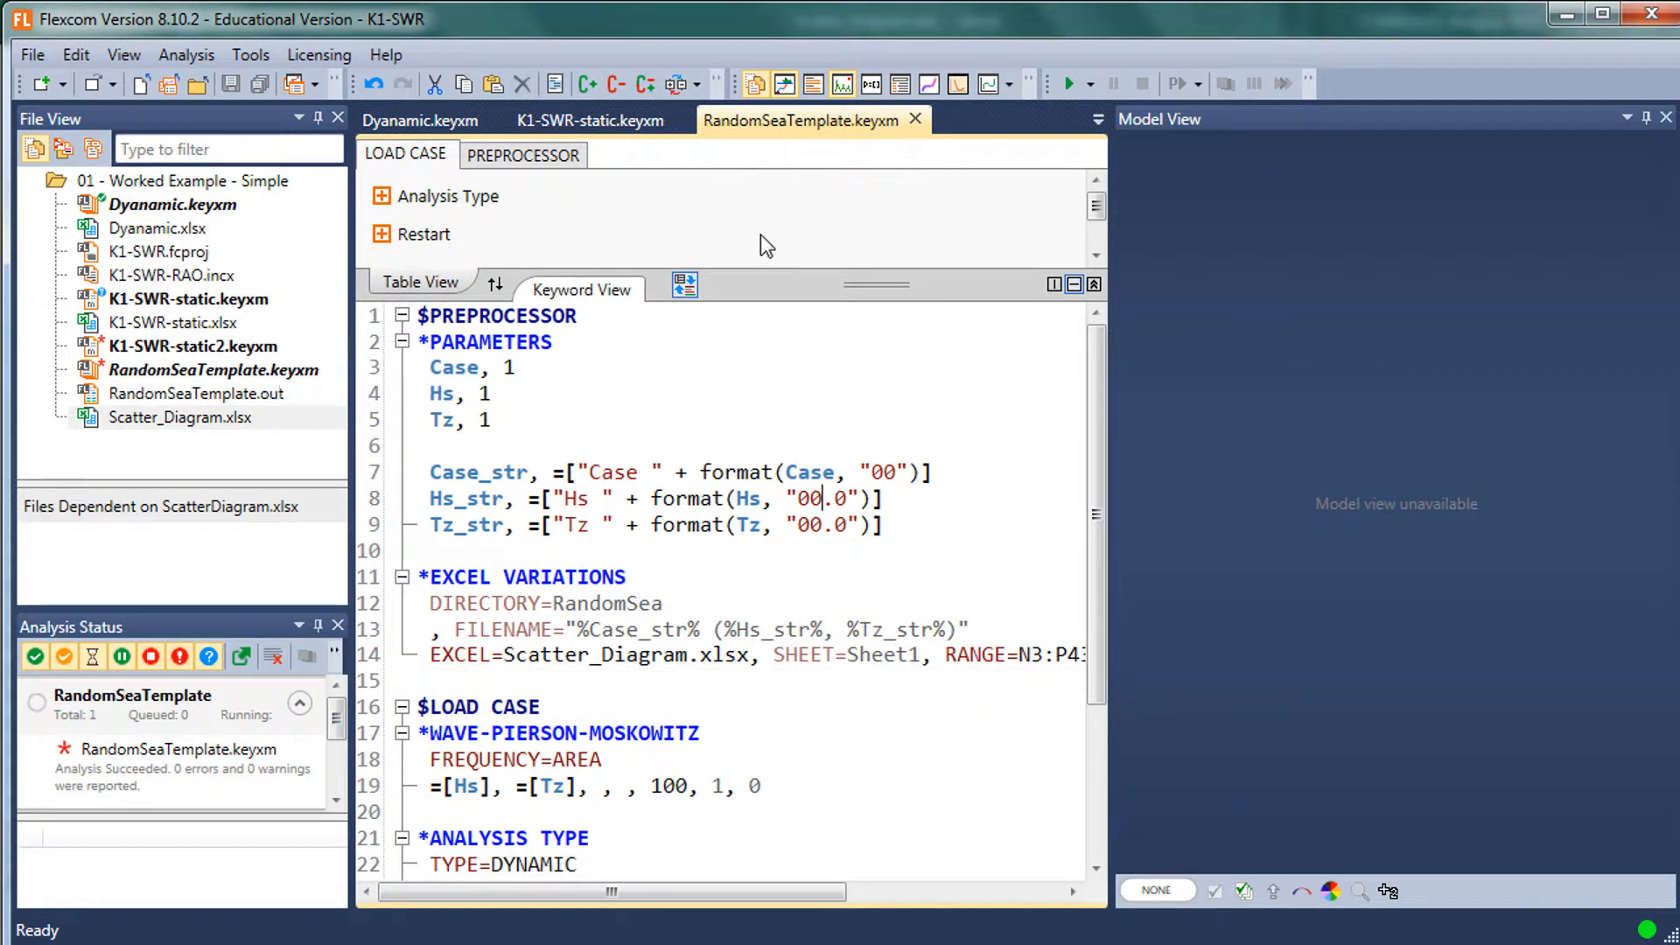
- Try to generate the variations for RandomSeaTemplate.keyxm and read the errors reported for the run
{"action": "left_click", "coordinate": [263, 368]}
{"action": "right_click", "coordinate": [264, 368]}
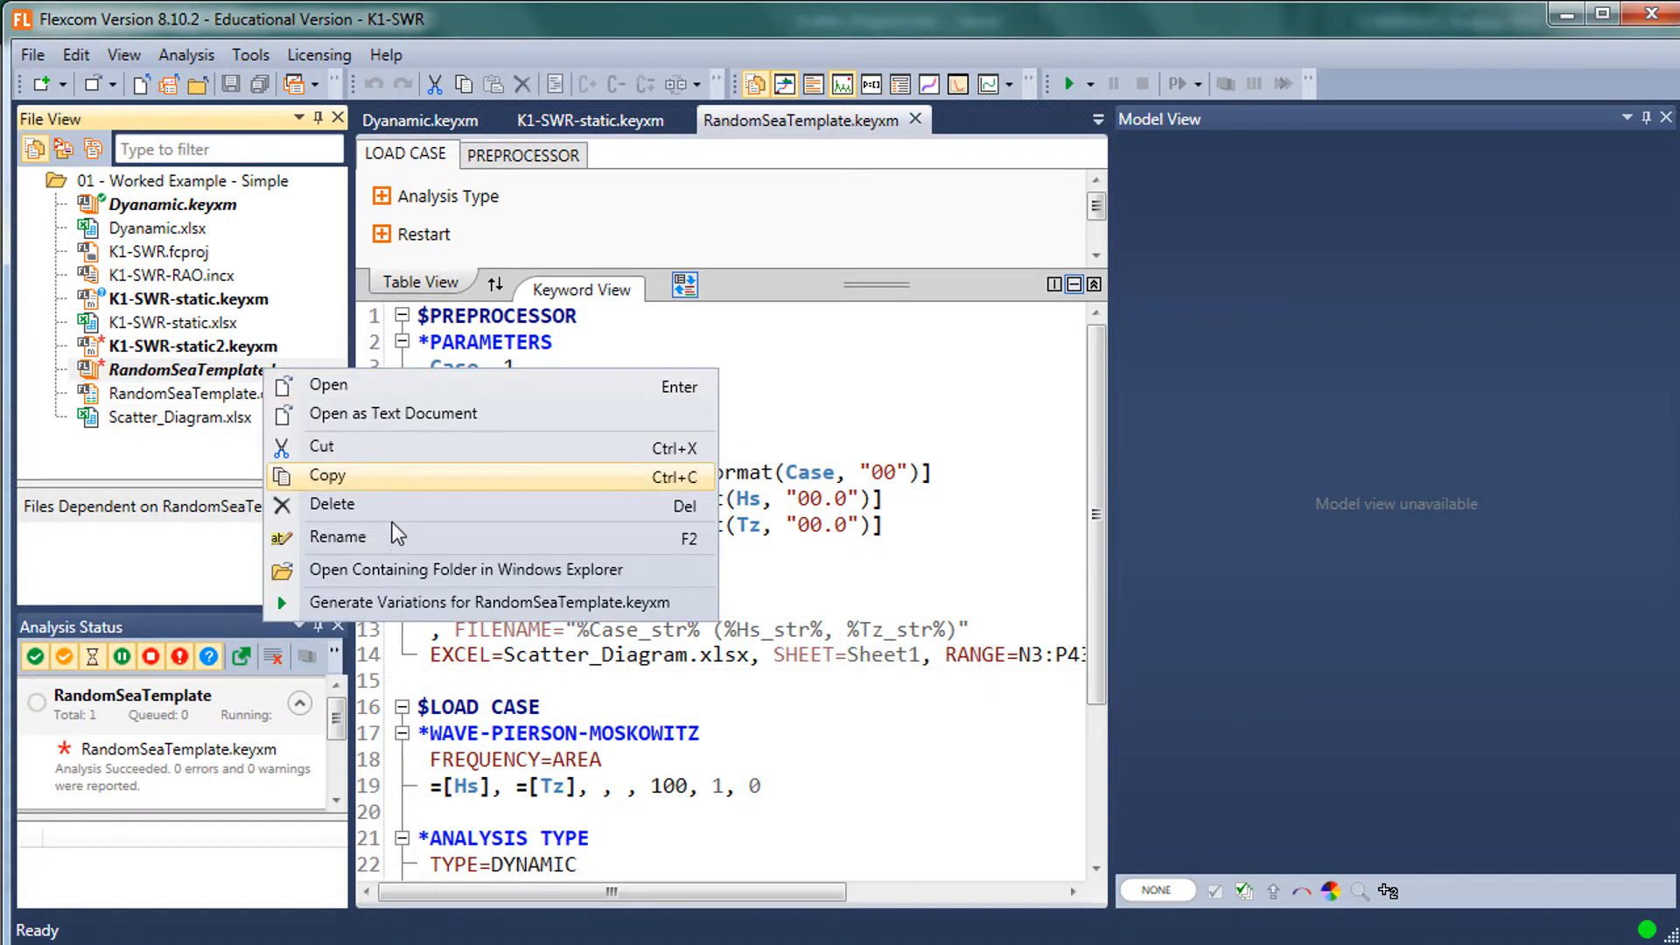
{"action": "left_click", "coordinate": [396, 604]}
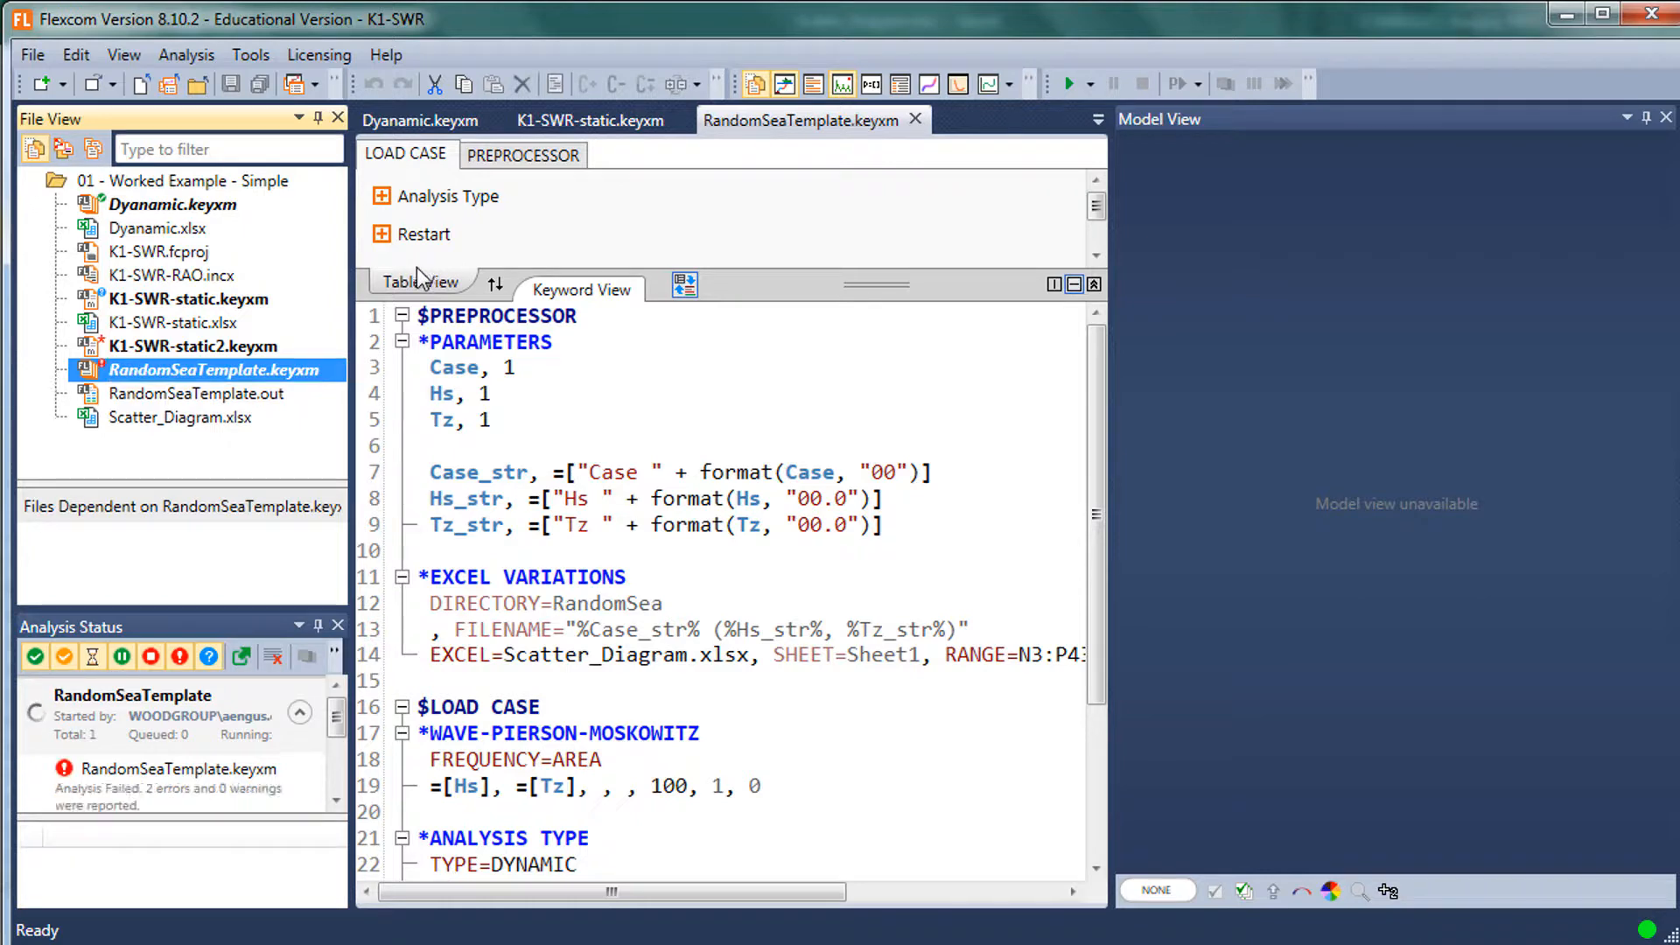
{"action": "left_click", "coordinate": [193, 770]}
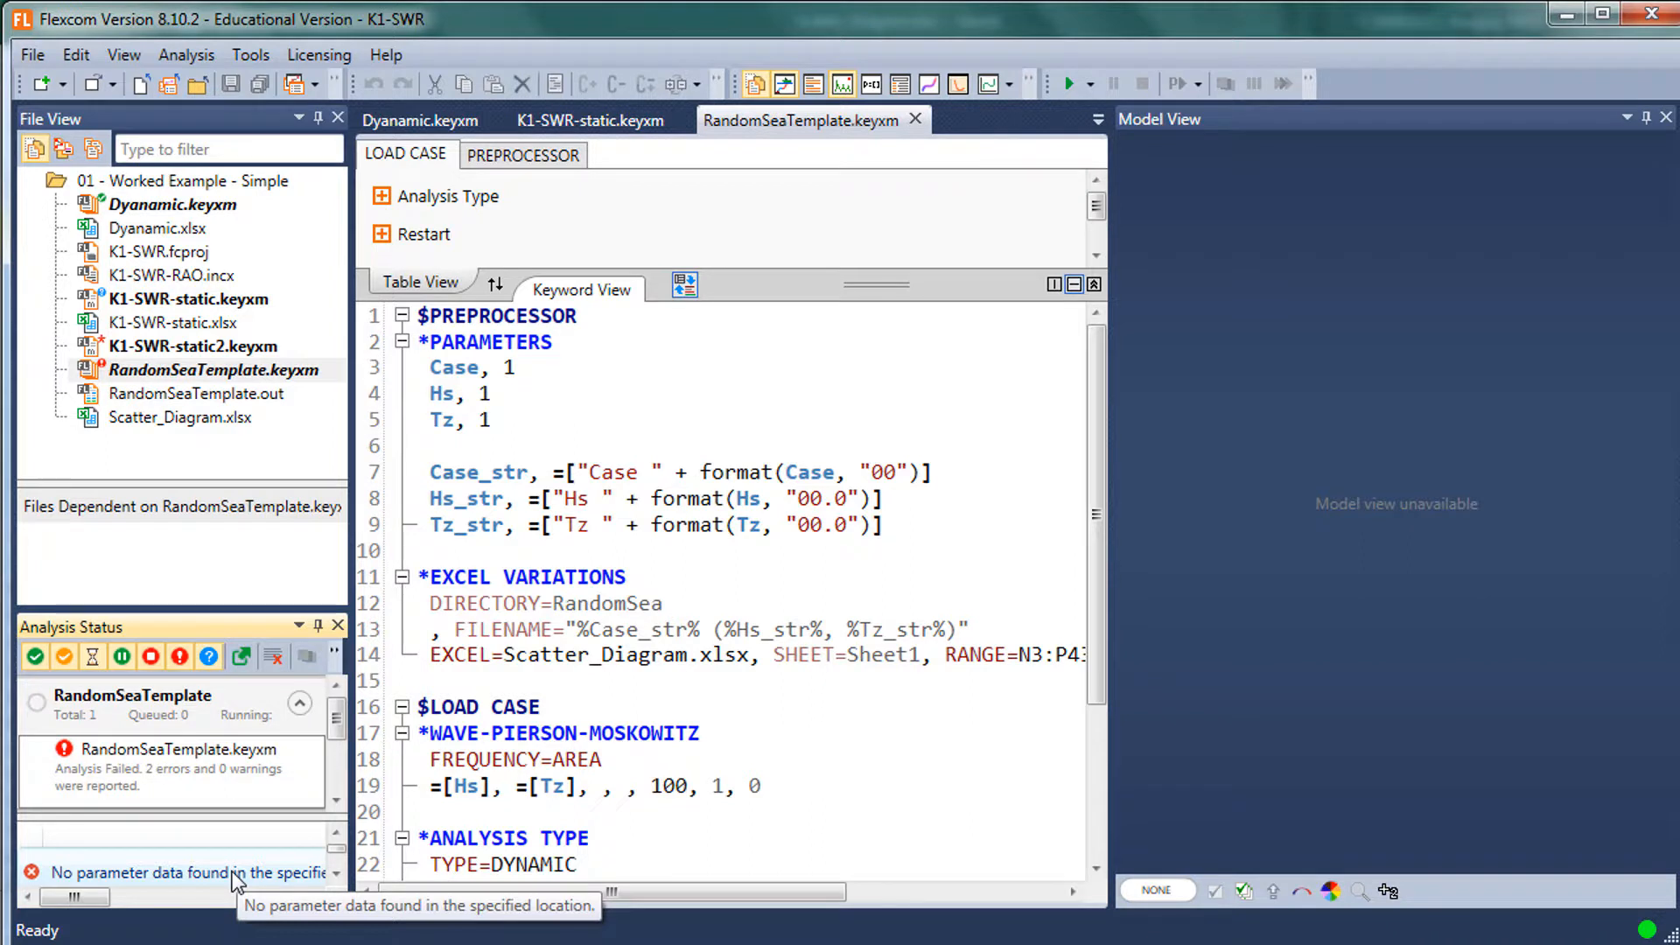
{"action": "left_click", "coordinate": [591, 563]}
- Switch to the Scatter_Diagram.xlsx workbook in Excel and check where the Case, Hs and Tz header row and first data row lie
{"action": "key", "text": "alt+Tab"}
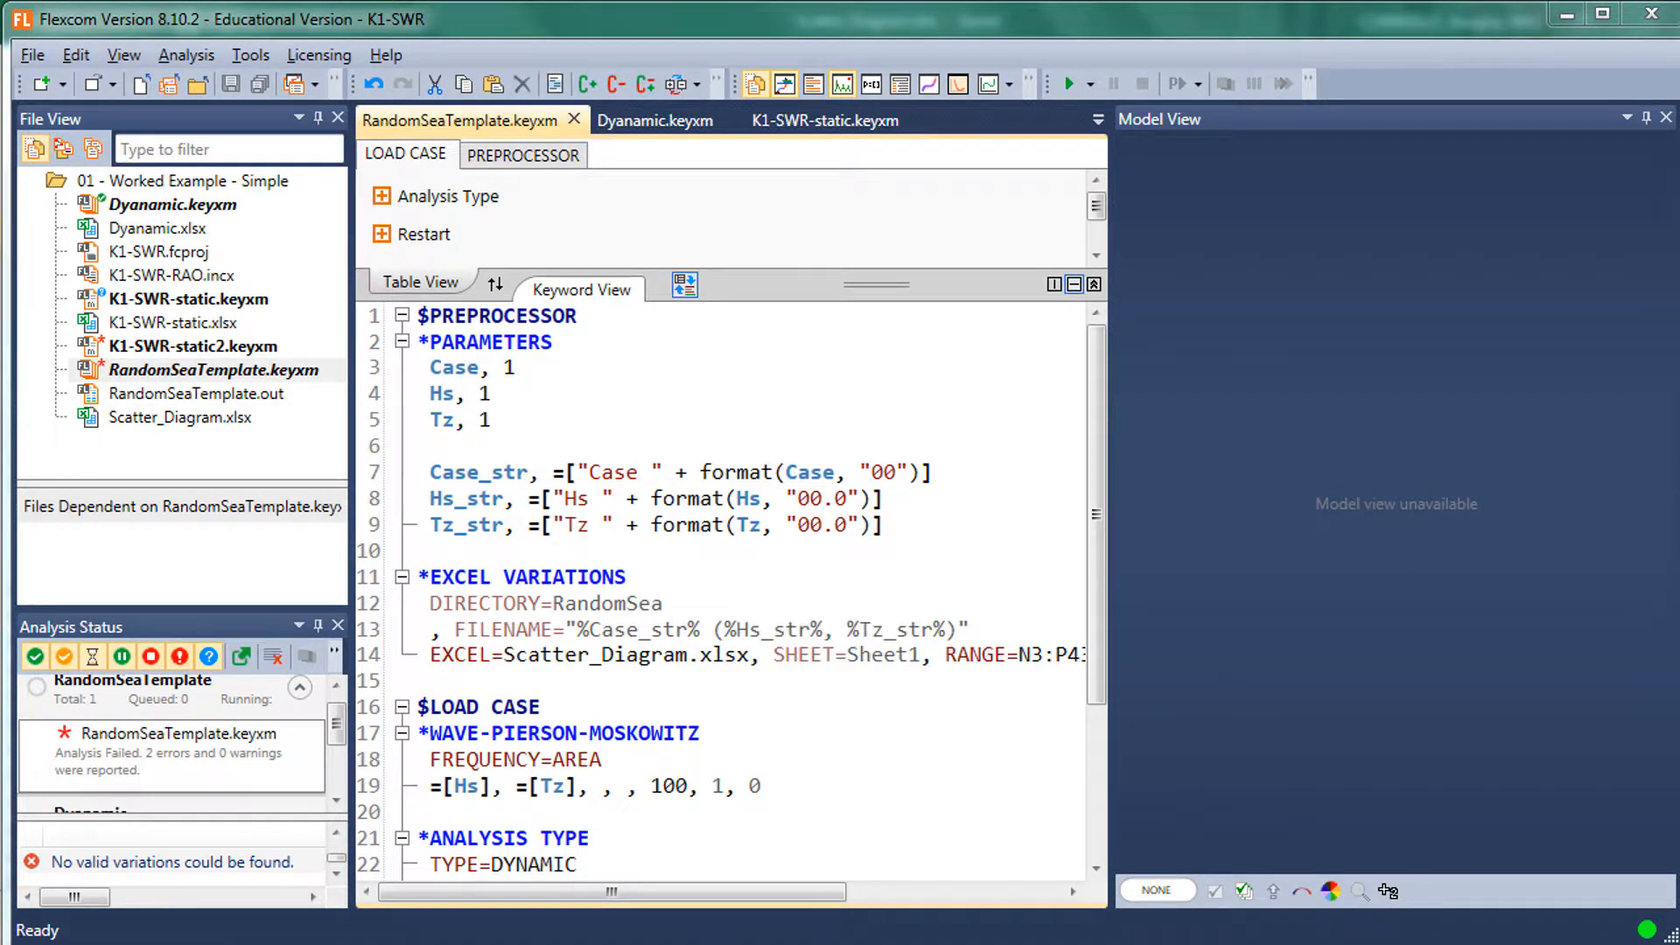
{"action": "key", "text": "alt+Tab"}
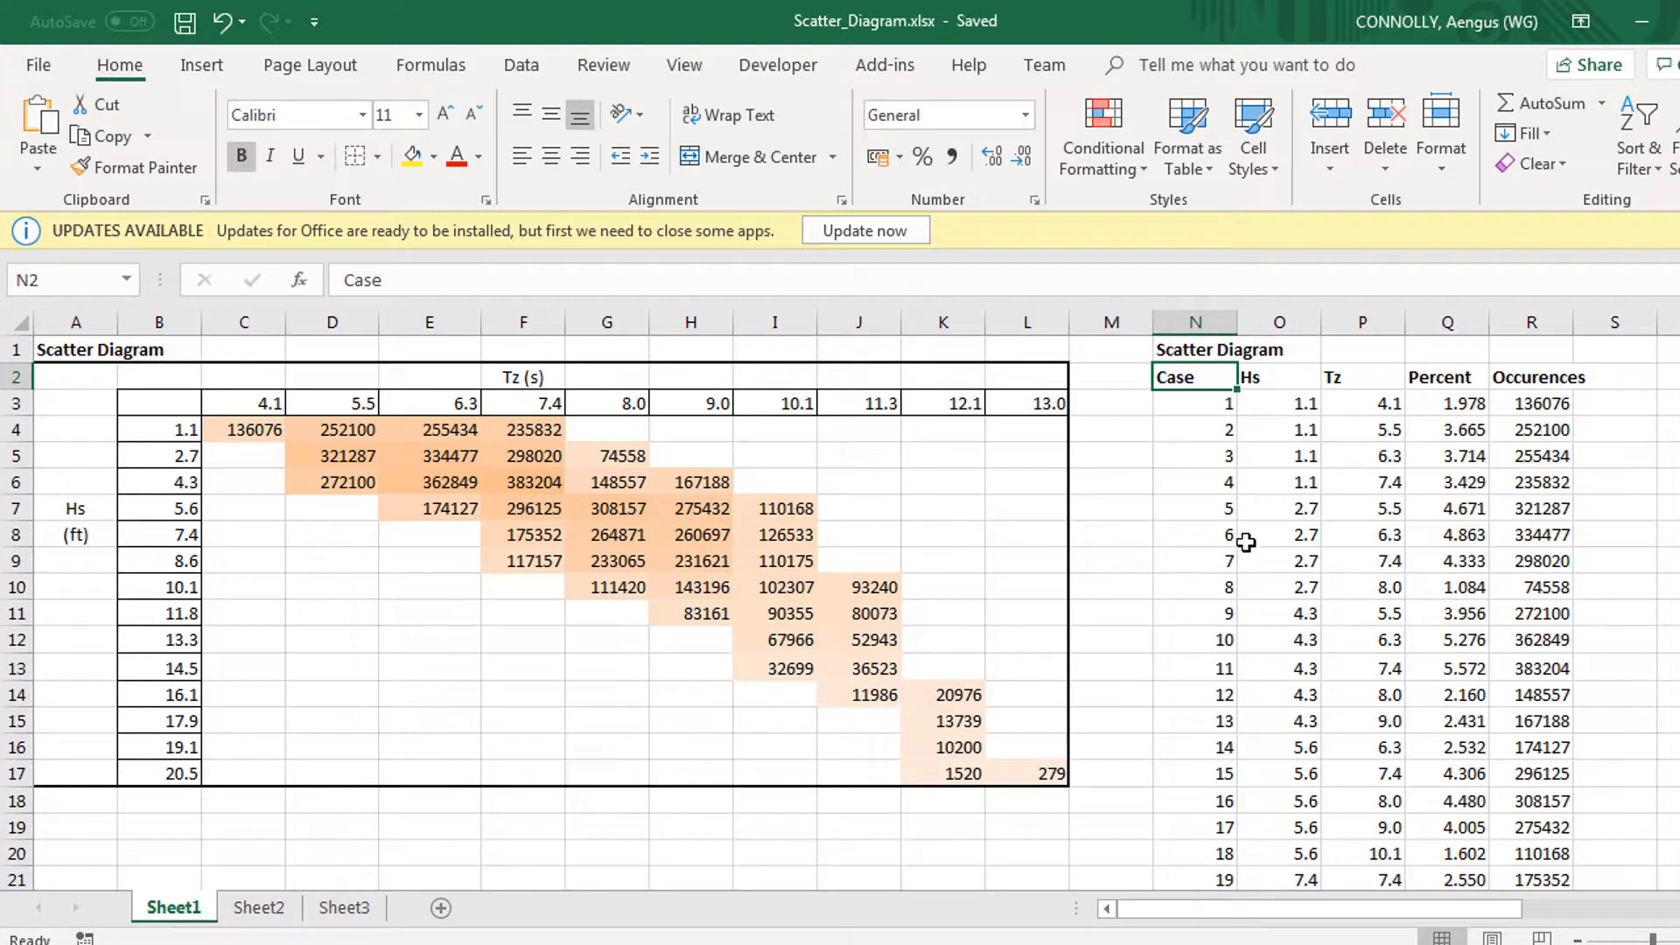
{"action": "left_click", "coordinate": [1269, 404]}
{"action": "key", "text": "Up"}
{"action": "key", "text": "Up"}
{"action": "key", "text": "Left"}
{"action": "key", "text": "Left"}
{"action": "key", "text": "Right"}
{"action": "key", "text": "Down"}
{"action": "key", "text": "Down"}
{"action": "key", "text": "Up"}
{"action": "key", "text": "Down"}
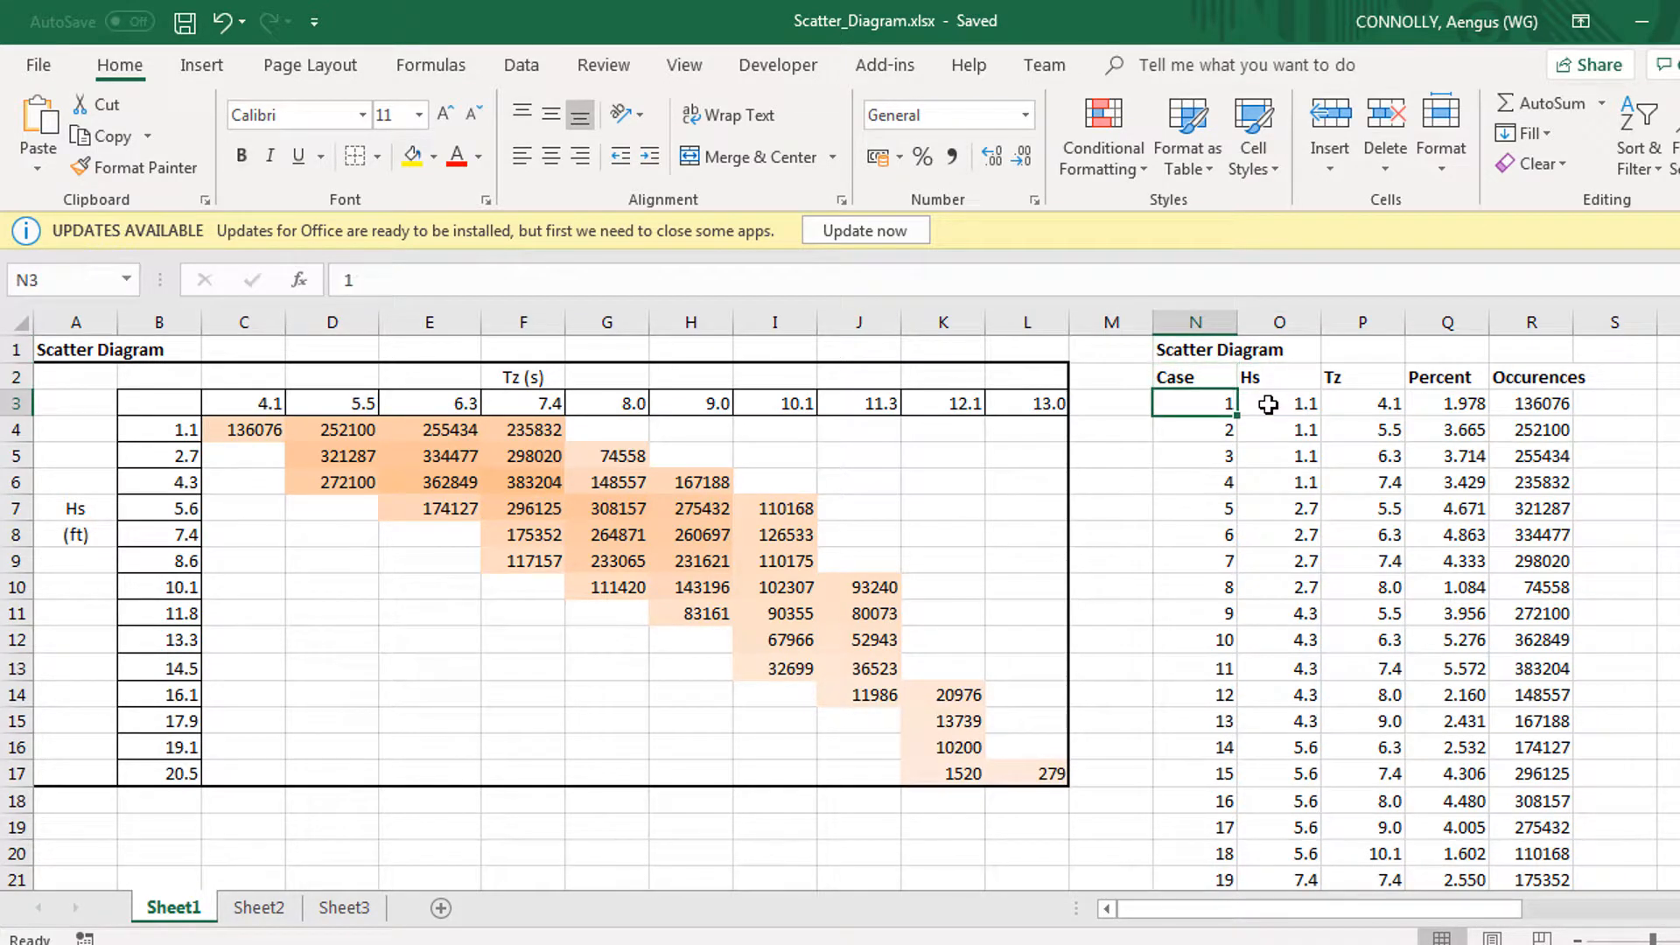
{"action": "key", "text": "shift+Right"}
{"action": "key", "text": "shift+Right"}
{"action": "key", "text": "shift+Right"}
{"action": "key", "text": "shift+Right"}
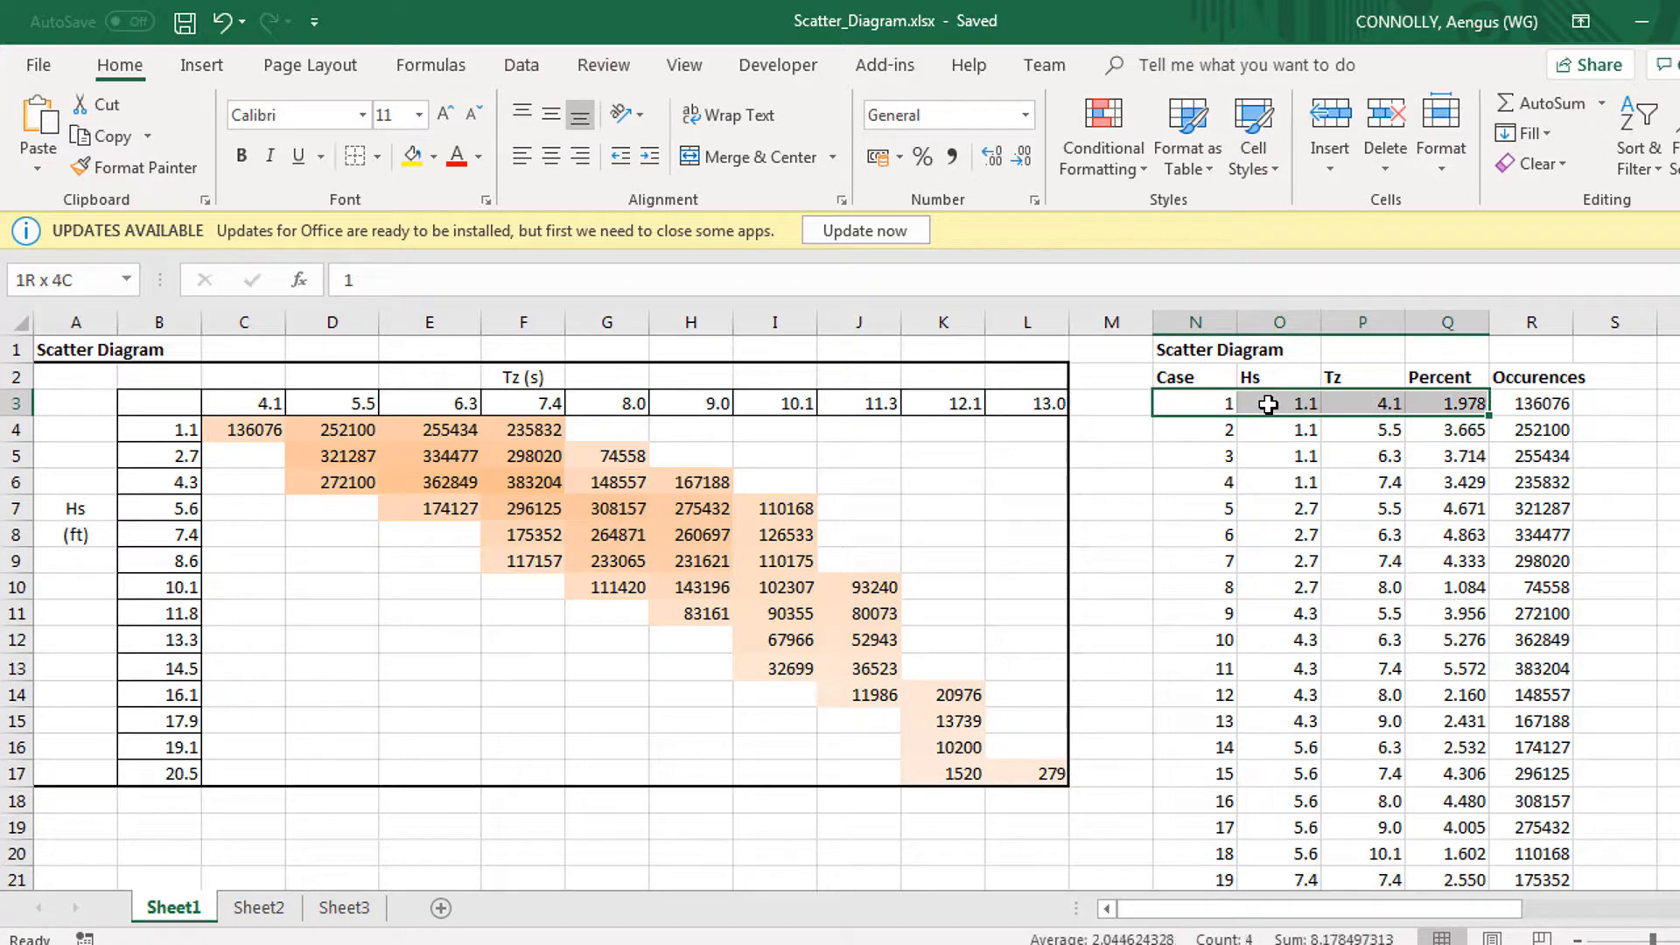
{"action": "key", "text": "Up"}
{"action": "key", "text": "shift+Right"}
{"action": "key", "text": "shift+Right"}
{"action": "key", "text": "shift+Right"}
{"action": "key", "text": "shift+Right"}
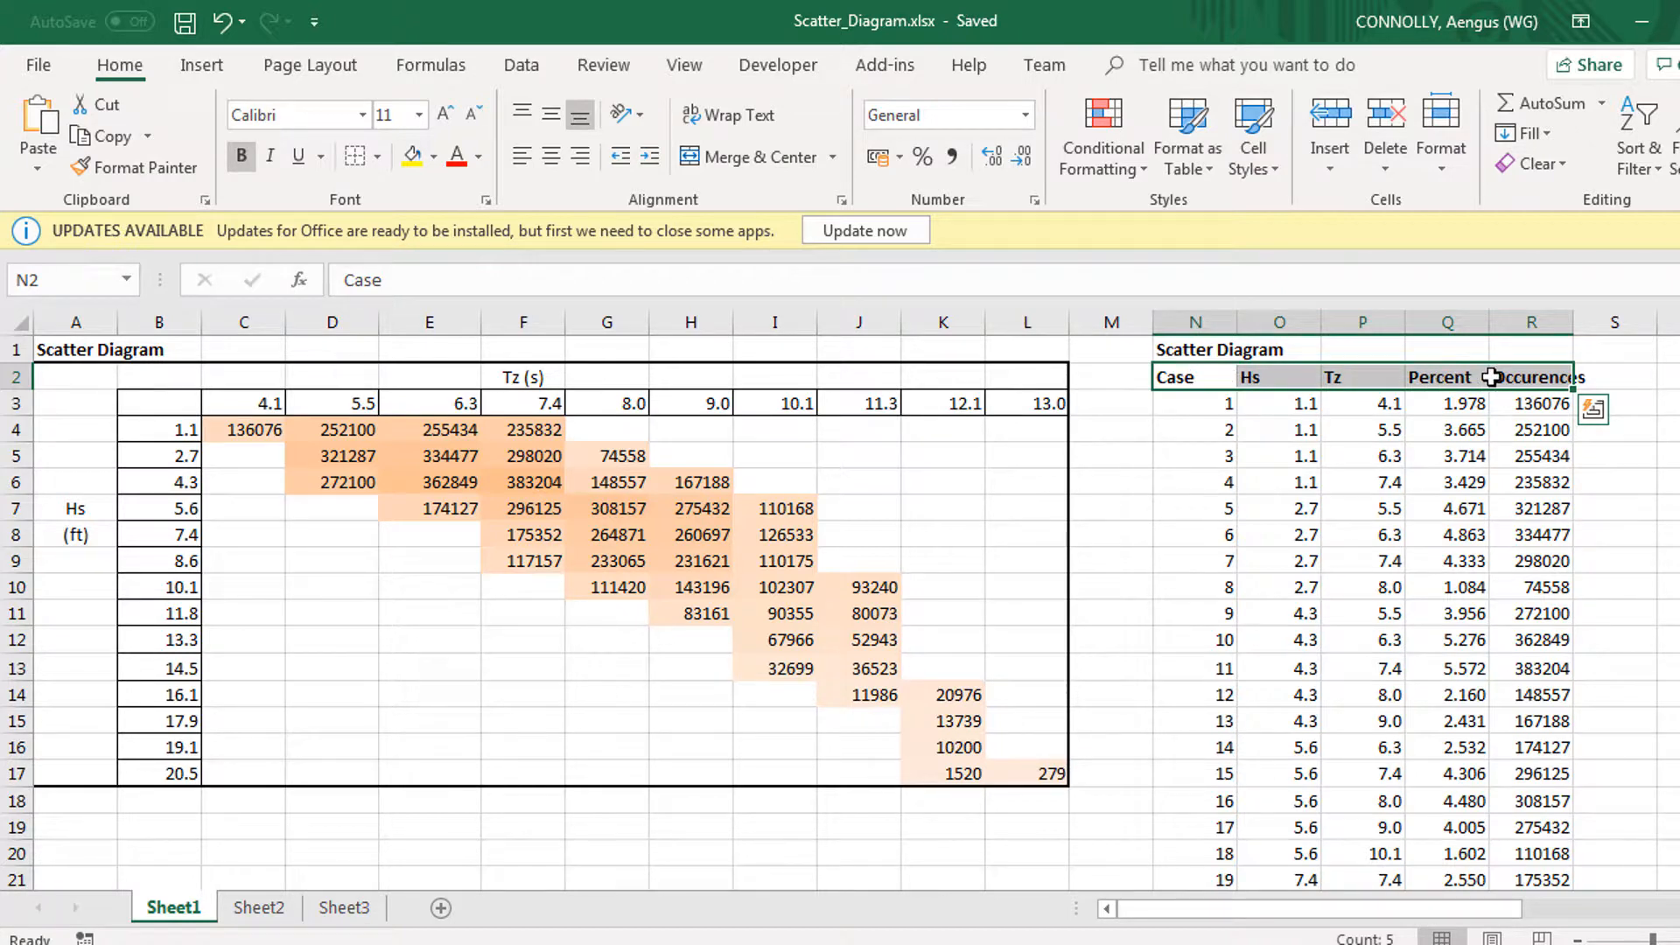
{"action": "left_click", "coordinate": [1208, 380]}
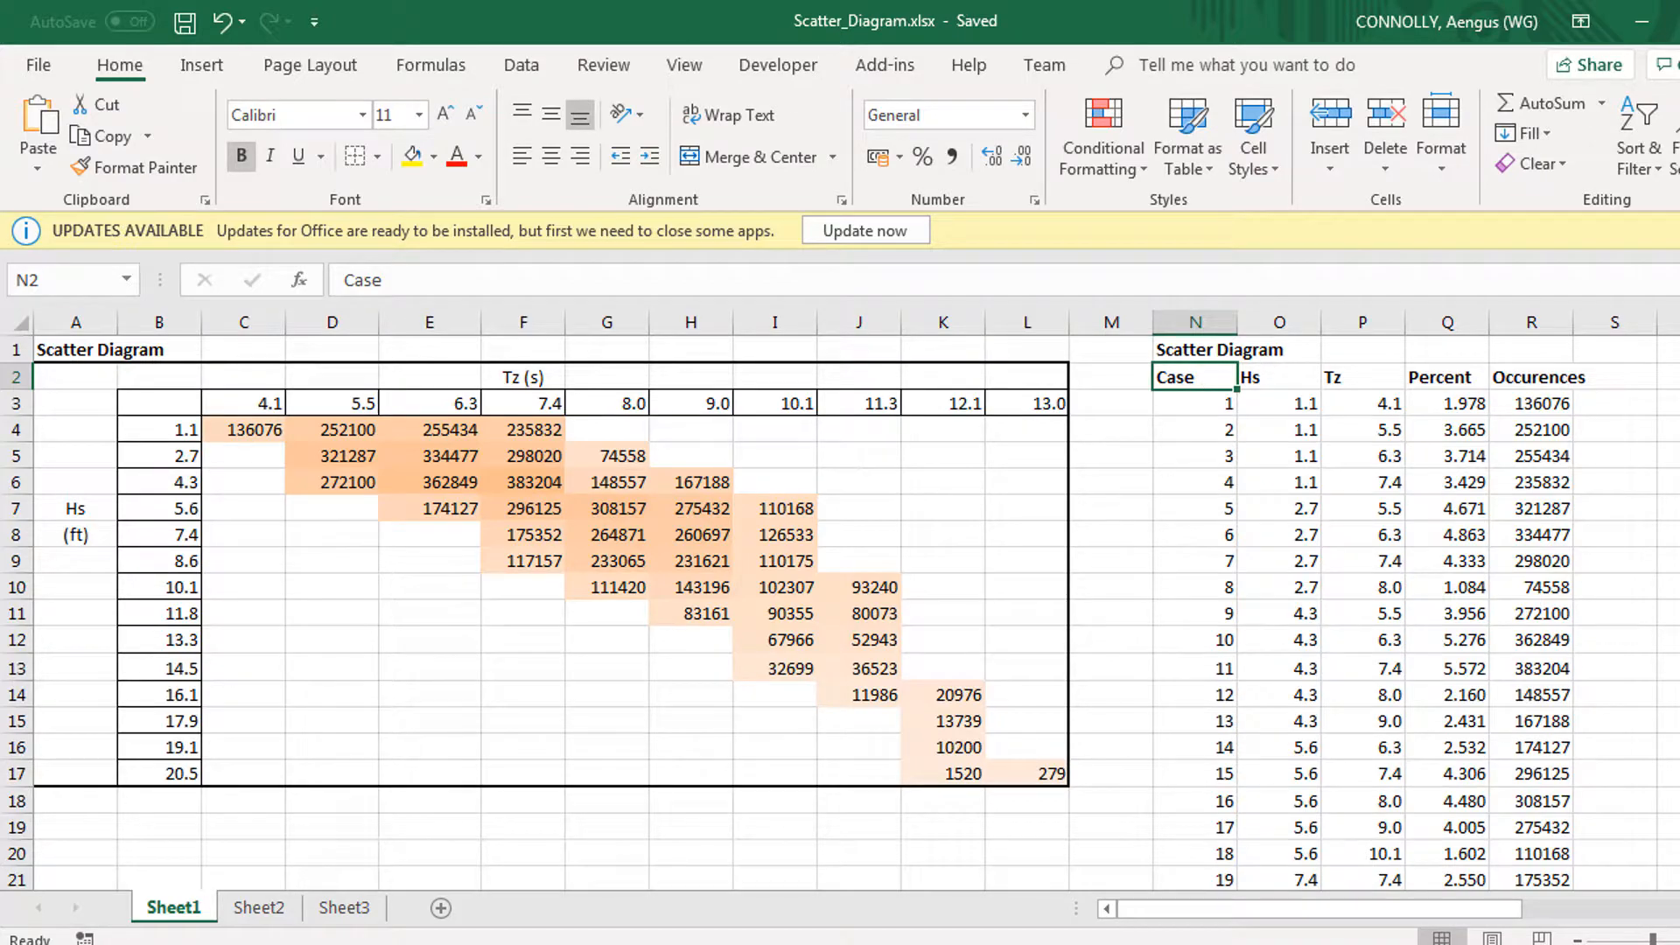
- Back in Flexcom, set the Excel variations range to start at N2 instead of the first data row, and save the template
{"action": "key", "text": "alt+Tab"}
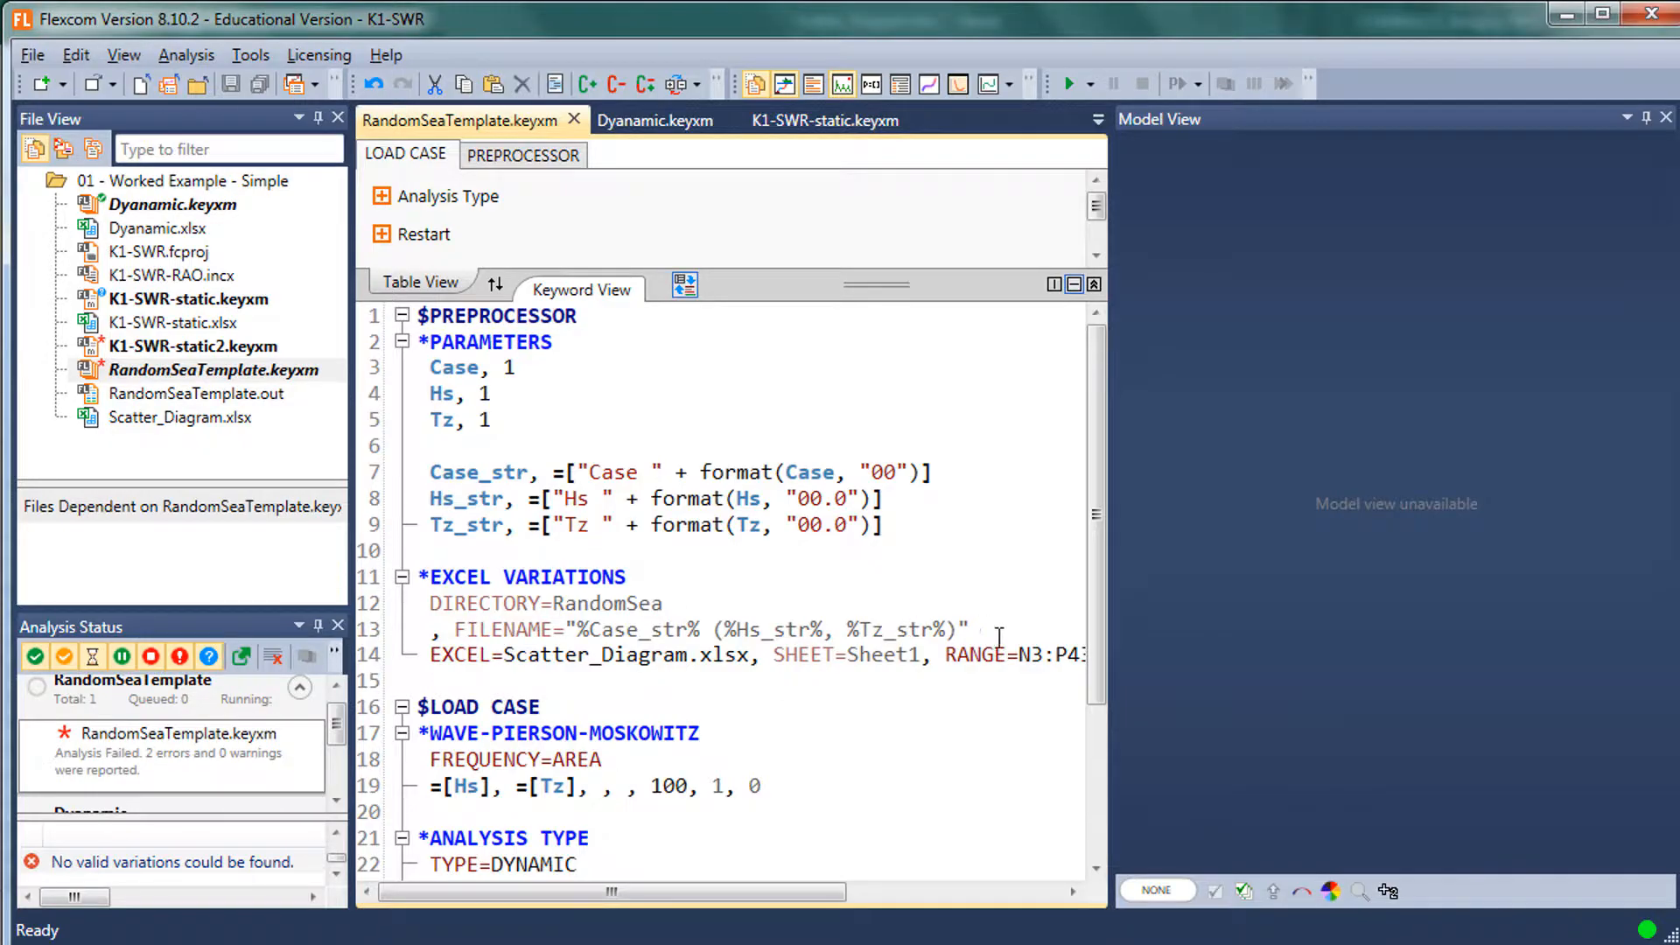
{"action": "left_click", "coordinate": [1035, 657]}
{"action": "key", "text": "BackSpace"}
{"action": "type", "text": "2"}
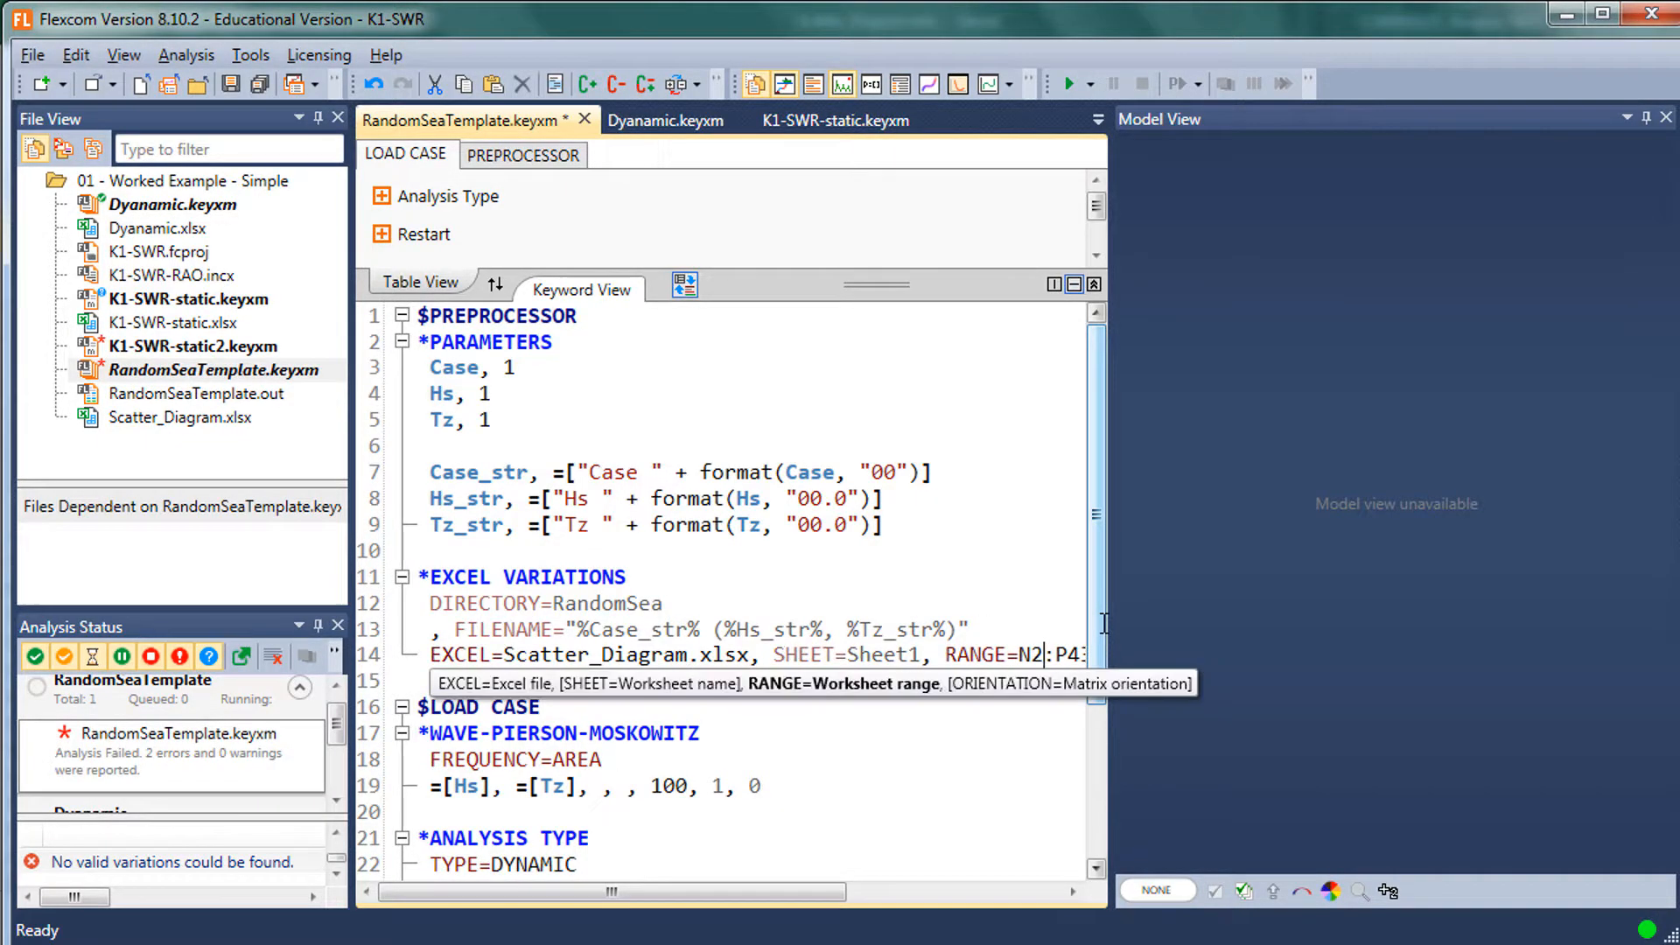
{"action": "key", "text": "ctrl+s"}
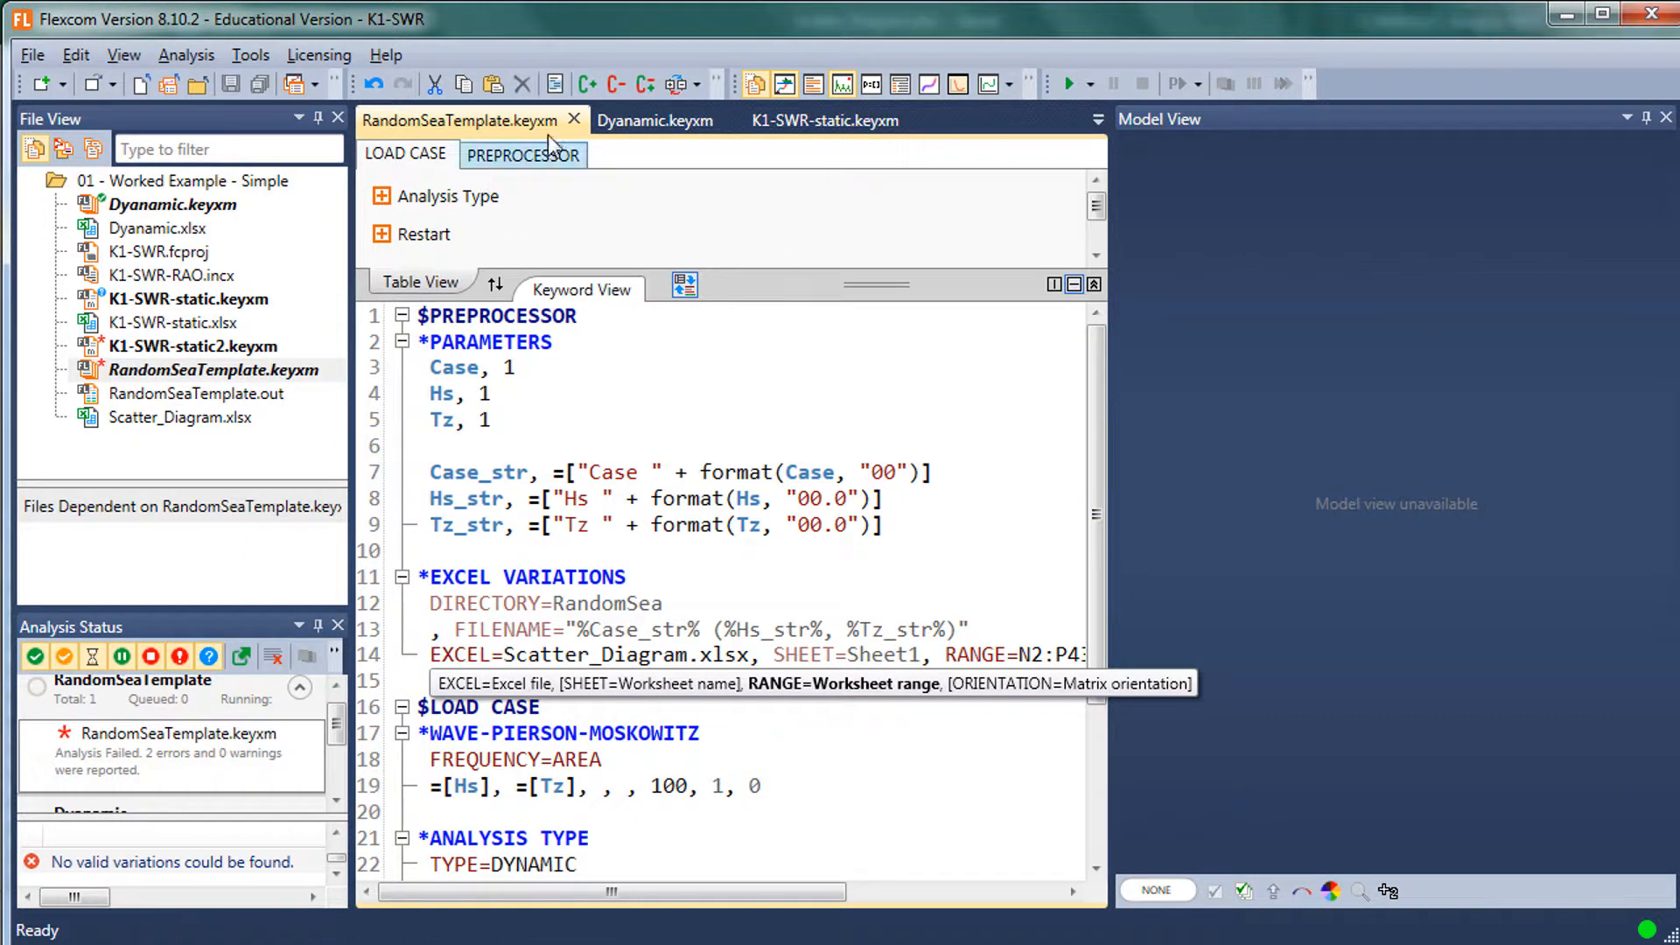
- Run RandomSeaTemplate.keyxm to generate the keyword file variations, and expand the RandomSea folder
{"action": "left_click", "coordinate": [1068, 86]}
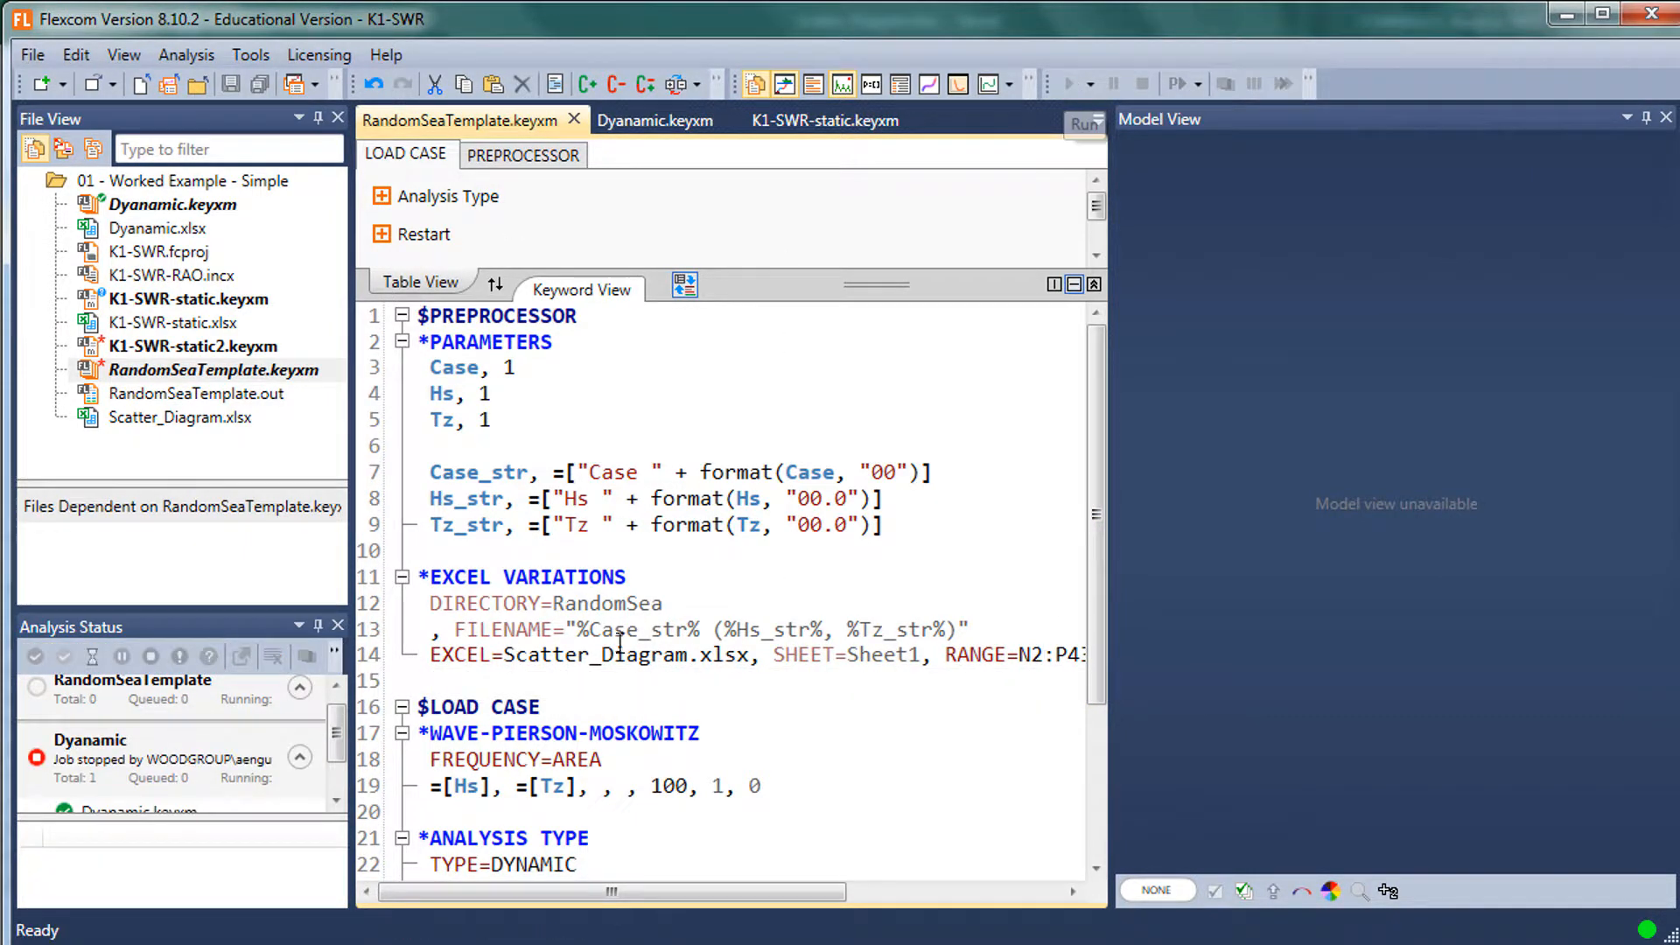
{"action": "left_click", "coordinate": [342, 691]}
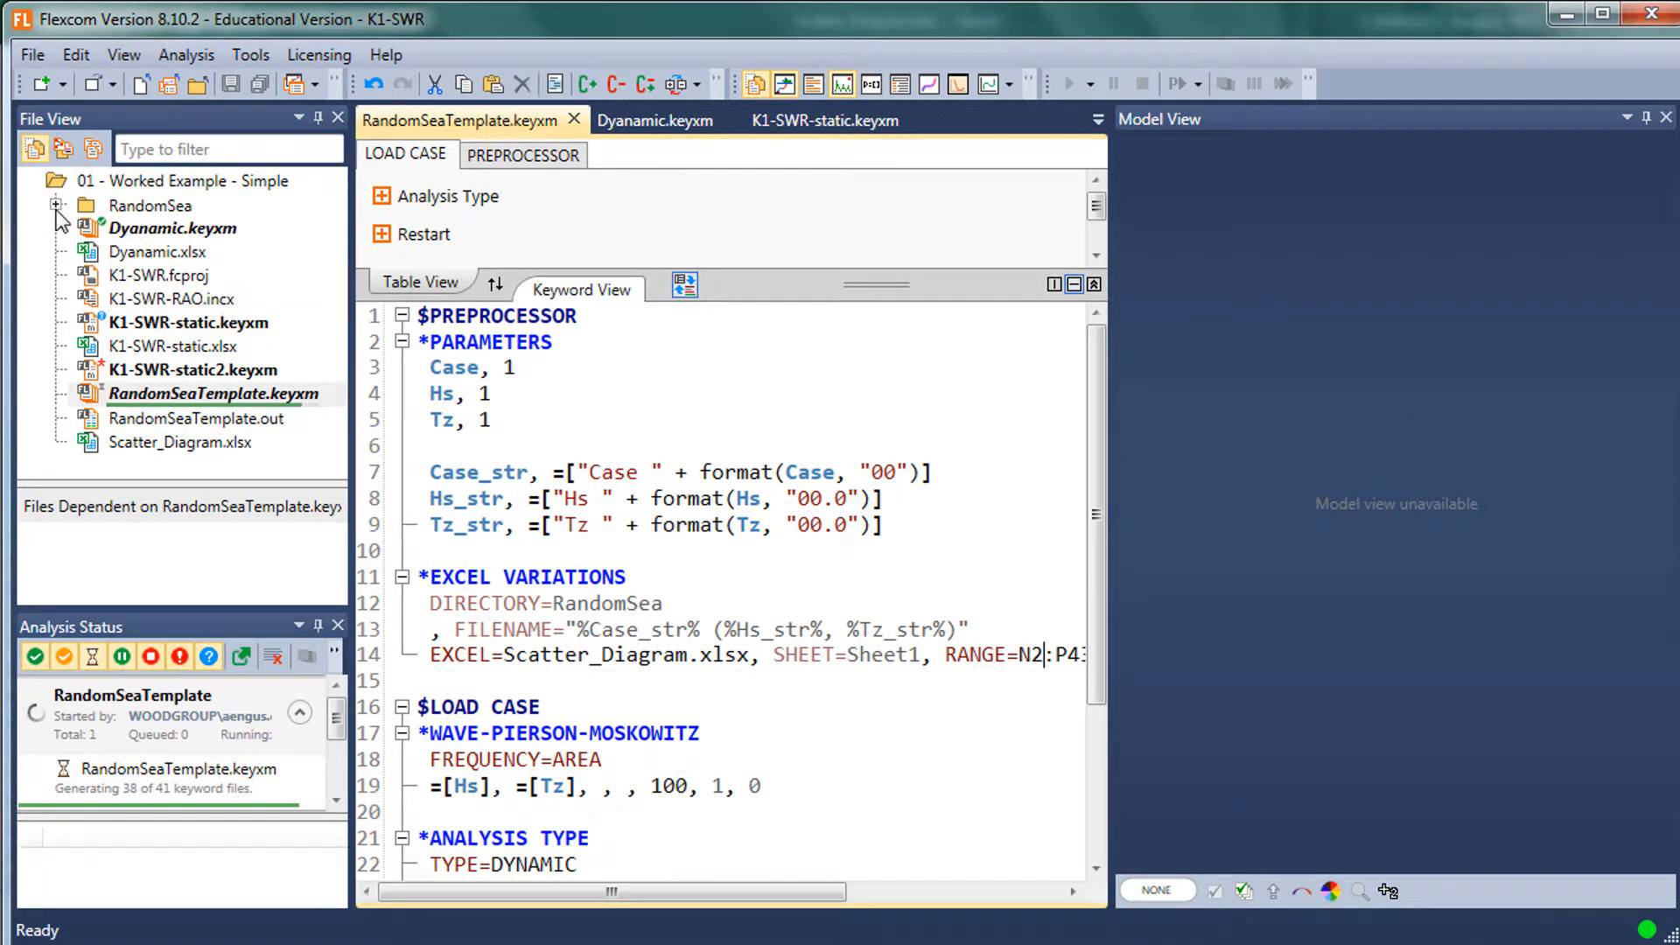
{"action": "scroll", "coordinate": [343, 234], "scroll_direction": "up", "scroll_amount": 15}
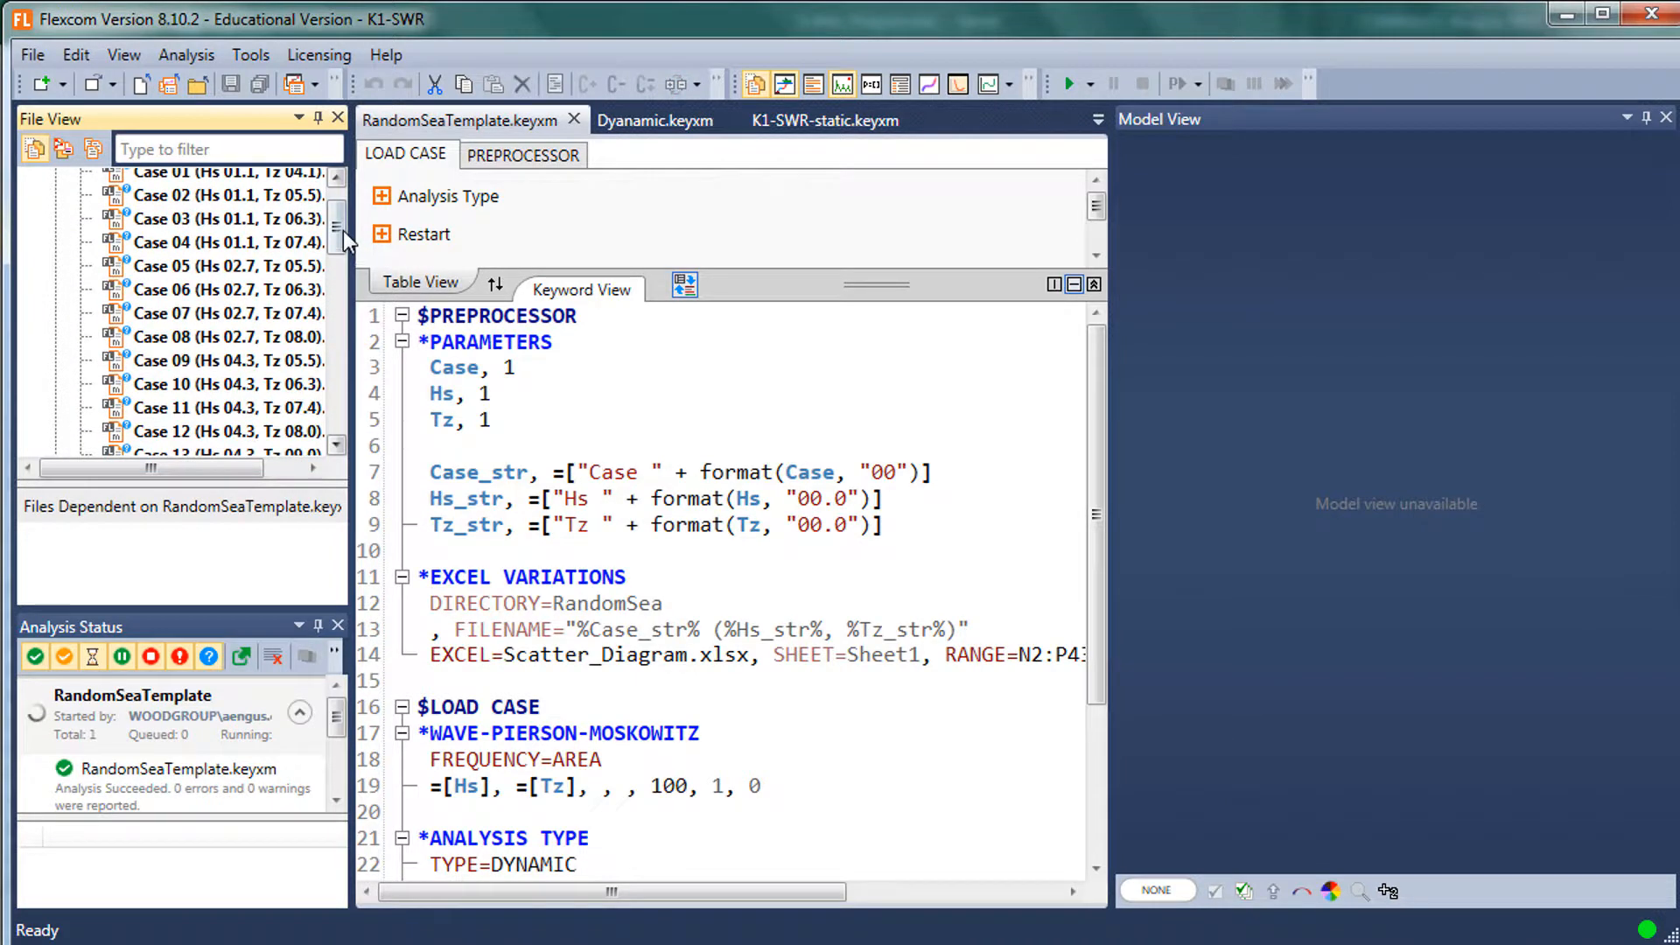
- Close the Analysis Status pane and enlarge the File View until the full names of the generated files fit
{"action": "left_click", "coordinate": [338, 625]}
{"action": "left_click_drag", "start_coordinate": [289, 553], "coordinate": [270, 864]}
{"action": "left_click_drag", "start_coordinate": [349, 496], "coordinate": [506, 496]}
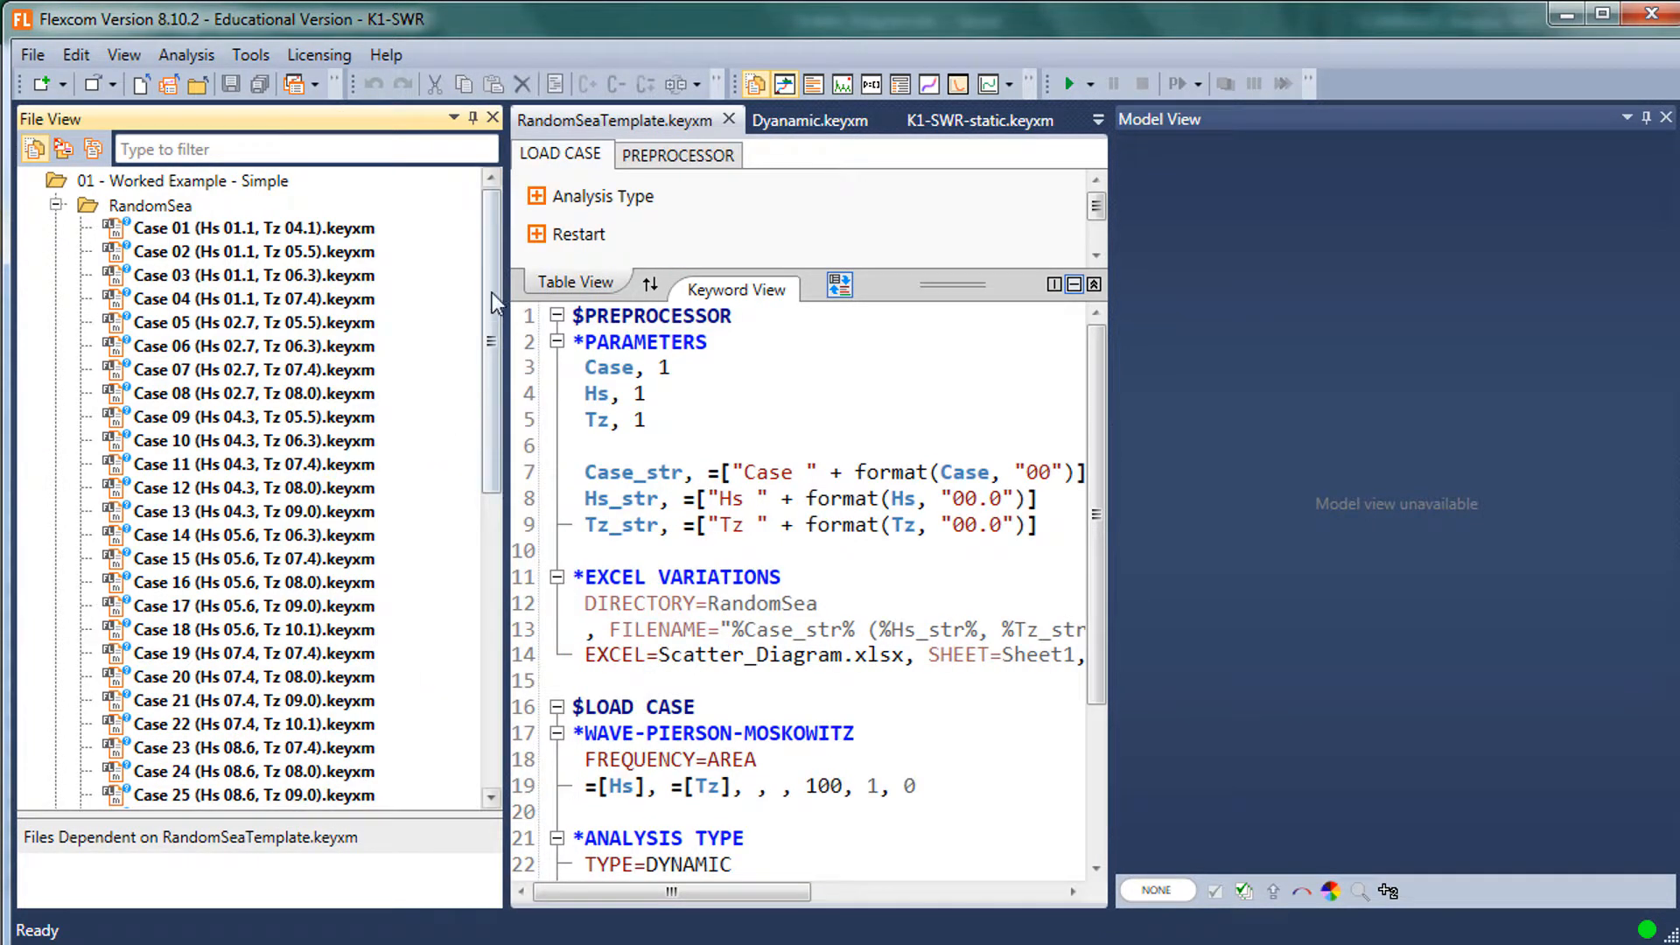
- Look through the generated keyword files in the RandomSea folder, checking the case numbers, Hs and Tz values in their names
{"action": "left_click", "coordinate": [56, 207]}
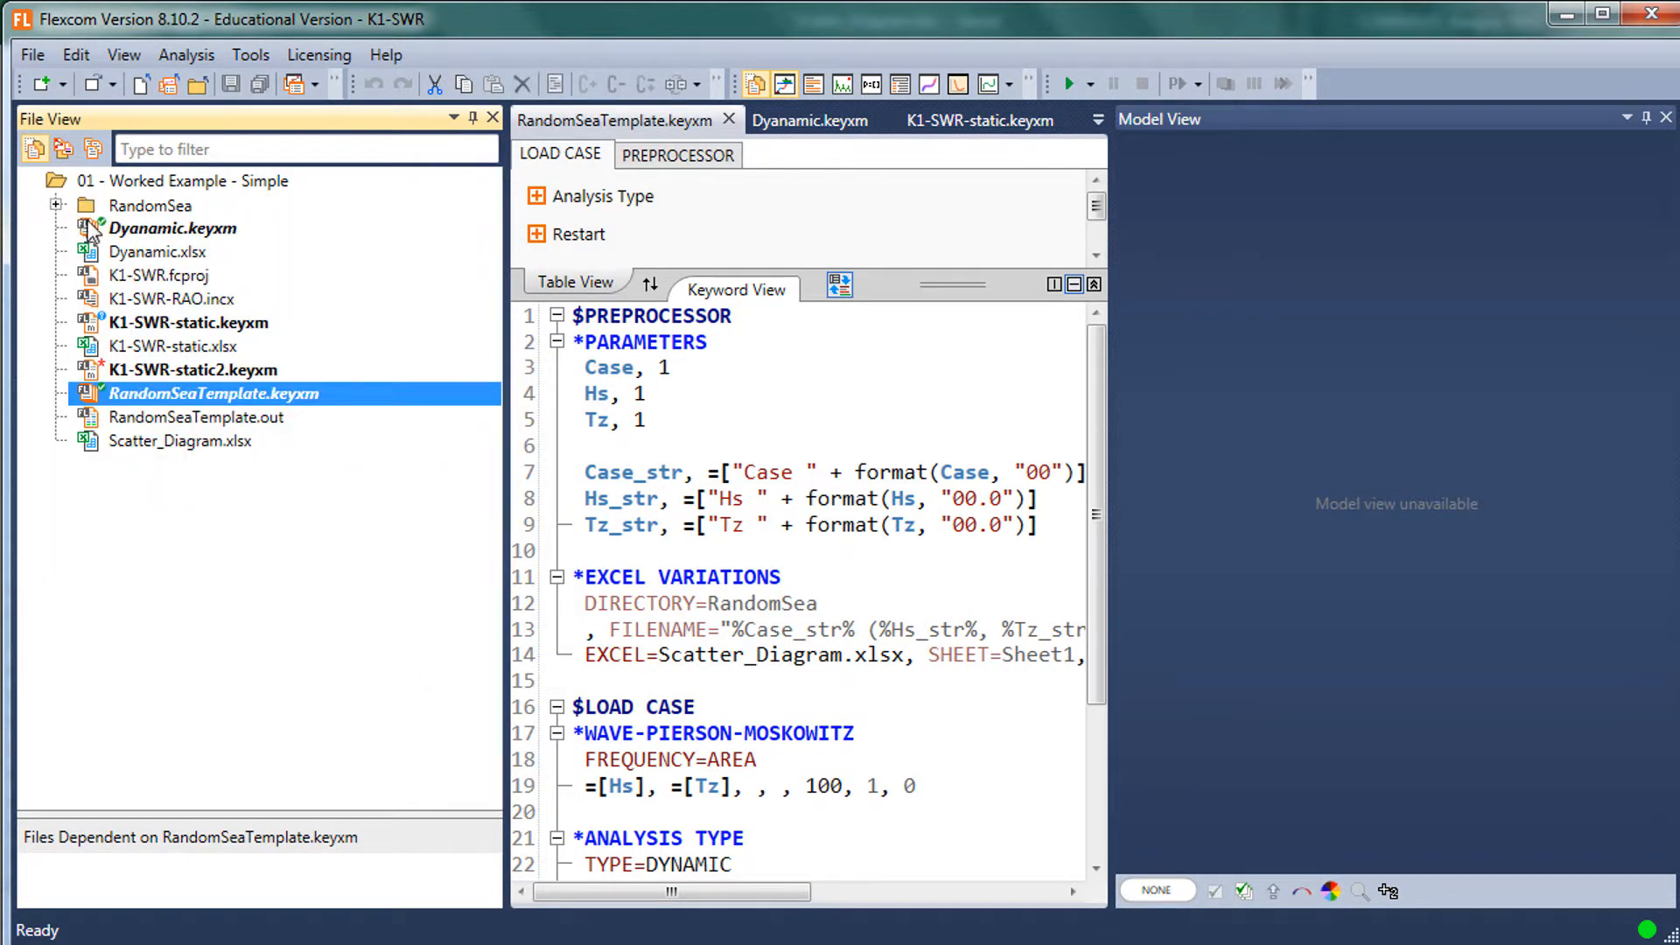
{"action": "left_click", "coordinate": [212, 374]}
{"action": "left_click", "coordinate": [297, 393]}
{"action": "left_click", "coordinate": [56, 205]}
{"action": "left_click_drag", "start_coordinate": [488, 338], "coordinate": [487, 545]}
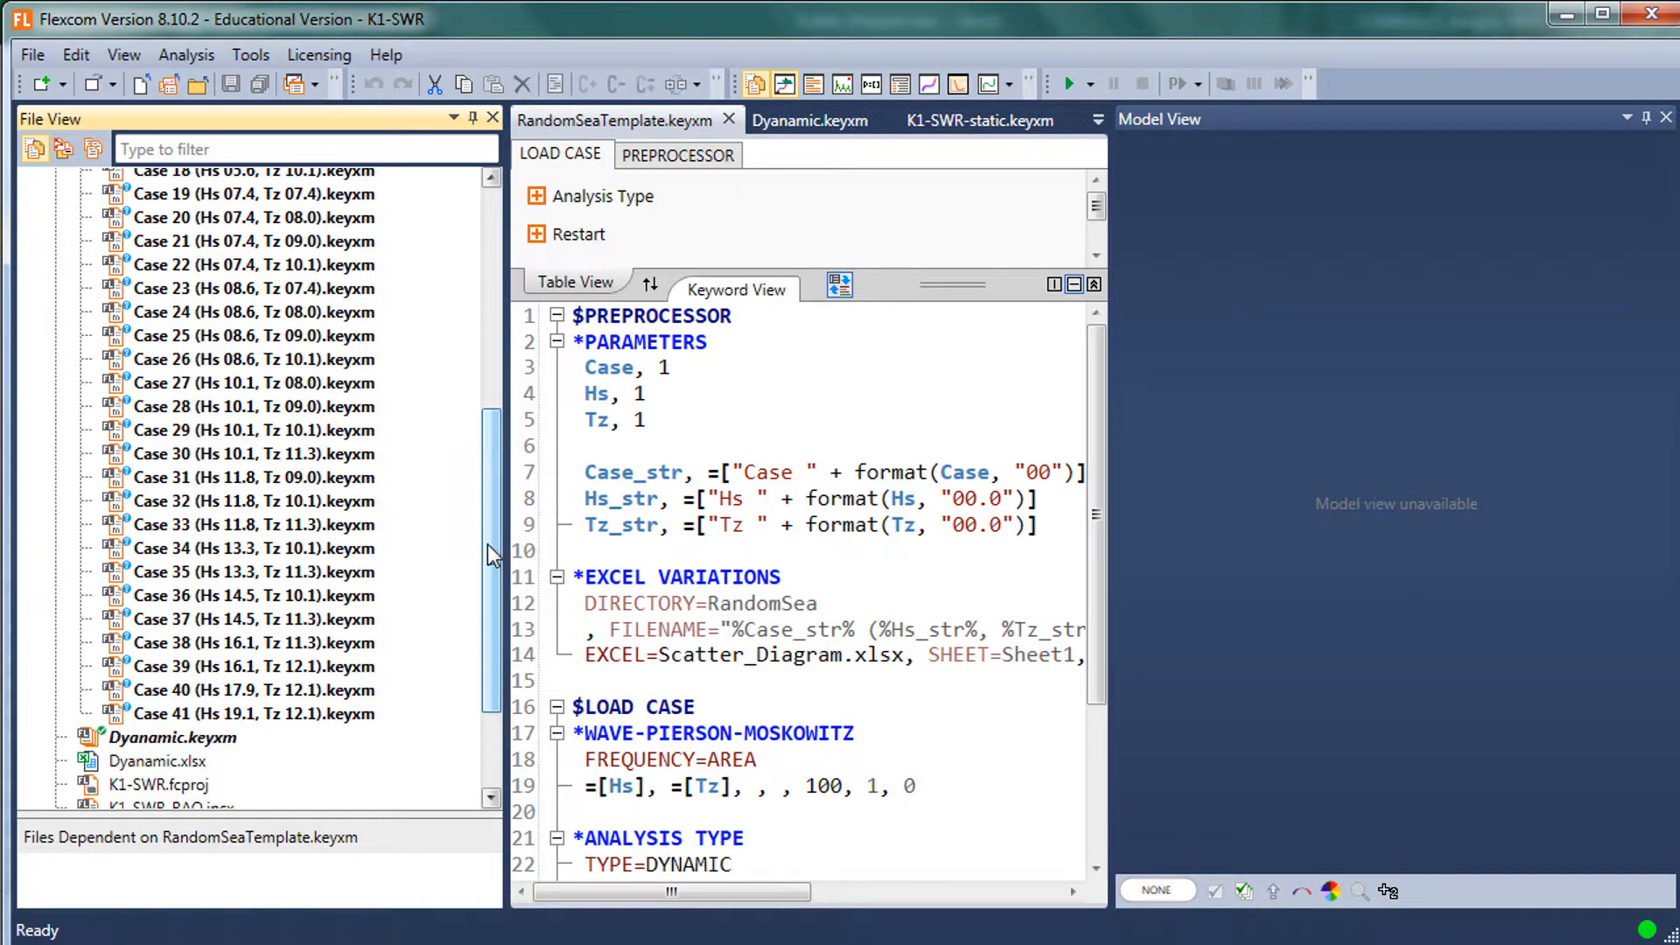
{"action": "left_click", "coordinate": [497, 250]}
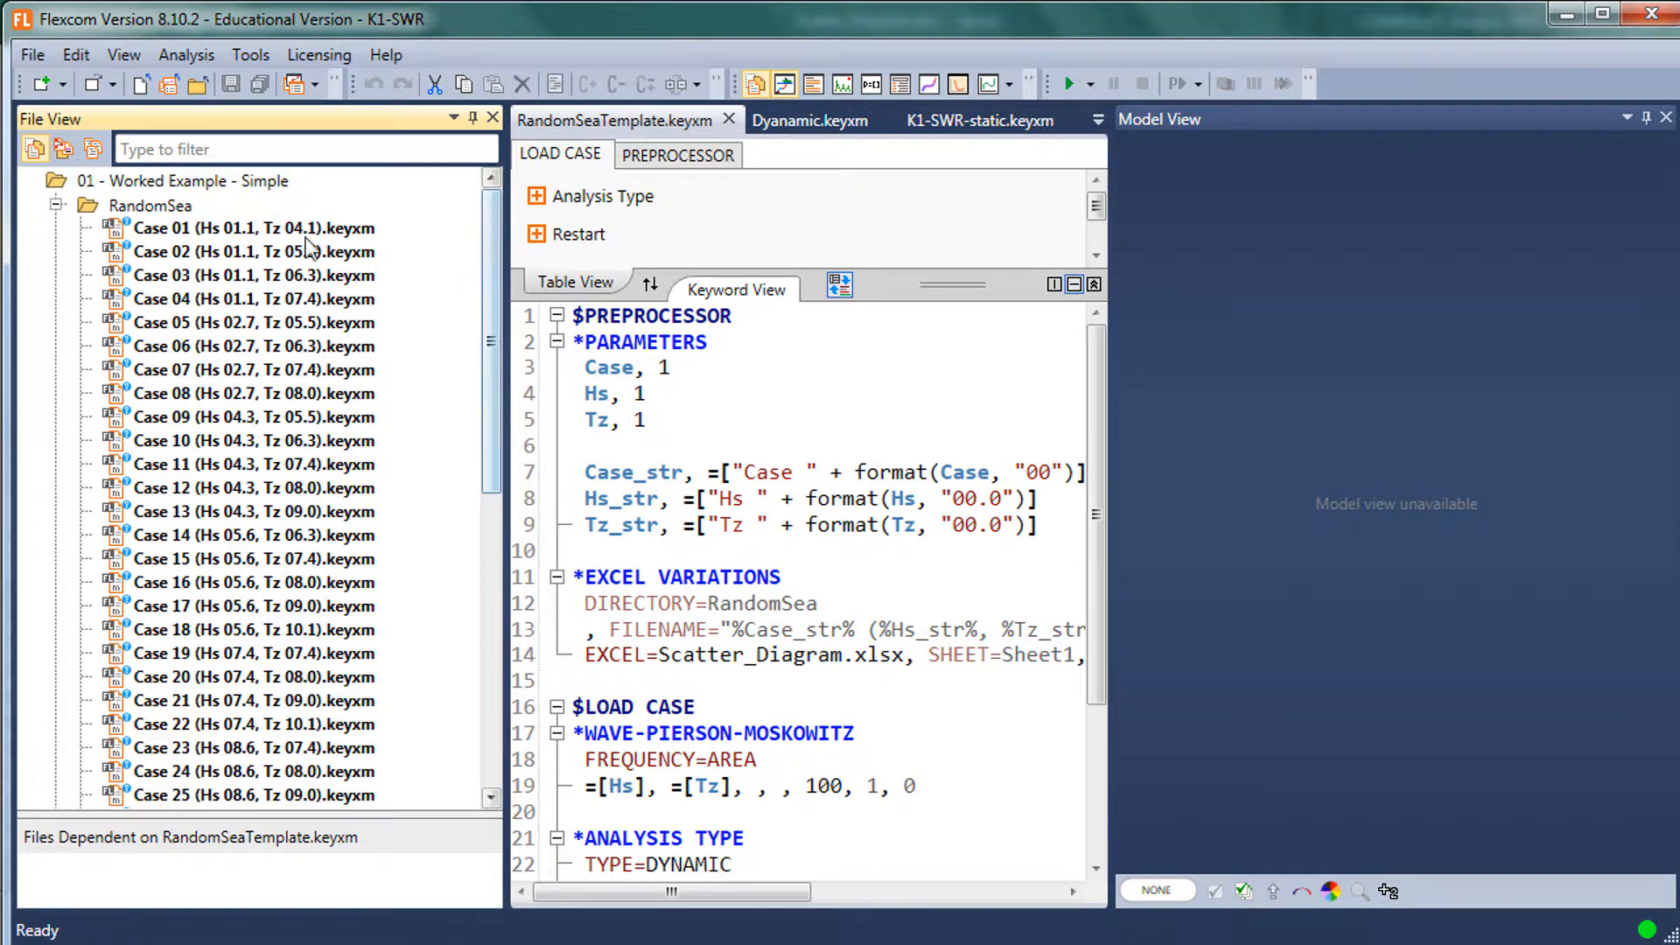
{"action": "left_click", "coordinate": [197, 440]}
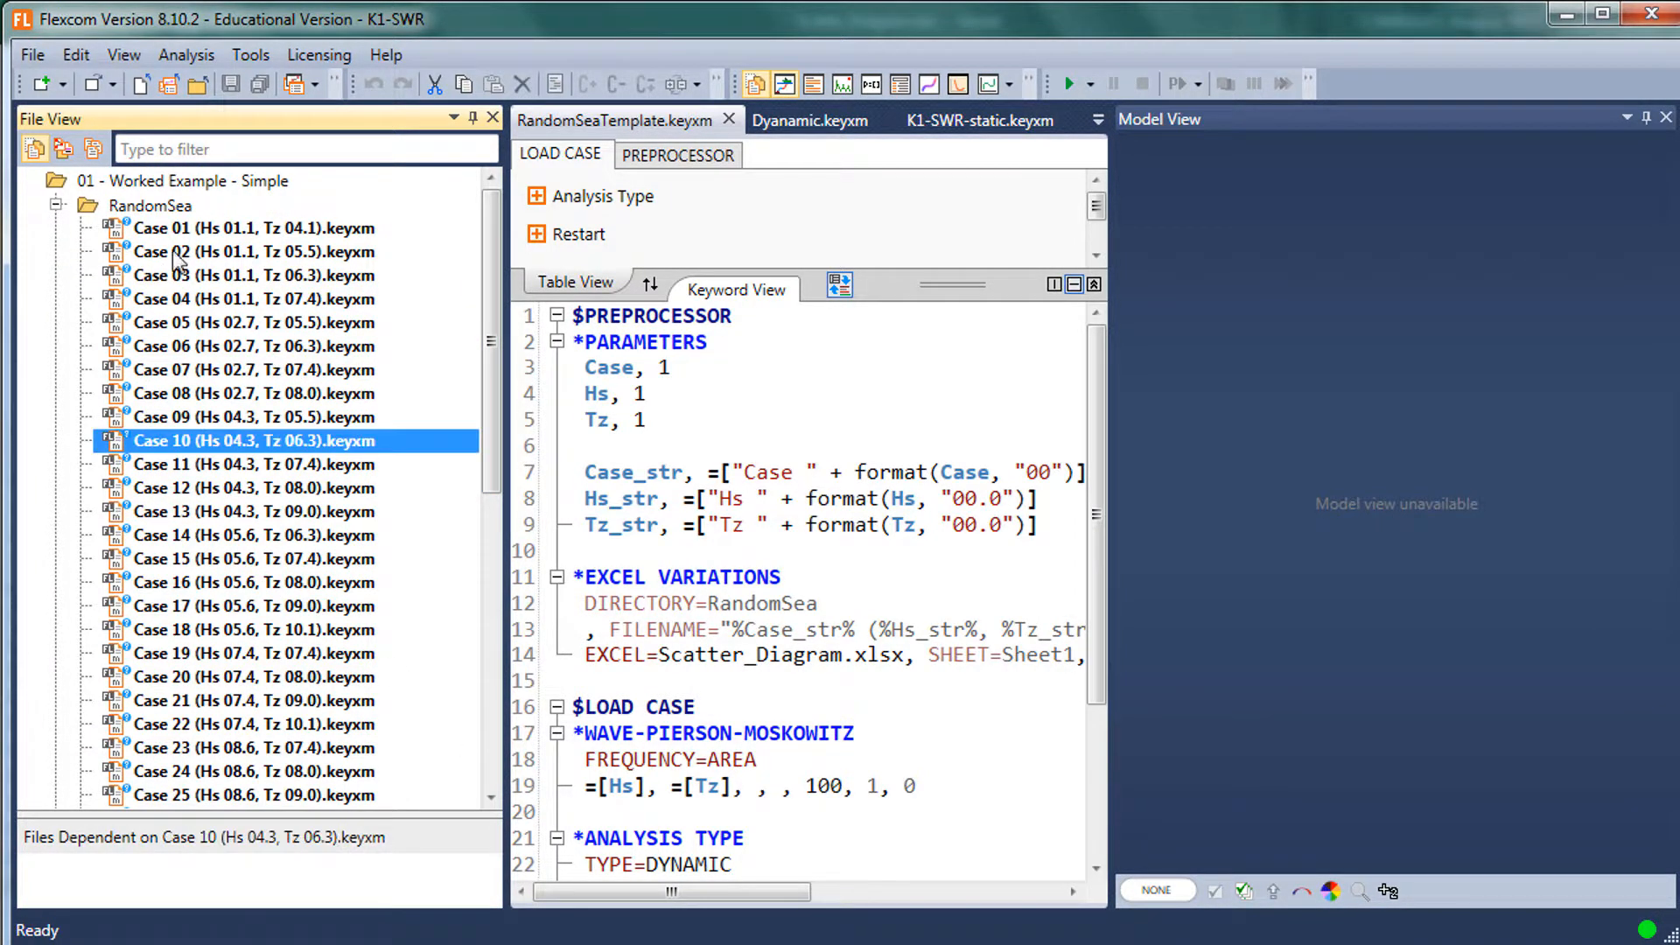
{"action": "left_click", "coordinate": [179, 252]}
{"action": "left_click", "coordinate": [180, 582]}
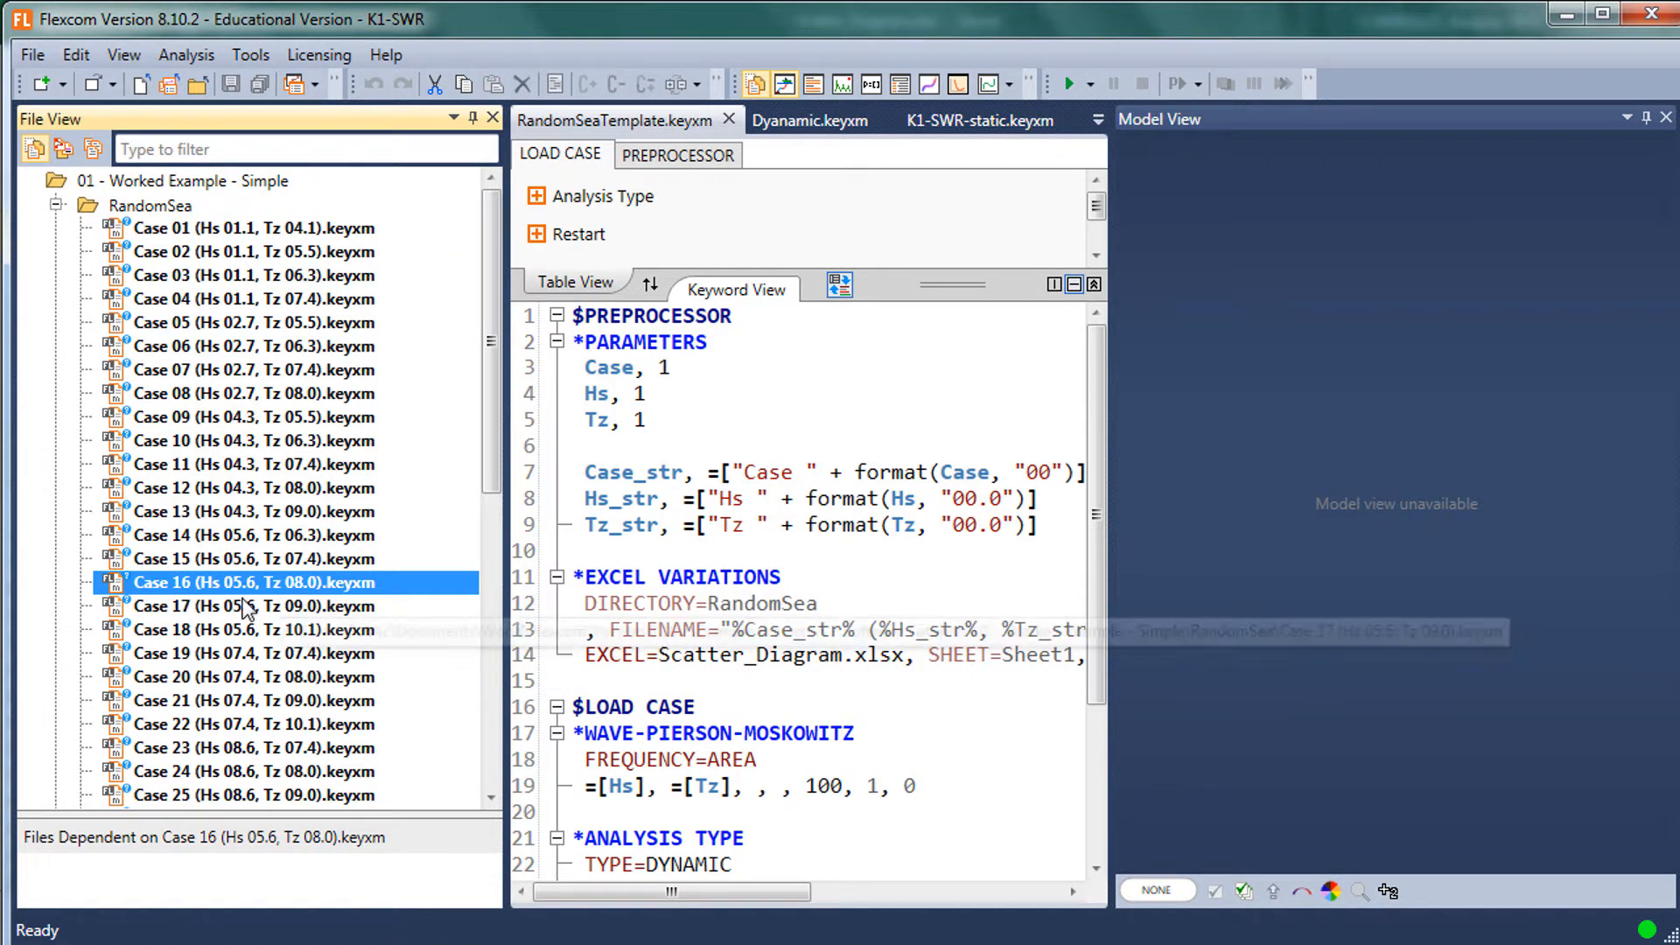
- Open Case 16 (Hs 05.6, Tz 08.0).keyxm and examine its parameter values, wave definition, time settings and restart file
{"action": "double_click", "coordinate": [317, 584]}
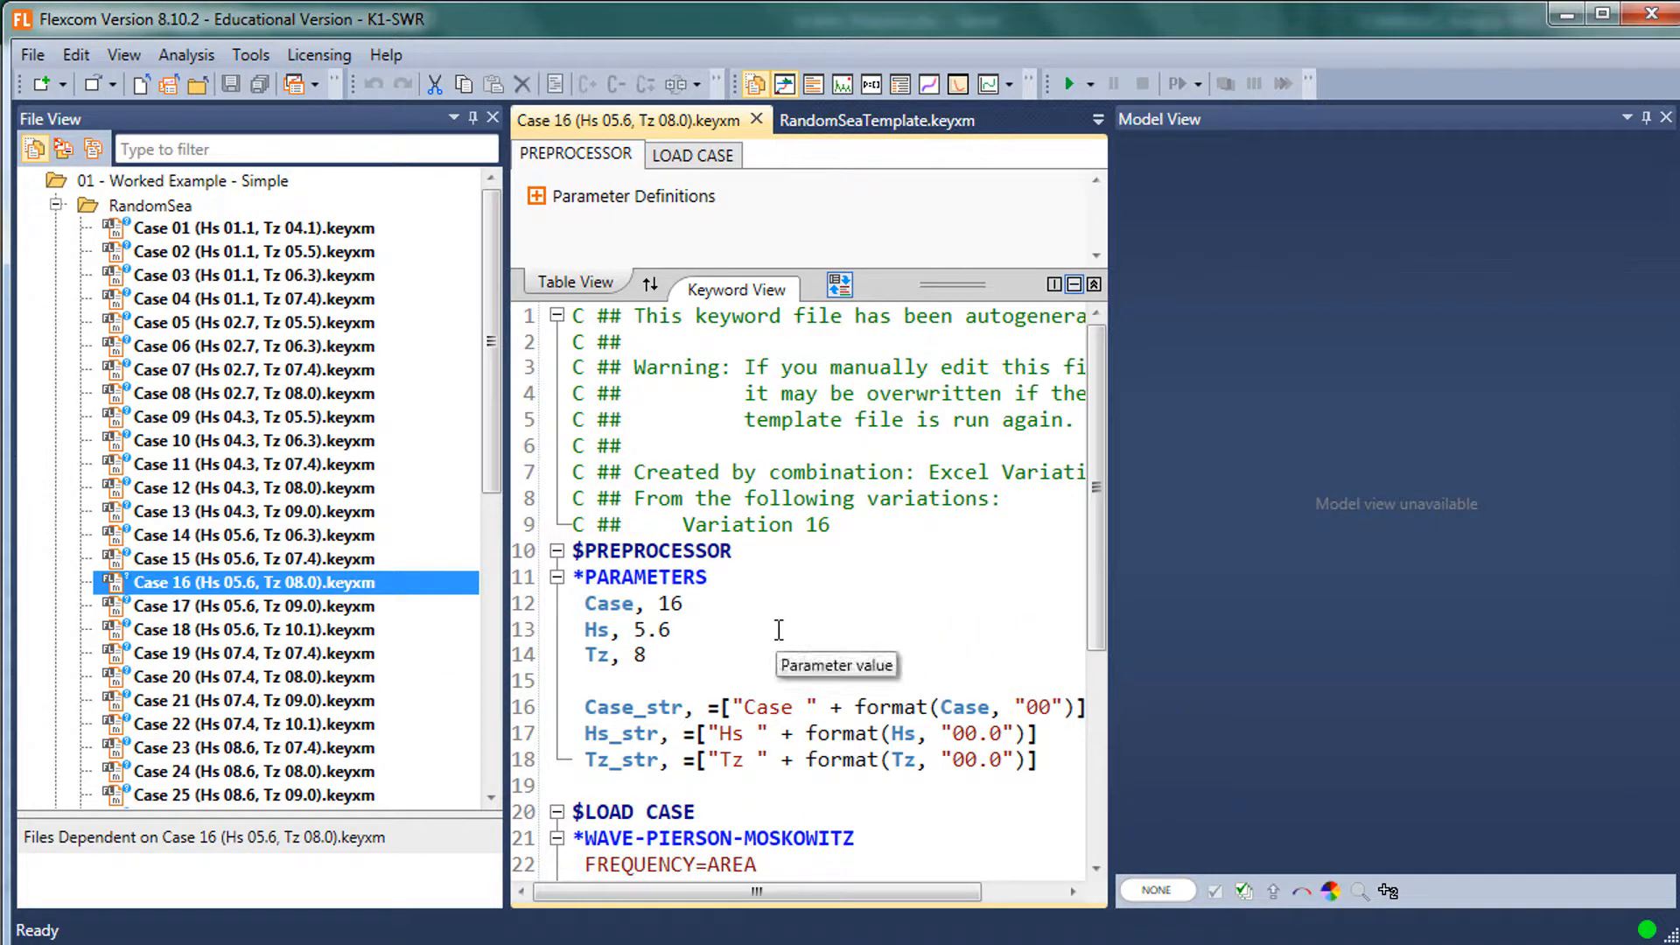
{"action": "left_click_drag", "start_coordinate": [675, 632], "coordinate": [638, 632]}
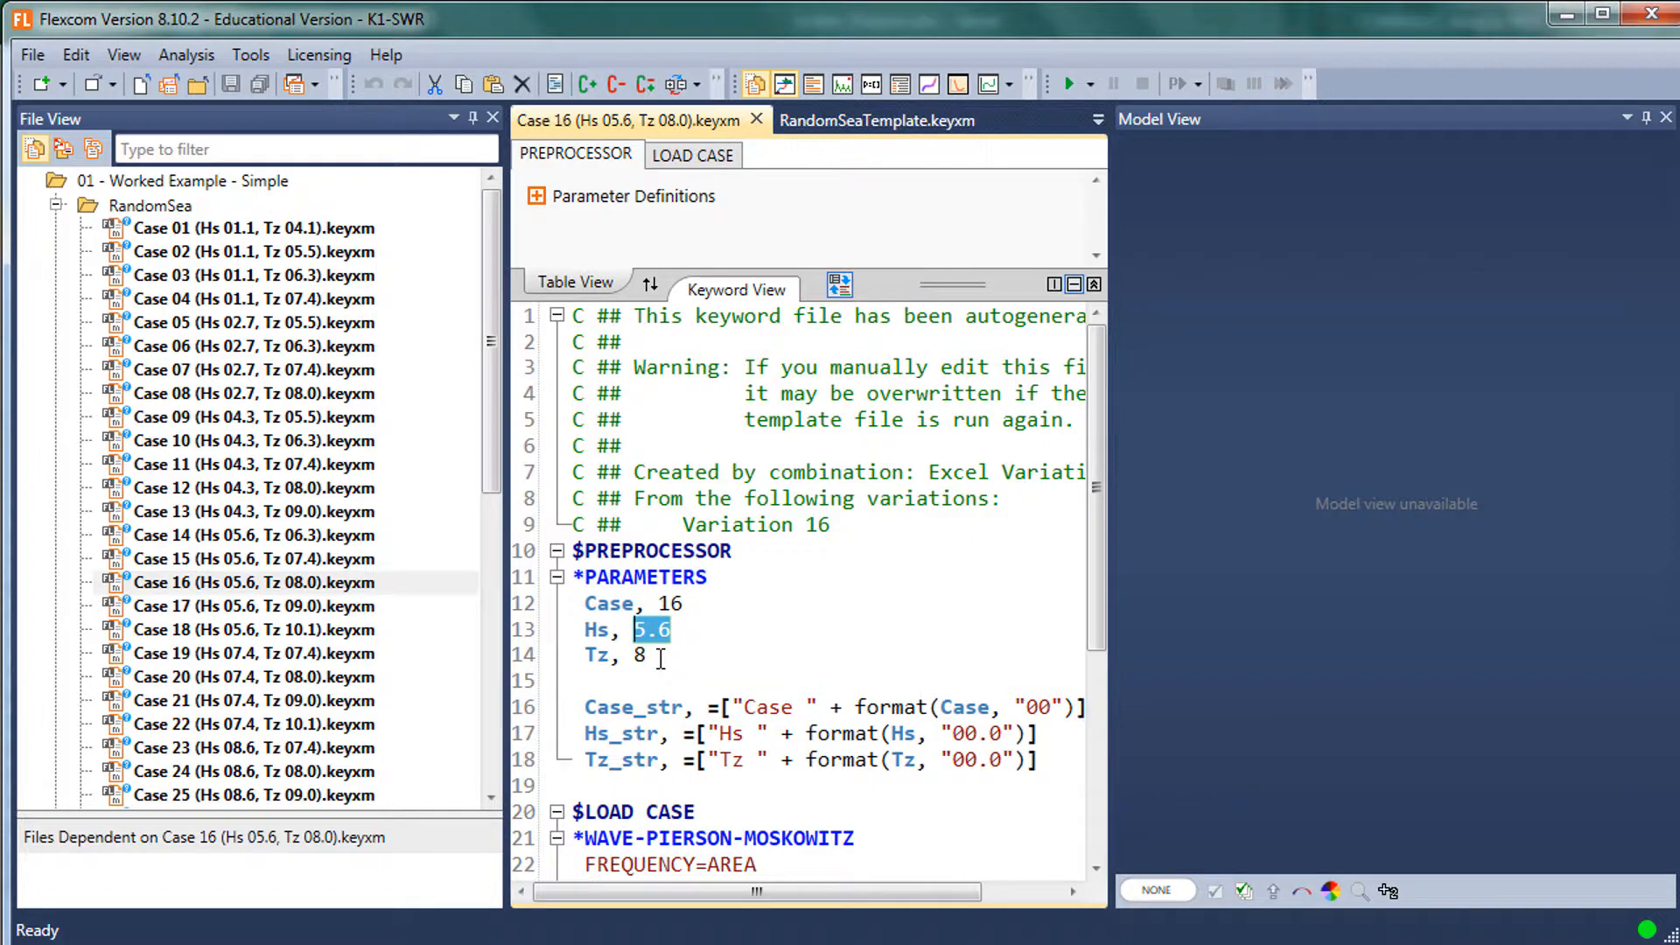
{"action": "left_click", "coordinate": [657, 662]}
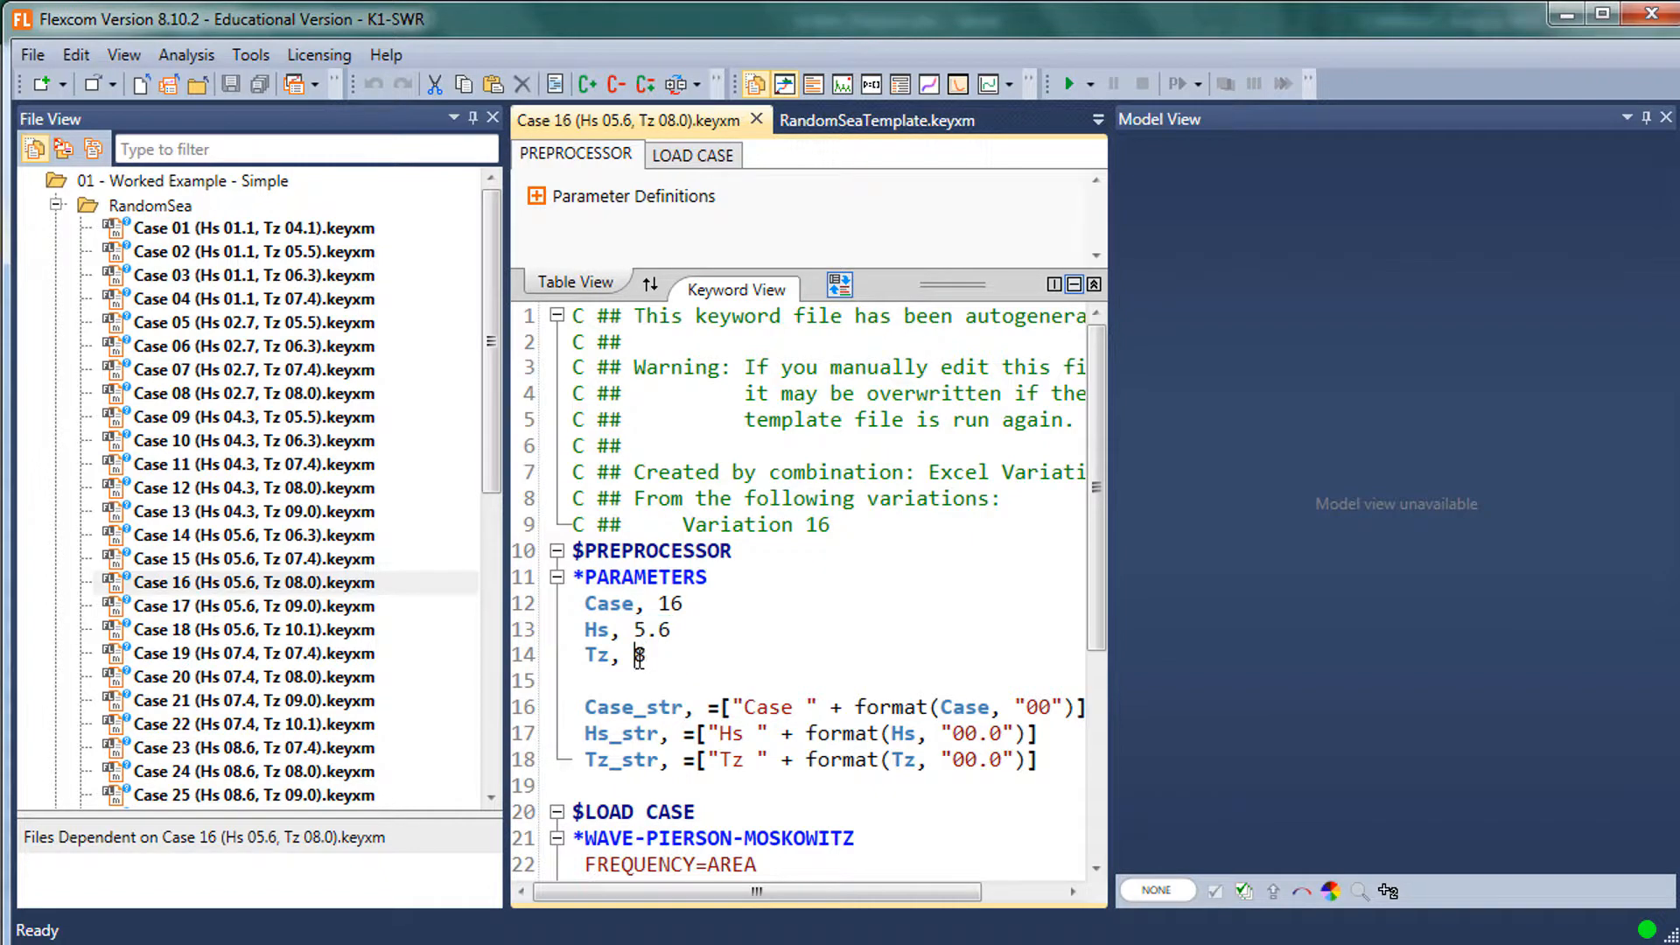
{"action": "left_click", "coordinate": [833, 604]}
{"action": "scroll", "coordinate": [833, 608], "scroll_direction": "down", "scroll_amount": 3}
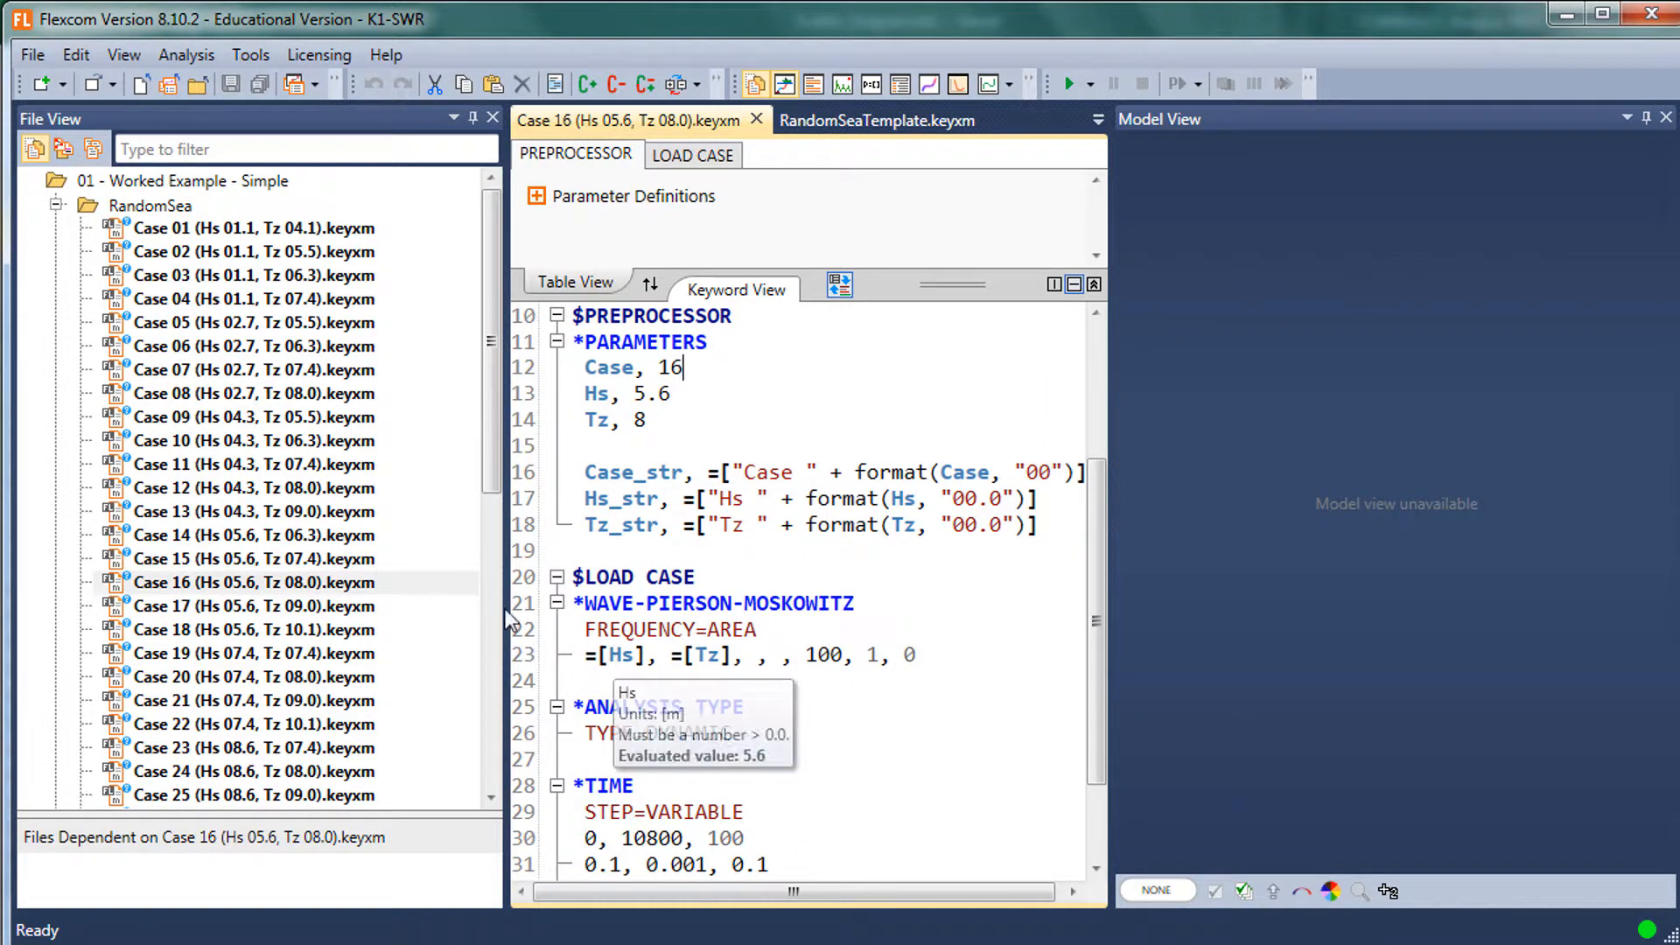
{"action": "mouse_move", "coordinate": [617, 657]}
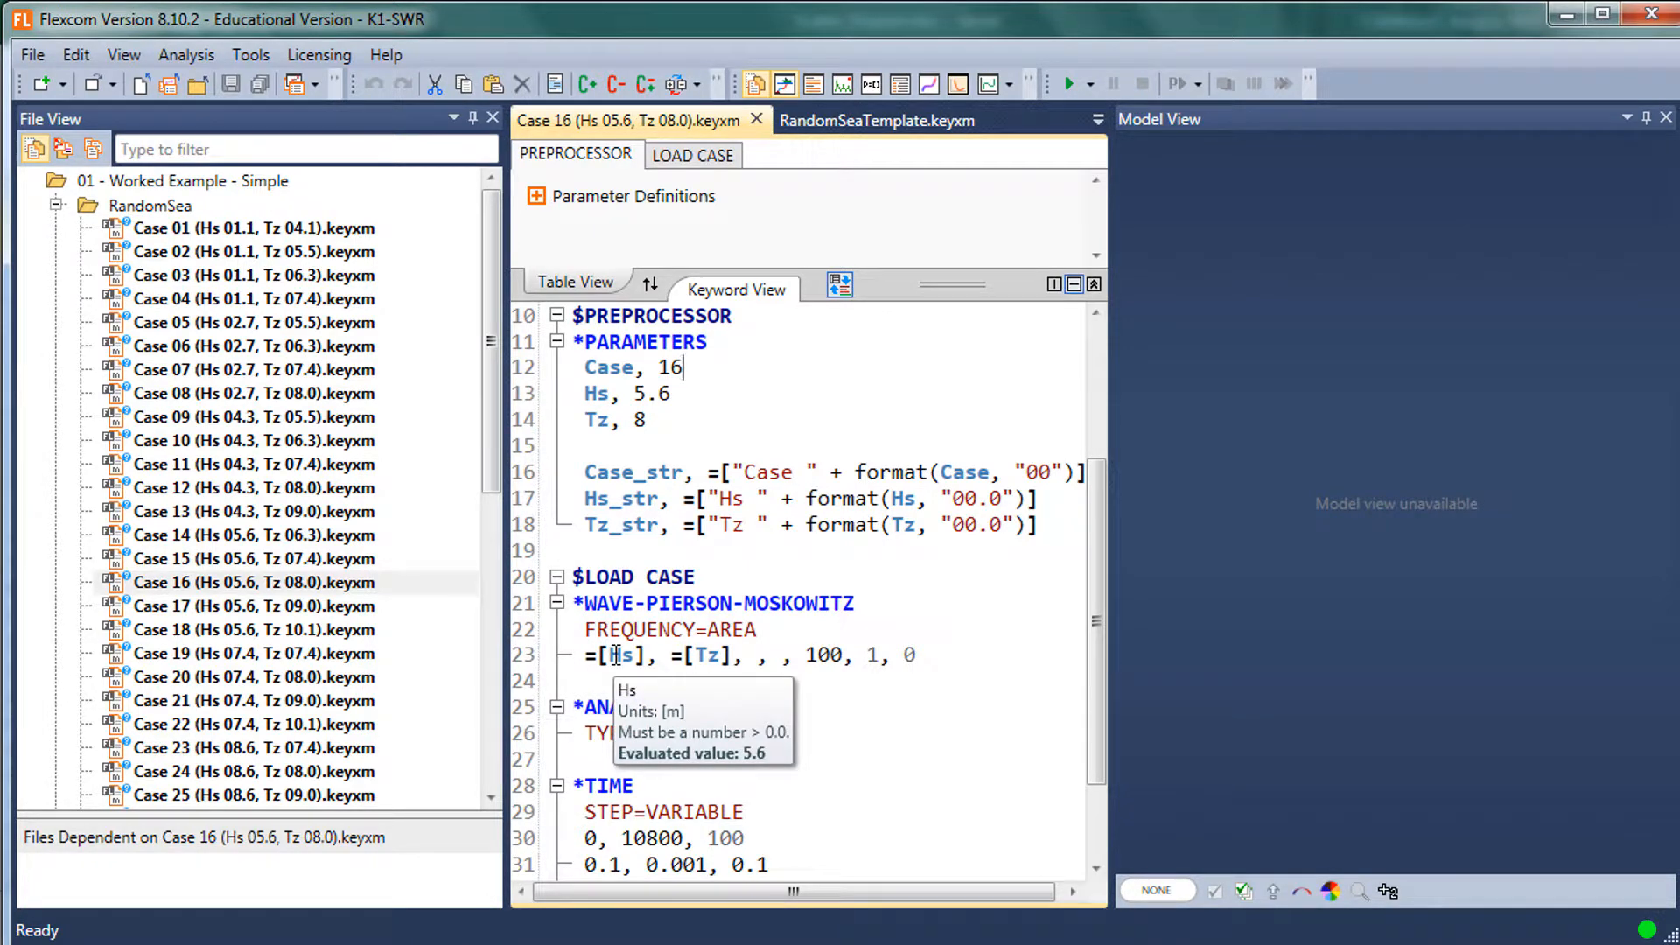
{"action": "left_click", "coordinate": [711, 658]}
{"action": "scroll", "coordinate": [780, 667], "scroll_direction": "down", "scroll_amount": 2}
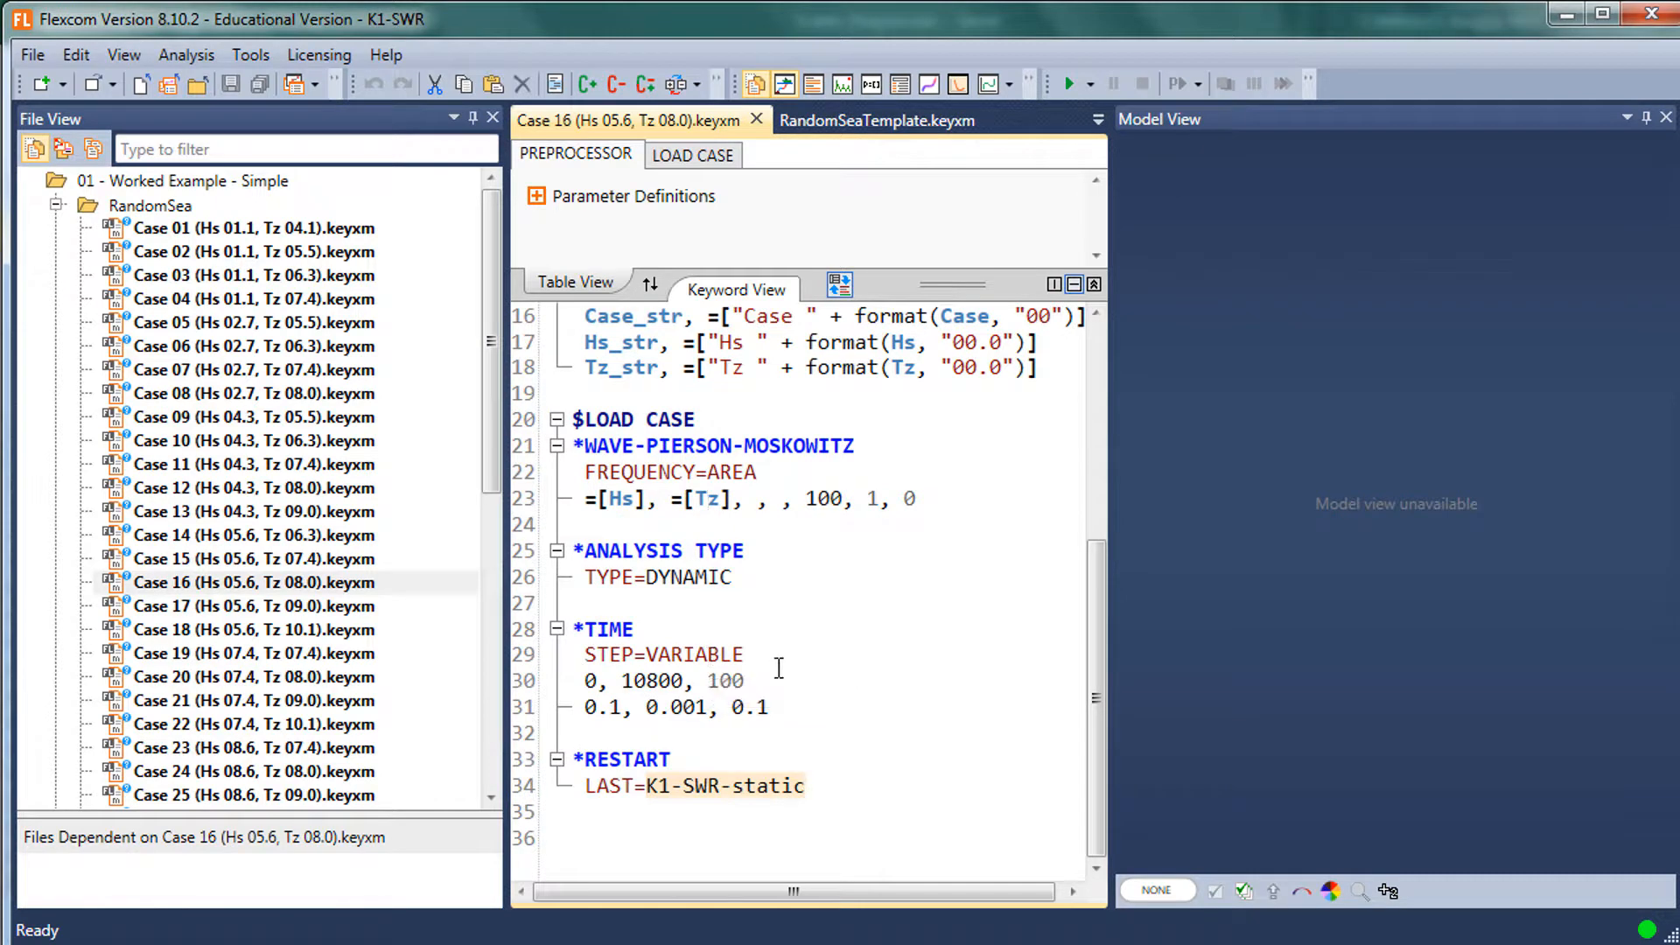
{"action": "scroll", "coordinate": [1049, 686], "scroll_direction": "up", "scroll_amount": 3}
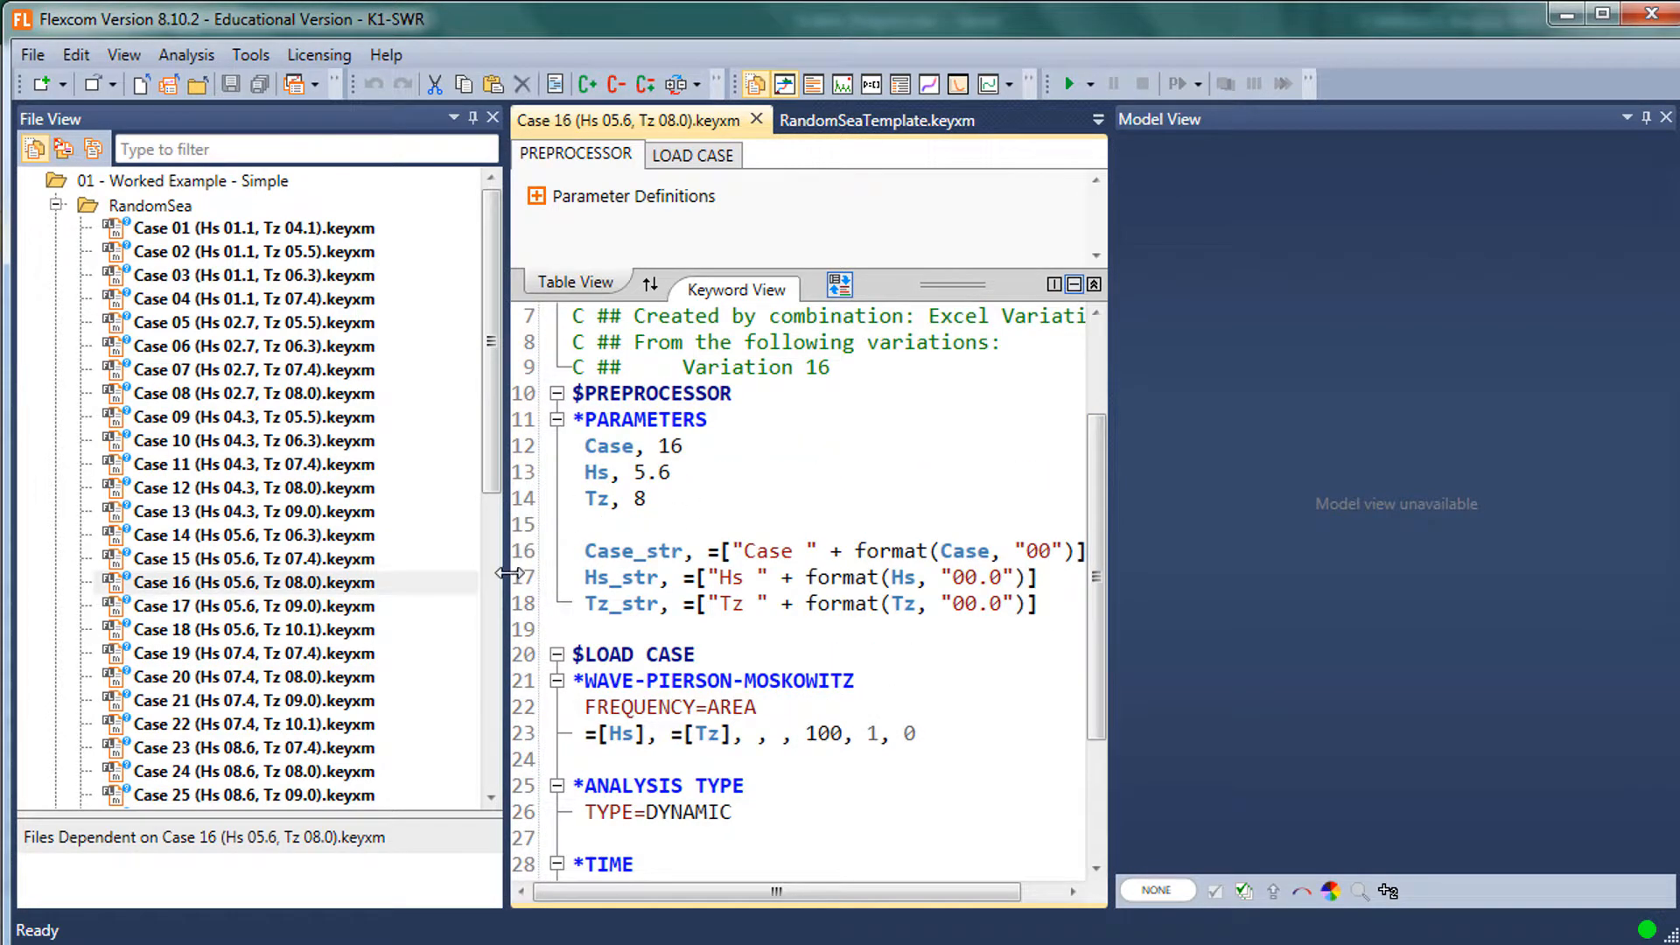
- Narrow the File View and examine the batch analysis options for the RandomSea folder without starting a run
{"action": "left_click_drag", "start_coordinate": [494, 573], "coordinate": [458, 403]}
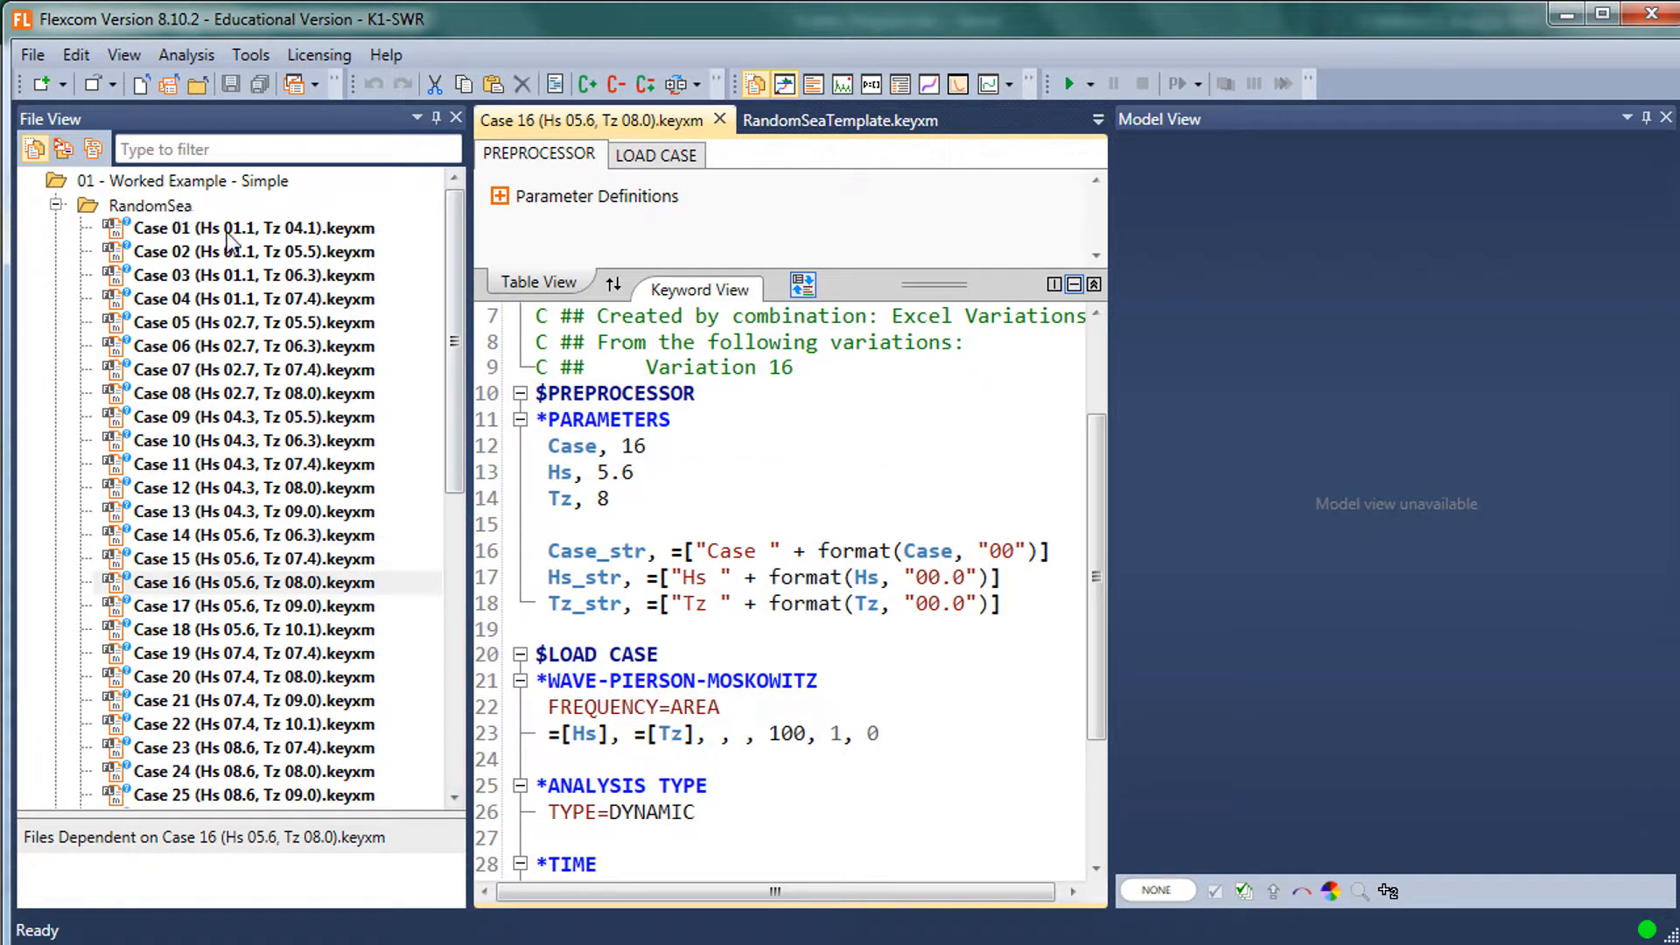
{"action": "left_click", "coordinate": [165, 208]}
{"action": "right_click", "coordinate": [160, 207]}
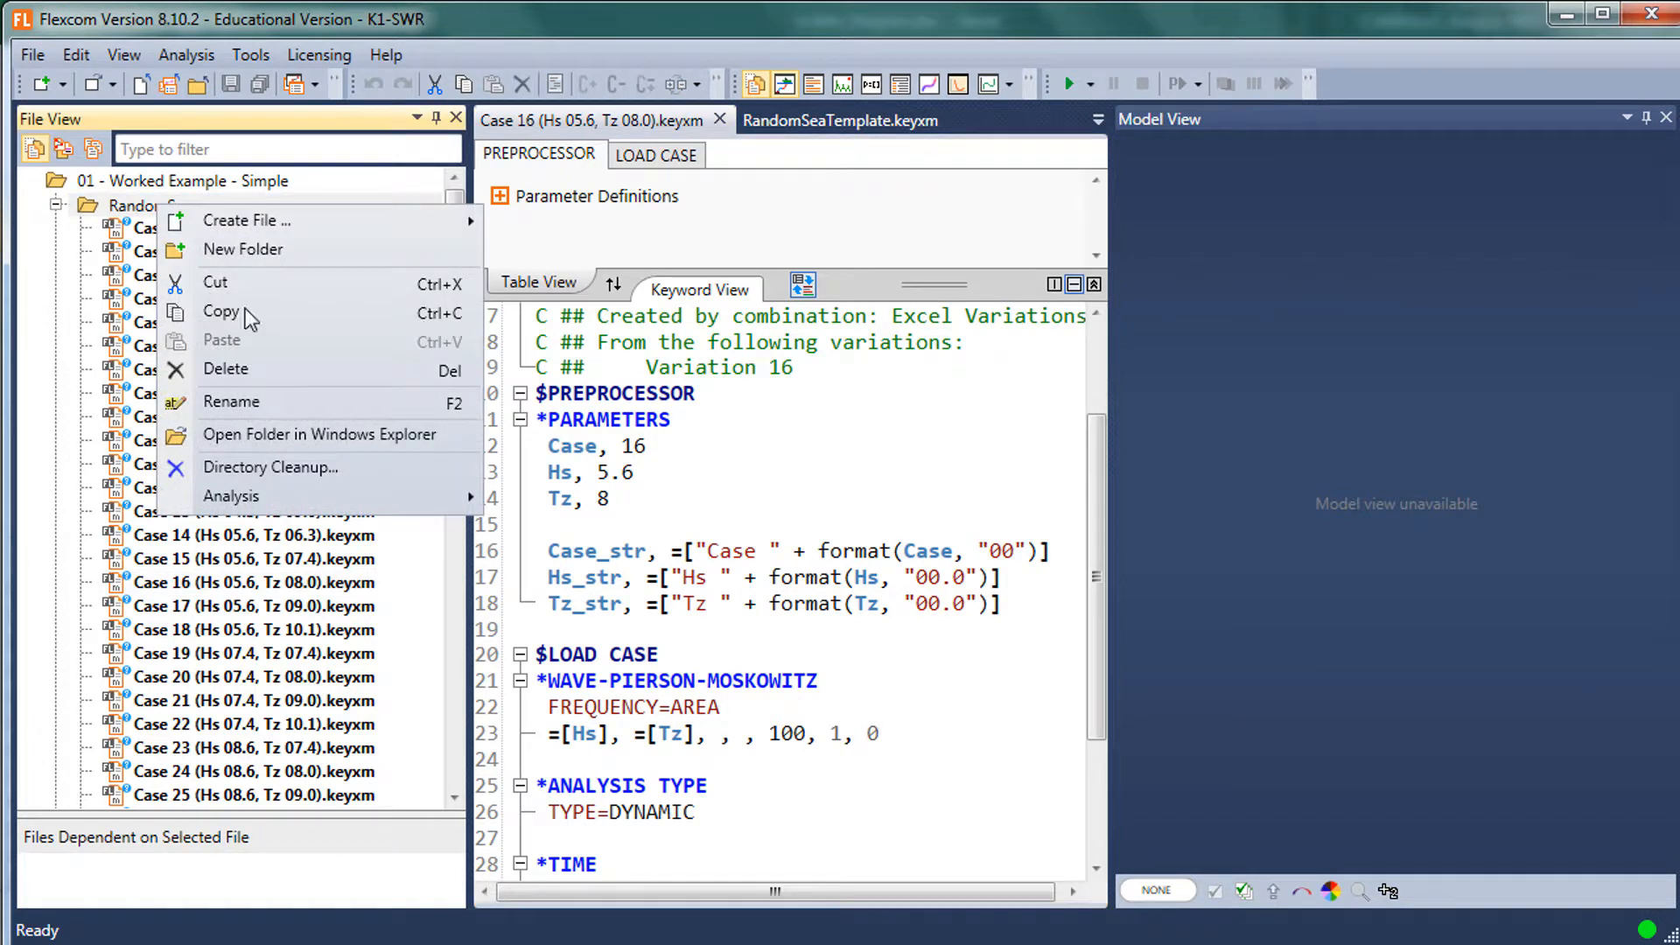
{"action": "mouse_move", "coordinate": [277, 502]}
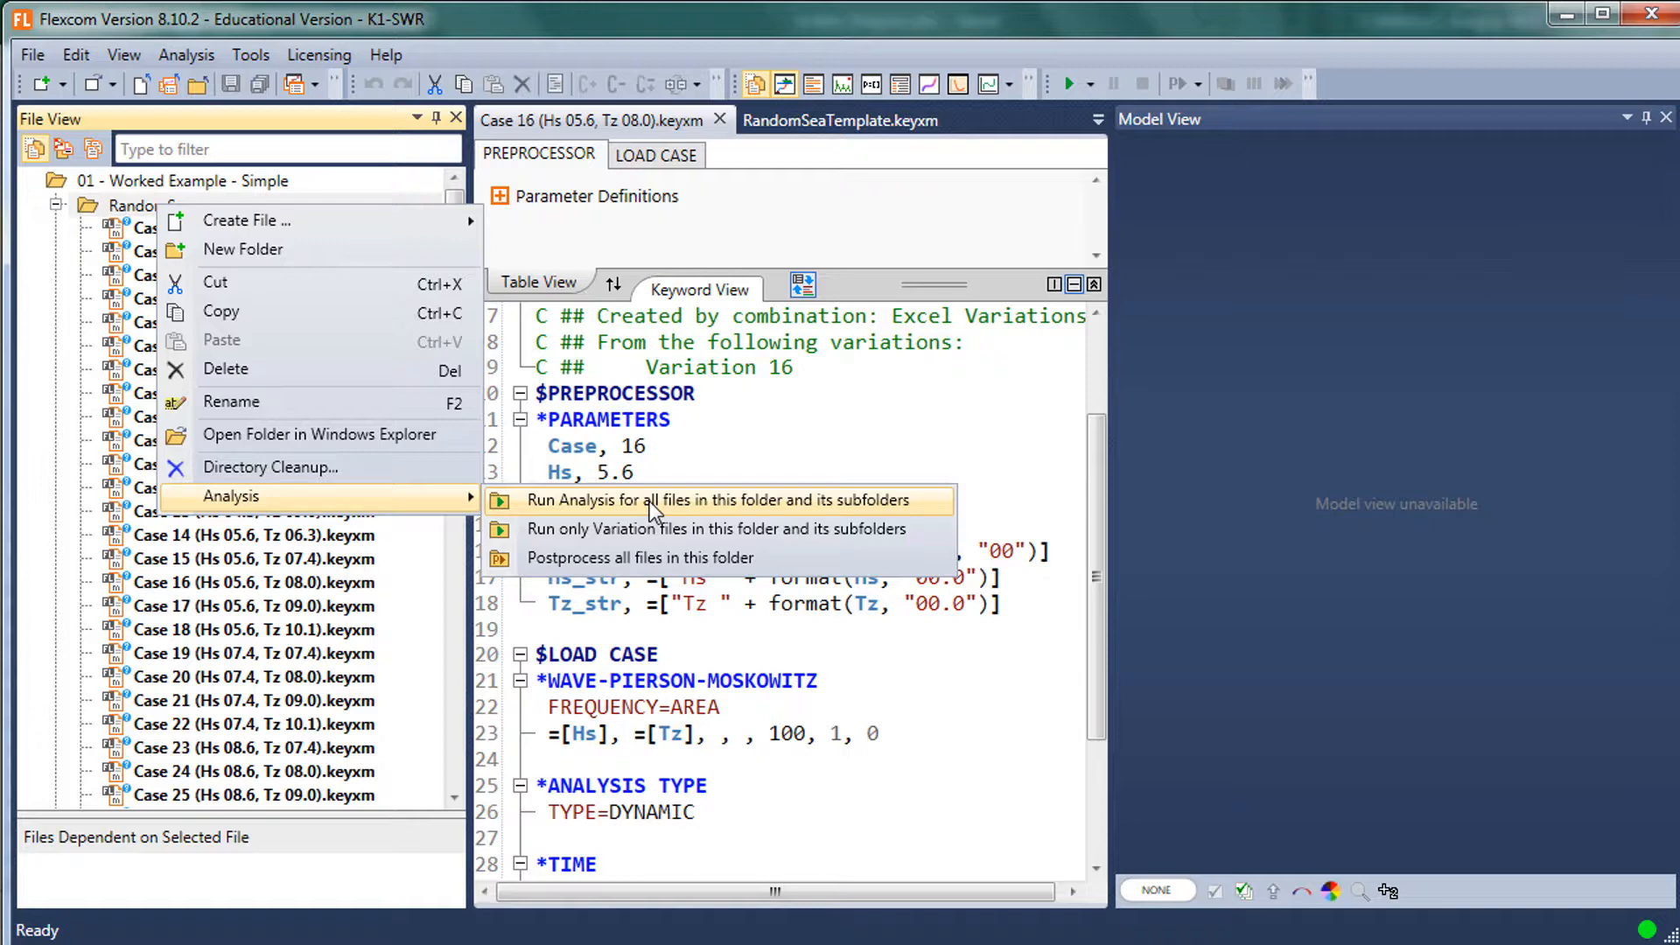
{"action": "left_click", "coordinate": [661, 394]}
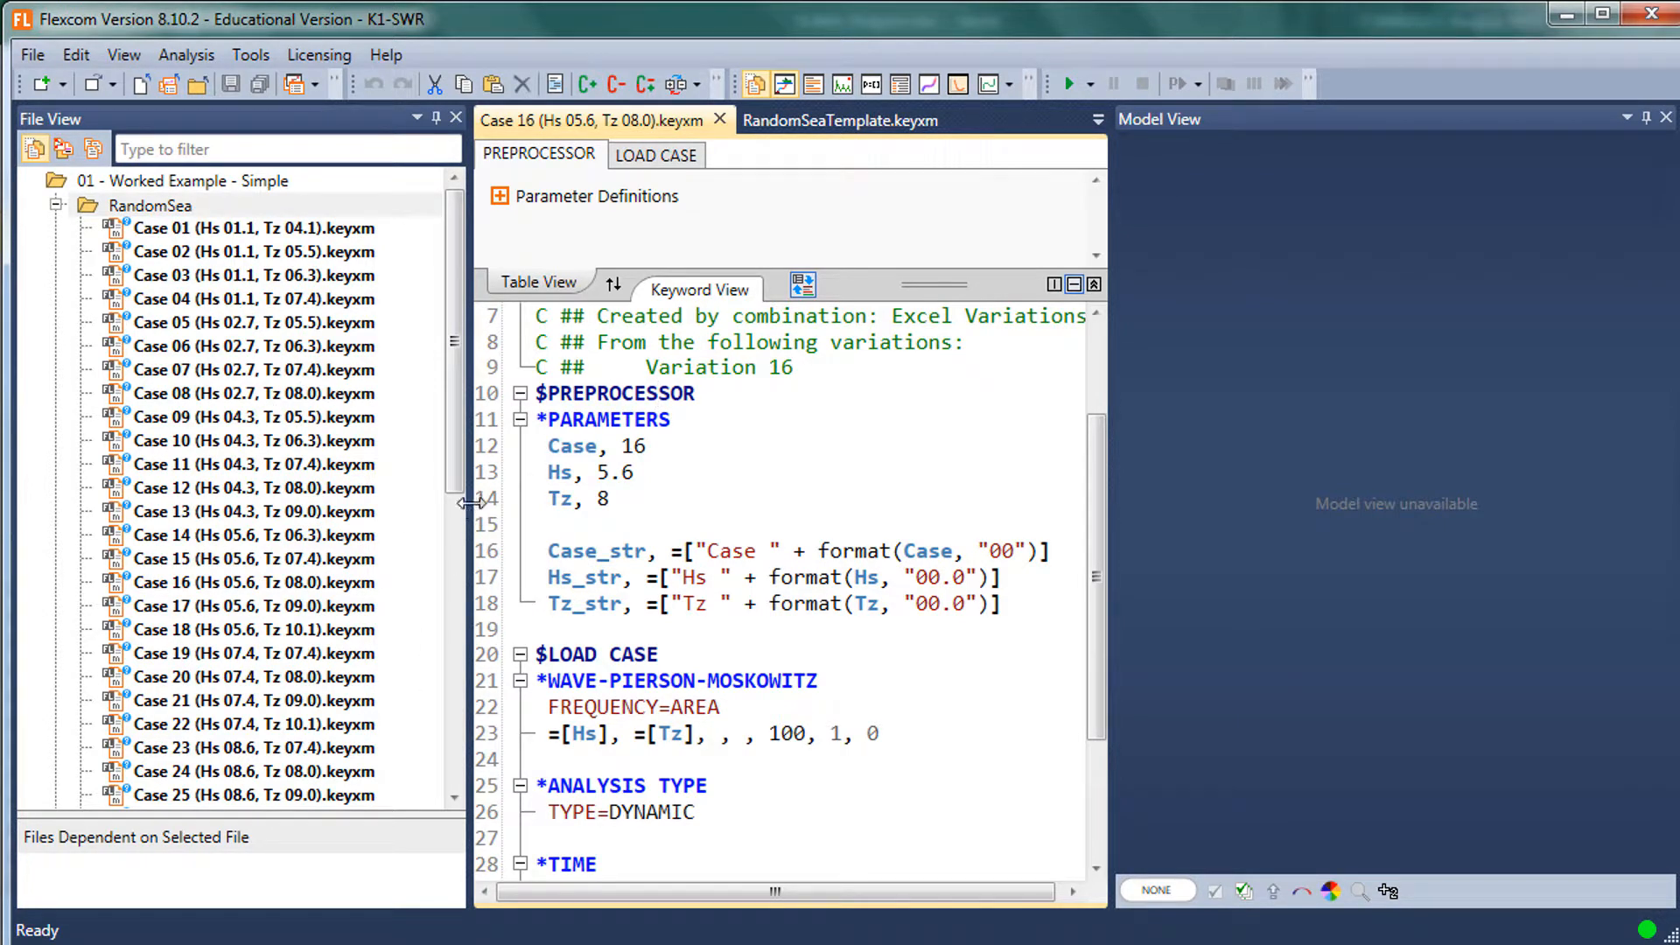
- Examine the section types that can be added to the Case 16 keyword file, such as summary and timetrace postprocessing, without adding one
{"action": "left_click_drag", "start_coordinate": [467, 481], "coordinate": [439, 480]}
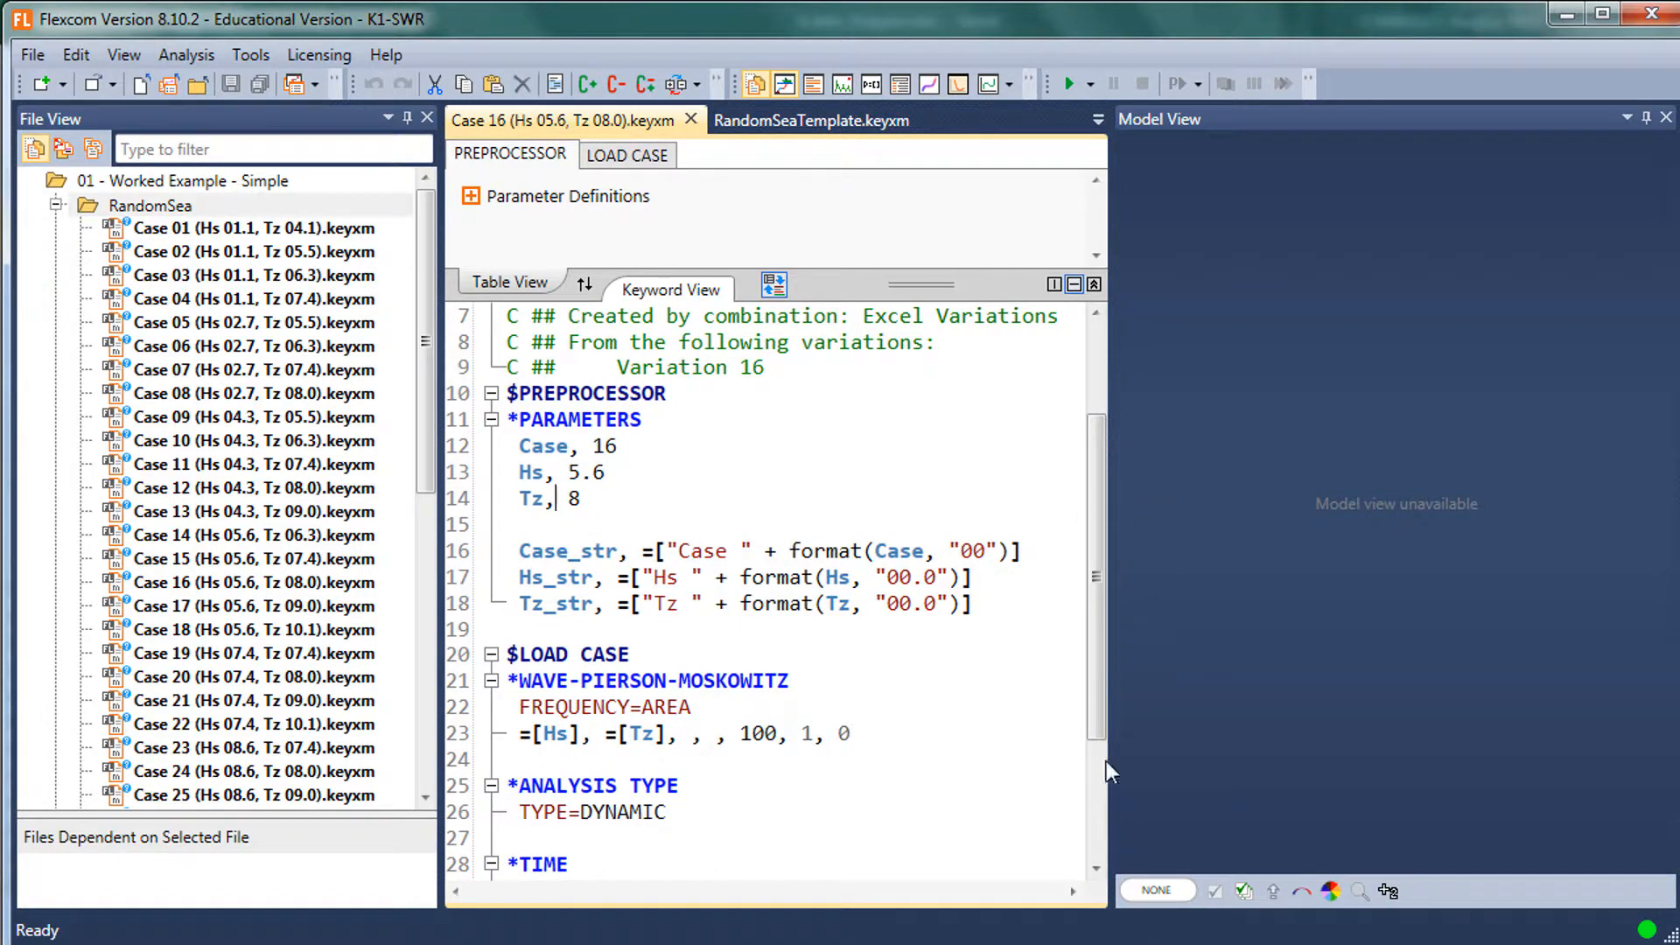
{"action": "left_click", "coordinate": [710, 162]}
{"action": "right_click", "coordinate": [710, 162]}
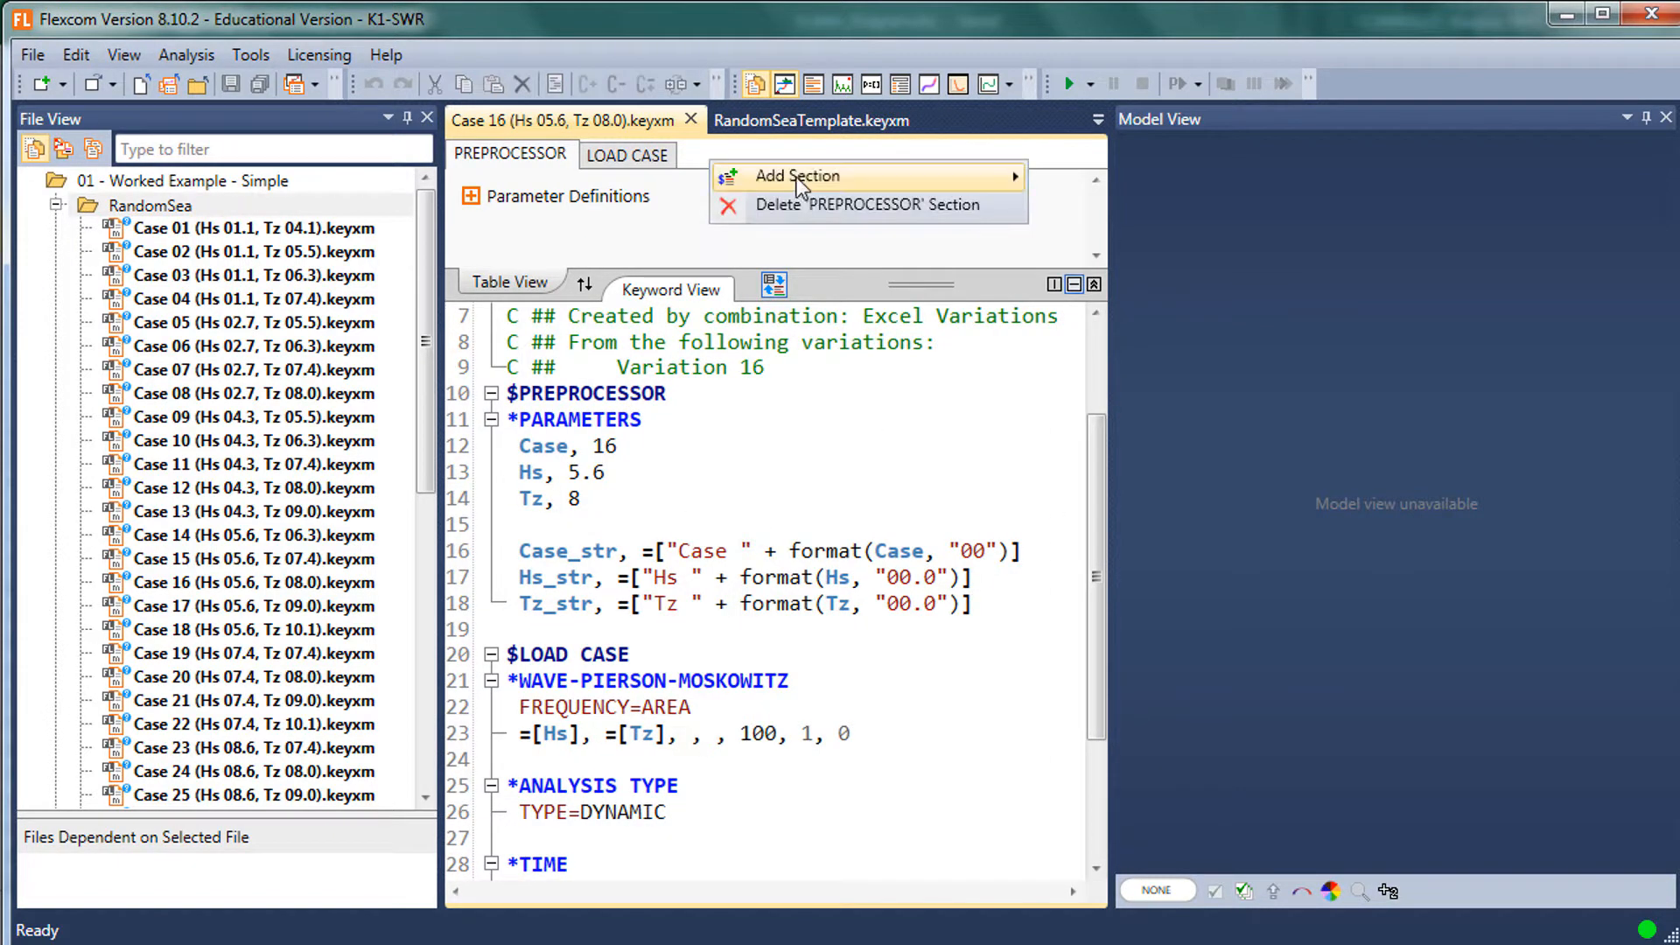
{"action": "mouse_move", "coordinate": [802, 177]}
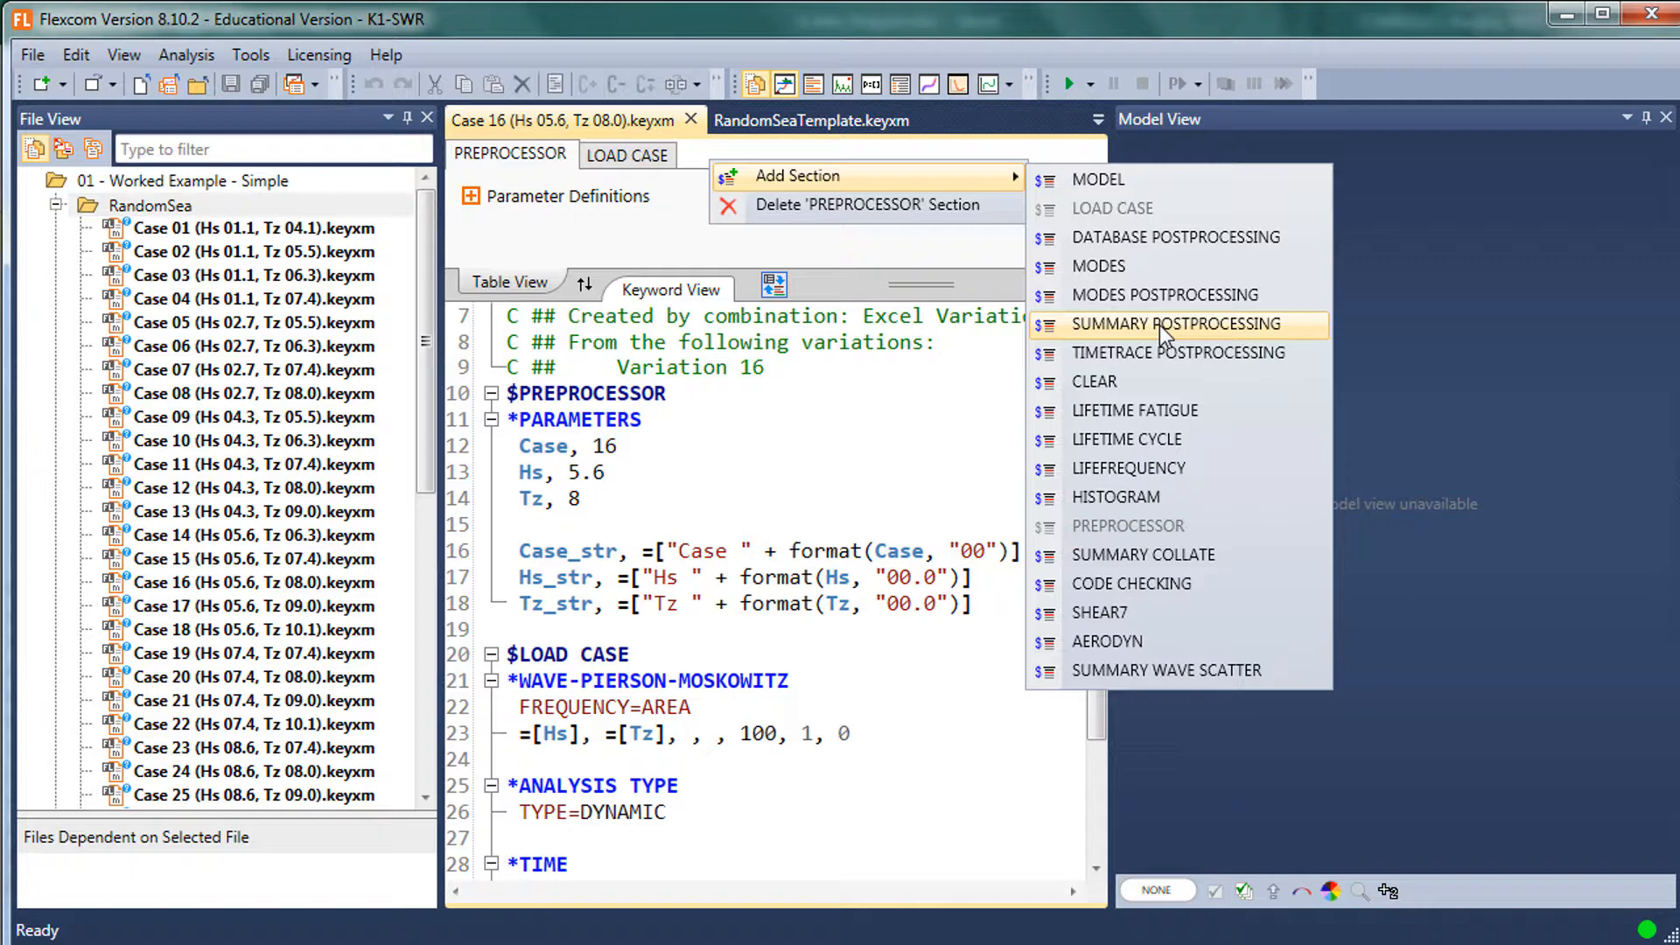
{"action": "left_click", "coordinate": [753, 498]}
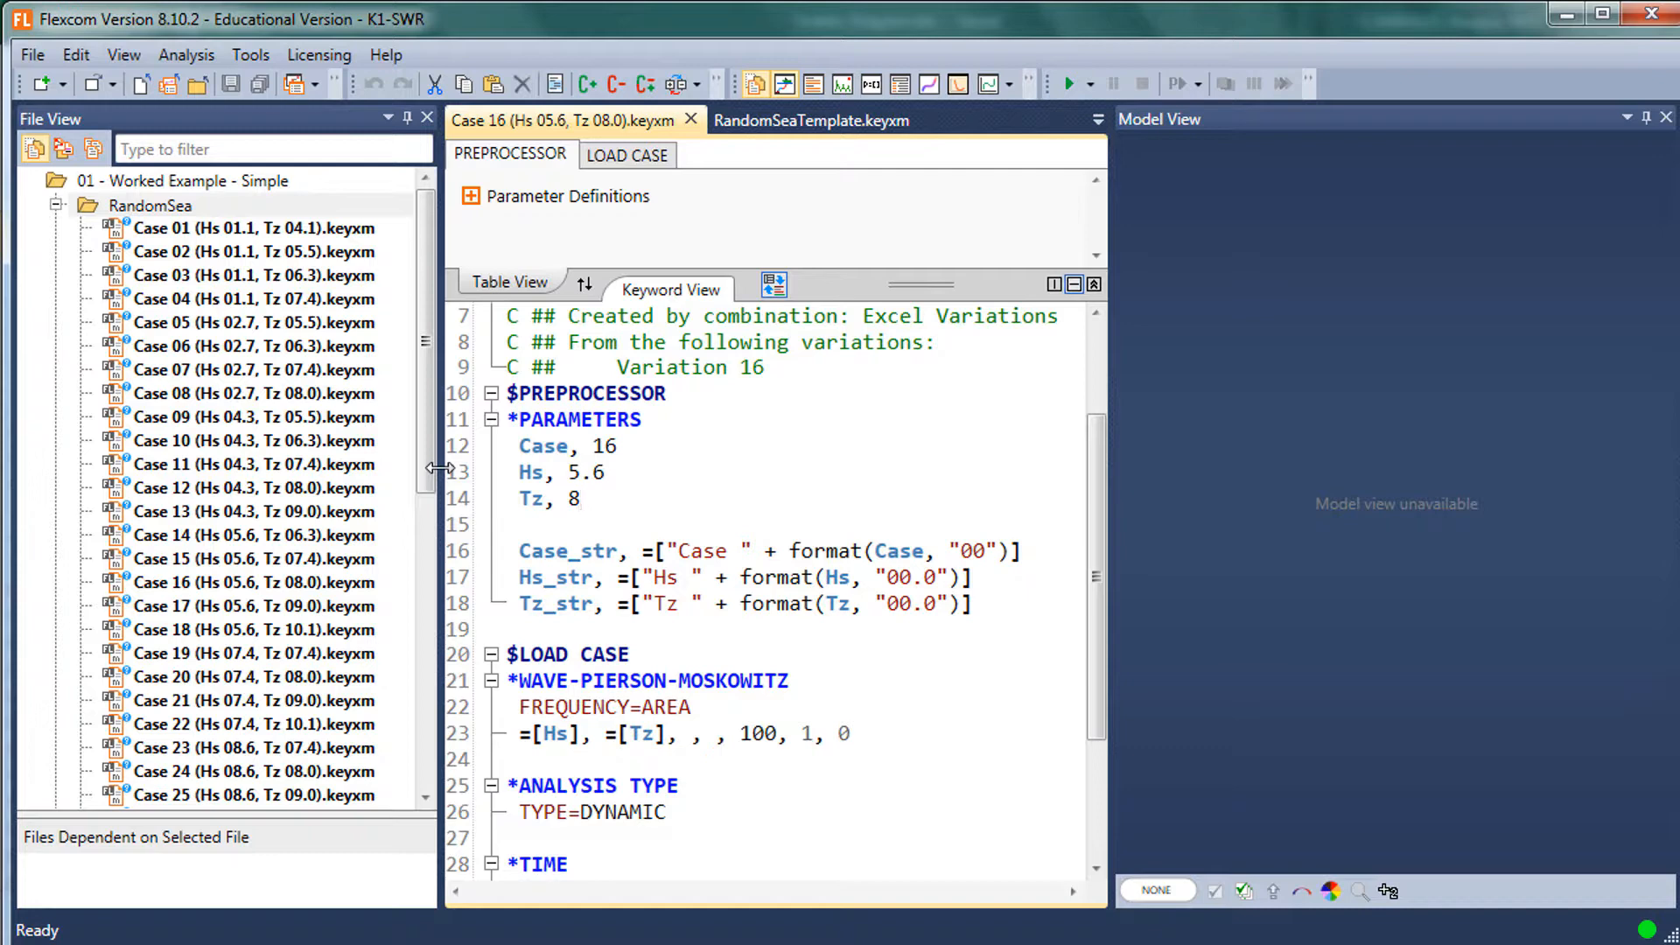
{"action": "key", "text": "Down"}
{"action": "left_click", "coordinate": [220, 537]}
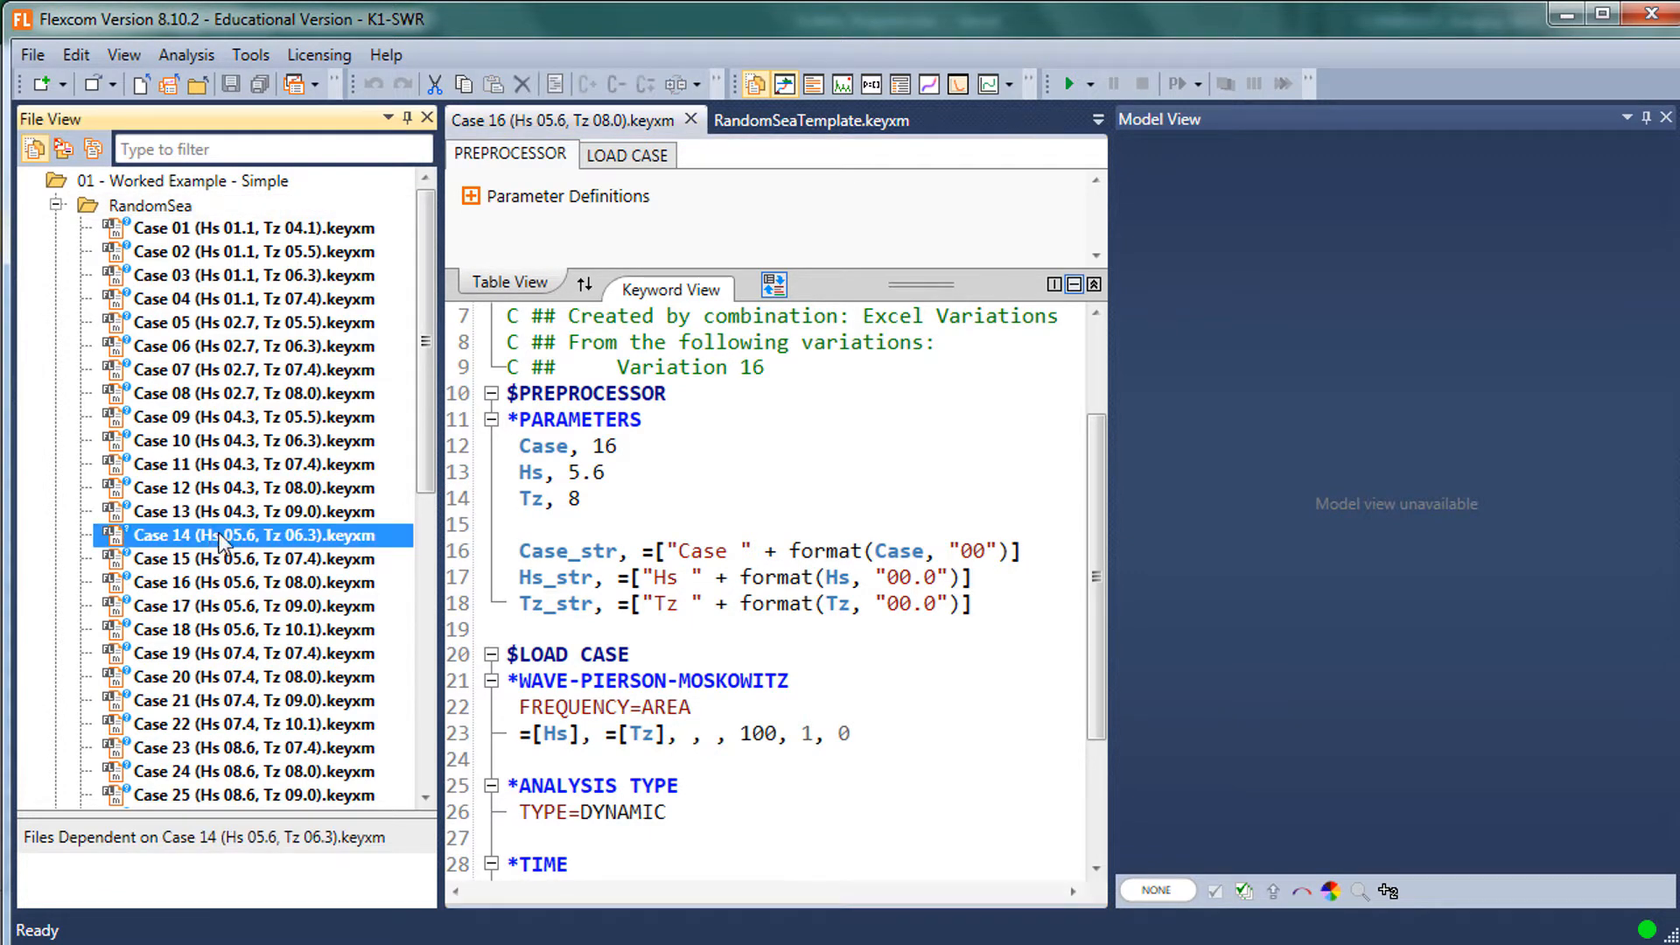
{"action": "left_click", "coordinate": [222, 513]}
{"action": "left_click", "coordinate": [224, 549]}
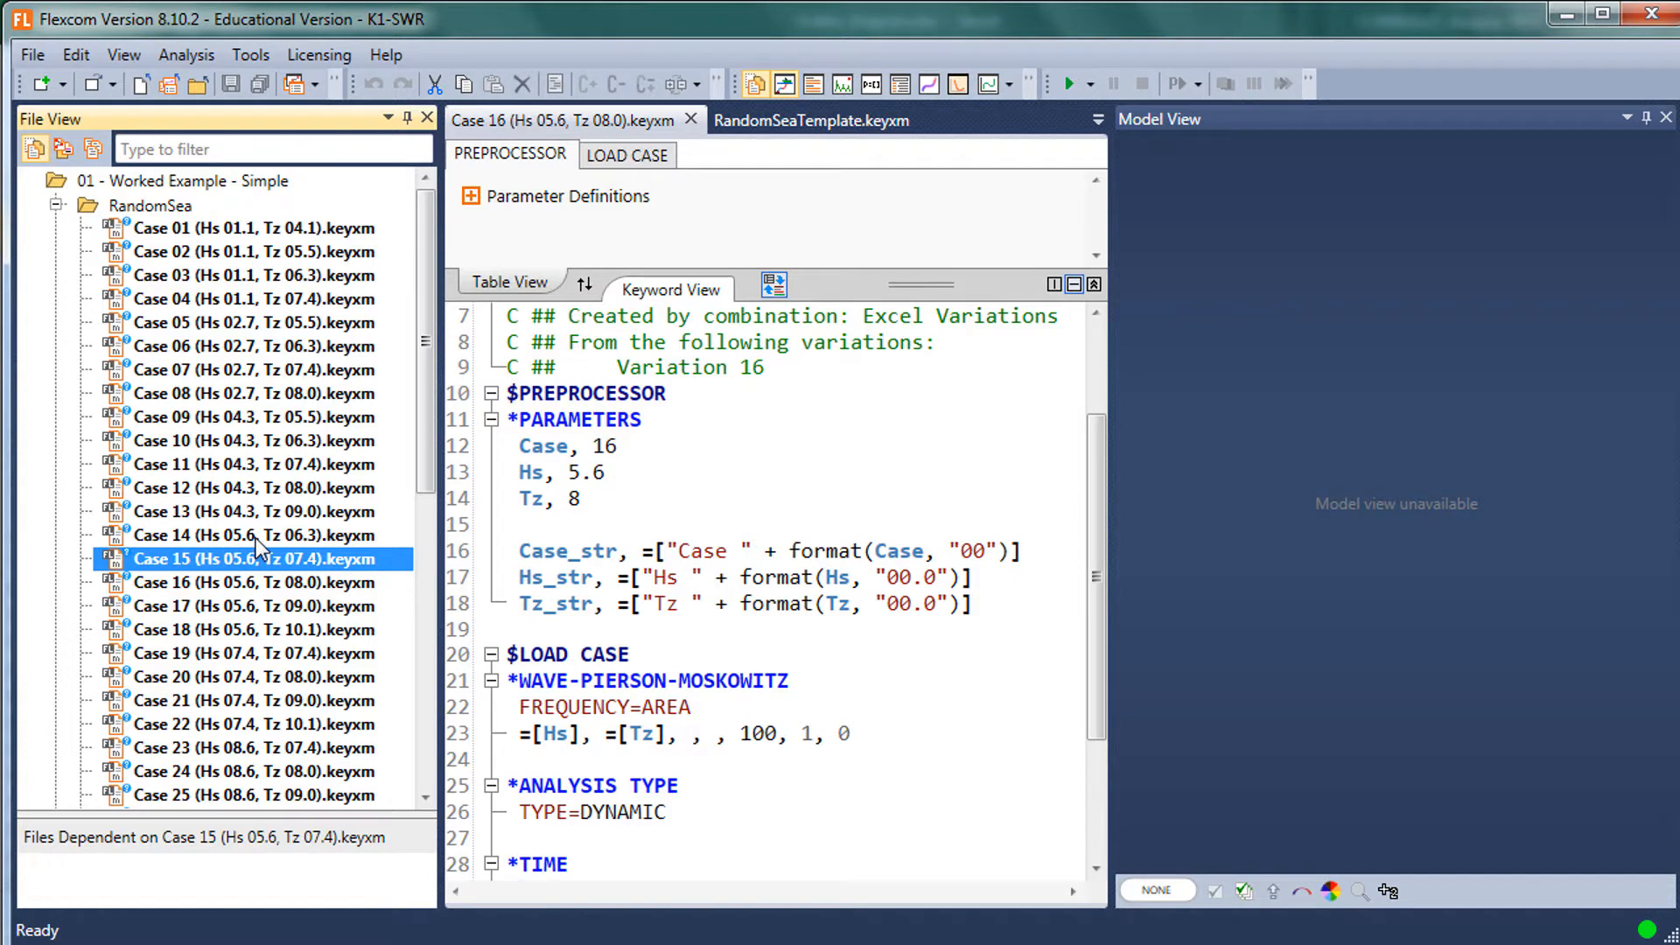
{"action": "left_click", "coordinate": [256, 537]}
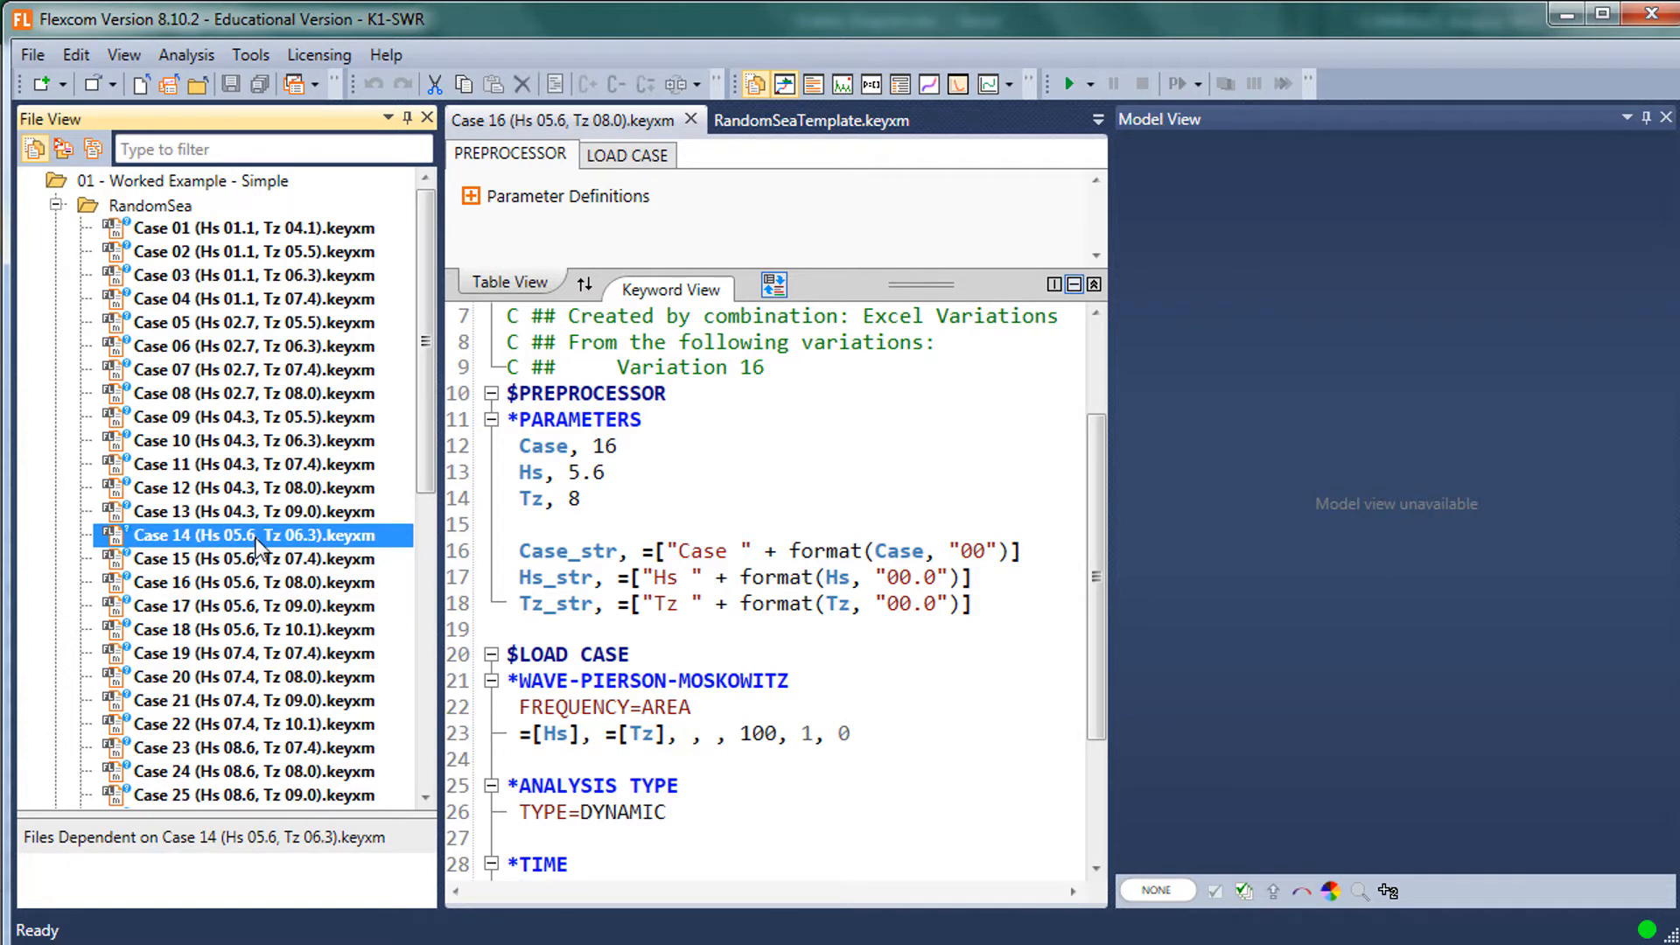
{"action": "left_click", "coordinate": [600, 556]}
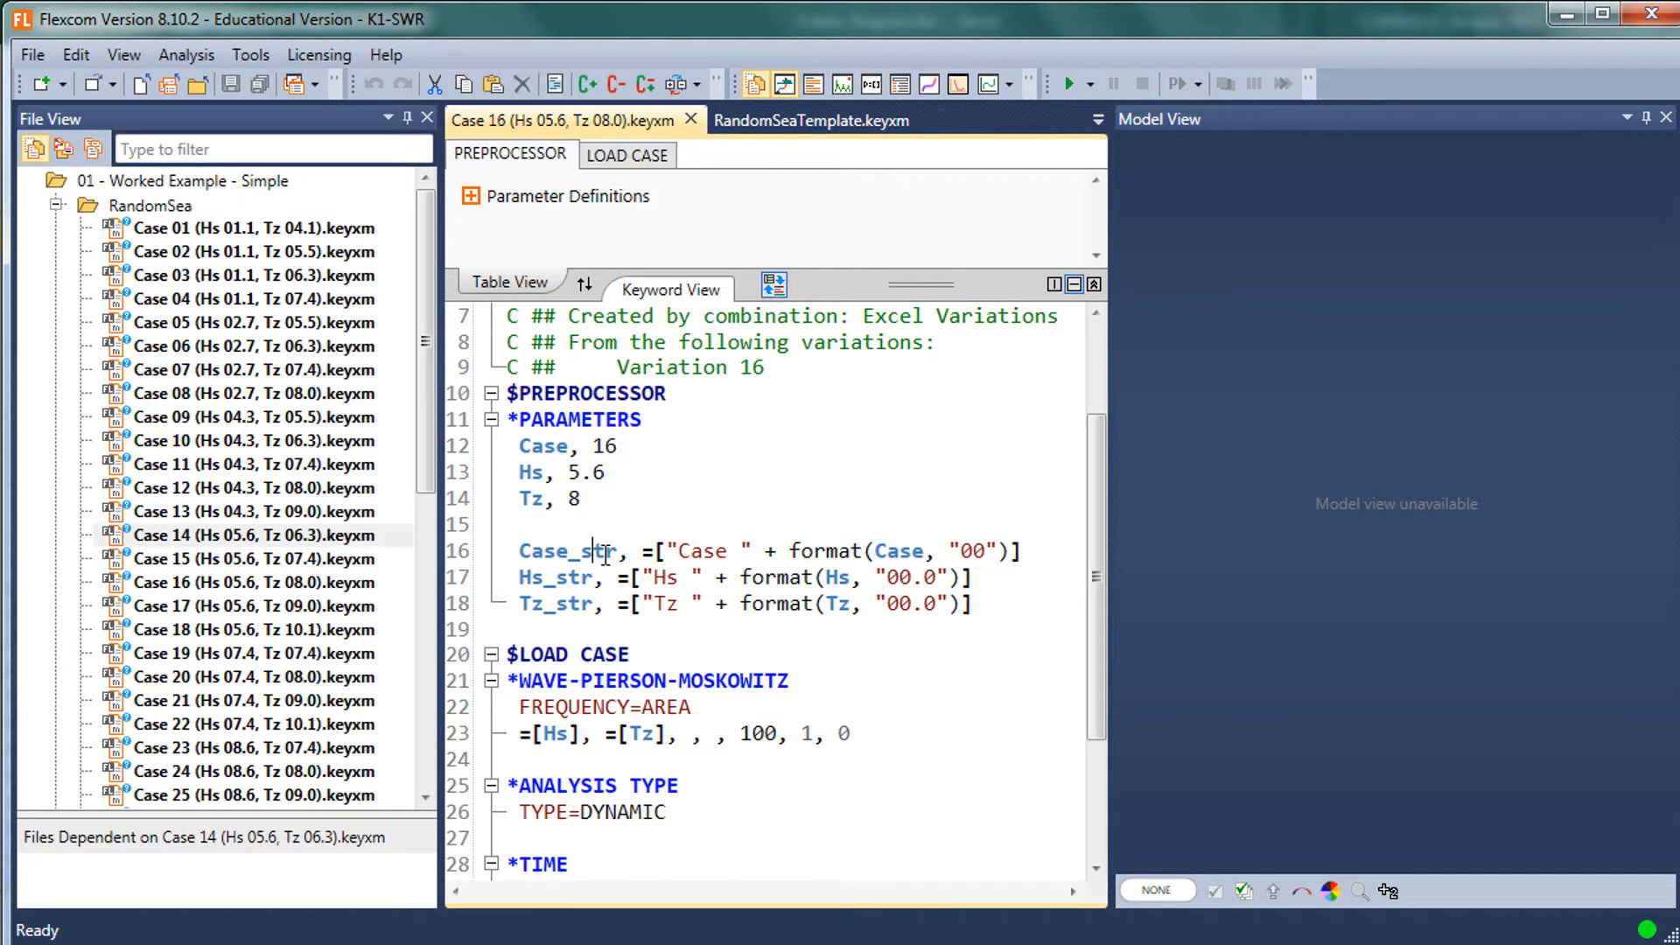
{"action": "left_click", "coordinate": [634, 498]}
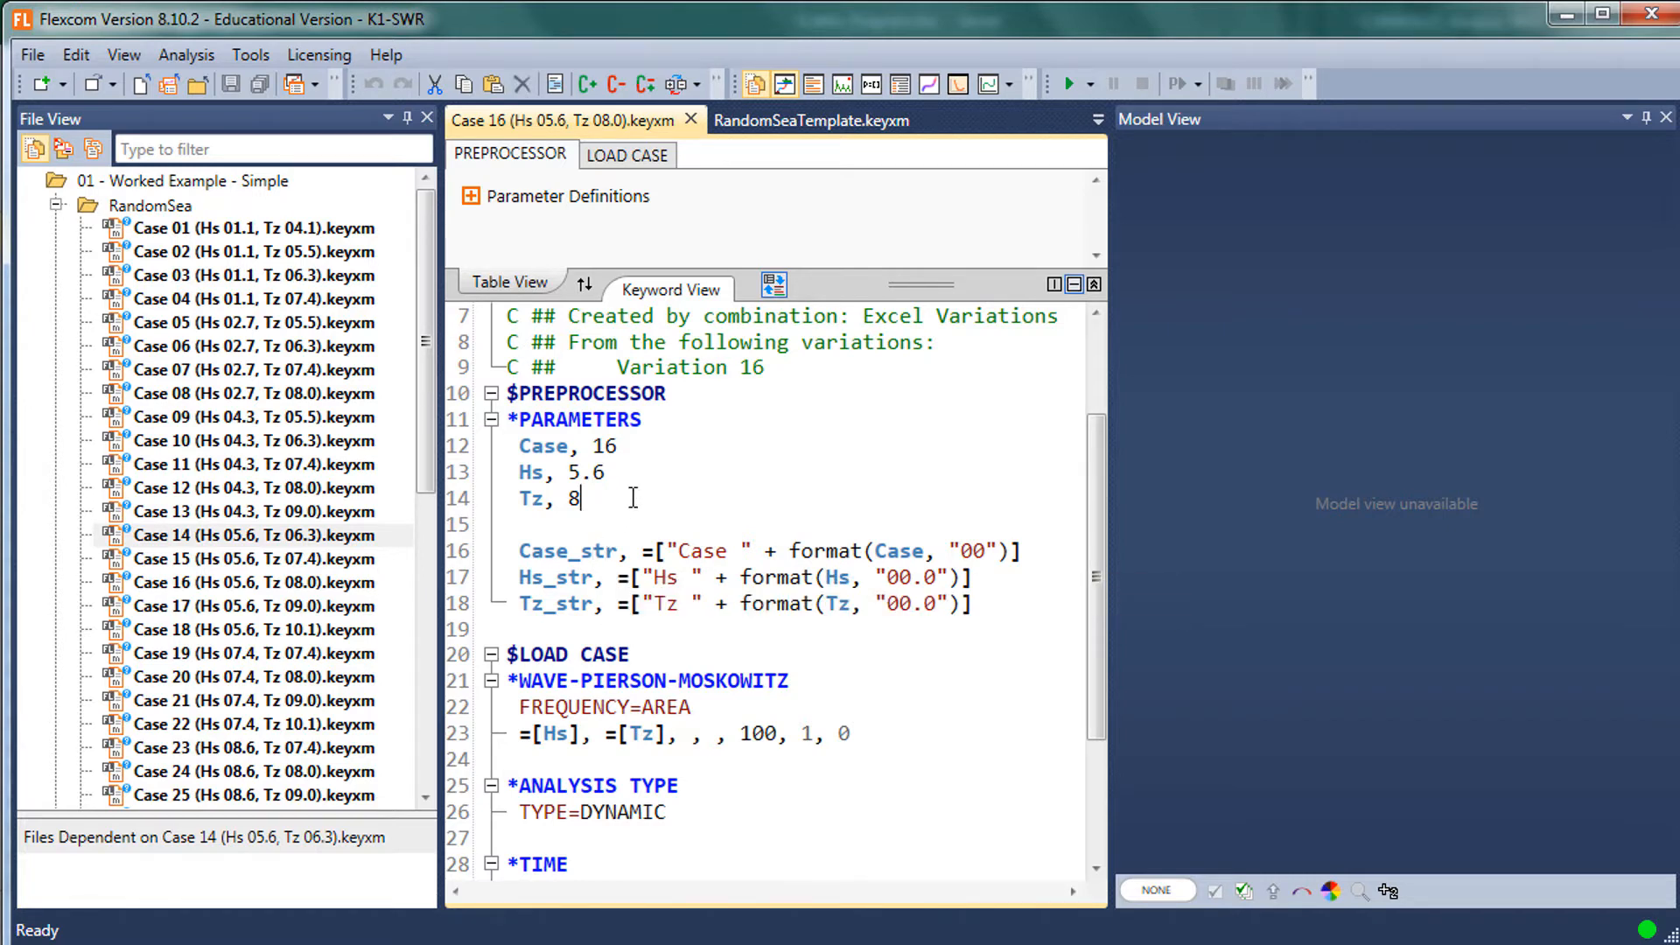